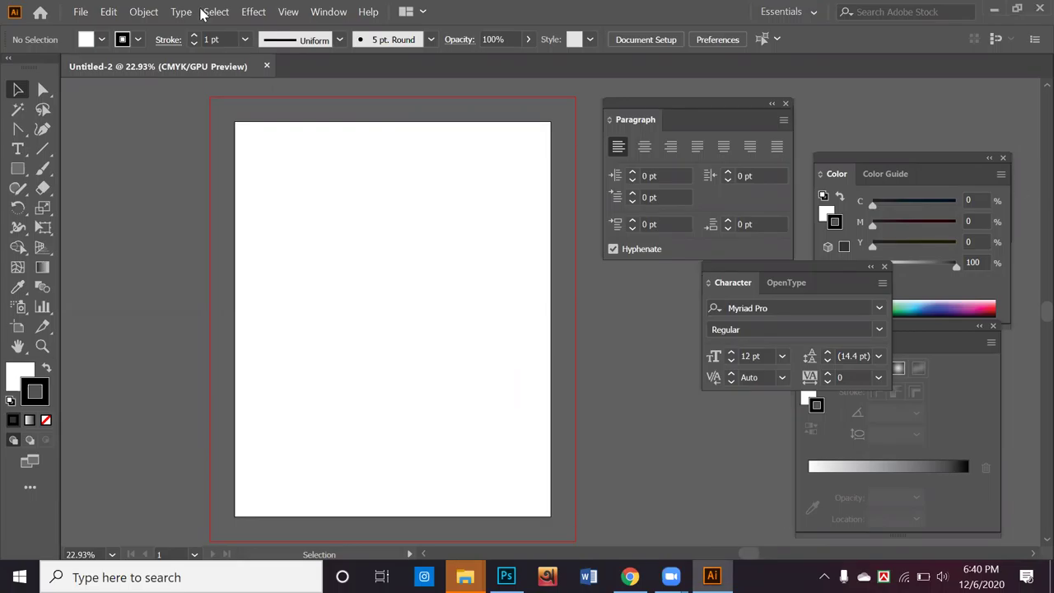
Step: Switch to the browser and examine the orange wall calendar and the Calendar Design mockup with the bridge photo as references
{"action": "left_click", "coordinate": [630, 577]}
{"action": "left_click", "coordinate": [268, 156]}
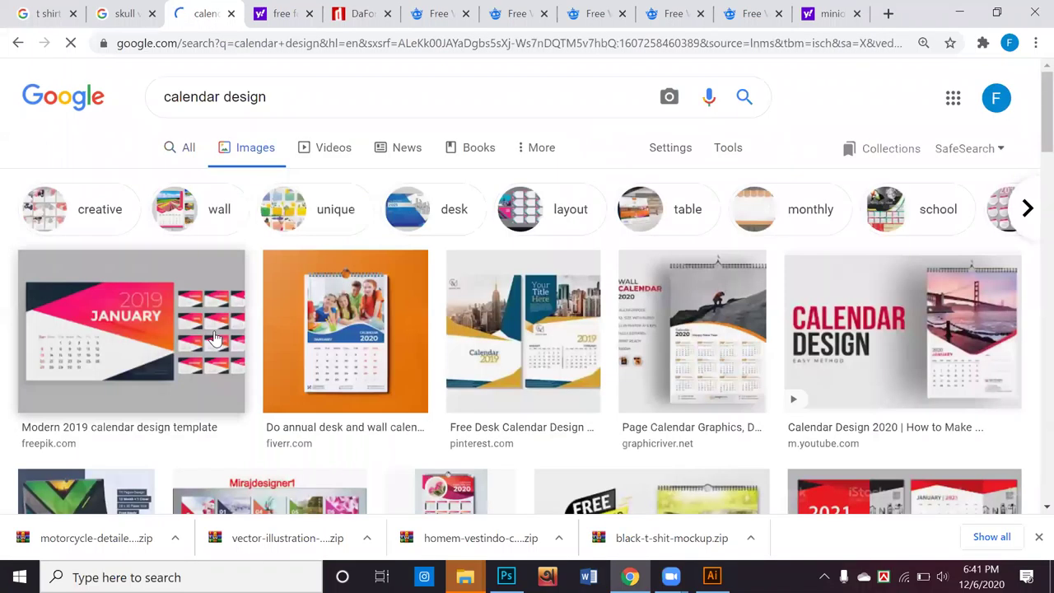
{"action": "scroll", "coordinate": [306, 283], "scroll_direction": "down", "scroll_amount": 1}
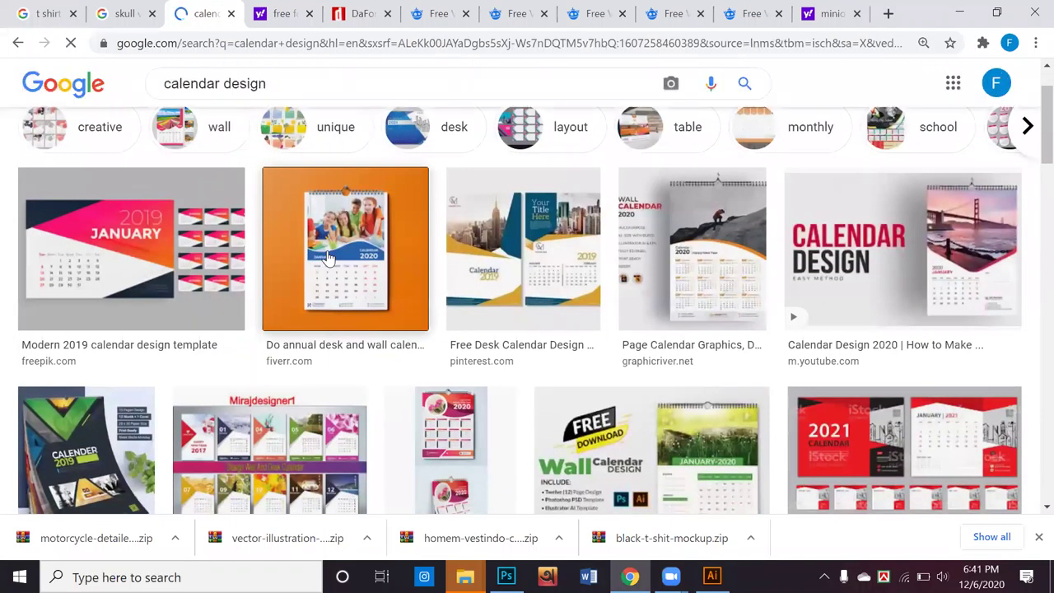
{"action": "left_click", "coordinate": [327, 259]}
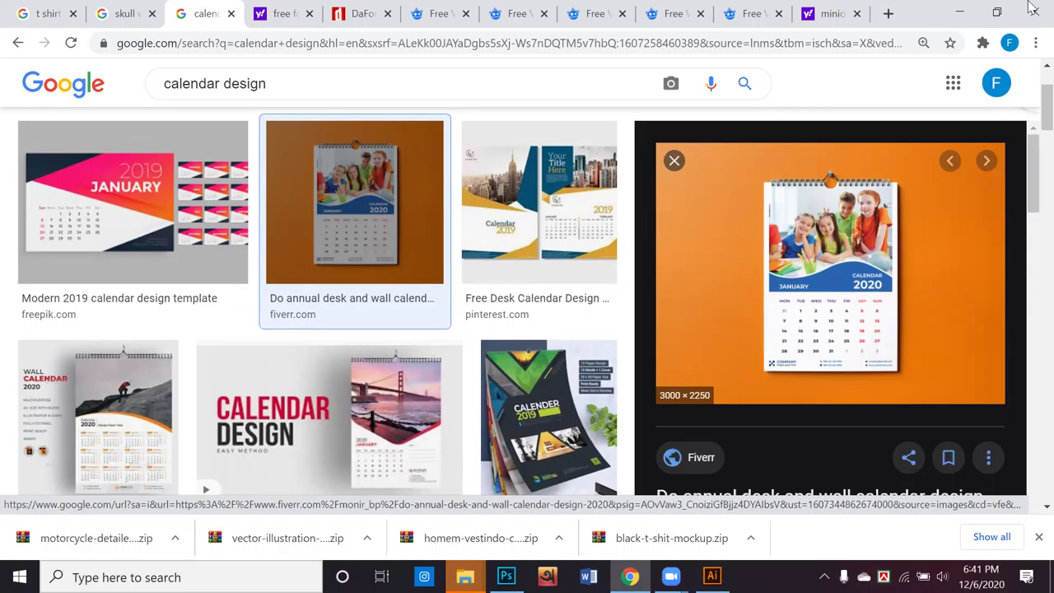
{"action": "scroll", "coordinate": [452, 214], "scroll_direction": "down", "scroll_amount": 1}
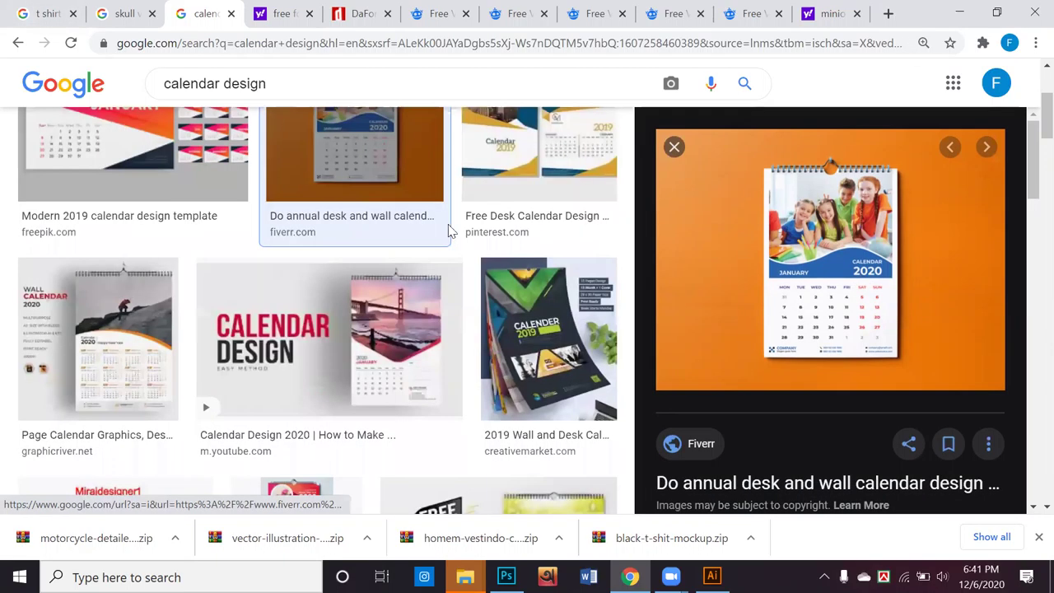
{"action": "left_click", "coordinate": [363, 376]}
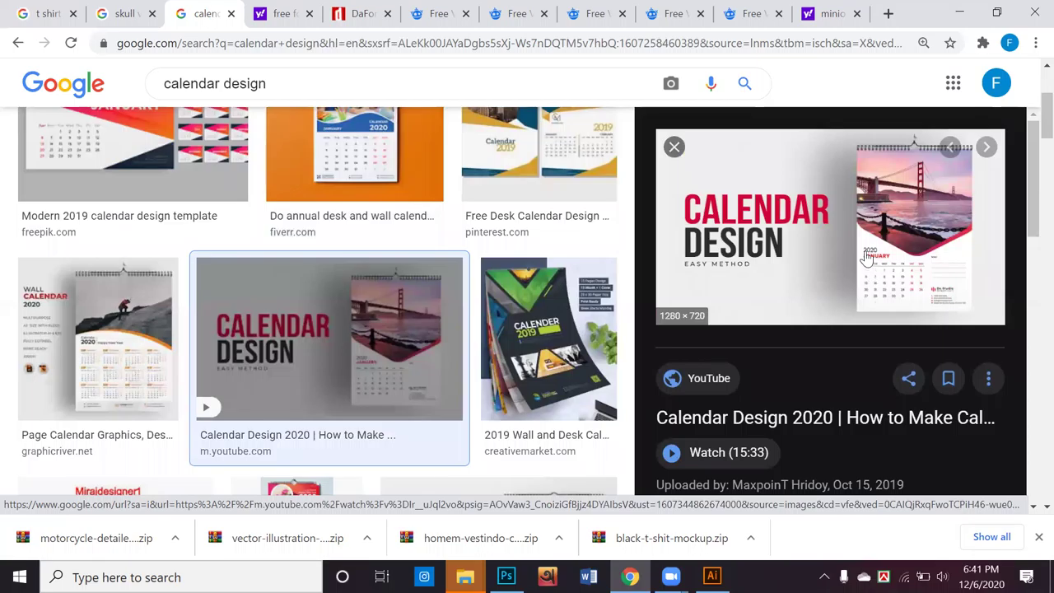
Step: Switch back to Illustrator, draw a large hexagon with the Polygon tool and fill it with light blue
{"action": "left_click", "coordinate": [713, 577]}
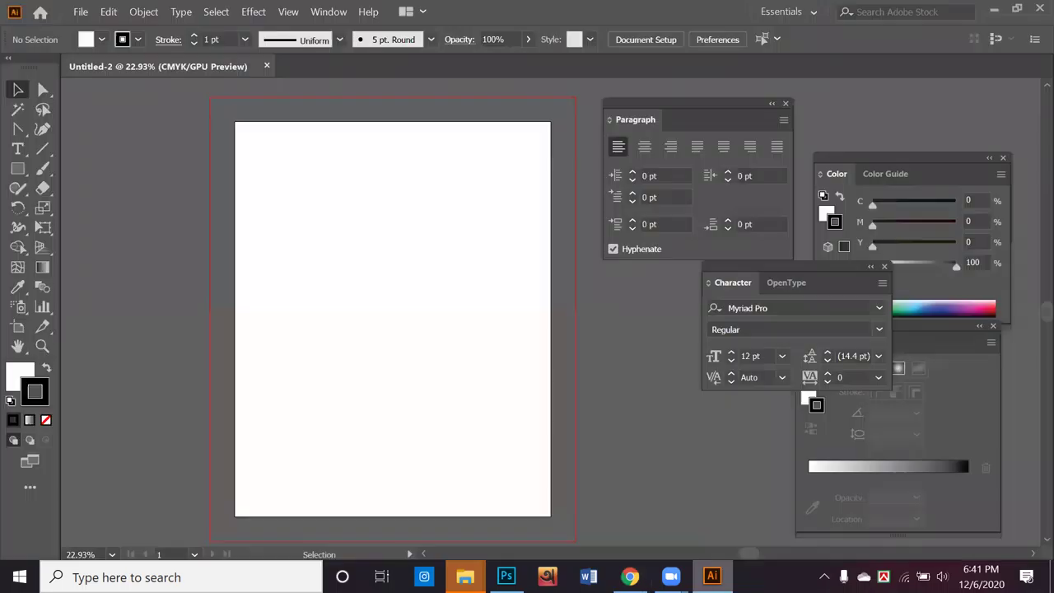
{"action": "left_click", "coordinate": [17, 170]}
{"action": "left_click_drag", "start_coordinate": [17, 176], "coordinate": [84, 229]}
{"action": "left_click_drag", "start_coordinate": [391, 371], "coordinate": [405, 387]}
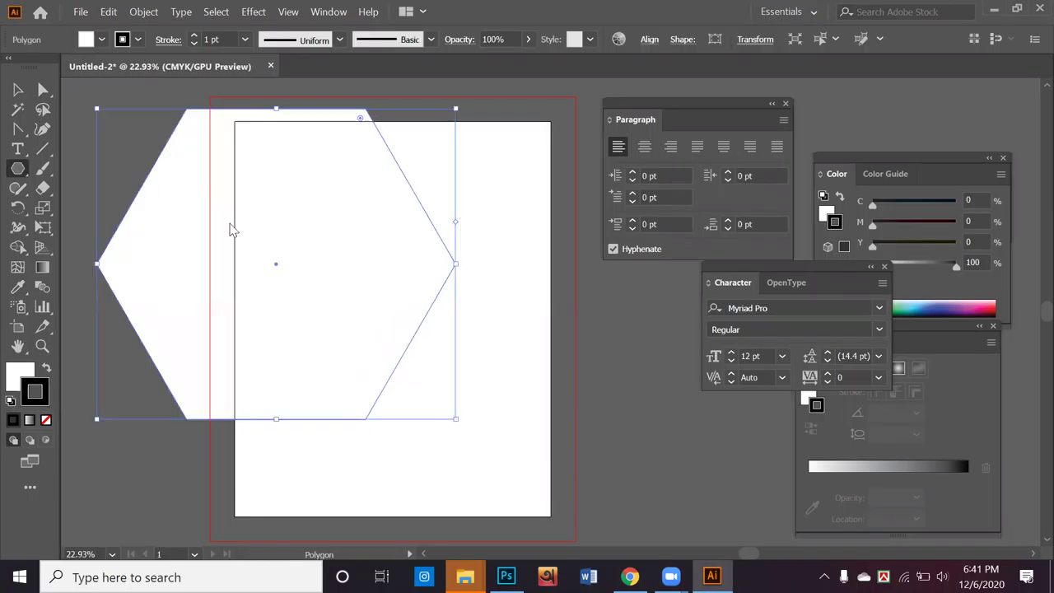
{"action": "left_click", "coordinate": [101, 39]}
{"action": "left_click", "coordinate": [110, 80]}
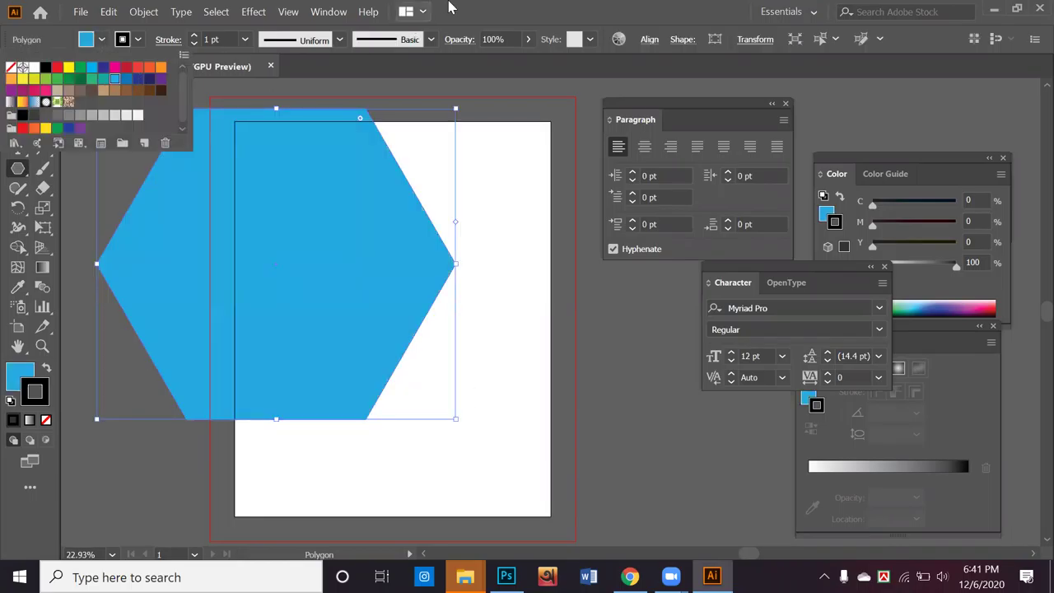
Step: Rotate the hexagon so that it stands on a corner and scale it to the page width over the artboard
{"action": "left_click", "coordinate": [18, 88]}
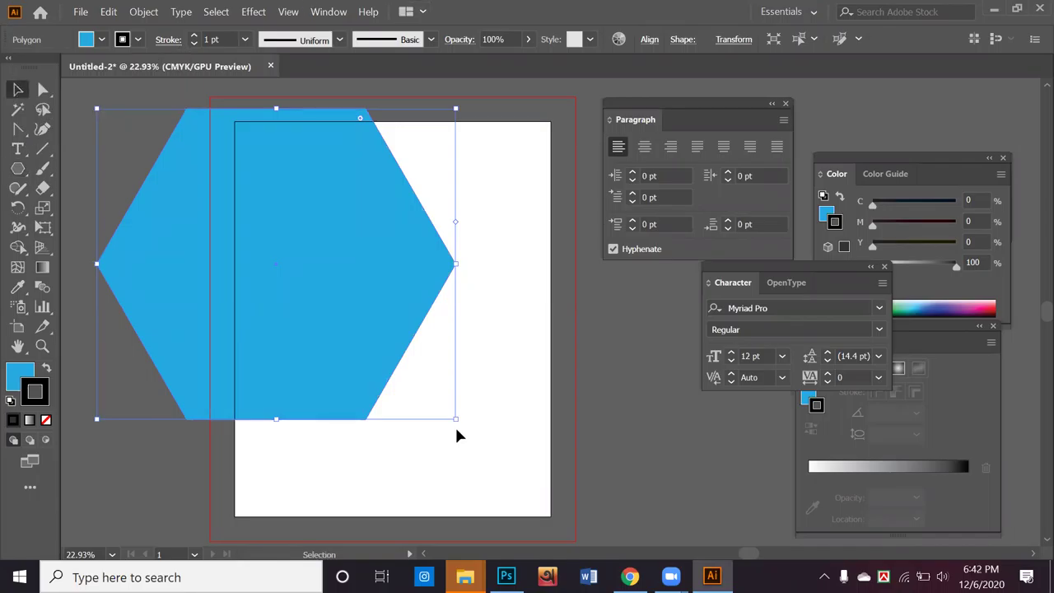
{"action": "left_click_drag", "start_coordinate": [499, 419], "coordinate": [479, 161]}
{"action": "left_click_drag", "start_coordinate": [332, 313], "coordinate": [443, 292]}
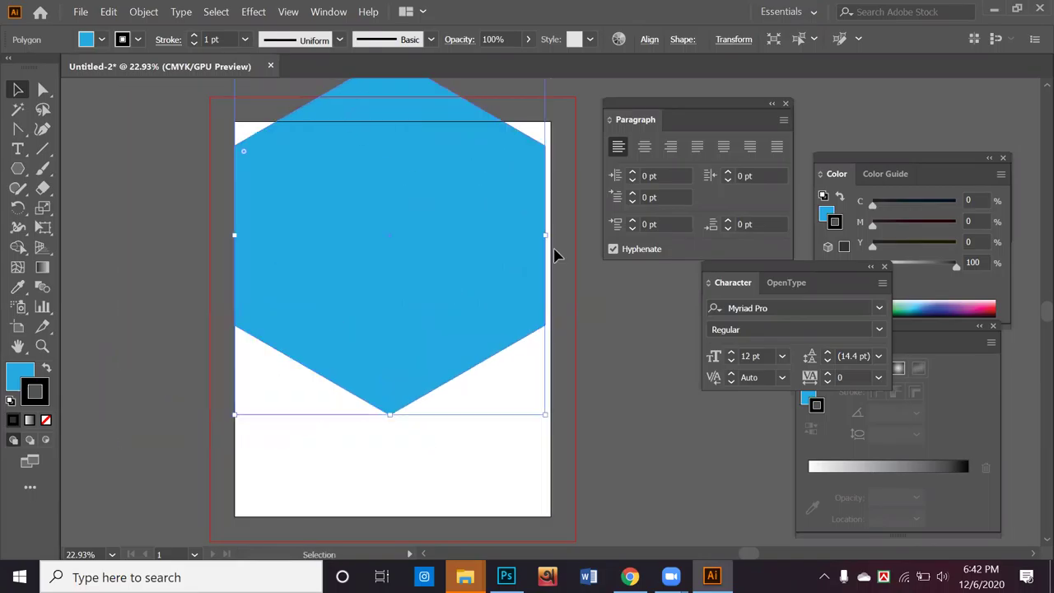
{"action": "left_click_drag", "start_coordinate": [544, 414], "coordinate": [551, 431]}
{"action": "left_click_drag", "start_coordinate": [398, 287], "coordinate": [398, 181]}
{"action": "left_click_drag", "start_coordinate": [392, 239], "coordinate": [393, 287]}
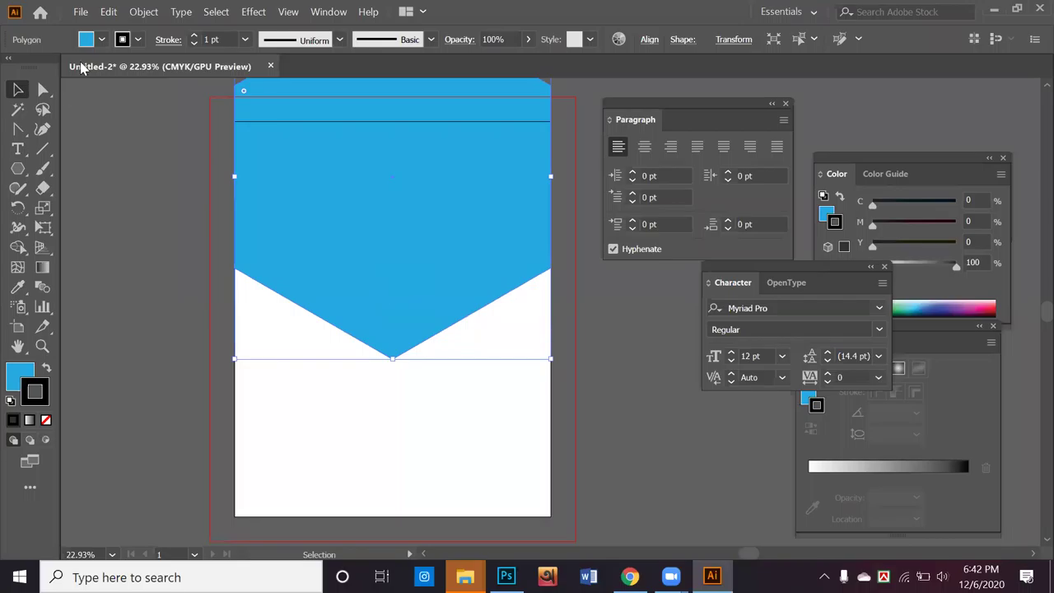
{"action": "left_click_drag", "start_coordinate": [353, 287], "coordinate": [321, 419]}
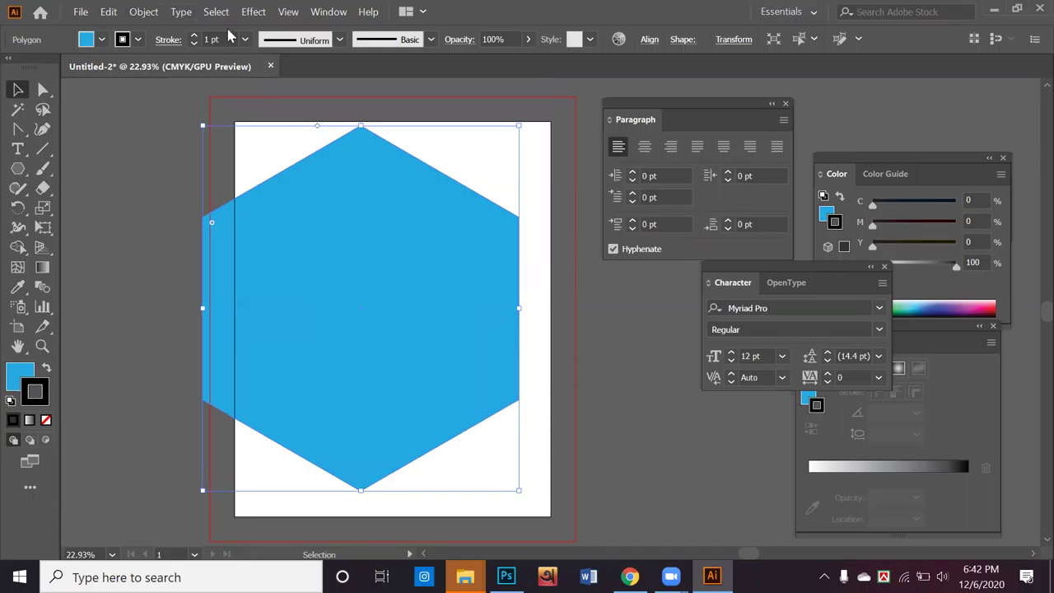
Step: Try to round the hexagon's corners with the Stylize Round Corners effect, using the preview and a larger radius
{"action": "left_click", "coordinate": [253, 13]}
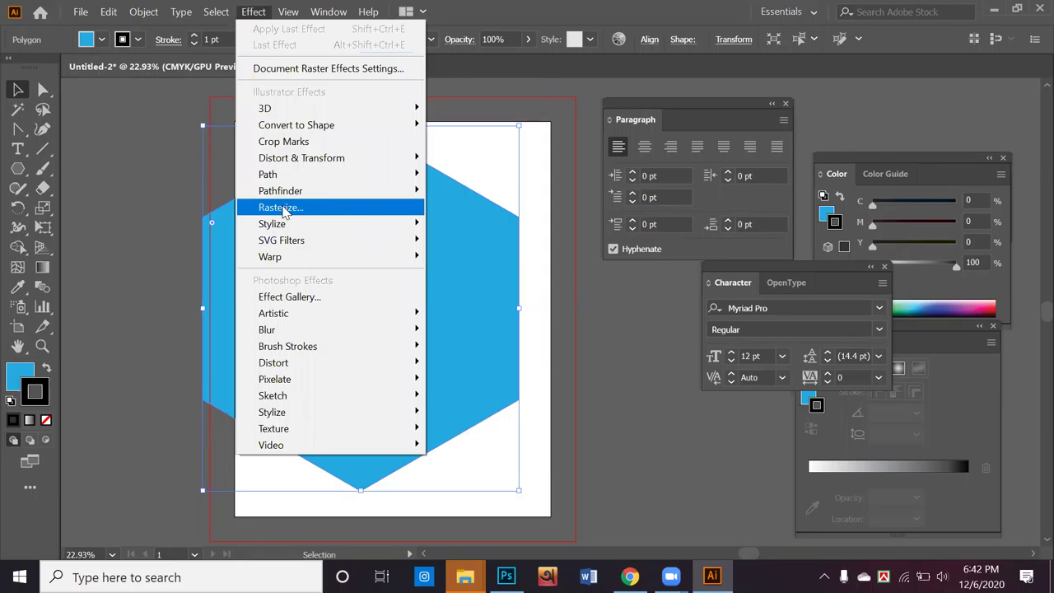
{"action": "mouse_move", "coordinate": [314, 231]}
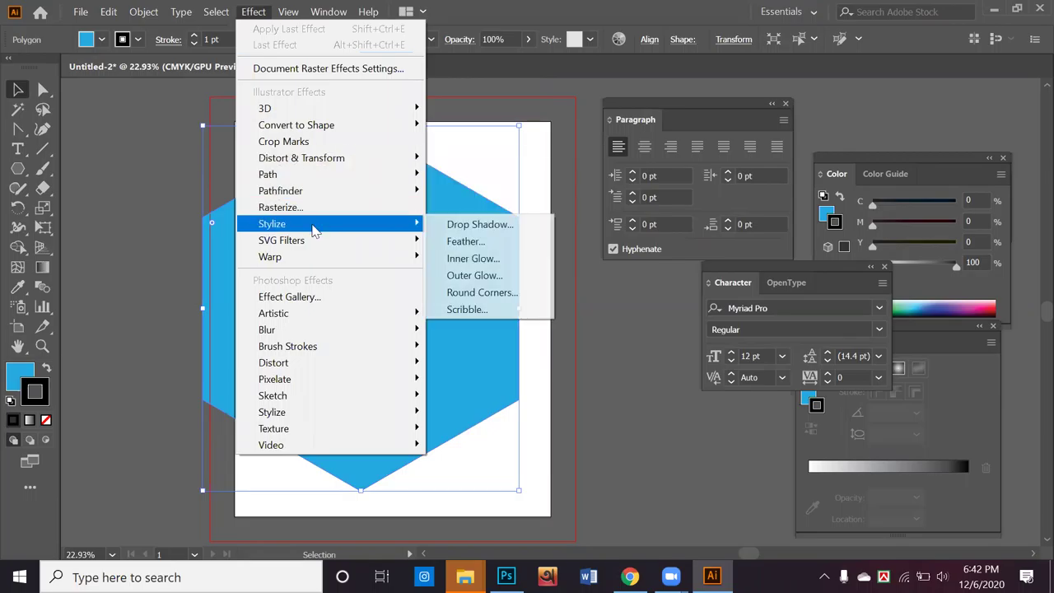
{"action": "left_click", "coordinate": [512, 298]}
{"action": "left_click", "coordinate": [442, 306]}
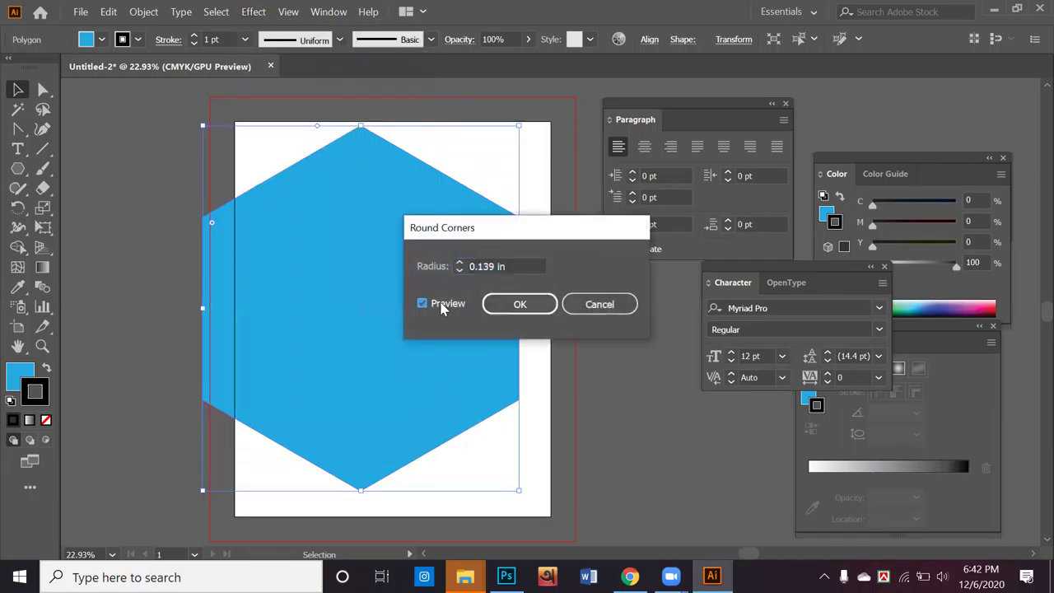
{"action": "left_click", "coordinate": [460, 263]}
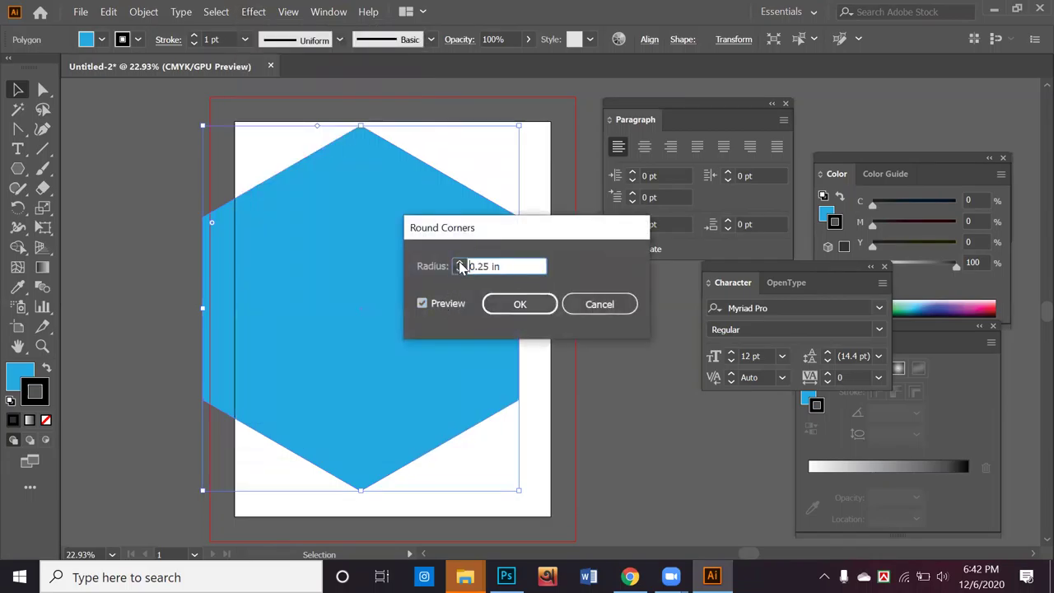
{"action": "left_click", "coordinate": [460, 263]}
{"action": "left_click", "coordinate": [461, 263]}
{"action": "left_click", "coordinate": [461, 263]}
{"action": "left_click", "coordinate": [460, 264]}
{"action": "left_click", "coordinate": [460, 263]}
{"action": "left_click", "coordinate": [512, 302]}
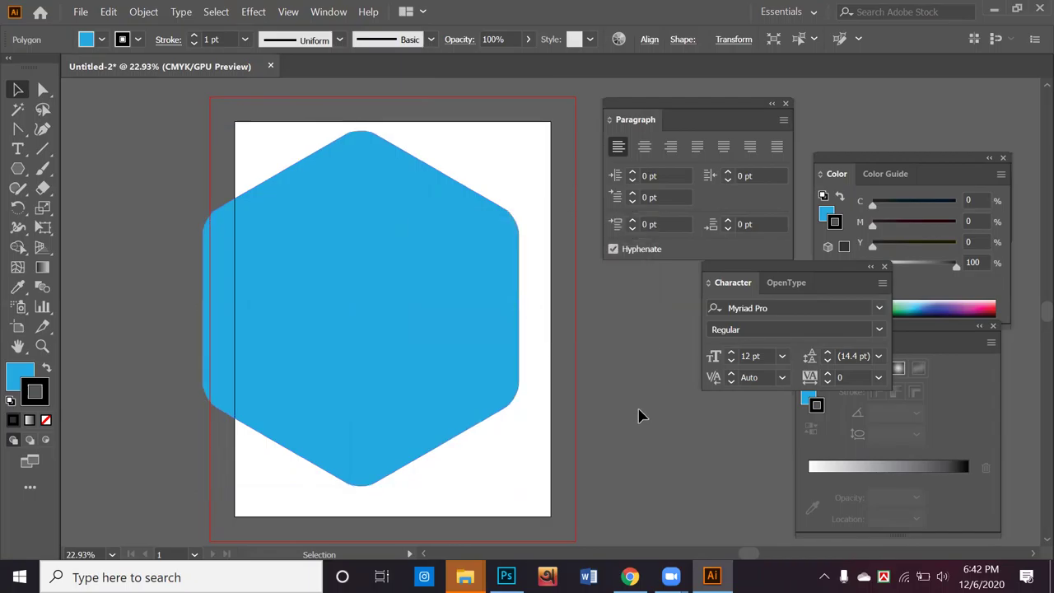
Step: Undo the Round Corners effect on the hexagon
{"action": "left_click", "coordinate": [609, 428]}
{"action": "scroll", "coordinate": [610, 428], "scroll_direction": "up", "scroll_amount": 1}
{"action": "left_click", "coordinate": [463, 372]}
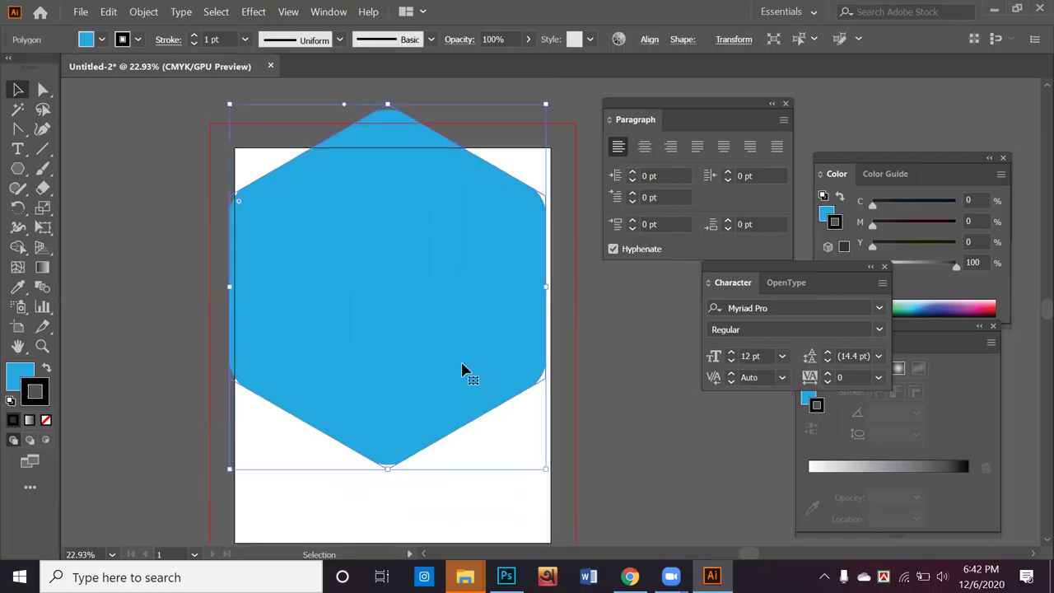
{"action": "key", "text": "ctrl+z"}
{"action": "key", "text": "ctrl+z"}
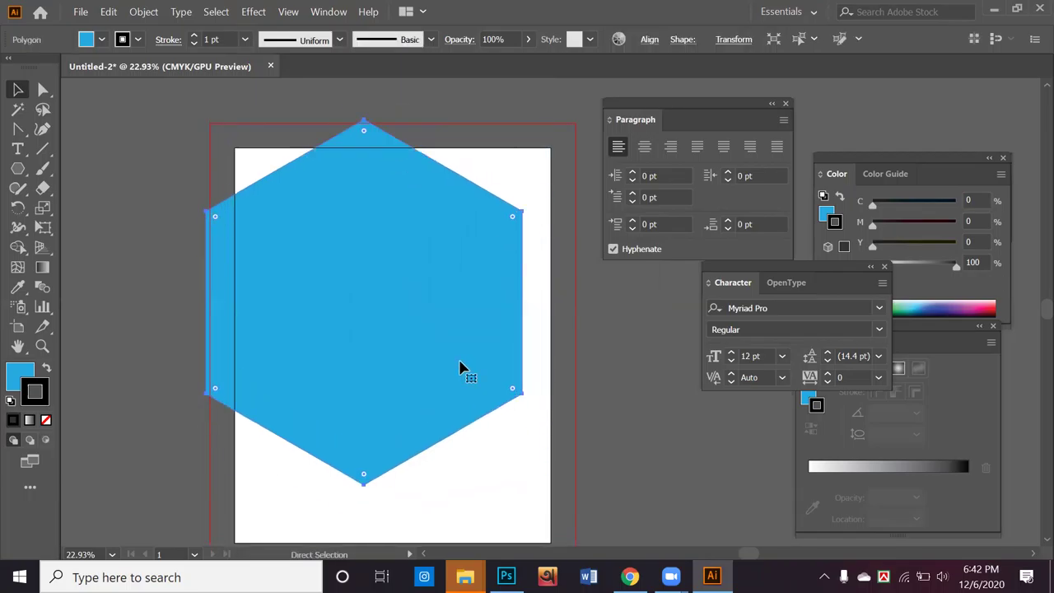
Step: Move the sharp-cornered hexagon down and across so that it sits centred on the page
{"action": "key", "text": "v"}
{"action": "double_click", "coordinate": [458, 378]}
{"action": "left_click_drag", "start_coordinate": [464, 388], "coordinate": [495, 431]}
{"action": "key", "text": "Escape"}
Step: Round all corners of the hexagon evenly with its live corner handles, to a radius of about 3.63 in
{"action": "left_click", "coordinate": [42, 89]}
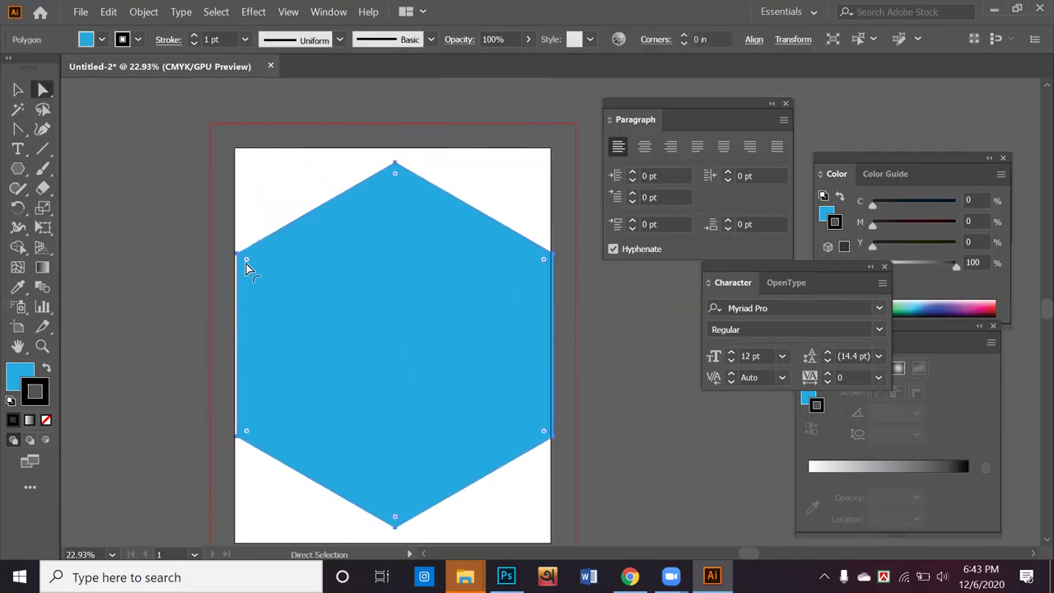
{"action": "left_click_drag", "start_coordinate": [251, 265], "coordinate": [311, 378]}
{"action": "key", "text": "ctrl+z"}
{"action": "left_click", "coordinate": [137, 256]}
{"action": "left_click", "coordinate": [360, 291]}
{"action": "left_click_drag", "start_coordinate": [395, 208], "coordinate": [395, 246]}
{"action": "left_click", "coordinate": [670, 416]}
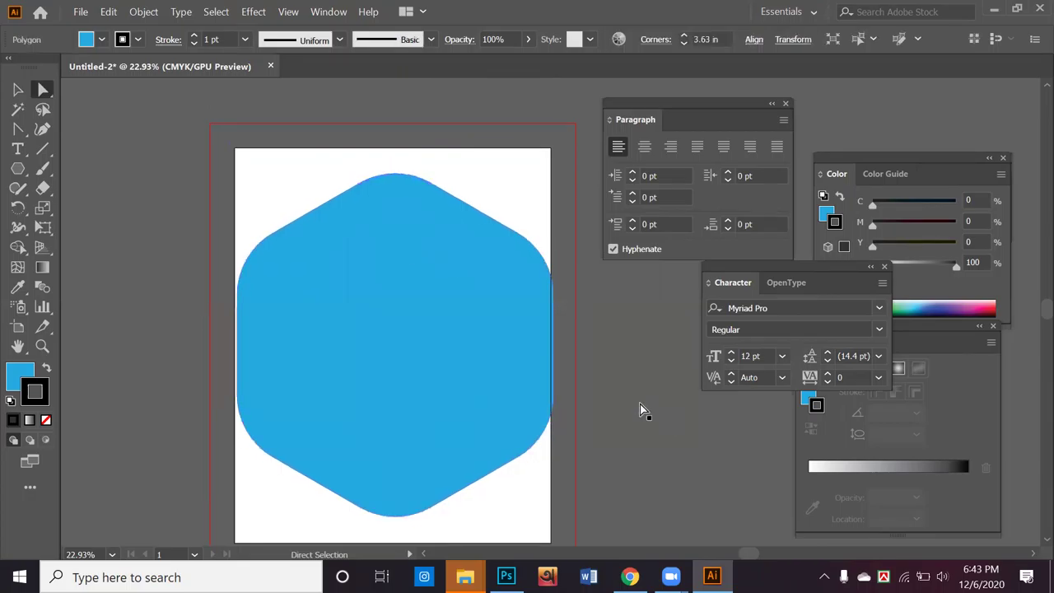
Step: Enlarge the rounded hexagon beyond the page width and centre it over the upper part of the page
{"action": "left_click", "coordinate": [18, 90]}
{"action": "left_click_drag", "start_coordinate": [388, 332], "coordinate": [414, 298]}
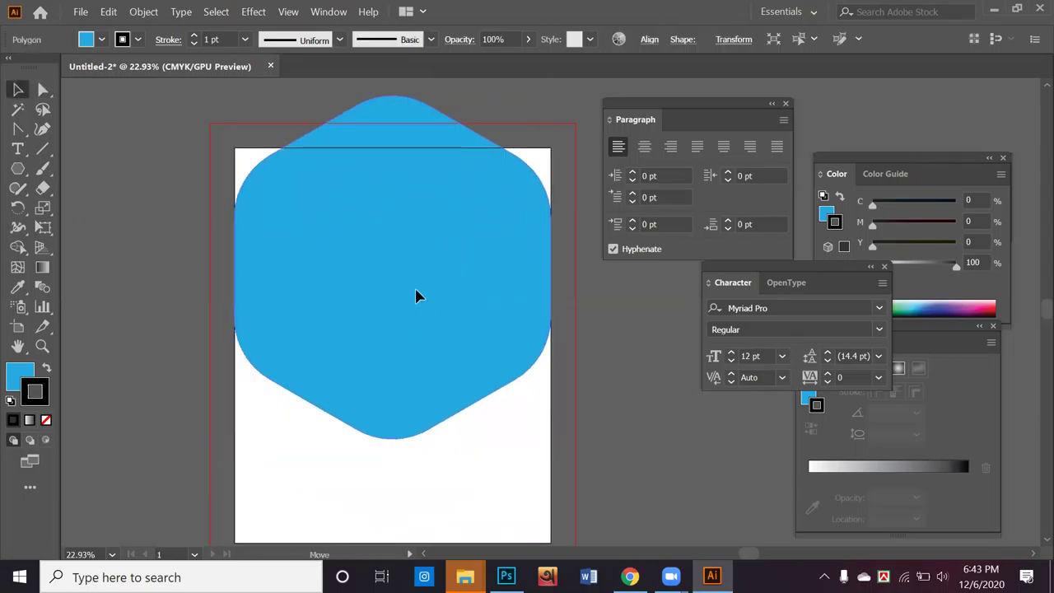
{"action": "key", "text": "ctrl+minus"}
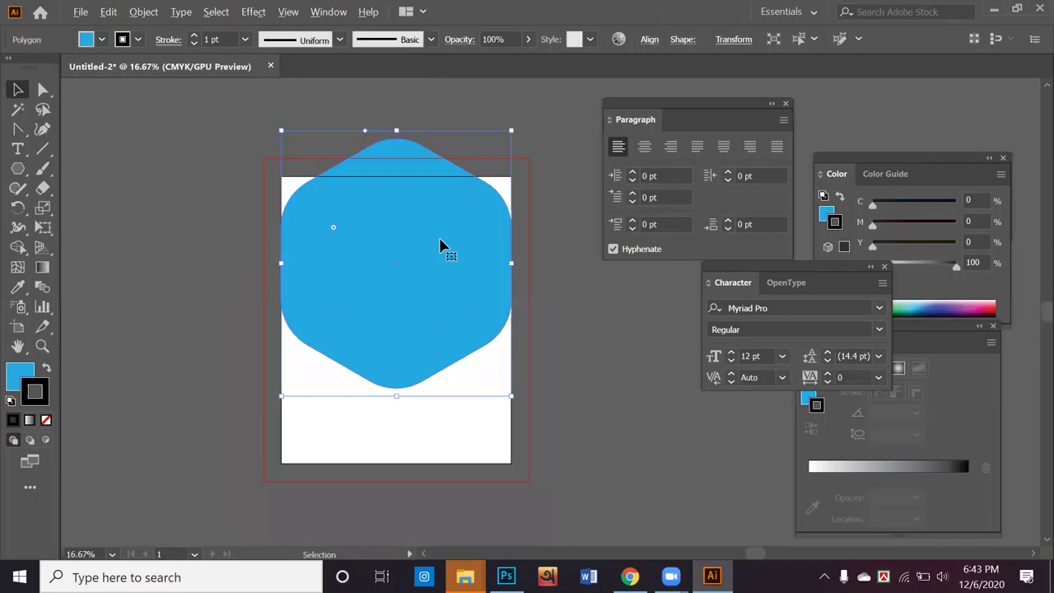
{"action": "key", "text": "ctrl+minus"}
{"action": "key", "text": "ctrl+minus"}
{"action": "key", "text": "ctrl+minus"}
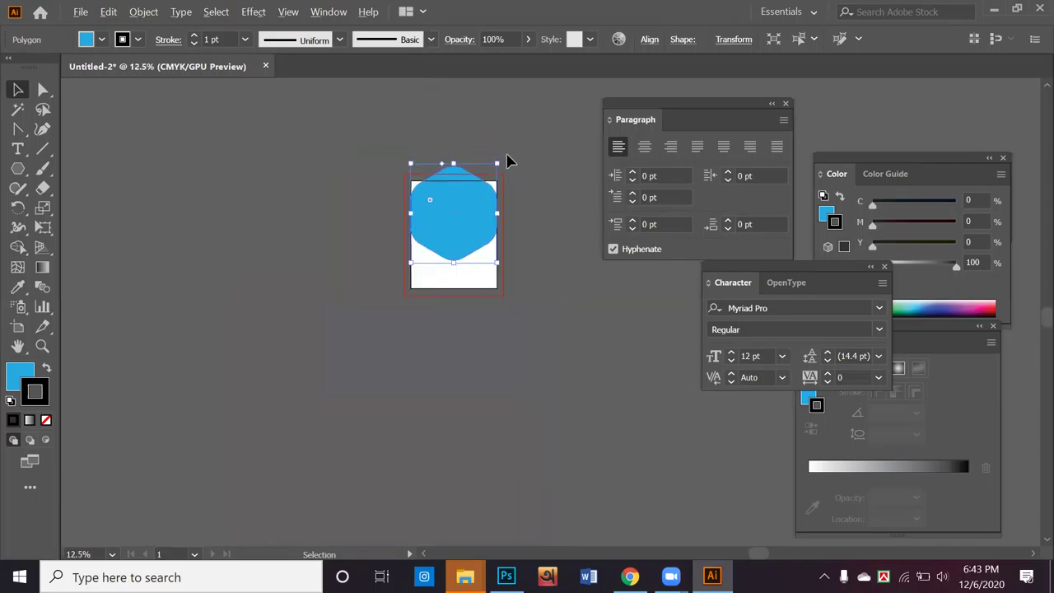
{"action": "left_click_drag", "start_coordinate": [498, 162], "coordinate": [541, 134]}
{"action": "left_click", "coordinate": [560, 287]}
{"action": "scroll", "coordinate": [452, 227], "scroll_direction": "up", "scroll_amount": 2}
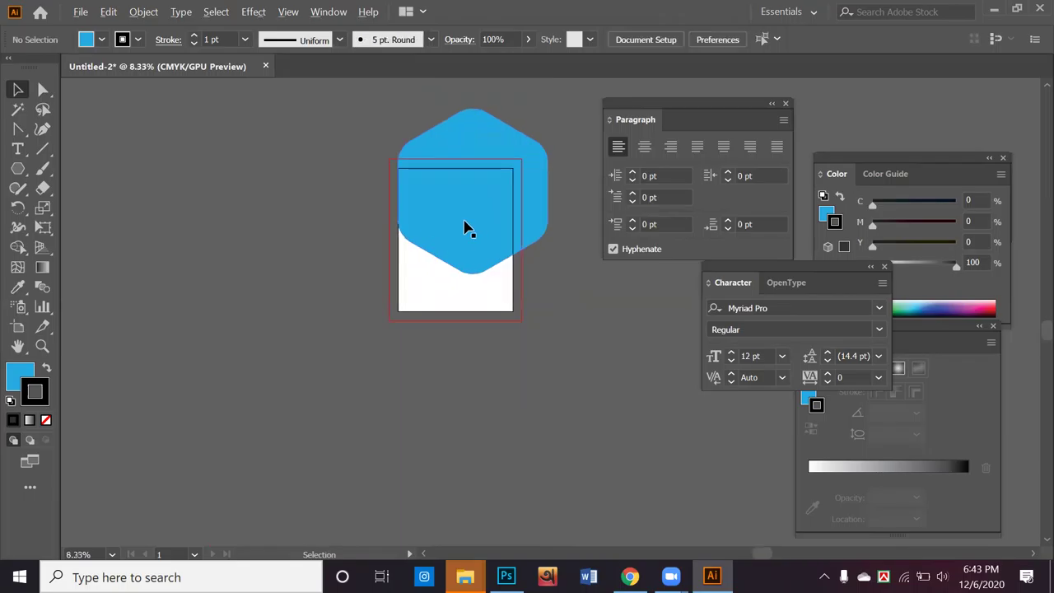
{"action": "left_click", "coordinate": [454, 206]}
{"action": "left_click_drag", "start_coordinate": [454, 184], "coordinate": [458, 195]}
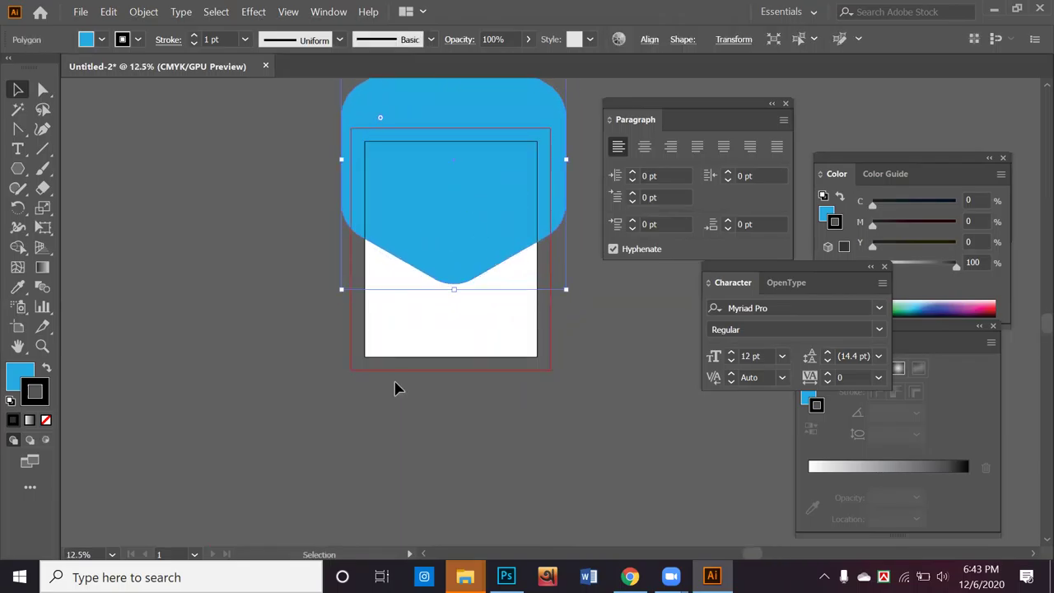
Step: Draw a rectangle covering the whole artboard and fill it with CMYK Blue
{"action": "left_click", "coordinate": [17, 172]}
{"action": "left_click_drag", "start_coordinate": [18, 177], "coordinate": [74, 170]}
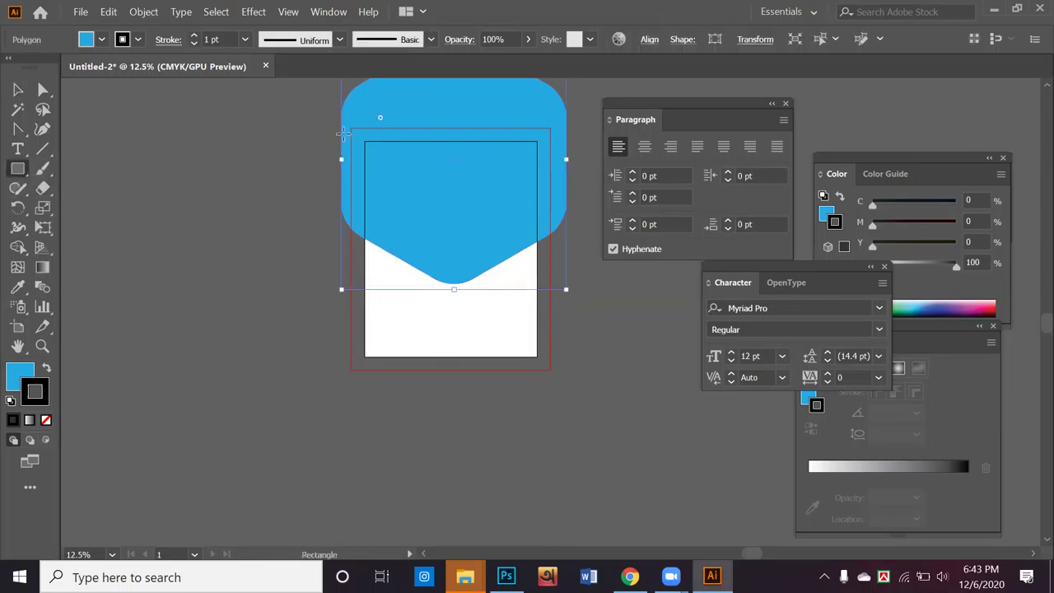
{"action": "left_click_drag", "start_coordinate": [364, 142], "coordinate": [536, 360]}
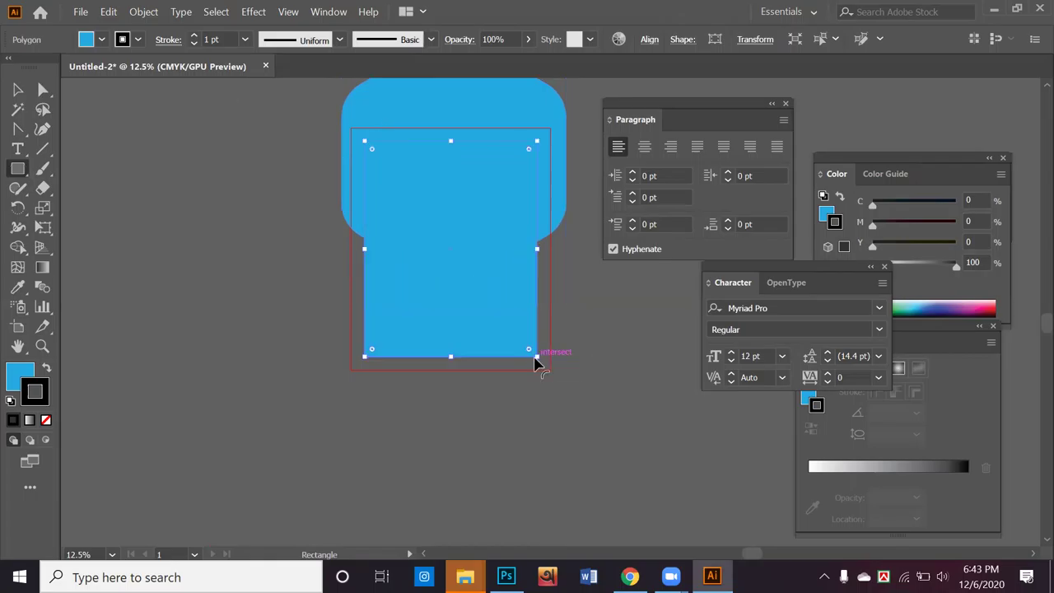
{"action": "left_click", "coordinate": [101, 39]}
{"action": "left_click", "coordinate": [98, 69]}
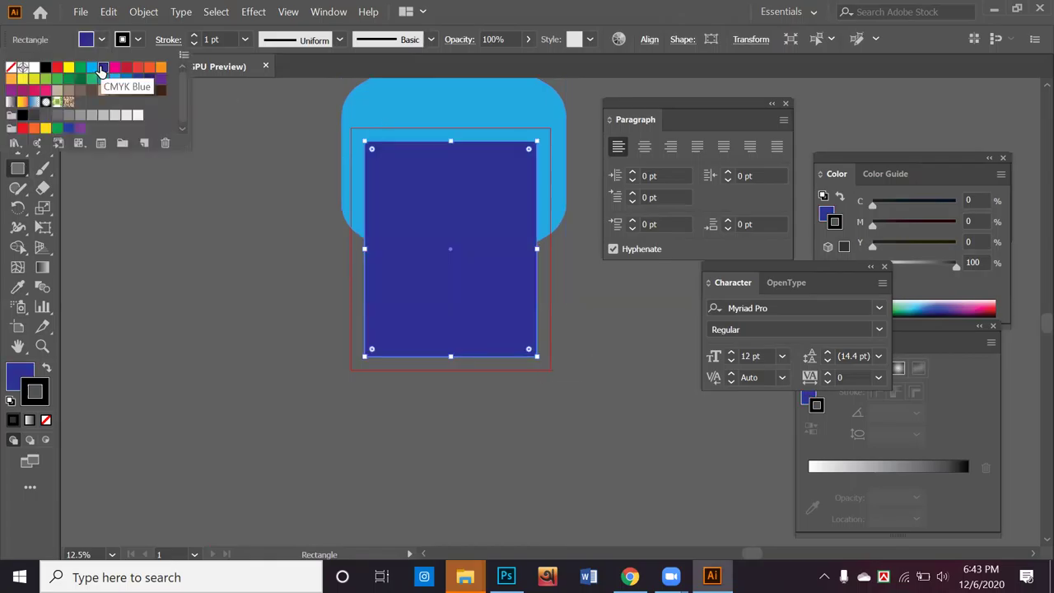
{"action": "left_click", "coordinate": [18, 90]}
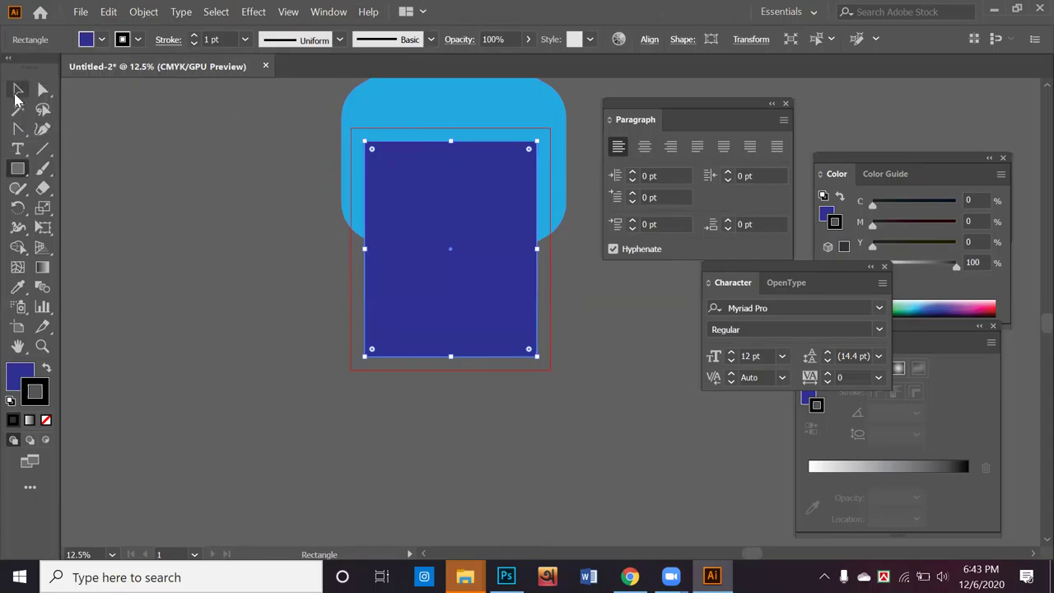
{"action": "left_click", "coordinate": [430, 115]}
{"action": "right_click", "coordinate": [430, 115]}
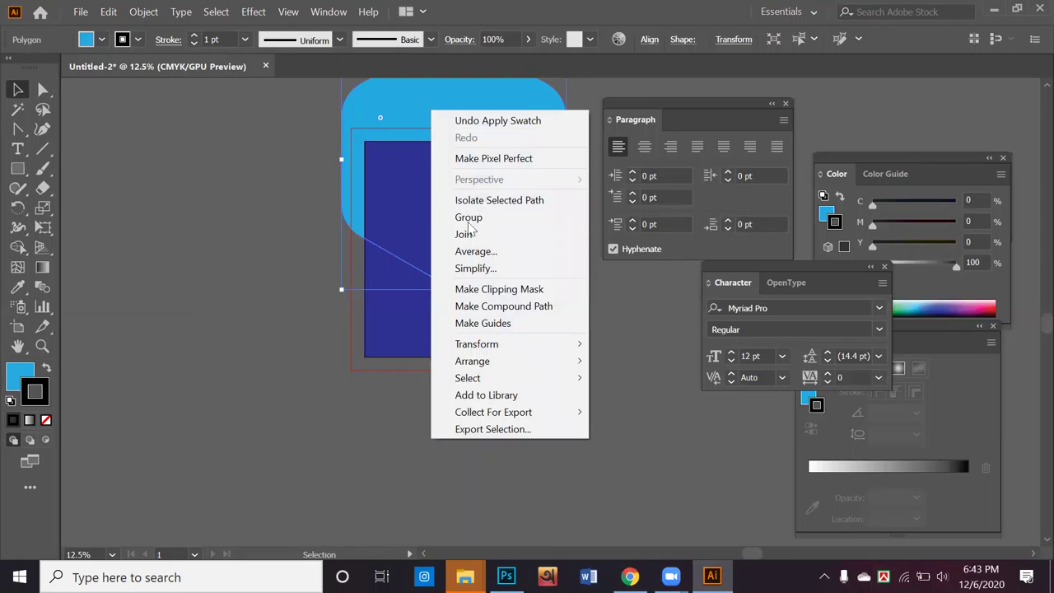
{"action": "mouse_move", "coordinate": [480, 362]}
{"action": "left_click", "coordinate": [201, 195]}
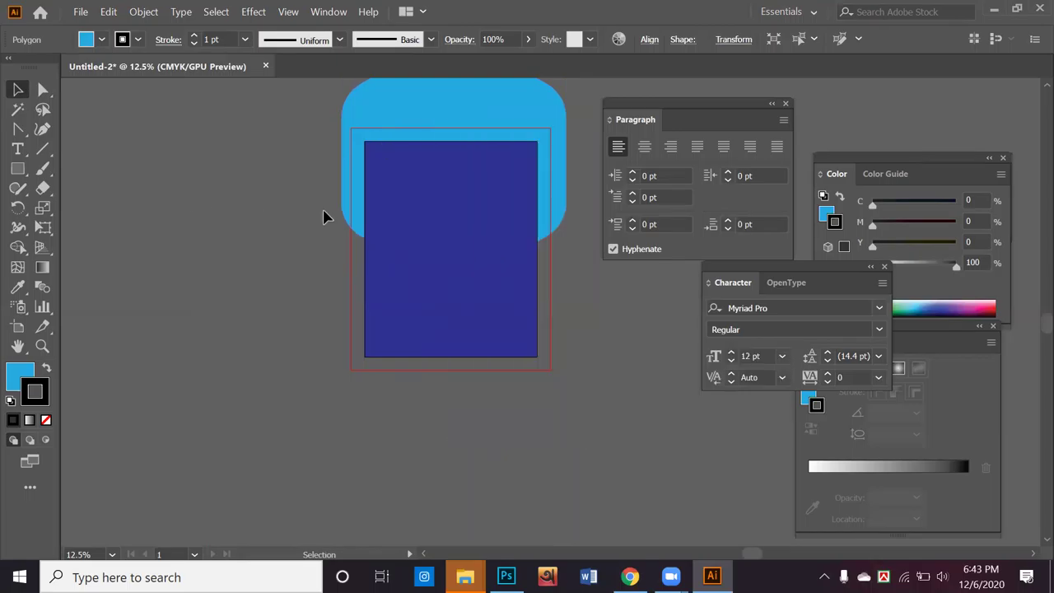
Step: Cut away the parts of the rounded hexagon lying outside the page rectangle with the Shape Builder tool
{"action": "left_click", "coordinate": [434, 284]}
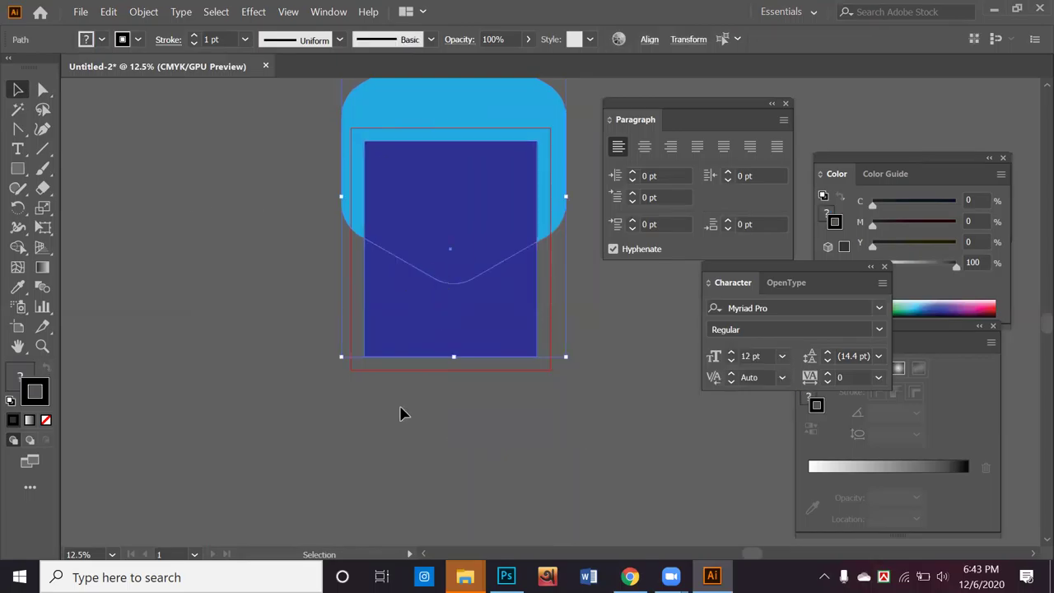
{"action": "left_click", "coordinate": [345, 266]}
{"action": "left_click", "coordinate": [437, 333]}
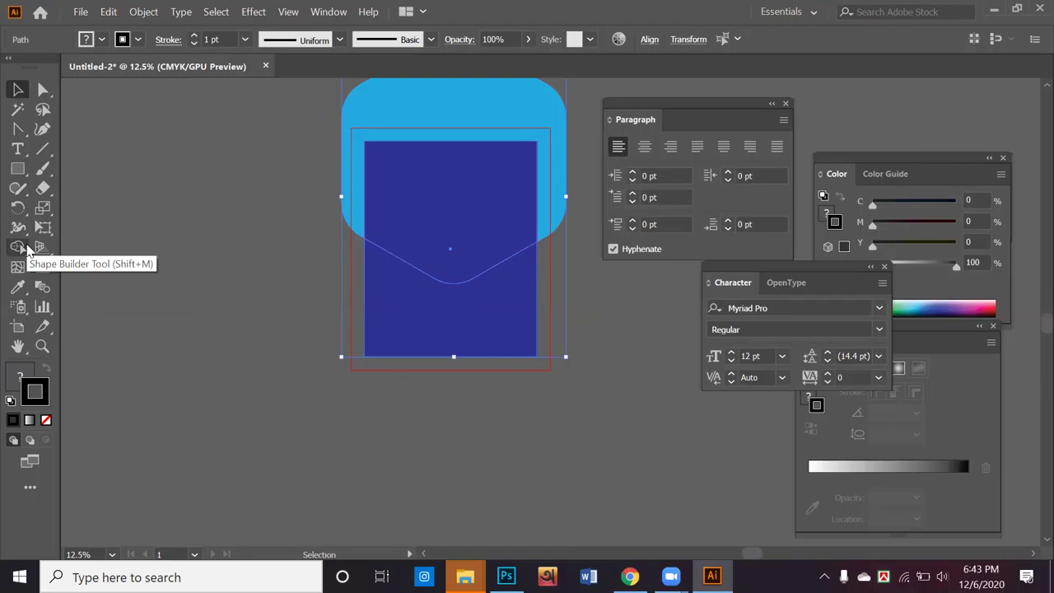
{"action": "left_click", "coordinate": [18, 247]}
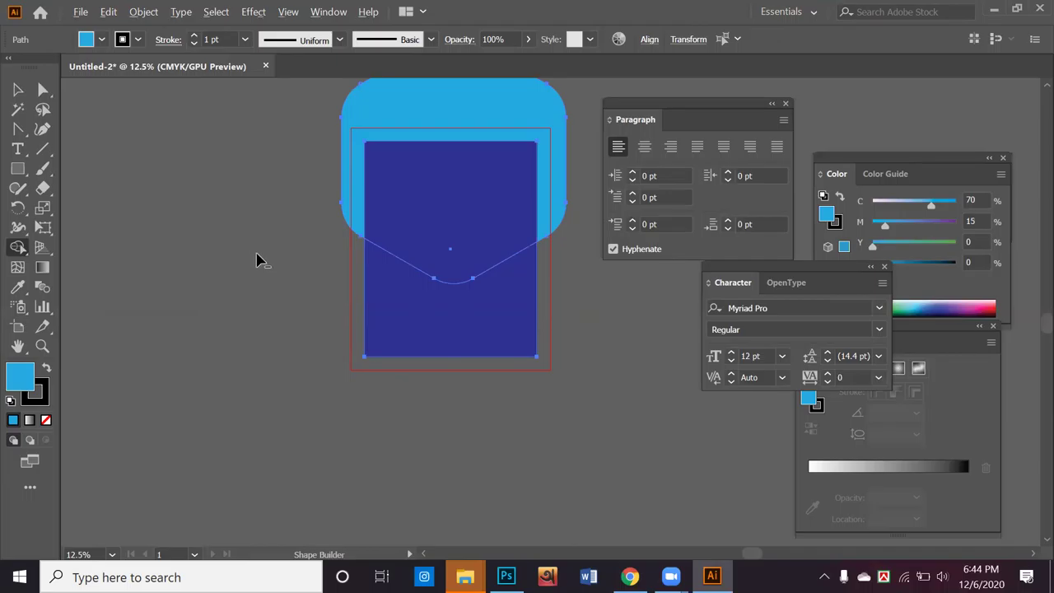
{"action": "left_click", "coordinate": [358, 139], "text": "alt"}
{"action": "left_click", "coordinate": [18, 89]}
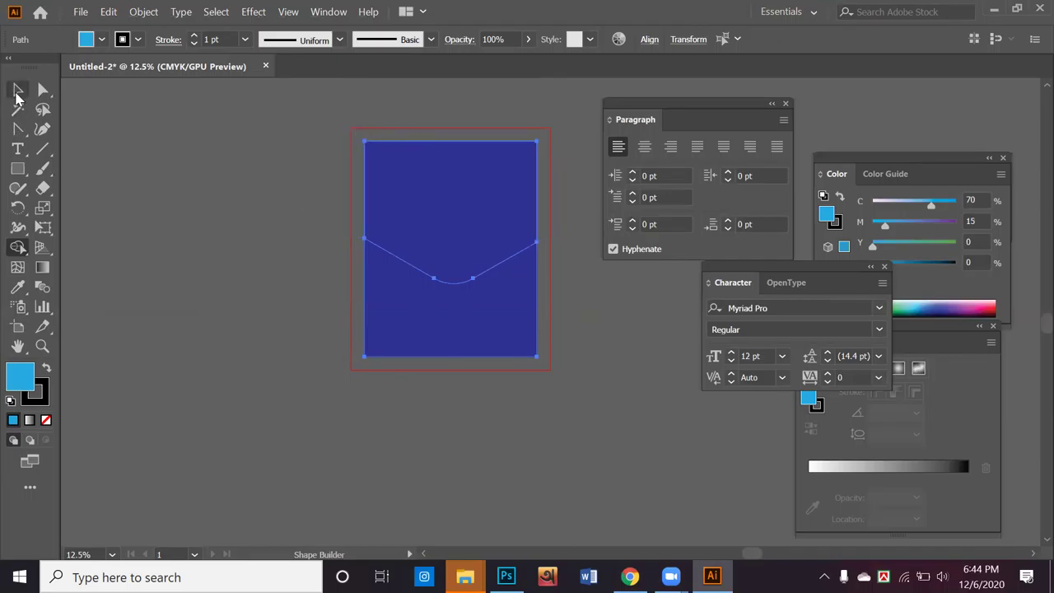
Step: Send the dark blue page rectangle to the back, behind the light blue header shape
{"action": "left_click", "coordinate": [283, 239]}
{"action": "left_click", "coordinate": [414, 239]}
{"action": "left_click_drag", "start_coordinate": [423, 288], "coordinate": [445, 252]}
{"action": "key", "text": "ctrl+z"}
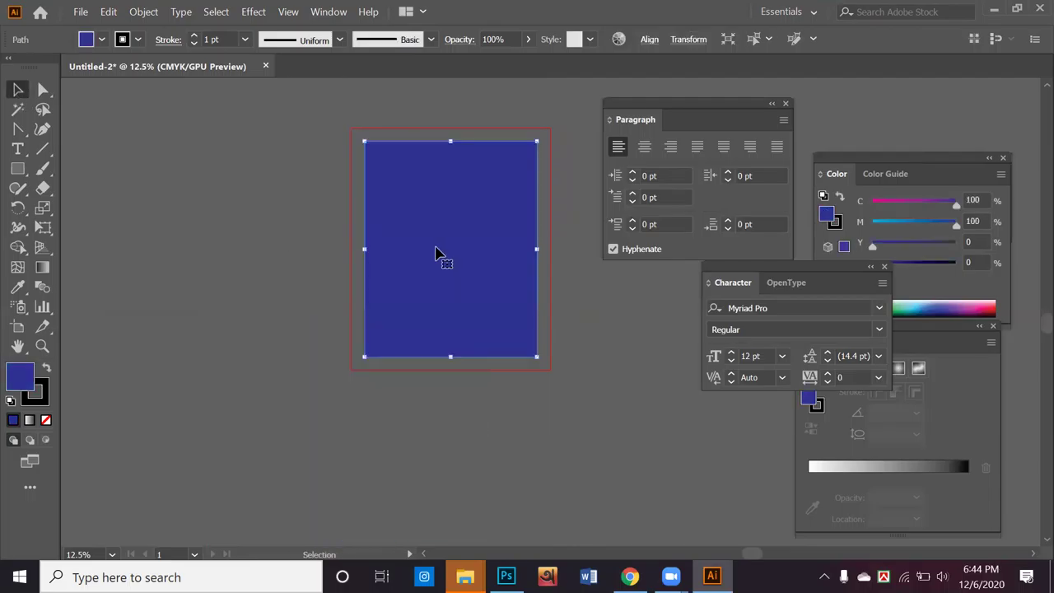
{"action": "right_click", "coordinate": [447, 254]}
{"action": "mouse_move", "coordinate": [486, 481]}
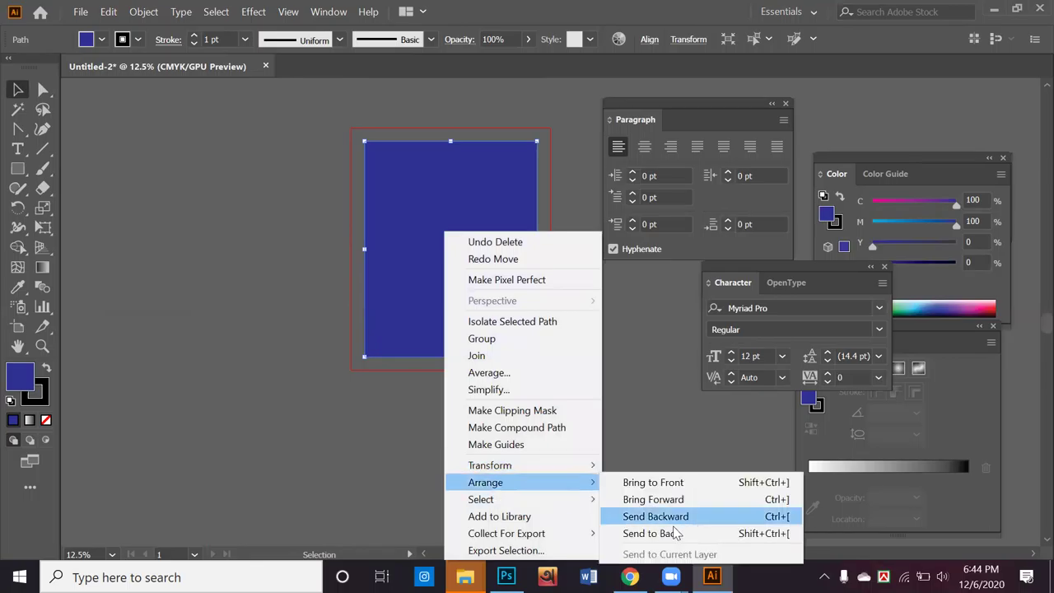
{"action": "left_click", "coordinate": [665, 532]}
{"action": "left_click", "coordinate": [464, 428]}
{"action": "left_click", "coordinate": [455, 353]}
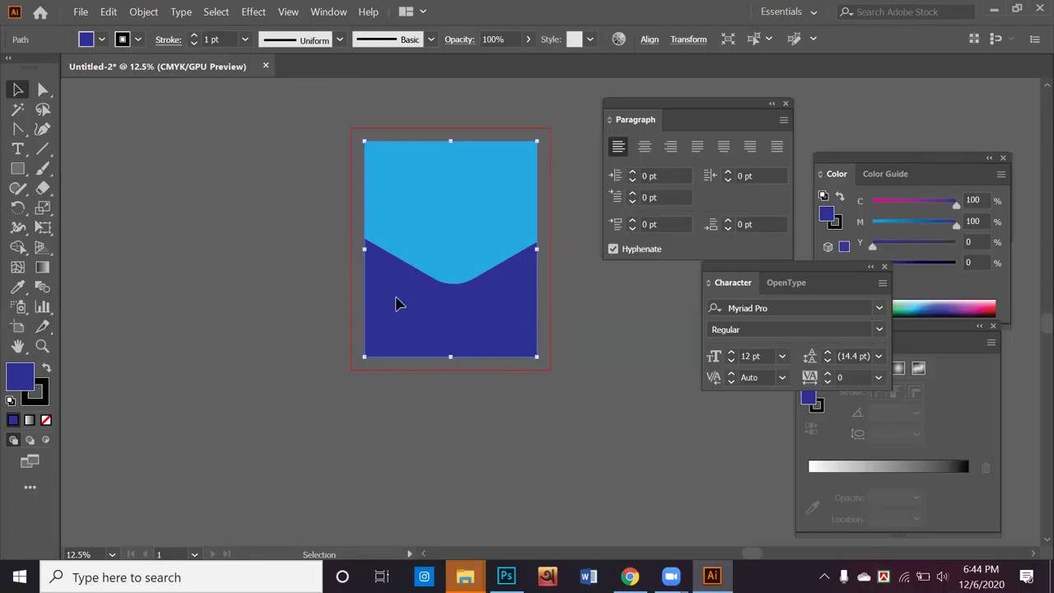
Step: Fill the page rectangle with the light grey swatch of 20% black
{"action": "left_click", "coordinate": [102, 41]}
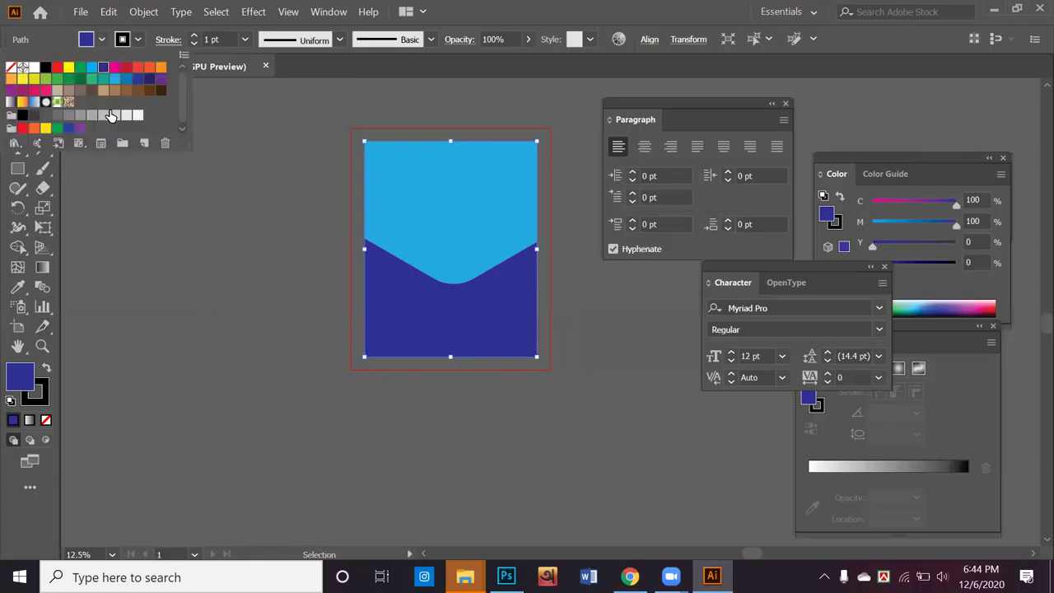
{"action": "left_click", "coordinate": [126, 115]}
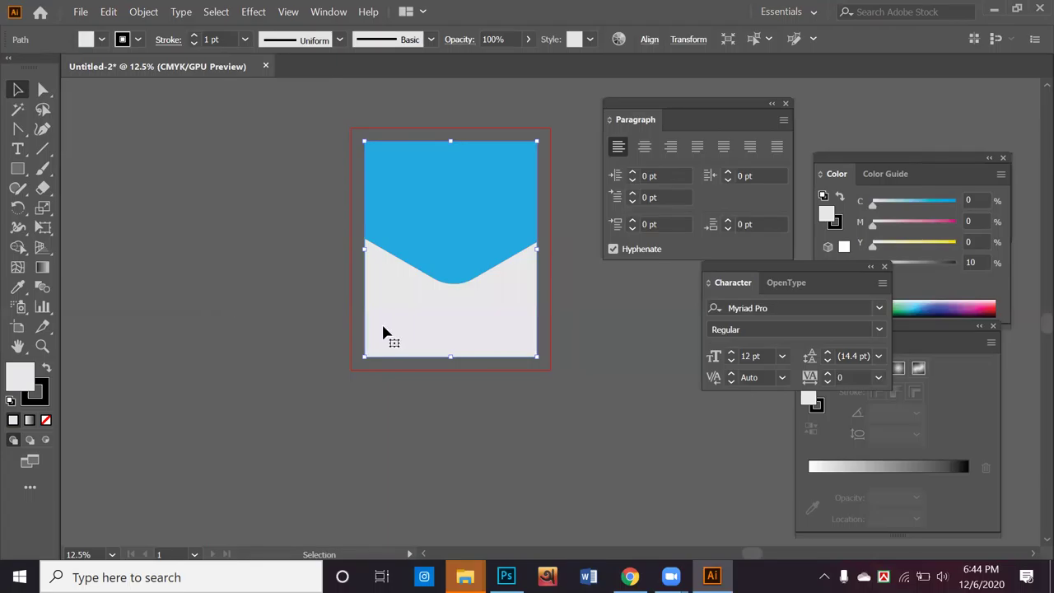
{"action": "left_click", "coordinate": [102, 40]}
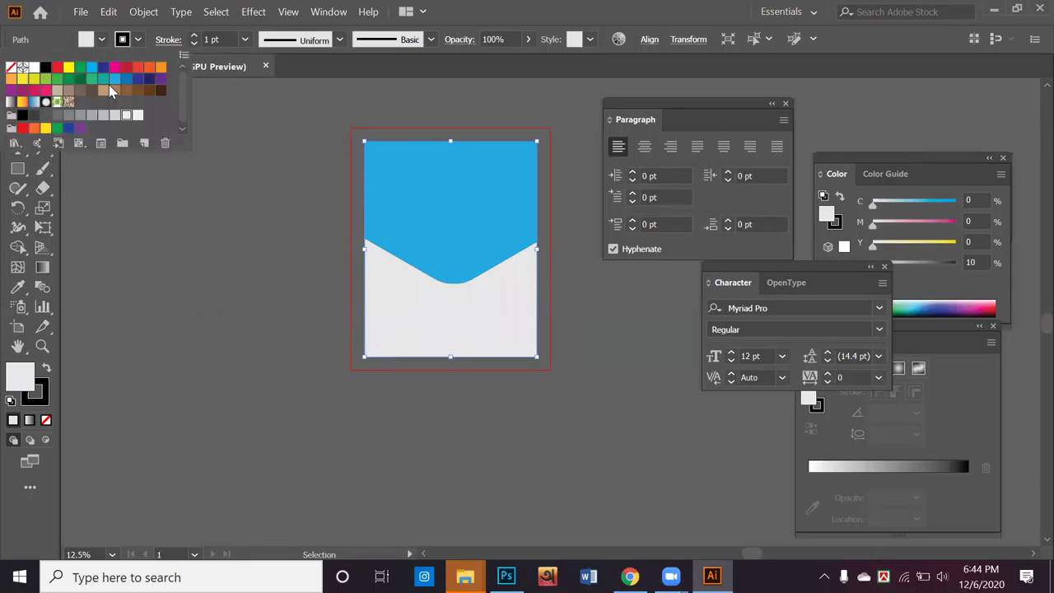
{"action": "left_click", "coordinate": [115, 116]}
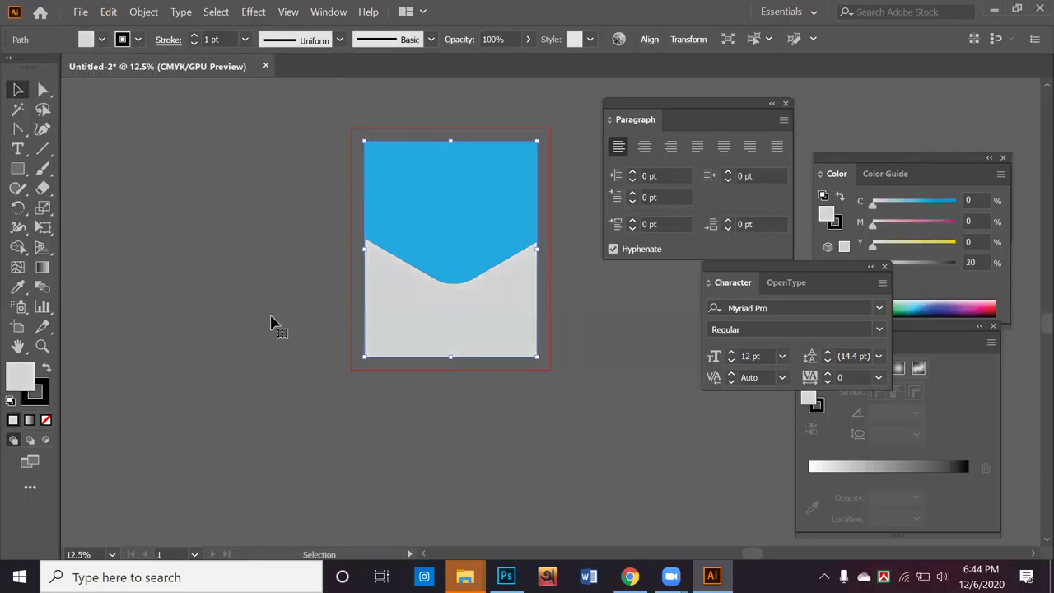
Step: Duplicate the light blue header shape slightly down and across, and fill the copy with red (C=15 M=100 Y=90 K=10)
{"action": "scroll", "coordinate": [428, 306], "scroll_direction": "up", "scroll_amount": 2}
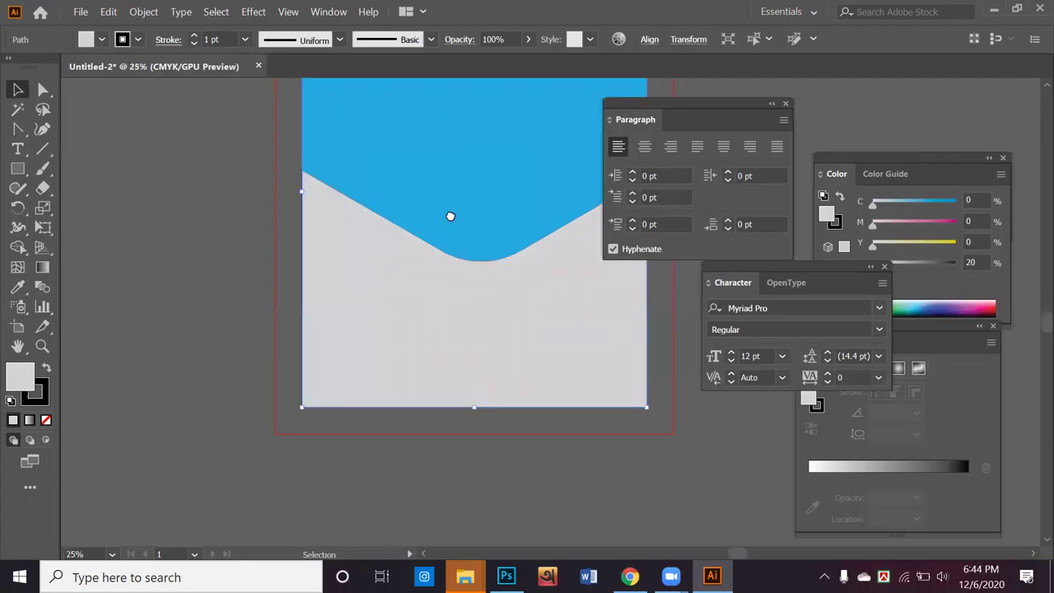
{"action": "left_click_drag", "start_coordinate": [434, 292], "coordinate": [277, 376]}
{"action": "left_click", "coordinate": [302, 295]}
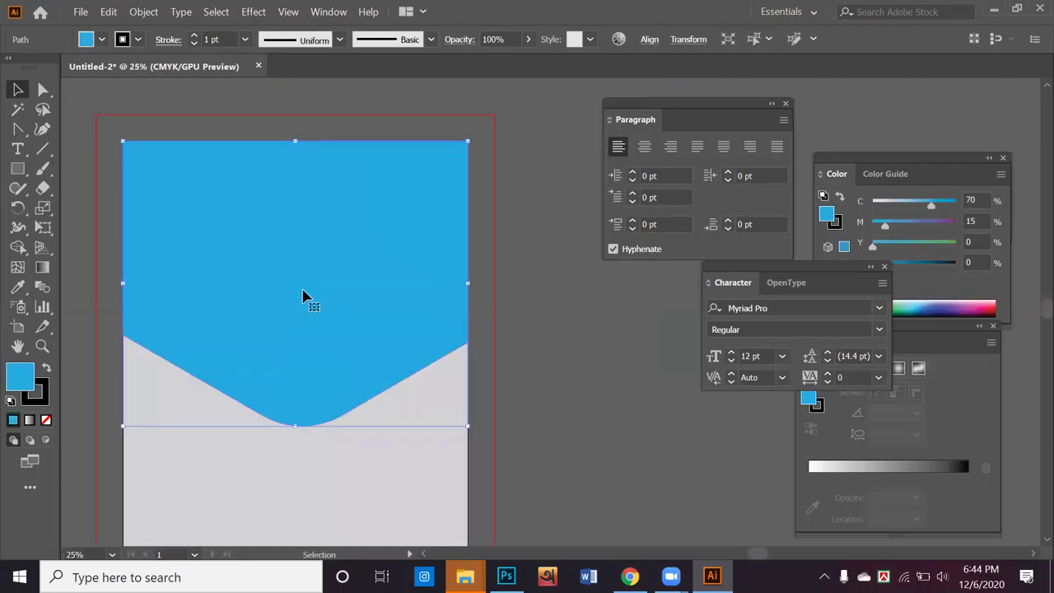
{"action": "mouse_move", "coordinate": [302, 295]}
{"action": "left_mouse_down"}
{"action": "mouse_move", "coordinate": [315, 308]}
{"action": "mouse_move", "coordinate": [314, 296]}
{"action": "left_mouse_up"}
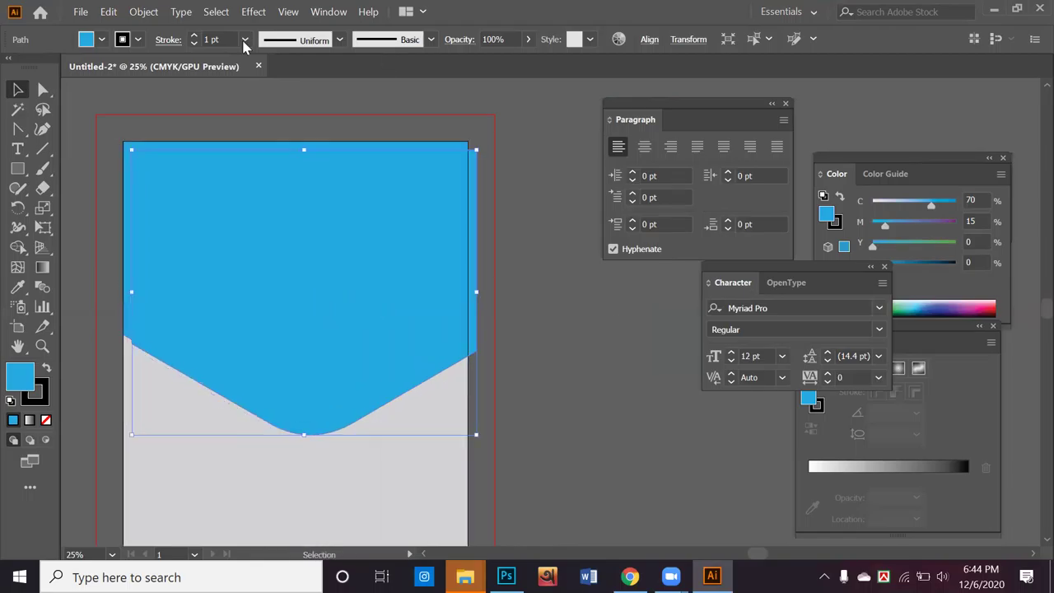
{"action": "left_click", "coordinate": [101, 39]}
{"action": "left_click", "coordinate": [128, 70]}
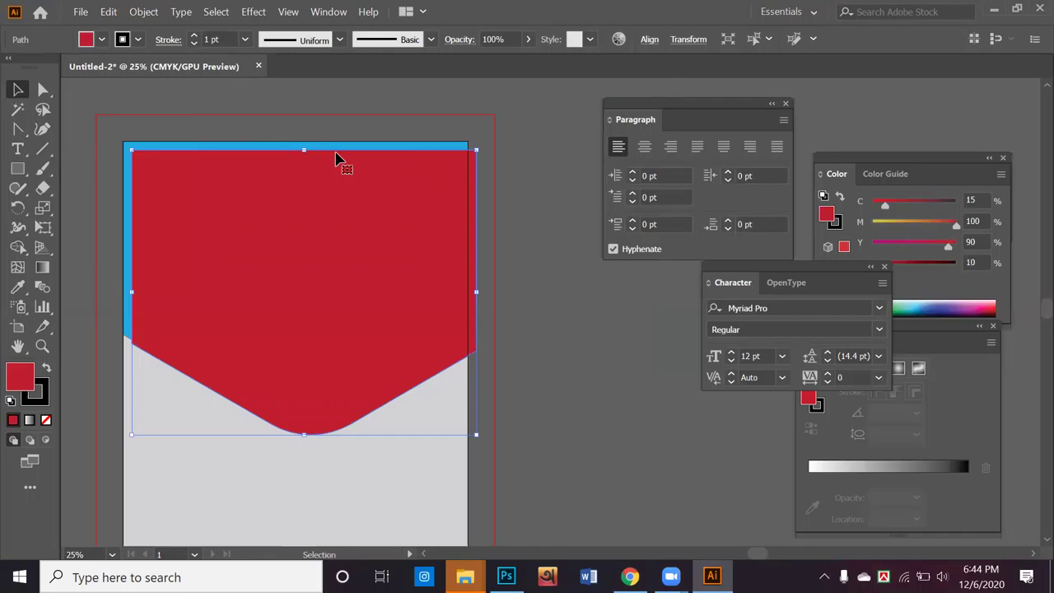
Step: Stretch the red copy to the page's upper and left edges and send it to the back
{"action": "left_click_drag", "start_coordinate": [302, 151], "coordinate": [303, 141]}
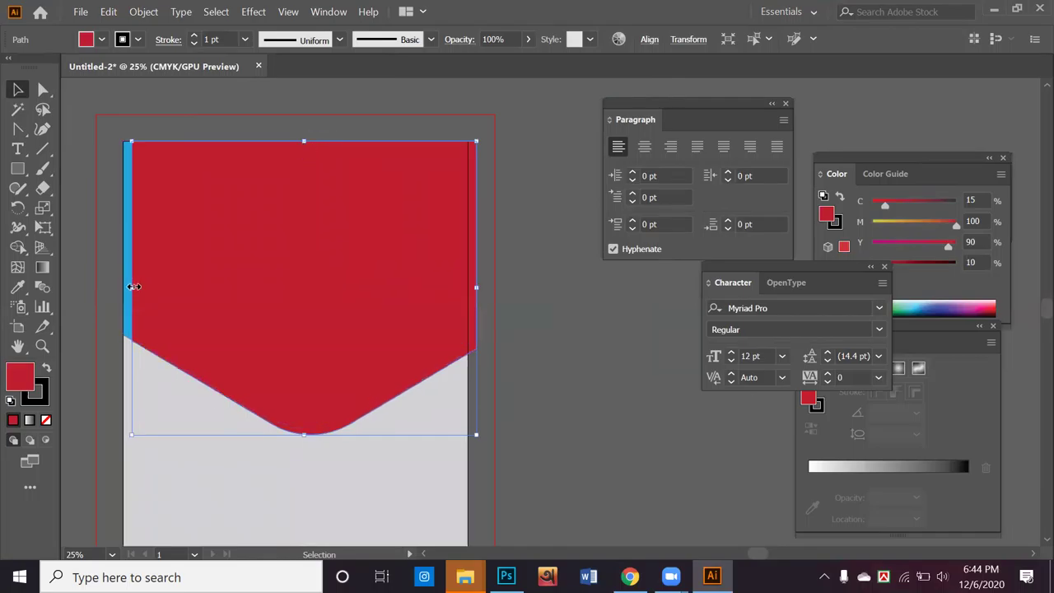
{"action": "left_click_drag", "start_coordinate": [126, 287], "coordinate": [124, 288]}
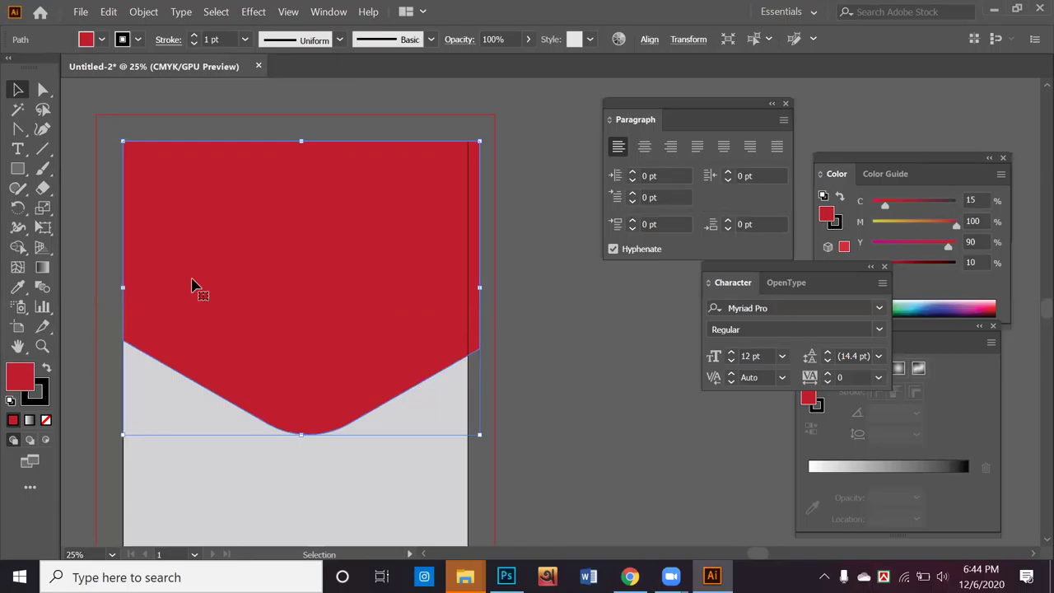
{"action": "right_click", "coordinate": [299, 421]}
{"action": "mouse_move", "coordinate": [358, 294]}
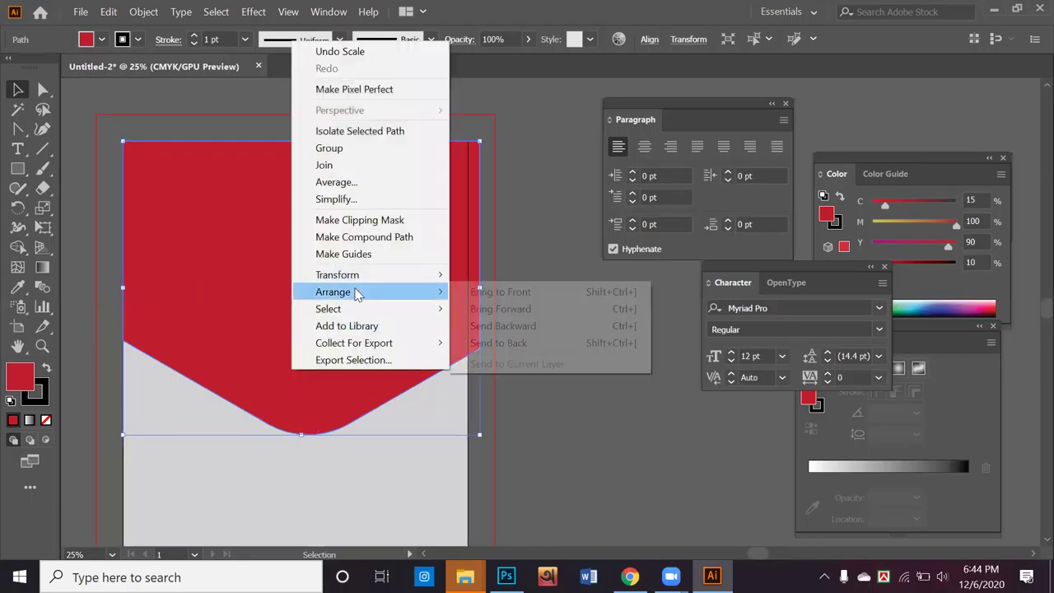
{"action": "left_click", "coordinate": [540, 343]}
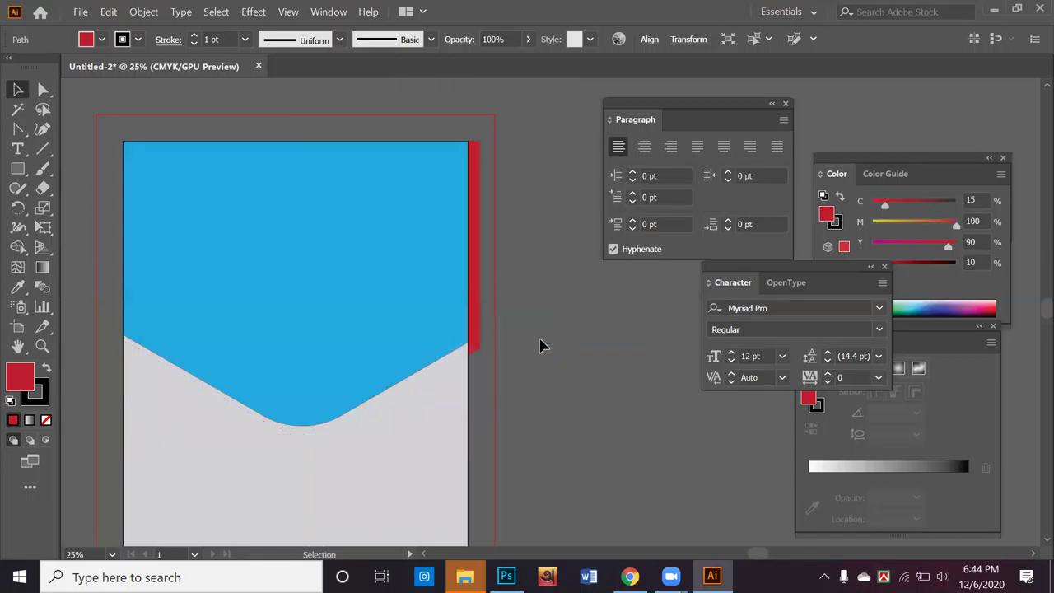
Step: Bring the red copy in front of the grey background and nudge it up, leaving a thin band under the blue header's right slope
{"action": "key", "text": "a"}
{"action": "left_click", "coordinate": [477, 330]}
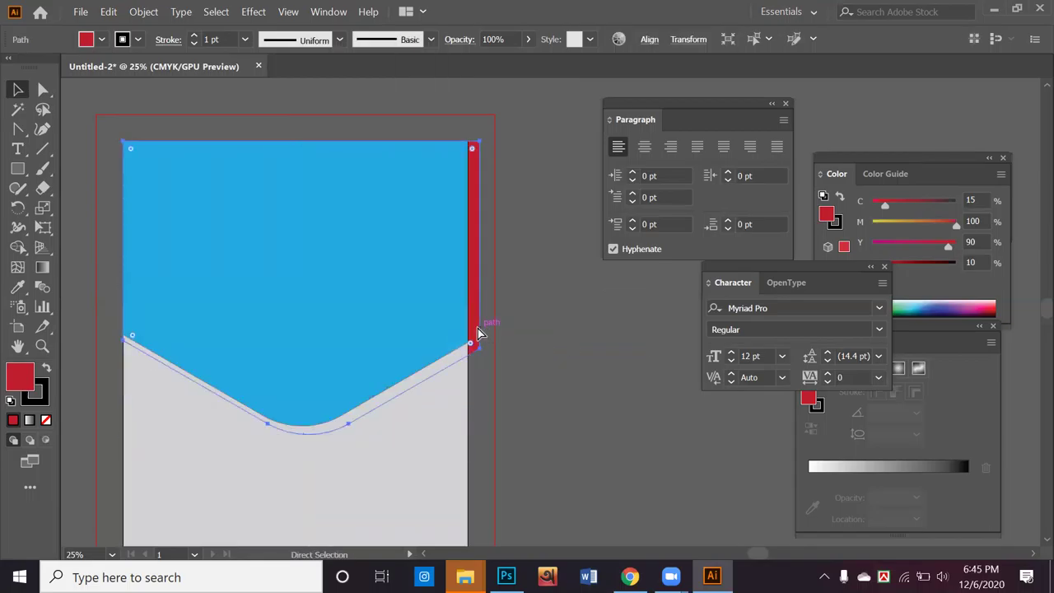
{"action": "key", "text": "v"}
{"action": "key", "text": "Up"}
{"action": "key", "text": "Up"}
{"action": "key", "text": "Up"}
{"action": "key", "text": "Up"}
{"action": "key", "text": "Up"}
{"action": "key", "text": "Up"}
{"action": "key", "text": "Up"}
{"action": "key", "text": "Up"}
{"action": "key", "text": "Up"}
{"action": "key", "text": "Up"}
{"action": "key", "text": "Up"}
{"action": "key", "text": "Up"}
{"action": "key", "text": "Up"}
{"action": "key", "text": "Up"}
{"action": "key", "text": "Up"}
{"action": "key", "text": "Up"}
{"action": "key", "text": "Up"}
{"action": "key", "text": "Up"}
{"action": "key", "text": "Up"}
{"action": "key", "text": "Up"}
{"action": "key", "text": "Up"}
{"action": "key", "text": "Up"}
{"action": "key", "text": "Up"}
{"action": "key", "text": "Up"}
{"action": "key", "text": "Up"}
{"action": "key", "text": "Up"}
{"action": "key", "text": "Up"}
{"action": "key", "text": "Up"}
{"action": "key", "text": "Up"}
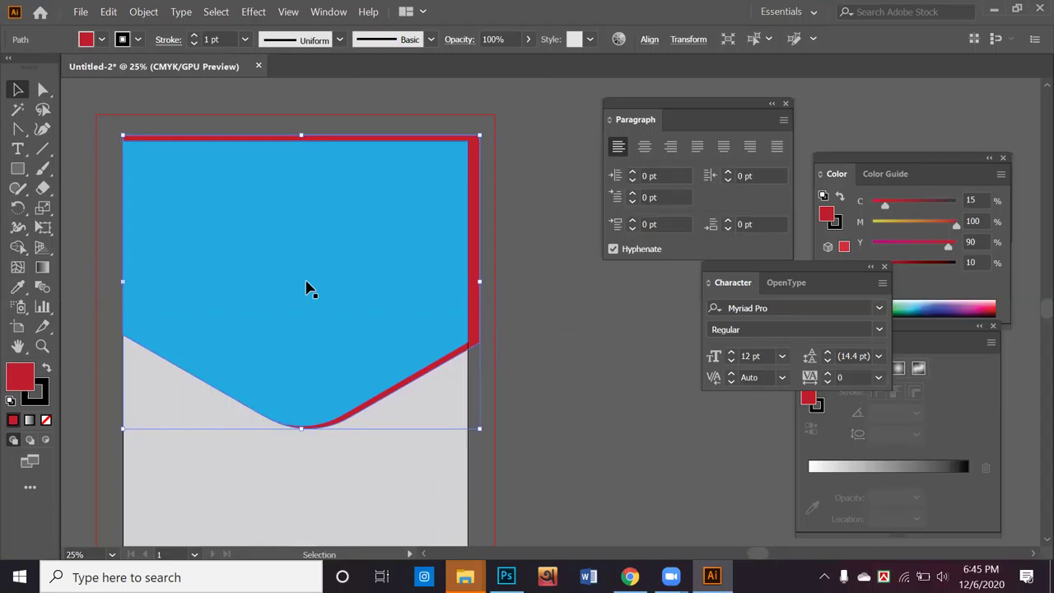
Step: Cut away the red areas that extend past the page's upper and right edges with the Shape Builder tool
{"action": "left_click", "coordinate": [549, 298]}
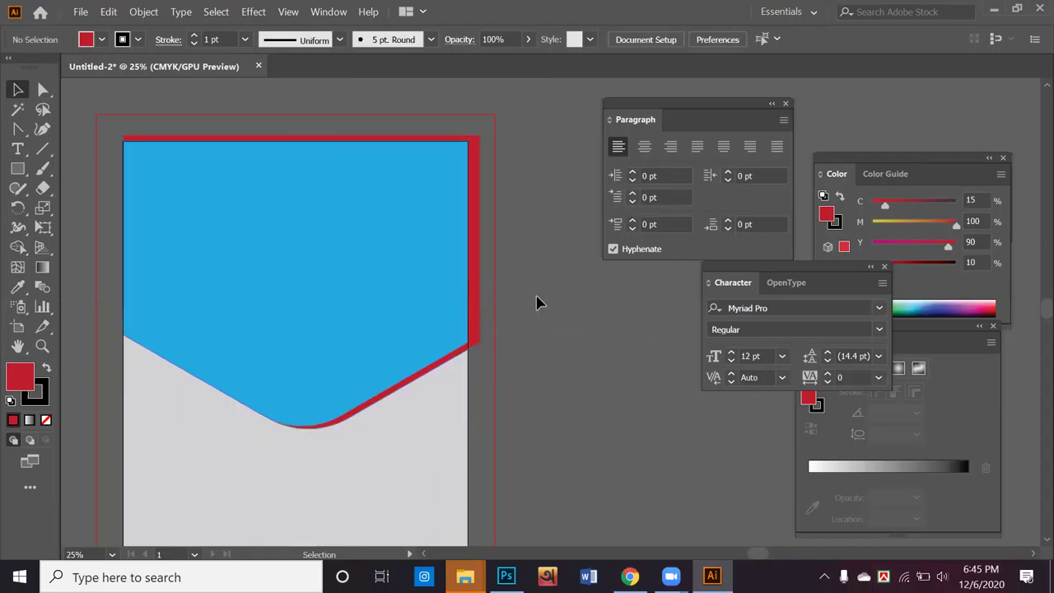
{"action": "left_click", "coordinate": [289, 211]}
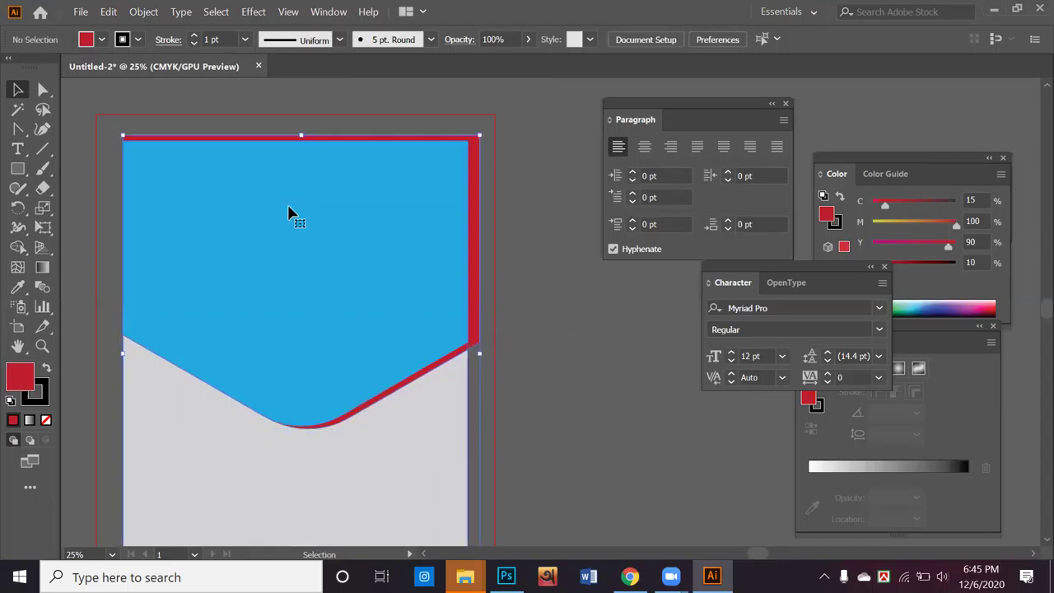
{"action": "left_click", "coordinate": [17, 247]}
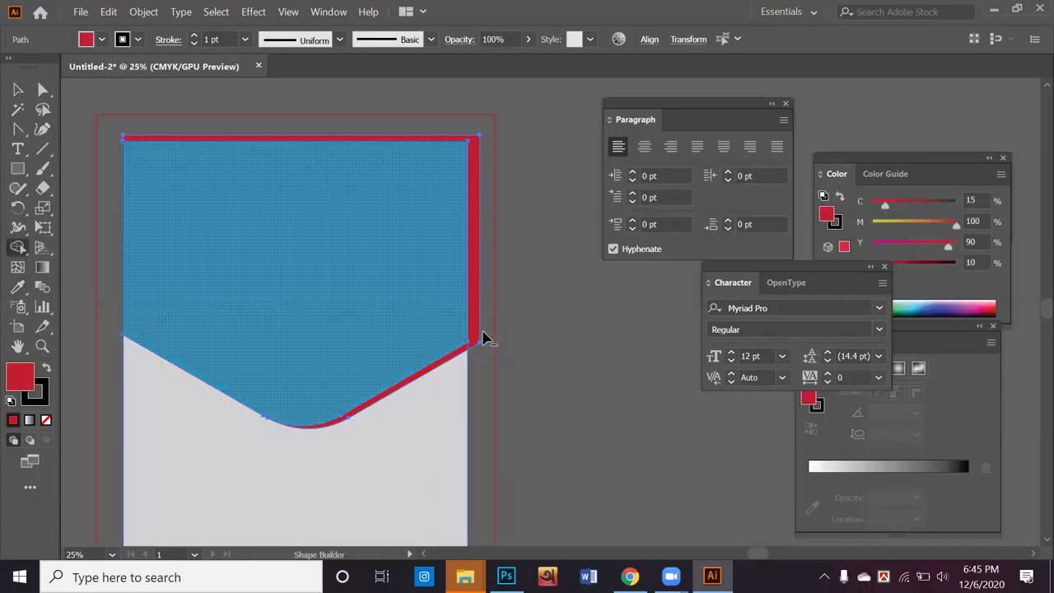
{"action": "left_click", "coordinate": [478, 318], "text": "alt"}
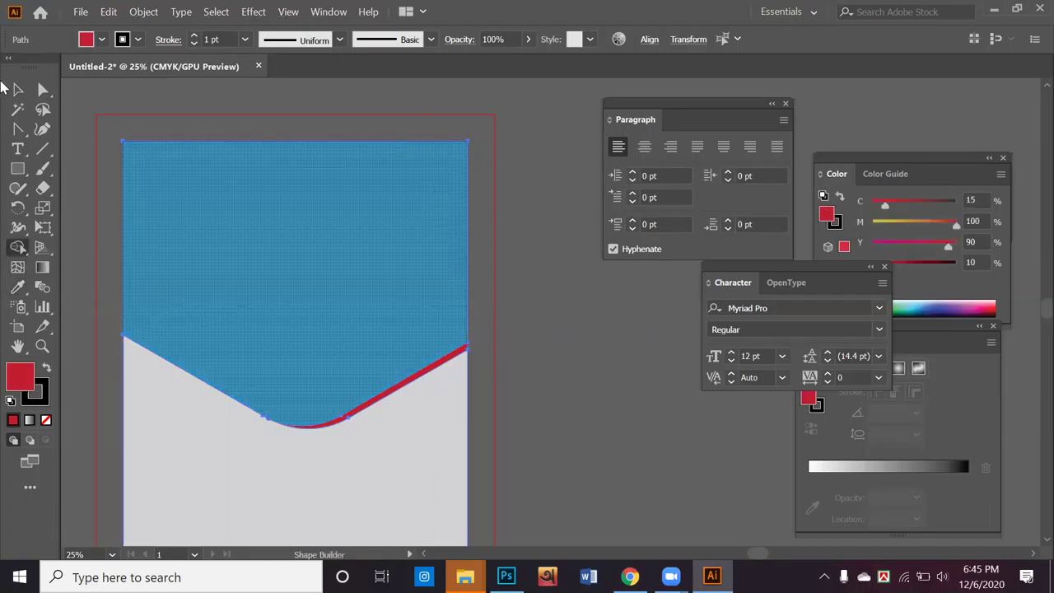
{"action": "left_click", "coordinate": [17, 89]}
{"action": "left_click", "coordinate": [543, 390]}
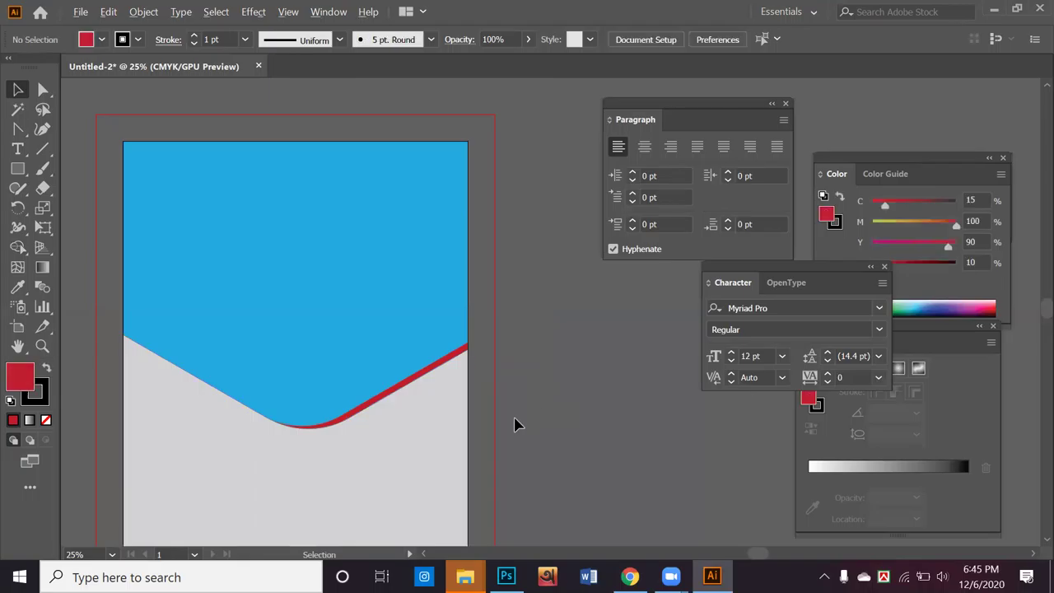
Step: Review the page from top to bottom, checking the blue header, the red accent band and the grey area
{"action": "scroll", "coordinate": [516, 426], "scroll_direction": "down", "scroll_amount": 2}
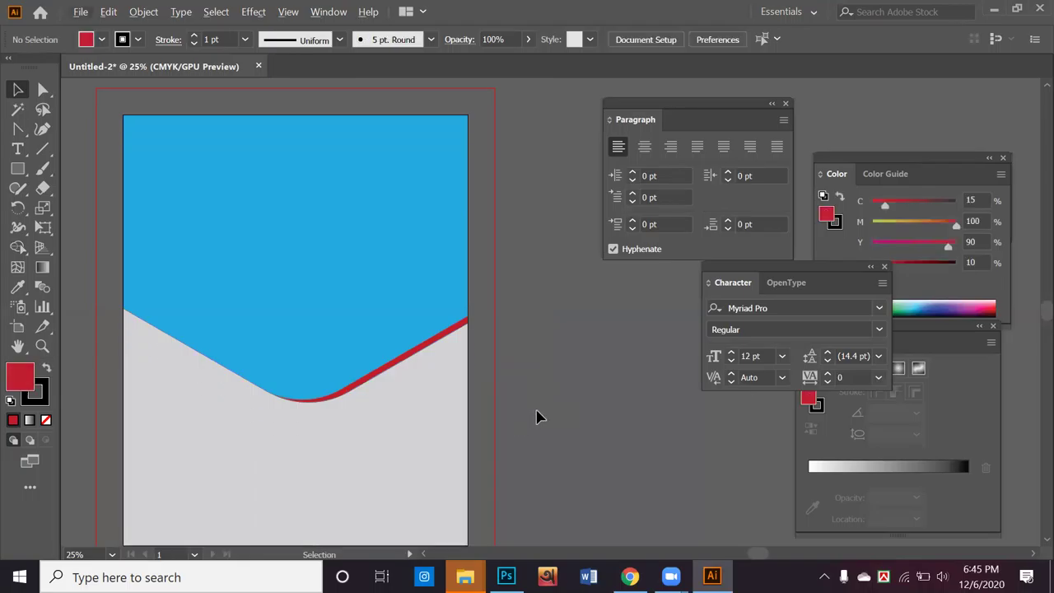
{"action": "scroll", "coordinate": [533, 419], "scroll_direction": "down", "scroll_amount": 4}
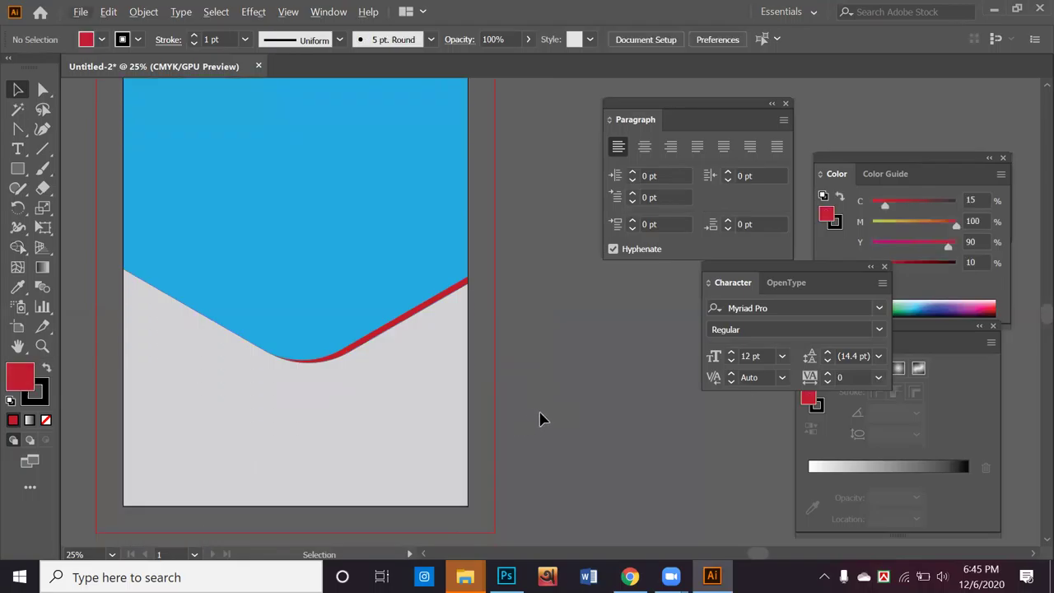
{"action": "scroll", "coordinate": [350, 367], "scroll_direction": "down", "scroll_amount": 2}
{"action": "scroll", "coordinate": [353, 362], "scroll_direction": "up", "scroll_amount": 5}
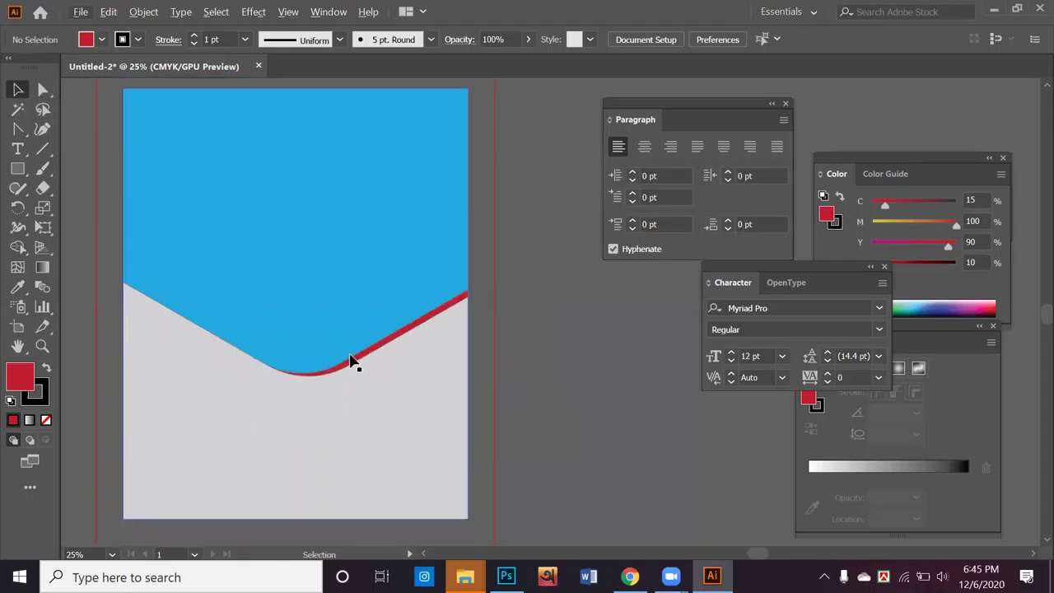
{"action": "scroll", "coordinate": [353, 354], "scroll_direction": "down", "scroll_amount": 1}
{"action": "scroll", "coordinate": [396, 353], "scroll_direction": "down", "scroll_amount": 1}
{"action": "scroll", "coordinate": [186, 244], "scroll_direction": "up", "scroll_amount": 3}
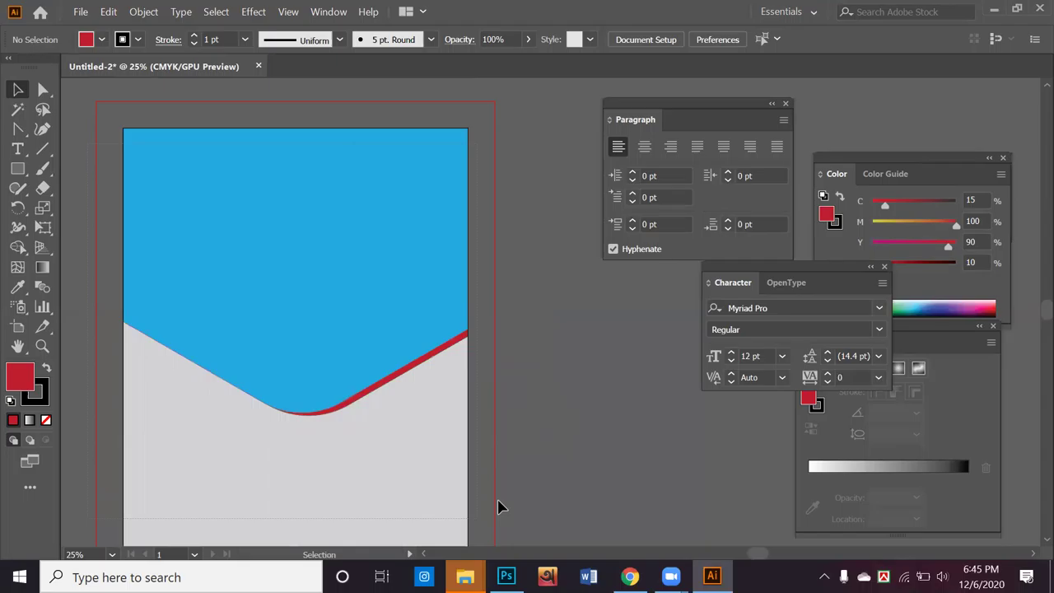
{"action": "scroll", "coordinate": [524, 472], "scroll_direction": "up", "scroll_amount": 4}
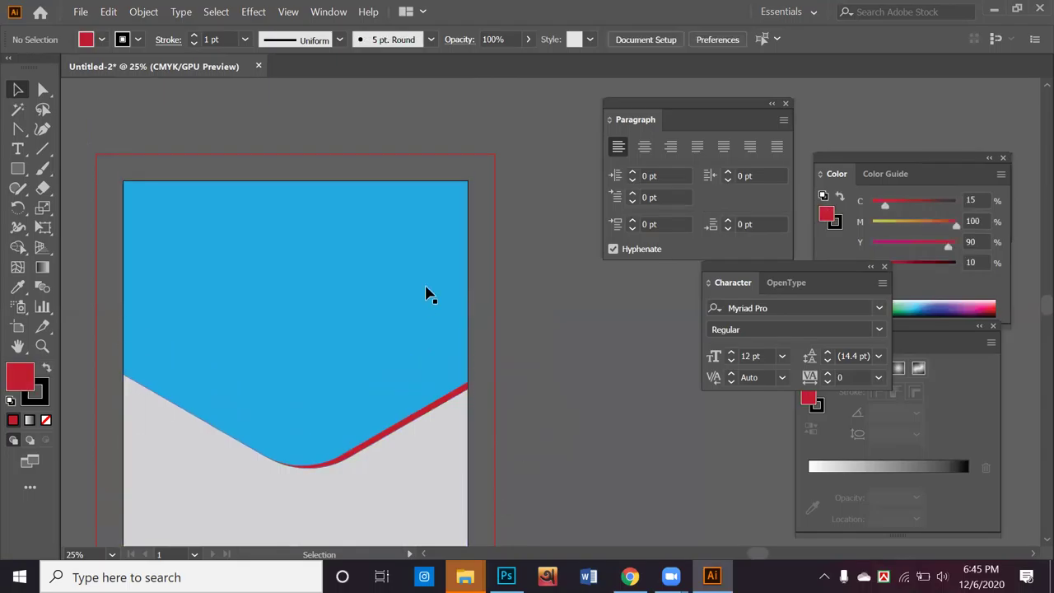
{"action": "scroll", "coordinate": [427, 294], "scroll_direction": "down", "scroll_amount": 3}
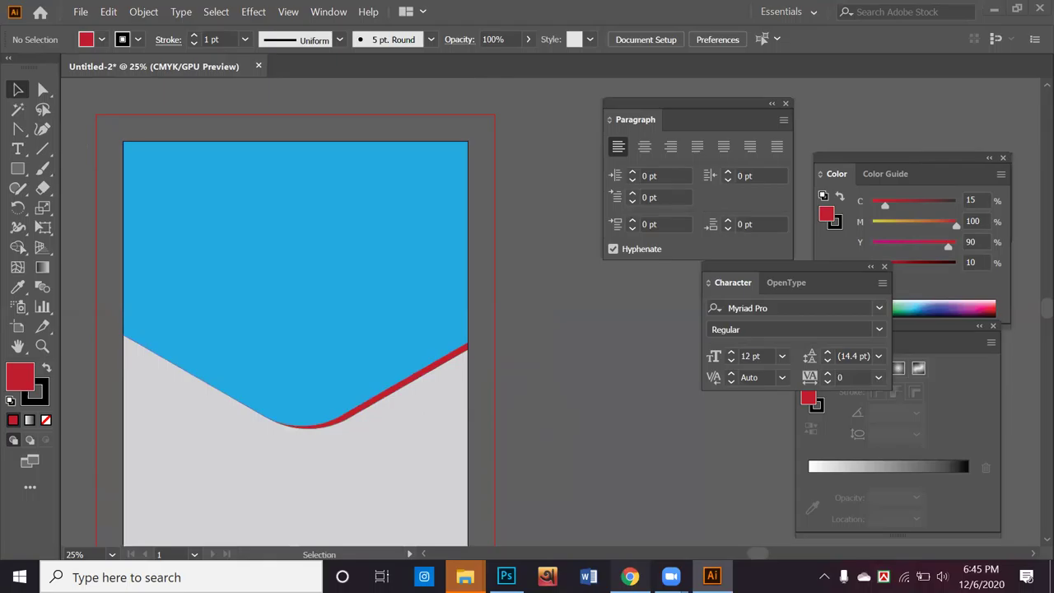
Step: Switch to Chrome, open Google in a new tab and search for images of "happy family"
{"action": "key", "text": "alt+Tab"}
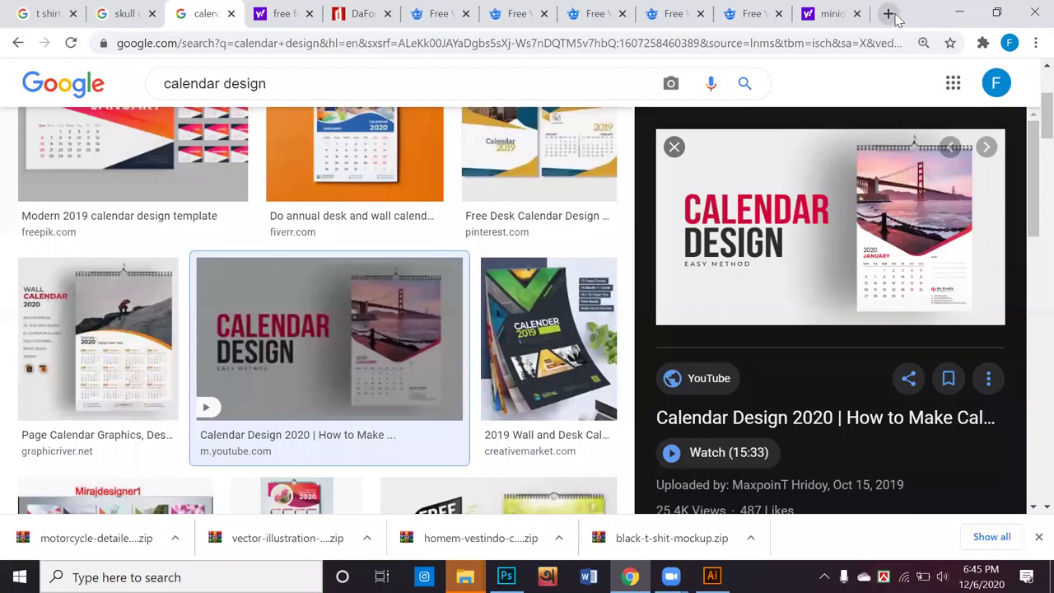
{"action": "key", "text": "ctrl+t"}
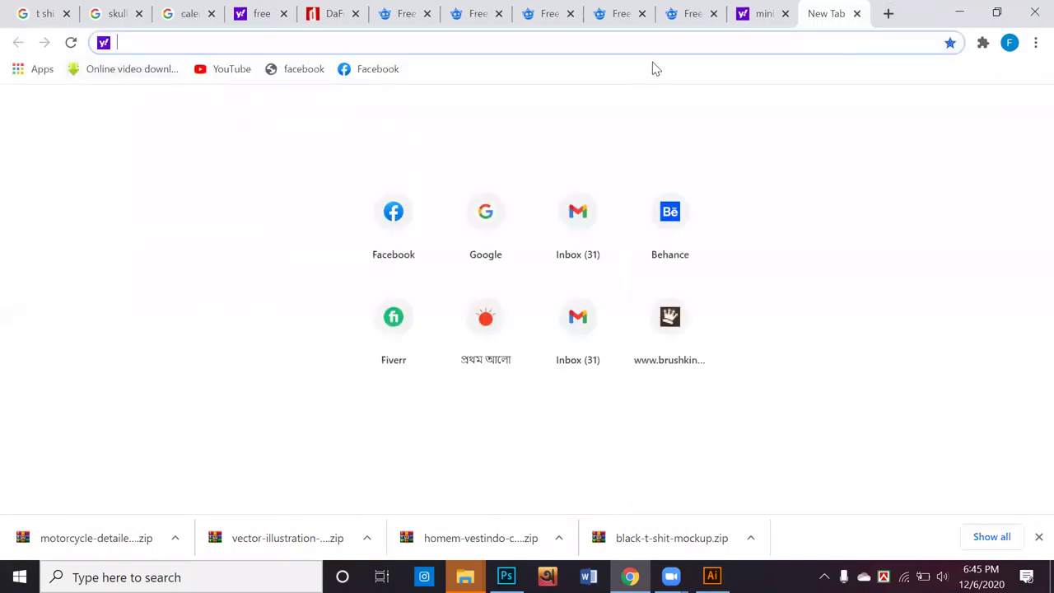
{"action": "left_click", "coordinate": [472, 198]}
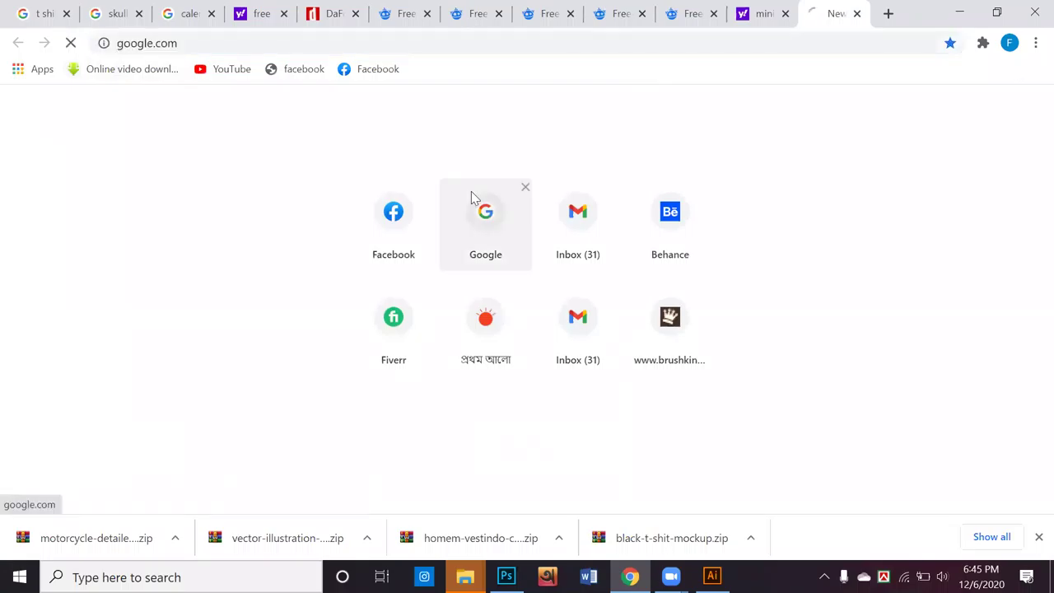
{"action": "type", "text": "h"}
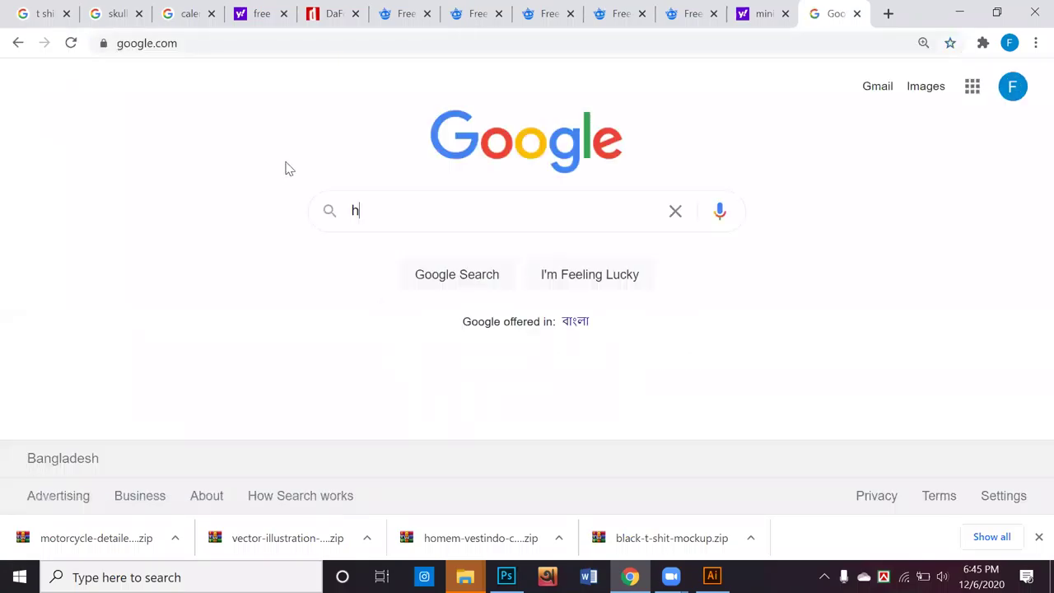
{"action": "type", "text": "appy fami"}
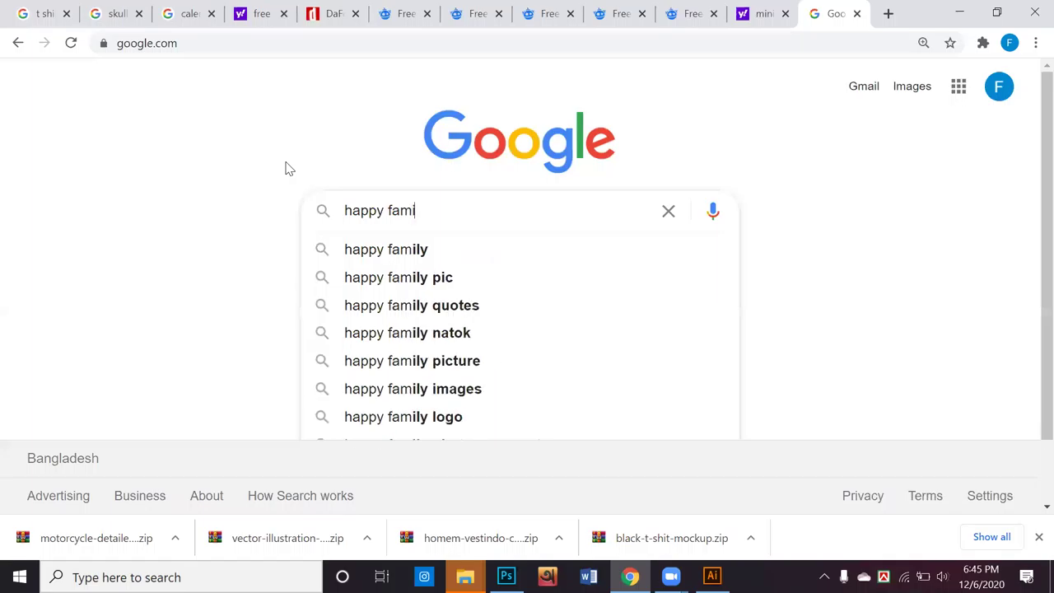
{"action": "type", "text": "ly"}
{"action": "key", "text": "Down"}
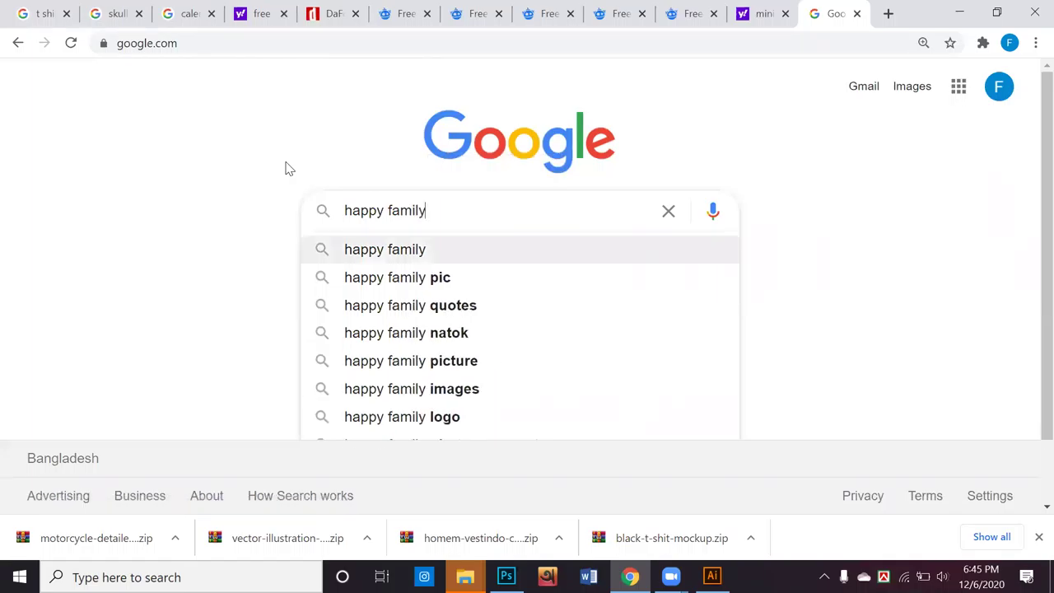
{"action": "key", "text": "Return"}
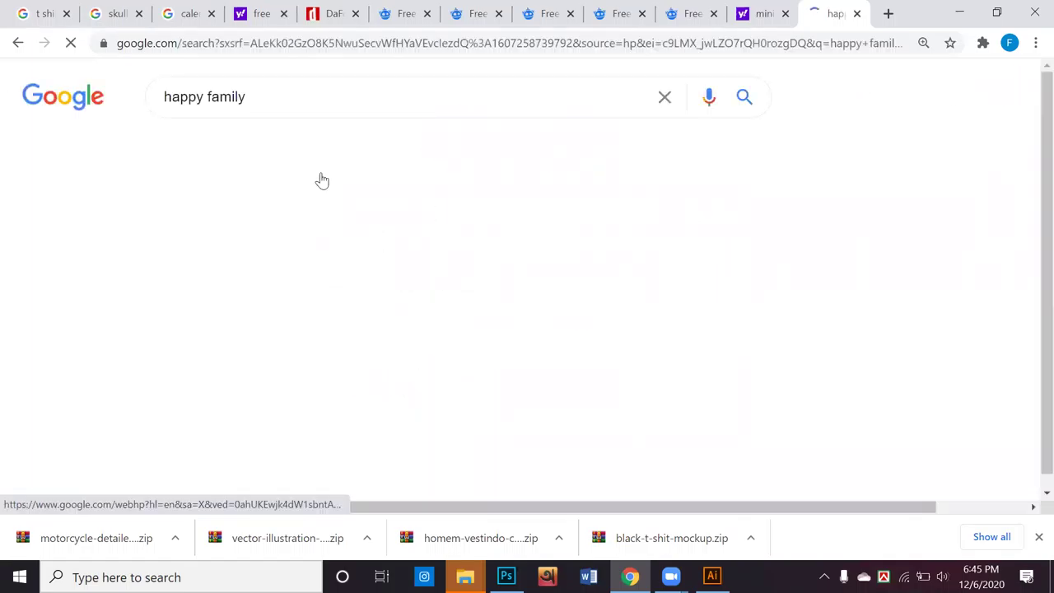
{"action": "left_click", "coordinate": [272, 155]}
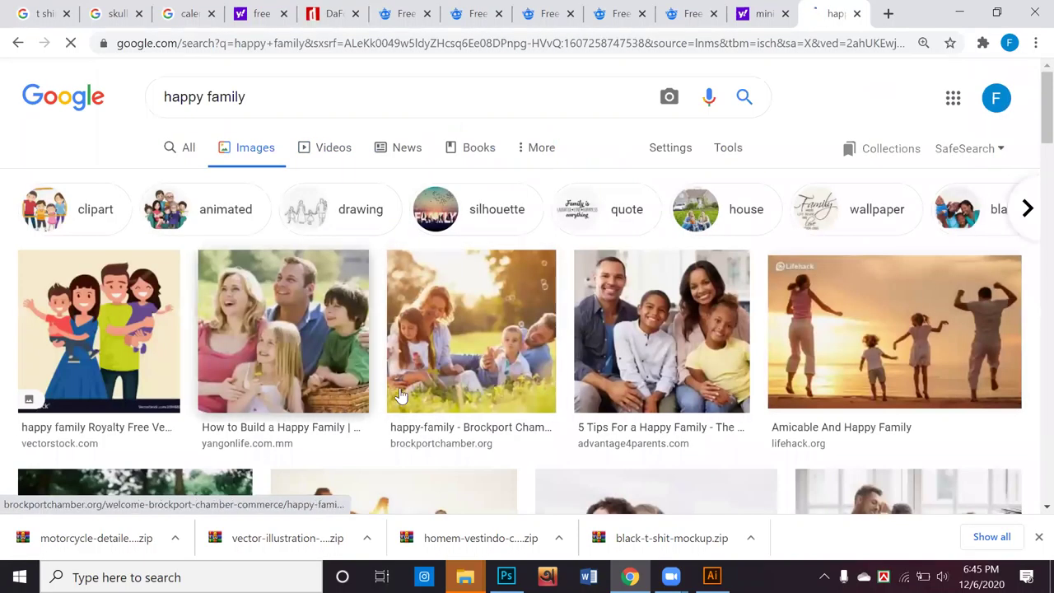
Step: Browse the image results and preview the iStock photo of a family running through a field
{"action": "scroll", "coordinate": [399, 395], "scroll_direction": "down", "scroll_amount": 3}
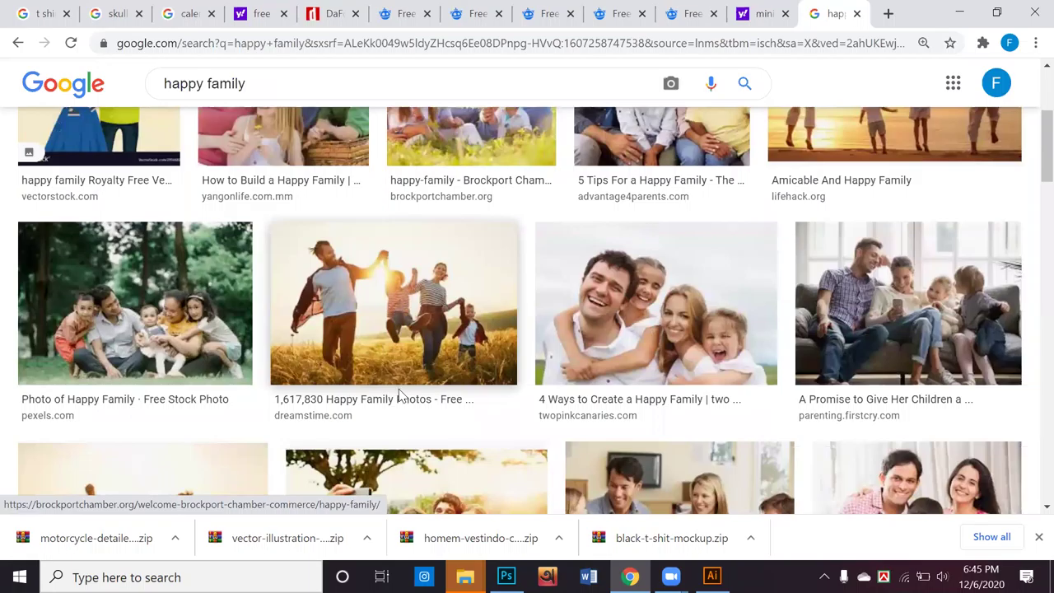
{"action": "scroll", "coordinate": [400, 395], "scroll_direction": "down", "scroll_amount": 1}
{"action": "scroll", "coordinate": [195, 331], "scroll_direction": "down", "scroll_amount": 1}
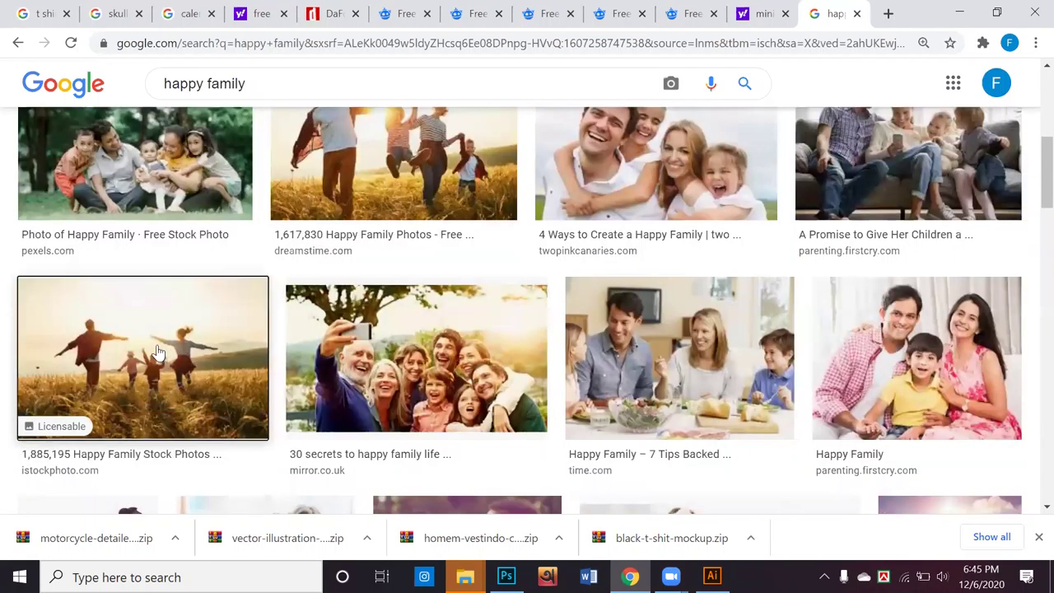
{"action": "left_click", "coordinate": [159, 352]}
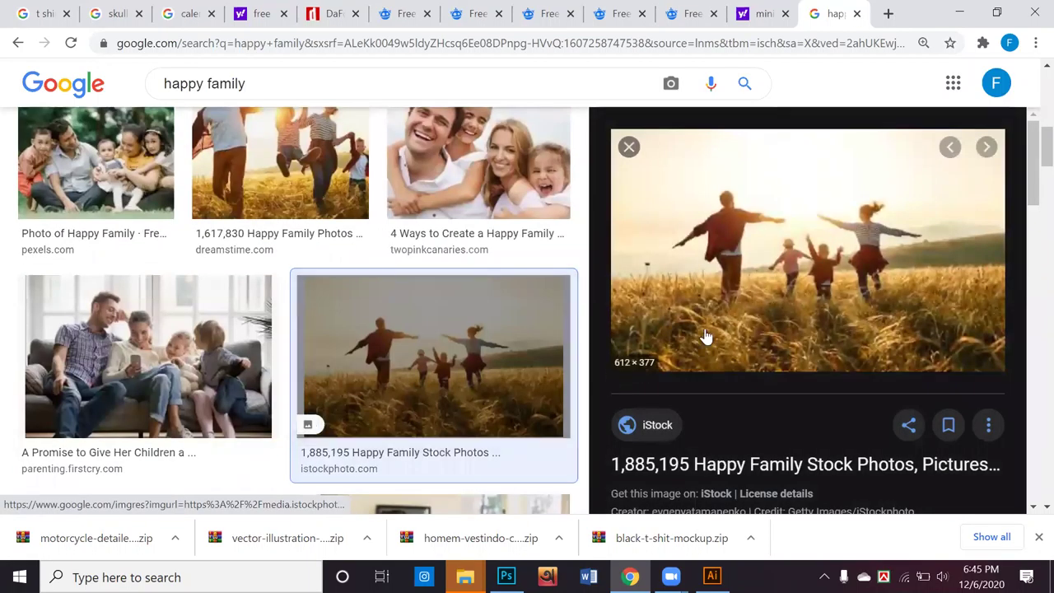
Step: Limit the "happy family" image results to the Large size
{"action": "scroll", "coordinate": [653, 348], "scroll_direction": "up", "scroll_amount": 5}
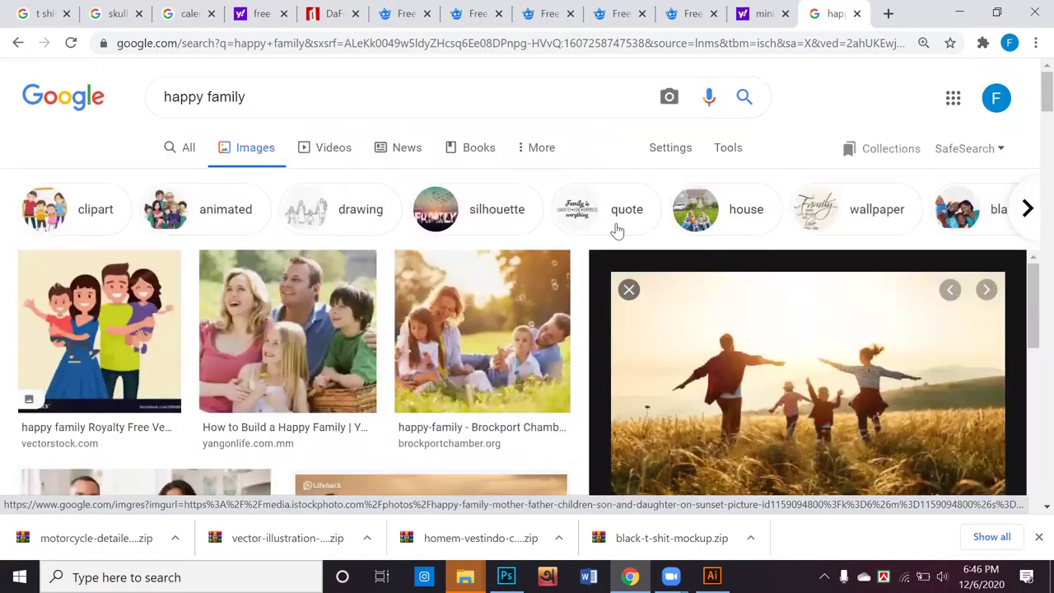
{"action": "left_click", "coordinate": [717, 159]}
{"action": "left_click", "coordinate": [167, 181]}
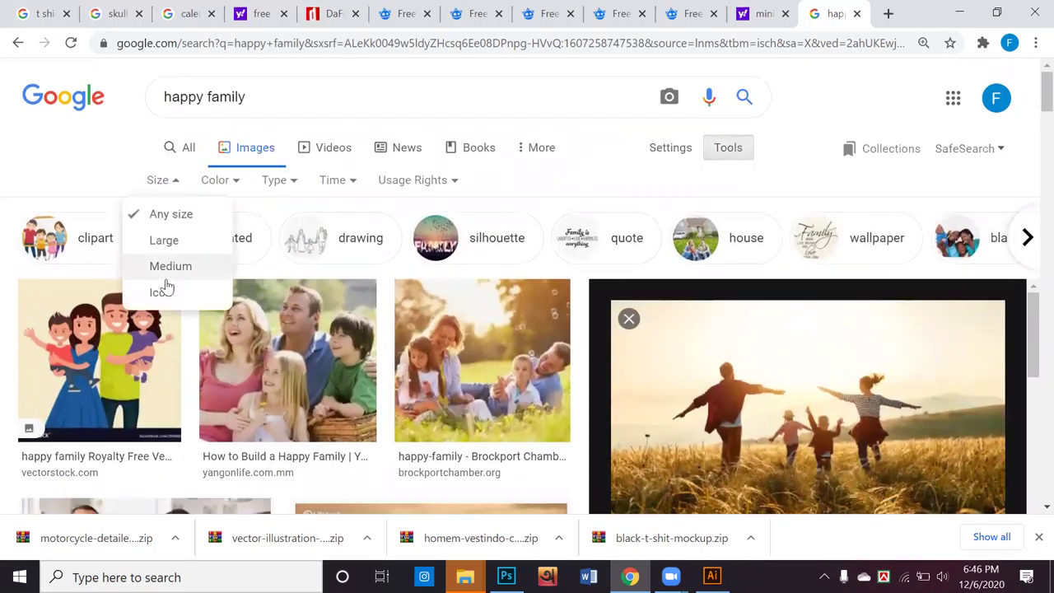
{"action": "left_click", "coordinate": [172, 240]}
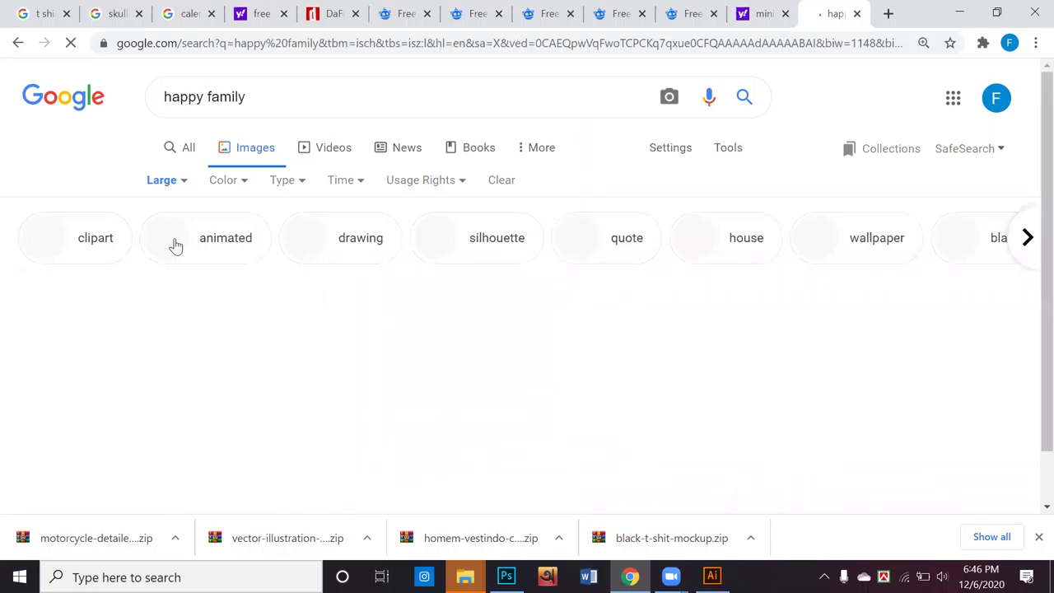
Step: Browse the large results and preview the KDV Sport photo of a happy family at sunset
{"action": "scroll", "coordinate": [270, 374], "scroll_direction": "down", "scroll_amount": 4}
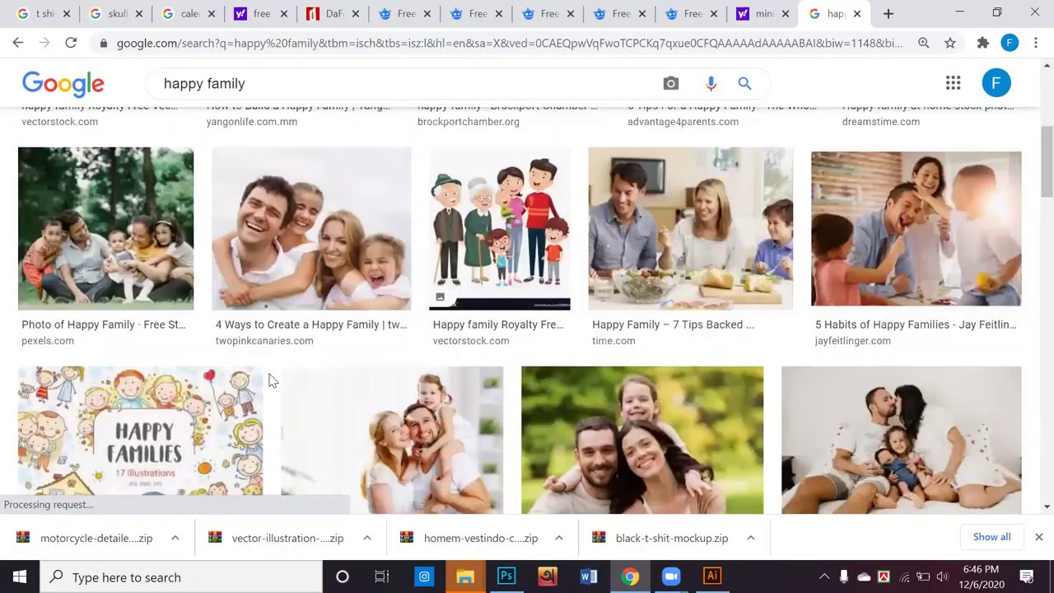
{"action": "scroll", "coordinate": [270, 379], "scroll_direction": "down", "scroll_amount": 5}
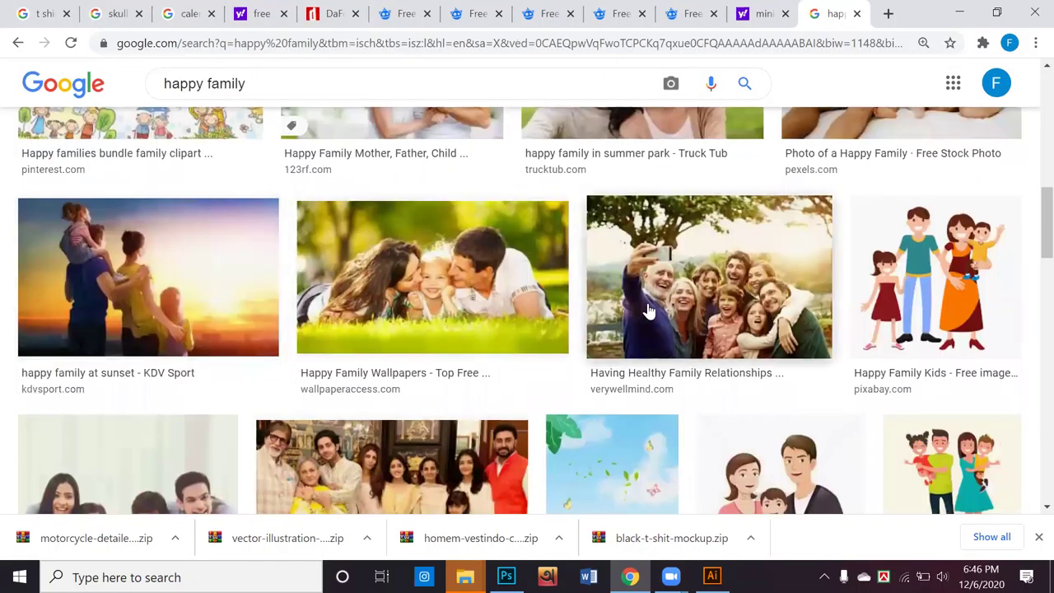
{"action": "scroll", "coordinate": [171, 297], "scroll_direction": "down", "scroll_amount": 1}
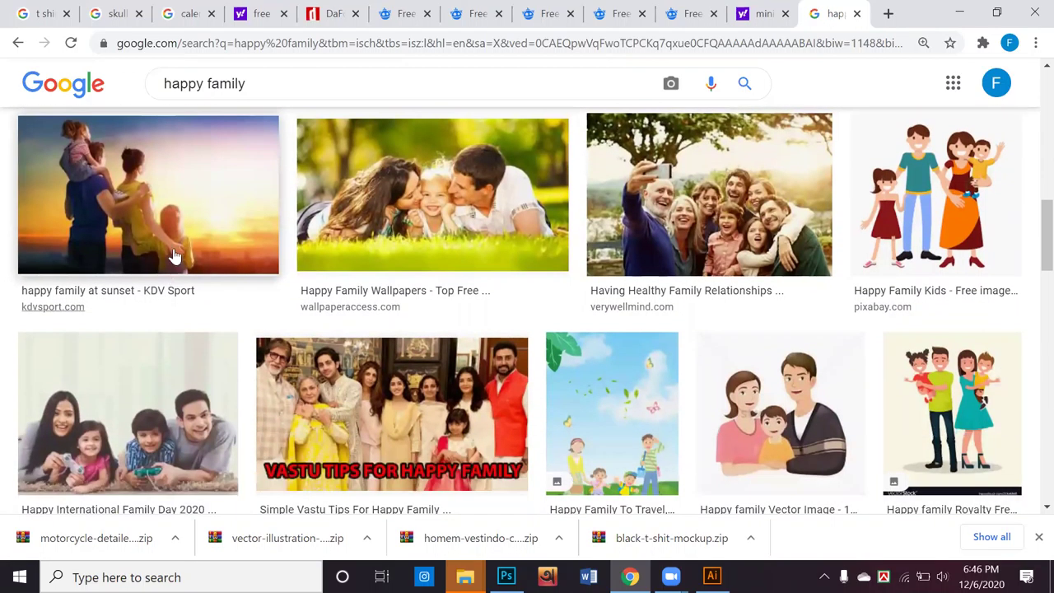
{"action": "left_click", "coordinate": [170, 238]}
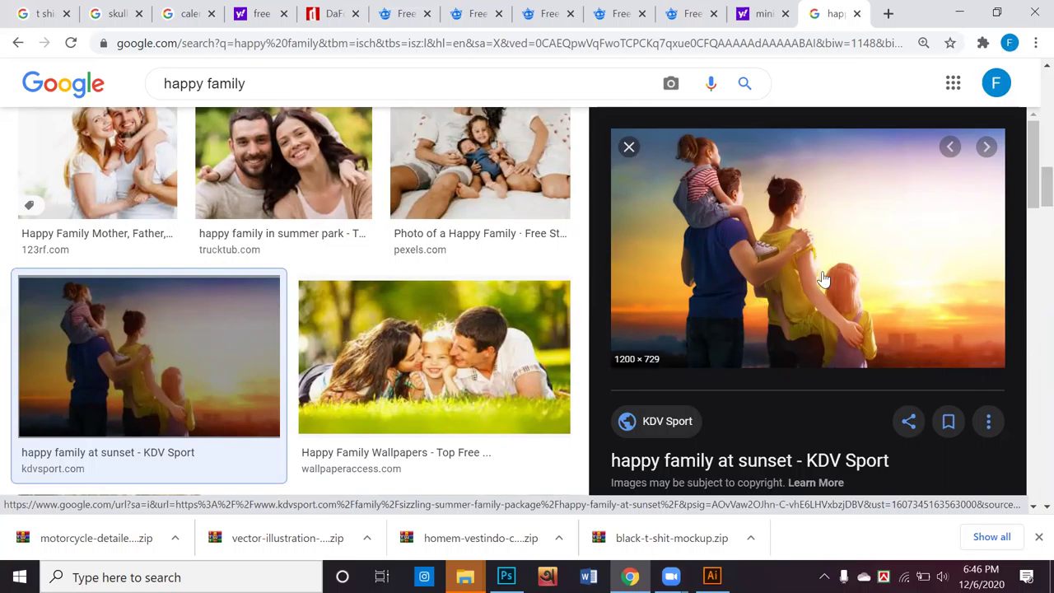
Step: Look through the sunset photo's related images and preview the family jumping together on the beach
{"action": "scroll", "coordinate": [778, 276], "scroll_direction": "down", "scroll_amount": 3}
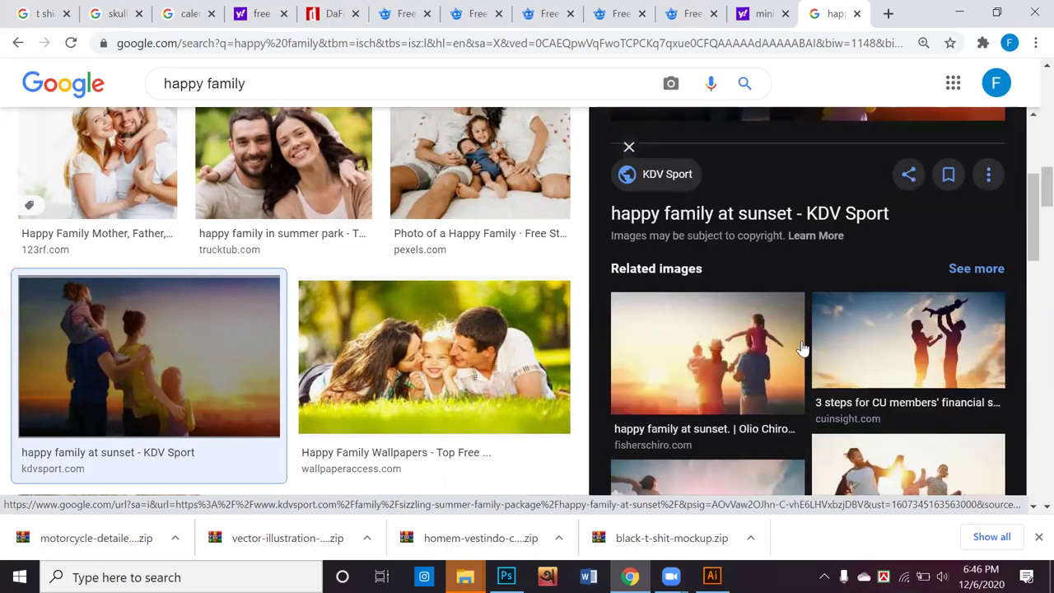
{"action": "scroll", "coordinate": [756, 364], "scroll_direction": "down", "scroll_amount": 1}
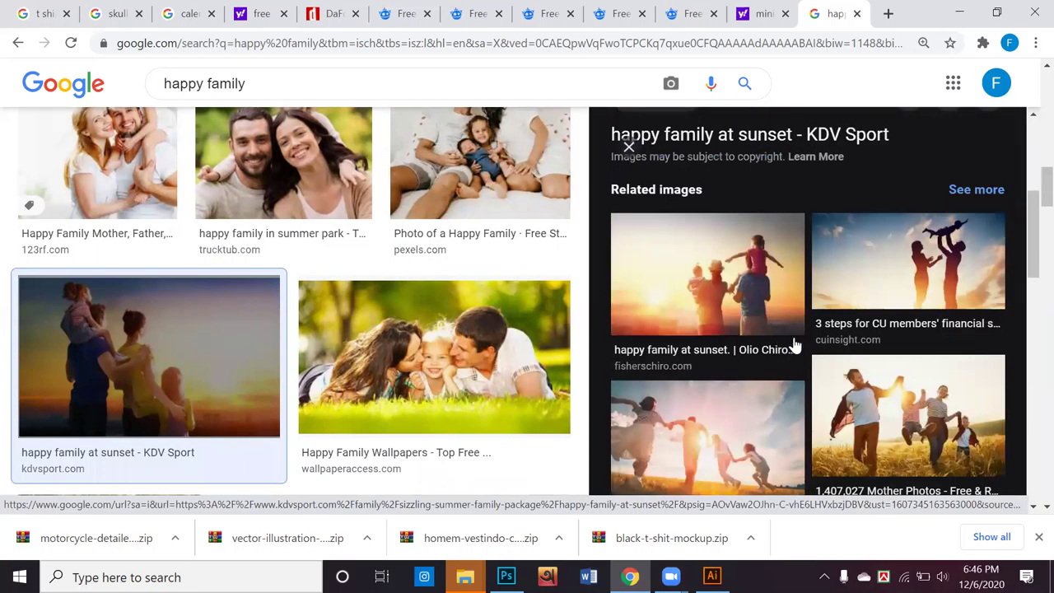
{"action": "scroll", "coordinate": [864, 379], "scroll_direction": "down", "scroll_amount": 1}
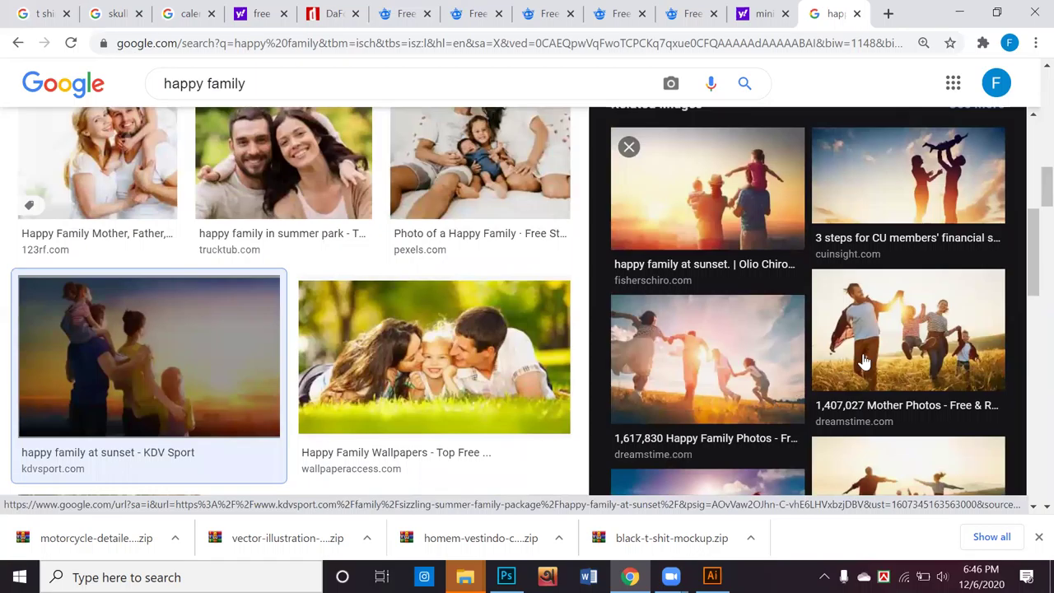
{"action": "scroll", "coordinate": [865, 363], "scroll_direction": "down", "scroll_amount": 3}
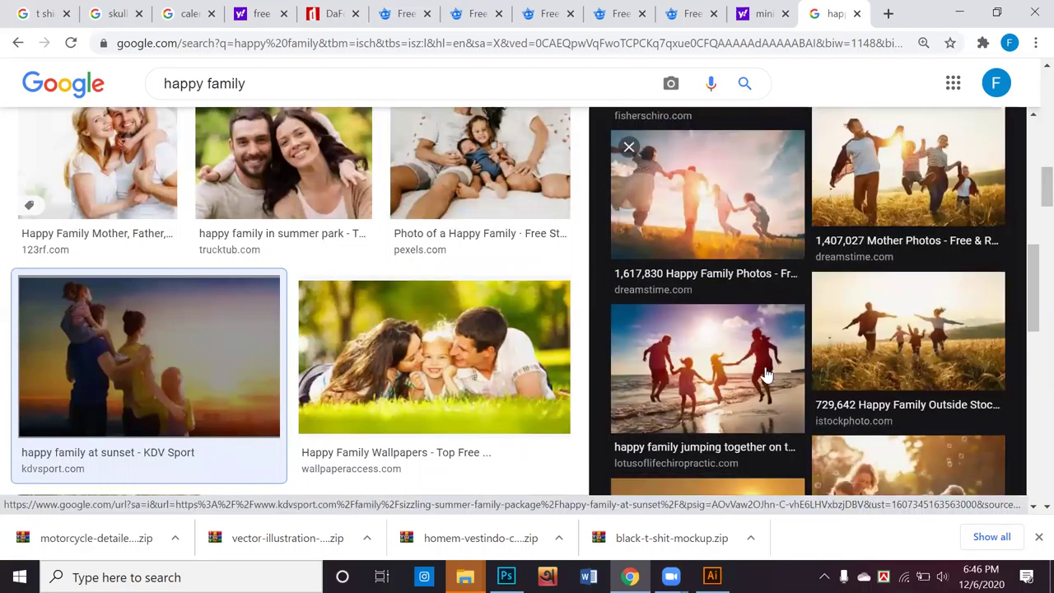
{"action": "left_click", "coordinate": [764, 375]}
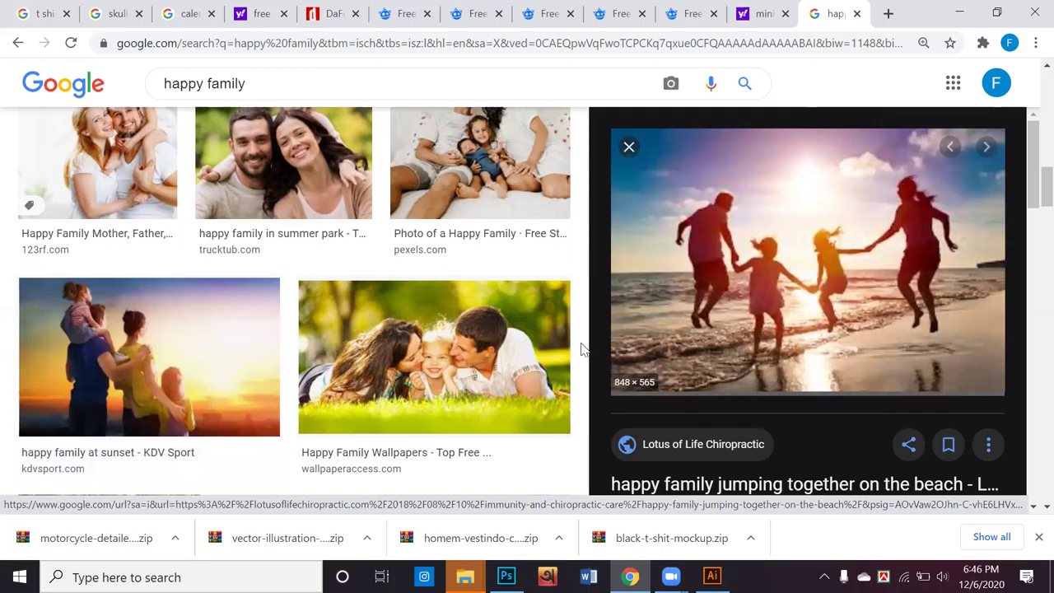
Step: Preview the related silhouette of a family with raised arms and browse its related images
{"action": "scroll", "coordinate": [728, 356], "scroll_direction": "down", "scroll_amount": 5}
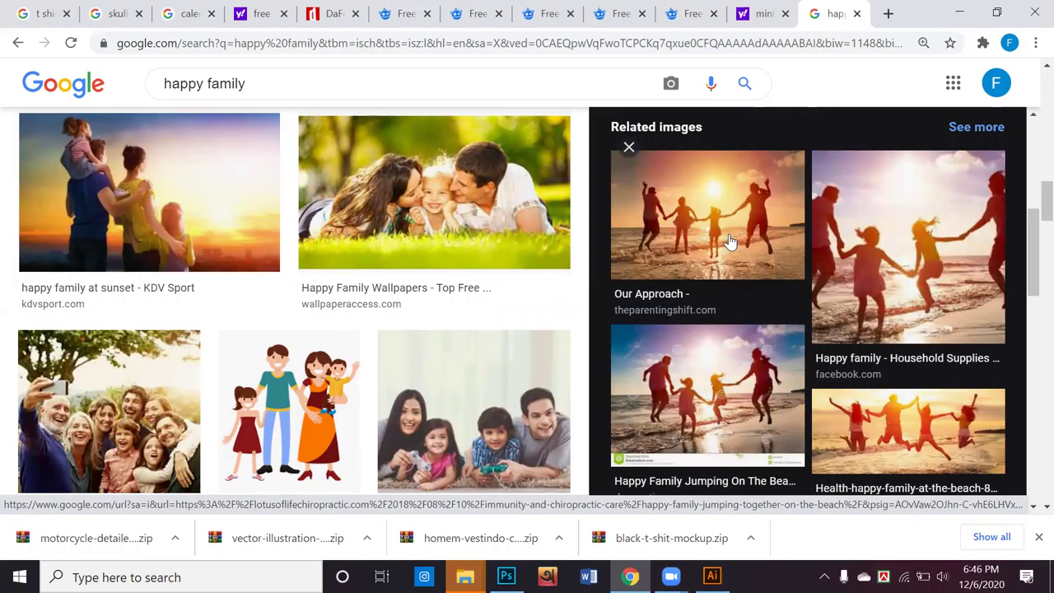
{"action": "scroll", "coordinate": [753, 318], "scroll_direction": "down", "scroll_amount": 4}
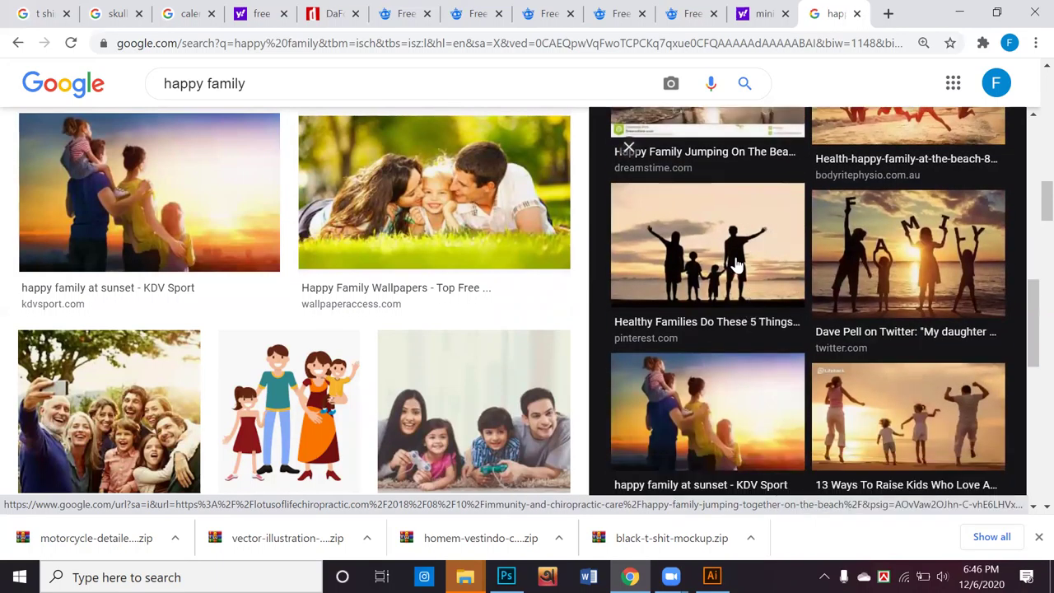
{"action": "left_click", "coordinate": [737, 265]}
{"action": "scroll", "coordinate": [651, 346], "scroll_direction": "down", "scroll_amount": 5}
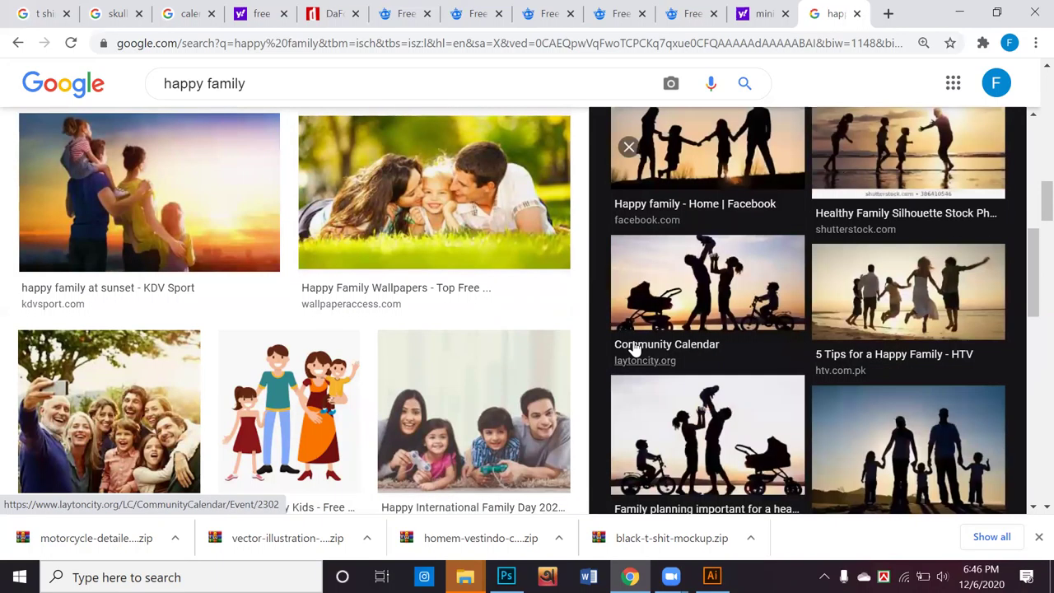
Step: Find the orange sunset silhouette of a family playing with a ball from The Thinking Muslim and copy the image
{"action": "scroll", "coordinate": [506, 364], "scroll_direction": "down", "scroll_amount": 10}
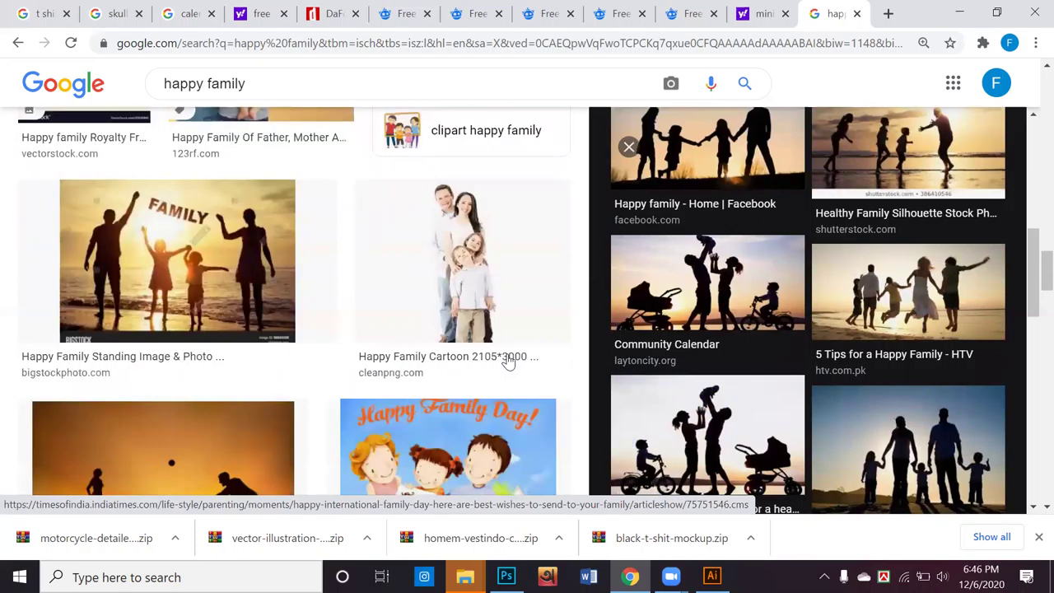
{"action": "scroll", "coordinate": [508, 363], "scroll_direction": "down", "scroll_amount": 4}
{"action": "left_click", "coordinate": [140, 186]}
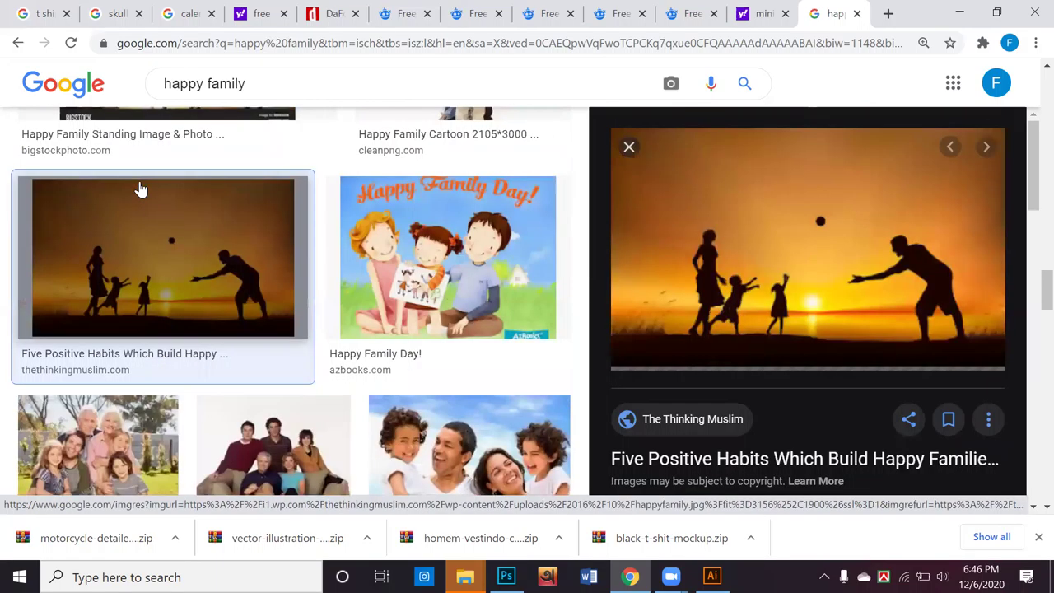
{"action": "right_click", "coordinate": [747, 231]}
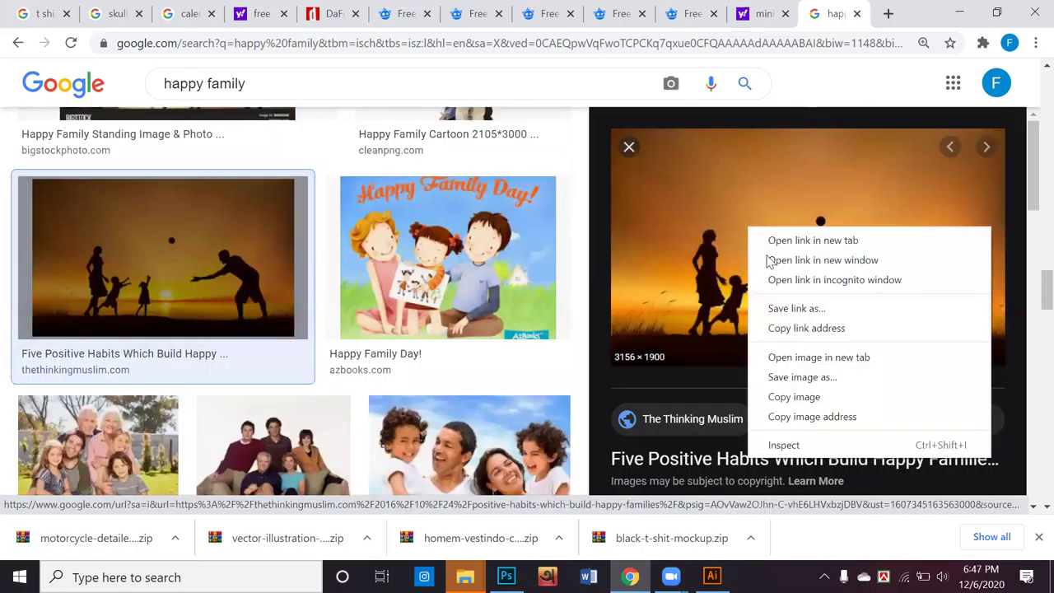
{"action": "left_click", "coordinate": [800, 402]}
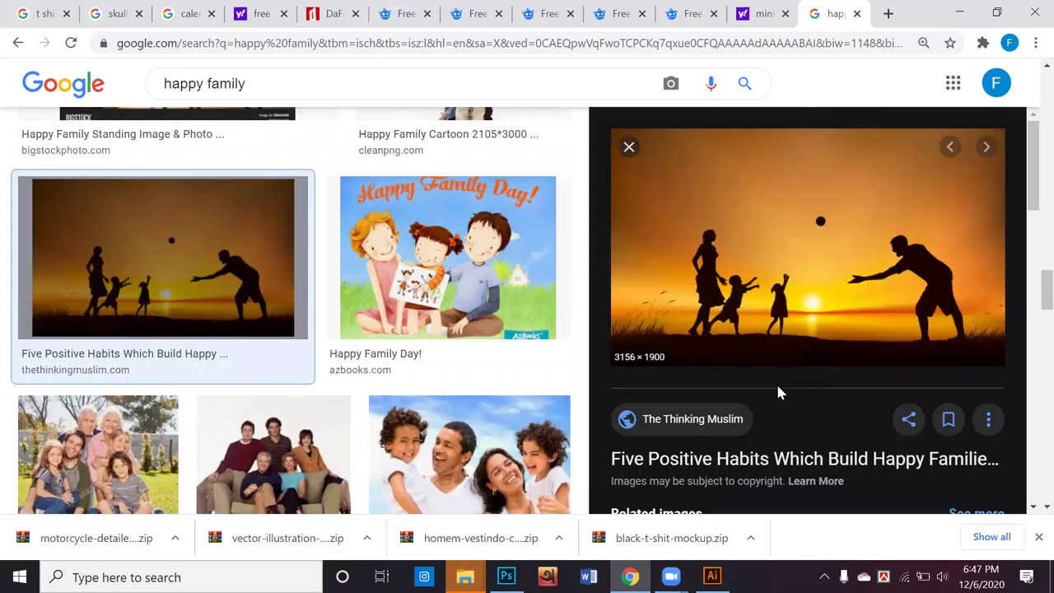
Step: Switch to Illustrator, paste the copied sunset family image and select it
{"action": "left_click", "coordinate": [712, 577]}
{"action": "key", "text": "ctrl+v"}
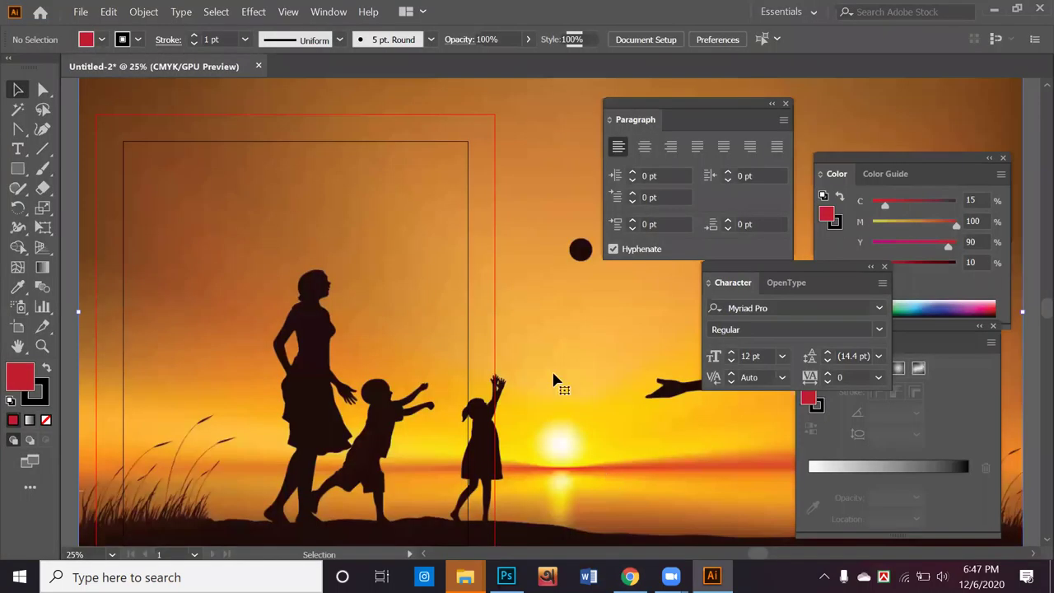
{"action": "left_click", "coordinate": [554, 380]}
{"action": "scroll", "coordinate": [554, 381], "scroll_direction": "down", "scroll_amount": 3}
{"action": "scroll", "coordinate": [536, 388], "scroll_direction": "up", "scroll_amount": 2}
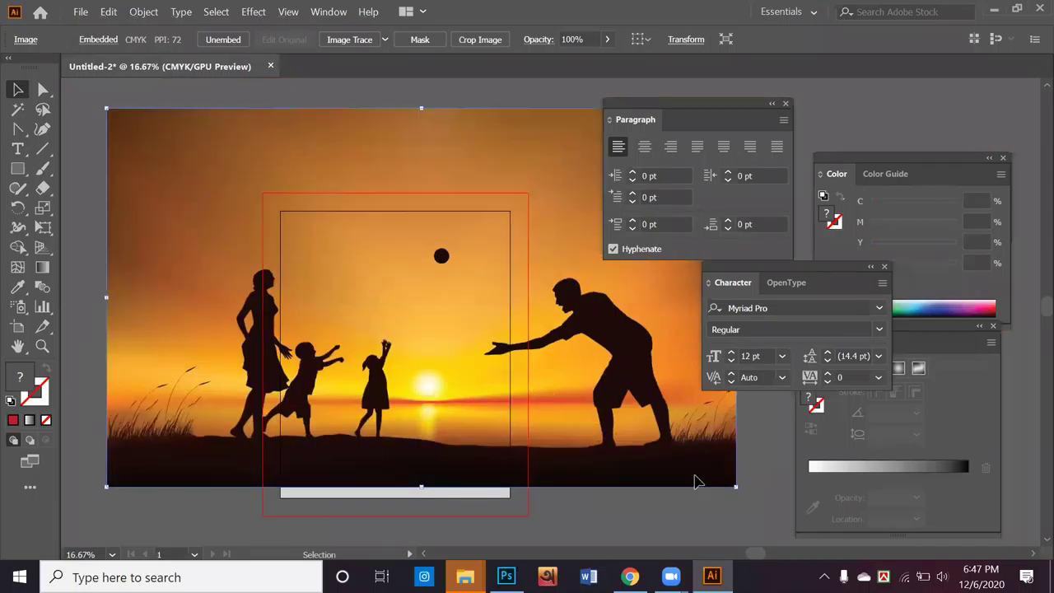
Step: Scale the sunset image down proportionally to cover the blue header, with its upper edge on the page's upper edge
{"action": "left_click_drag", "start_coordinate": [704, 469], "coordinate": [445, 337]}
{"action": "left_click_drag", "start_coordinate": [373, 323], "coordinate": [431, 356]}
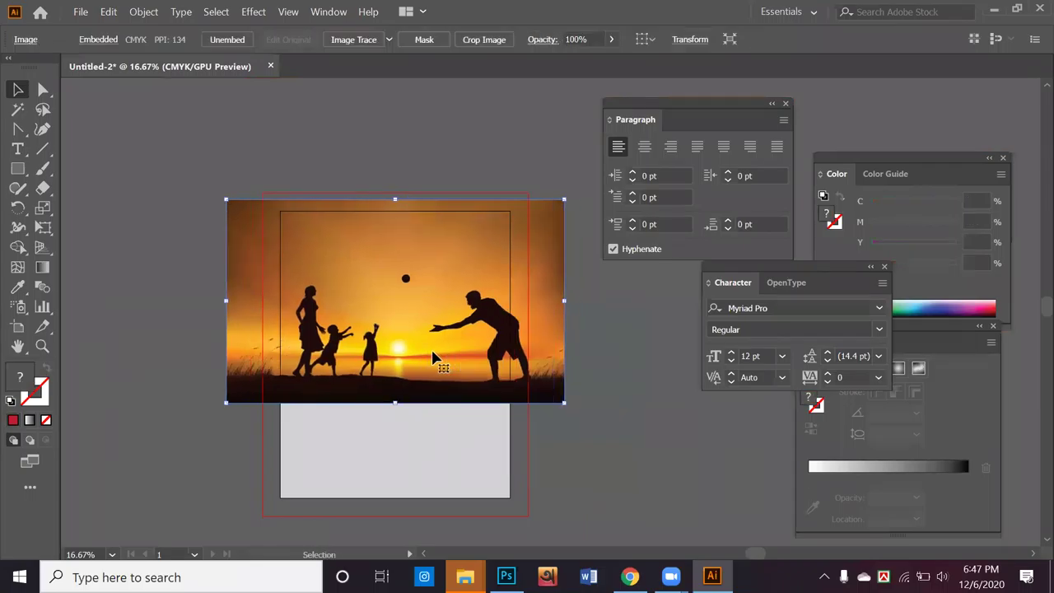
{"action": "left_click_drag", "start_coordinate": [562, 402], "coordinate": [553, 396]}
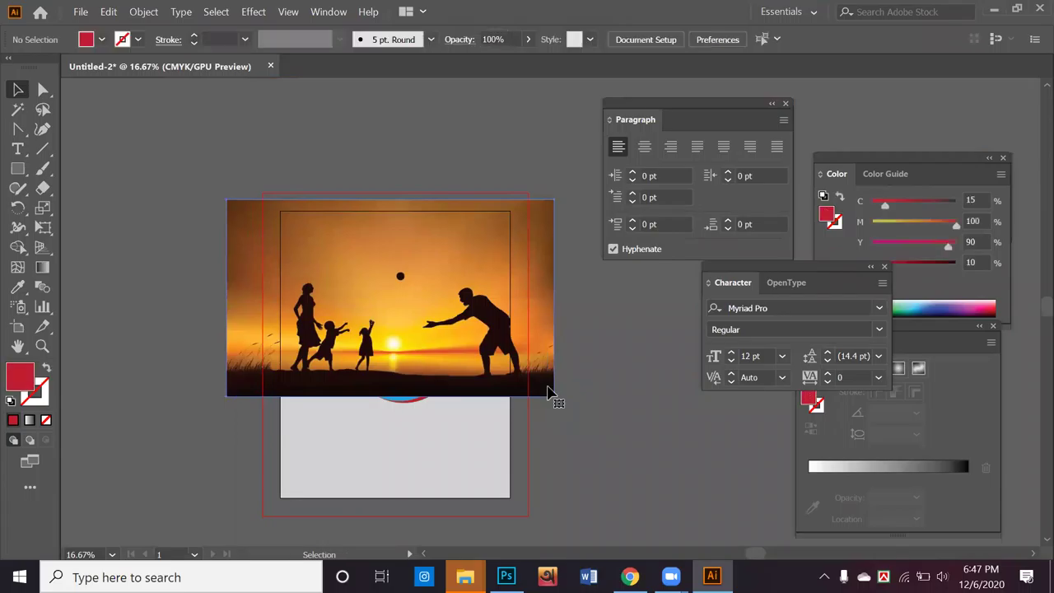
{"action": "left_click", "coordinate": [554, 399]}
{"action": "left_click_drag", "start_coordinate": [550, 398], "coordinate": [545, 391]}
{"action": "left_click_drag", "start_coordinate": [483, 367], "coordinate": [487, 380]}
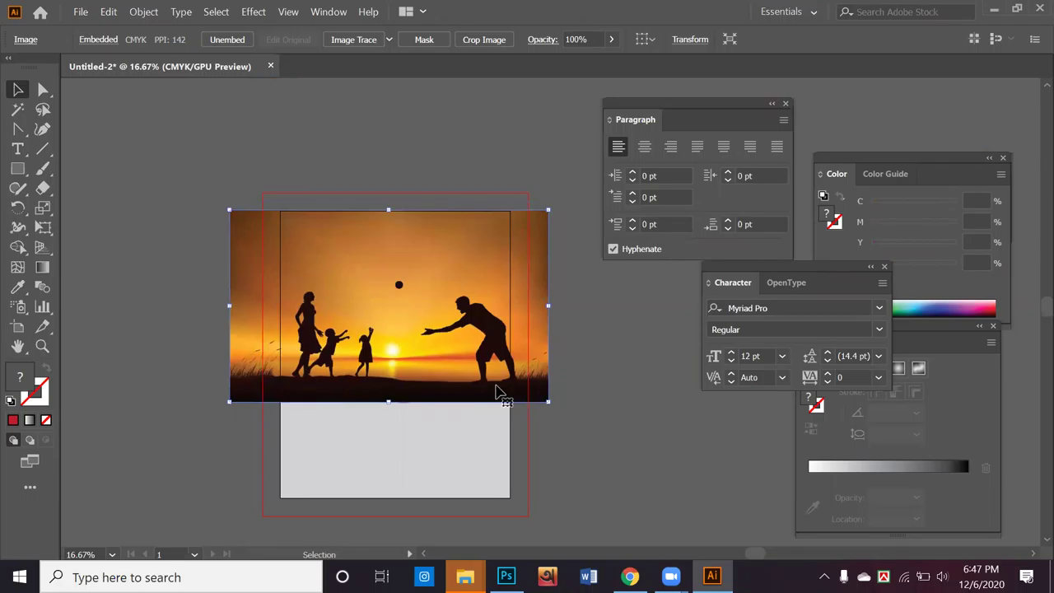
Step: Shift the sunset image slightly left and rescale it proportionally so it covers the blue header down to its lower tip
{"action": "left_click_drag", "start_coordinate": [458, 396], "coordinate": [450, 394]}
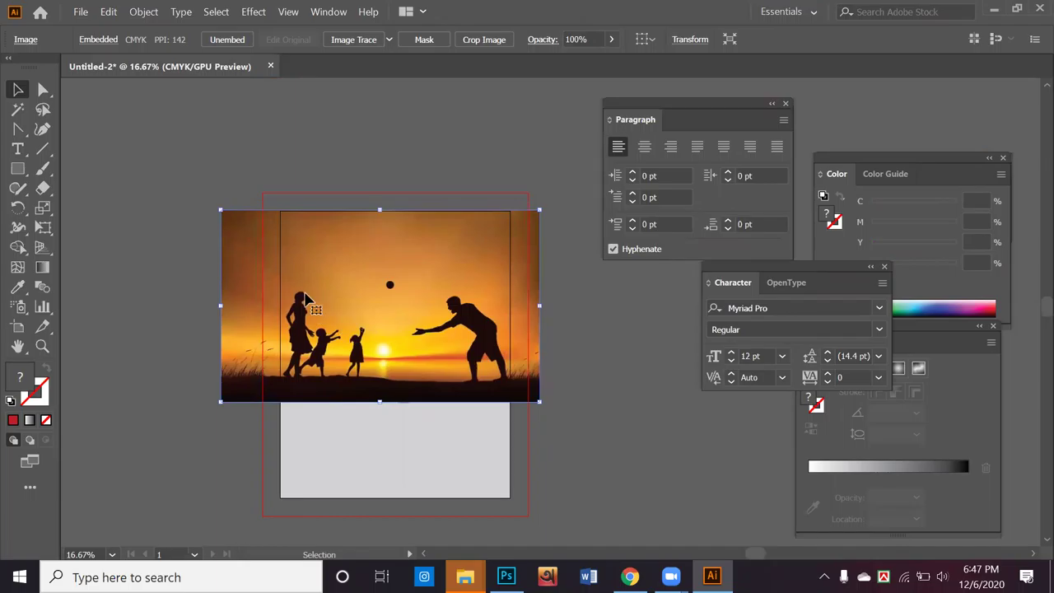
{"action": "left_click", "coordinate": [186, 354]}
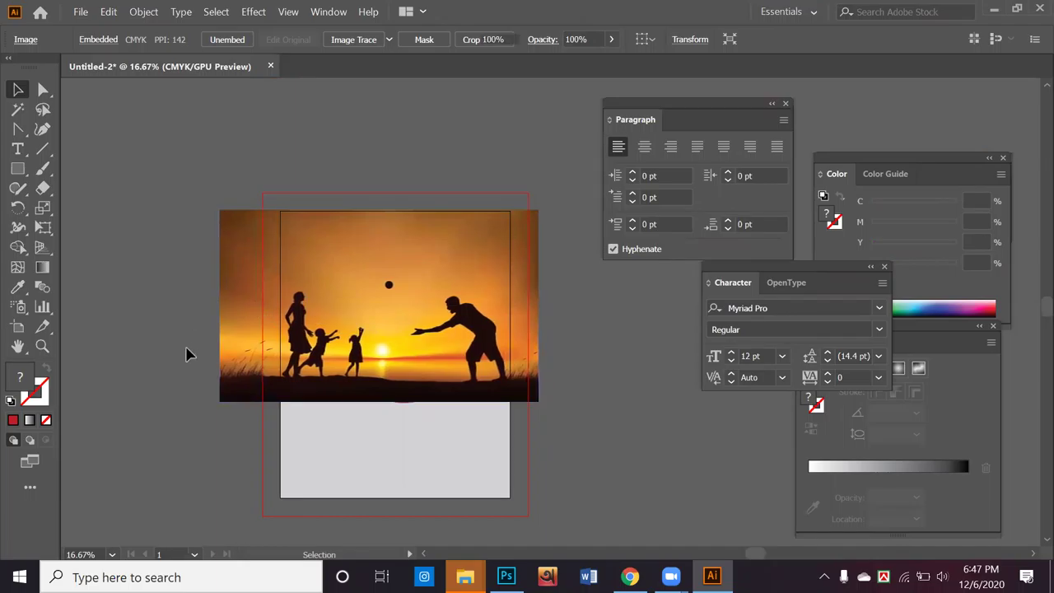
{"action": "left_click", "coordinate": [445, 367]}
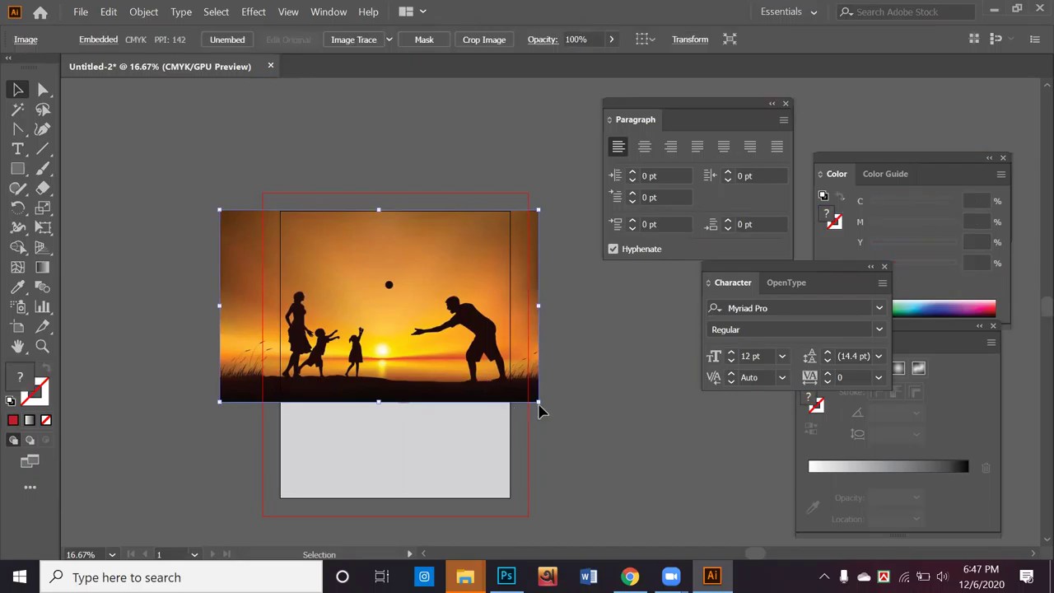
{"action": "left_click_drag", "start_coordinate": [539, 401], "coordinate": [531, 397]}
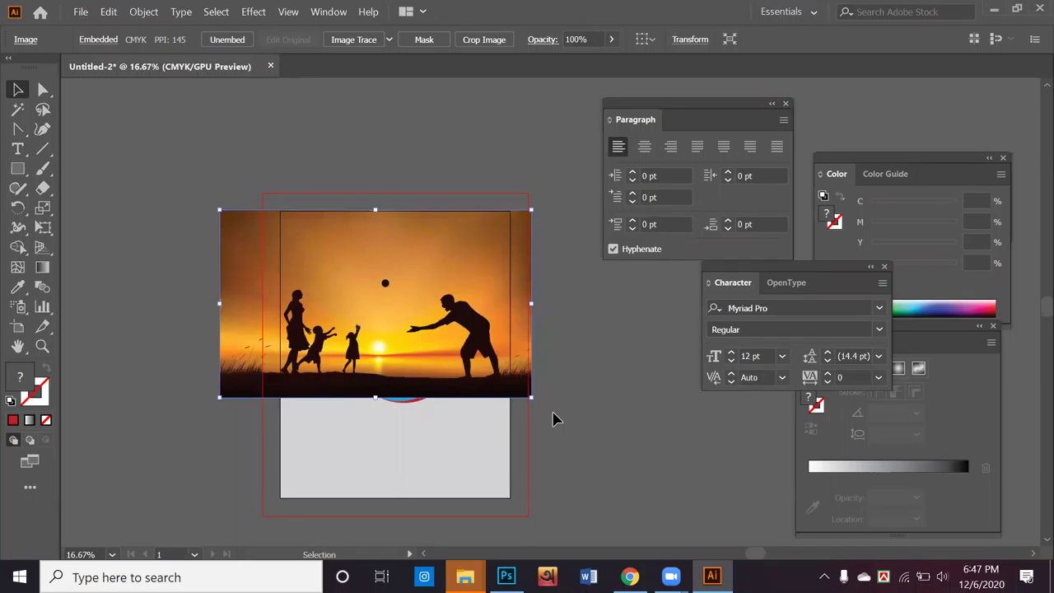
{"action": "left_click", "coordinate": [522, 409]}
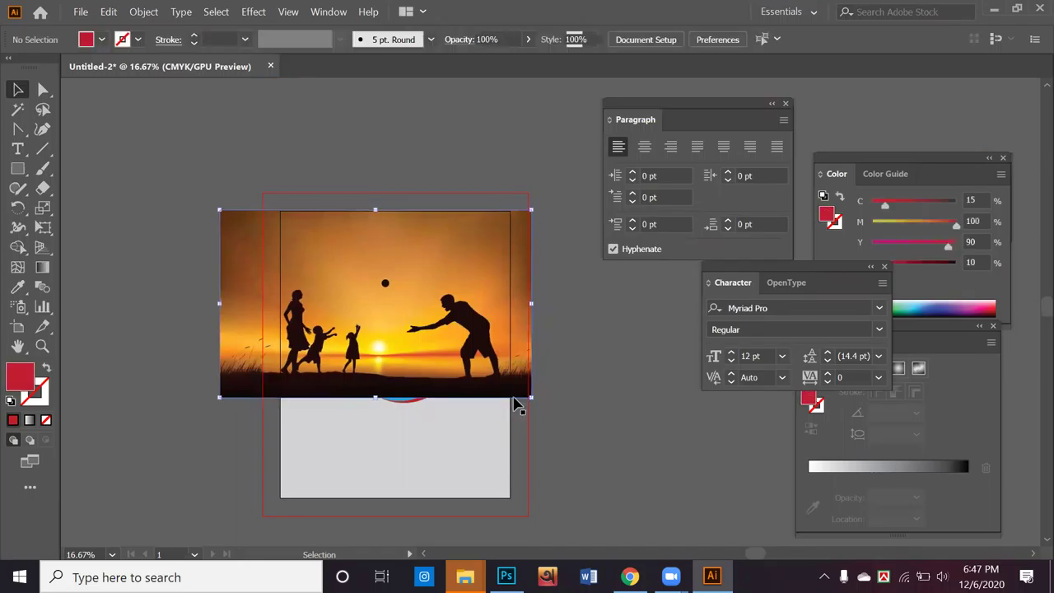
{"action": "left_click", "coordinate": [390, 413]}
{"action": "scroll", "coordinate": [392, 409], "scroll_direction": "up", "scroll_amount": 2}
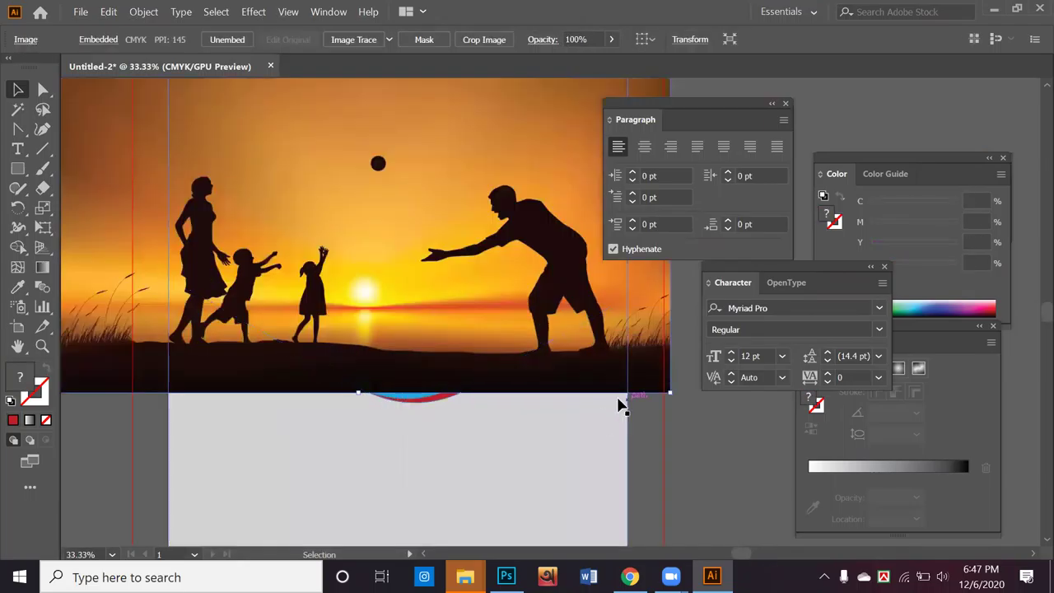
{"action": "left_click_drag", "start_coordinate": [672, 393], "coordinate": [683, 410]}
{"action": "left_click", "coordinate": [530, 443]}
{"action": "scroll", "coordinate": [506, 436], "scroll_direction": "up", "scroll_amount": 3}
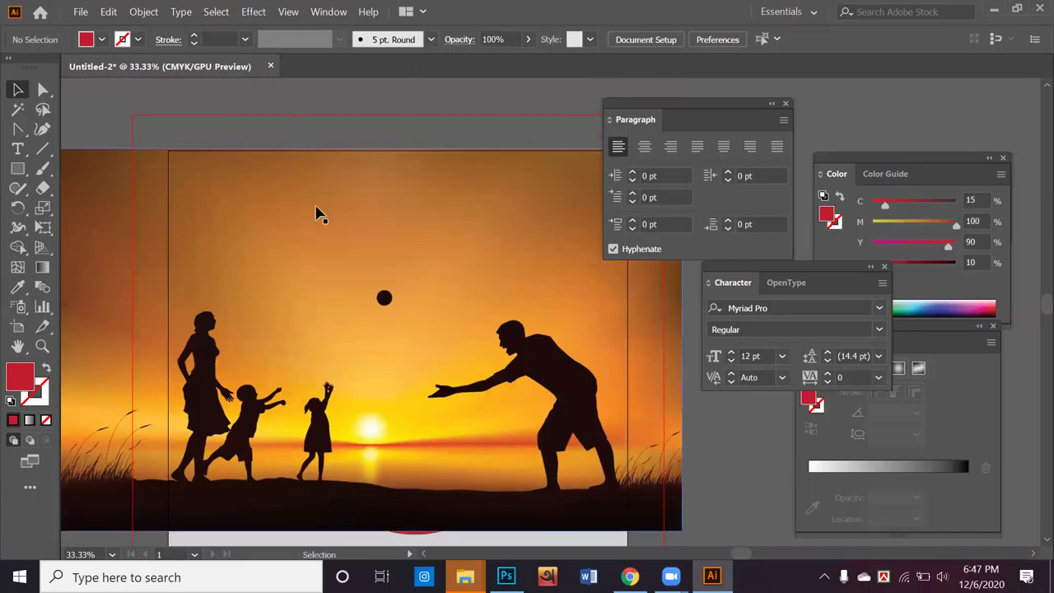
Step: Nudge the sunset image down until its upper edge aligns with the page's upper edge
{"action": "scroll", "coordinate": [312, 183], "scroll_direction": "up", "scroll_amount": 1}
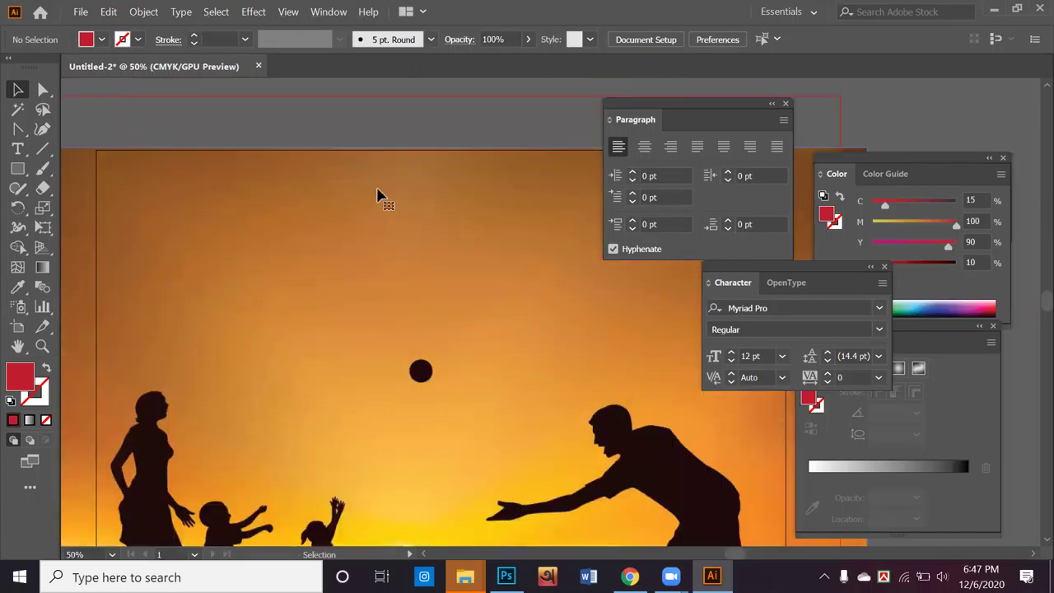
{"action": "left_click", "coordinate": [368, 196]}
{"action": "key", "text": "Down"}
{"action": "key", "text": "Down"}
{"action": "key", "text": "Down"}
{"action": "key", "text": "Down"}
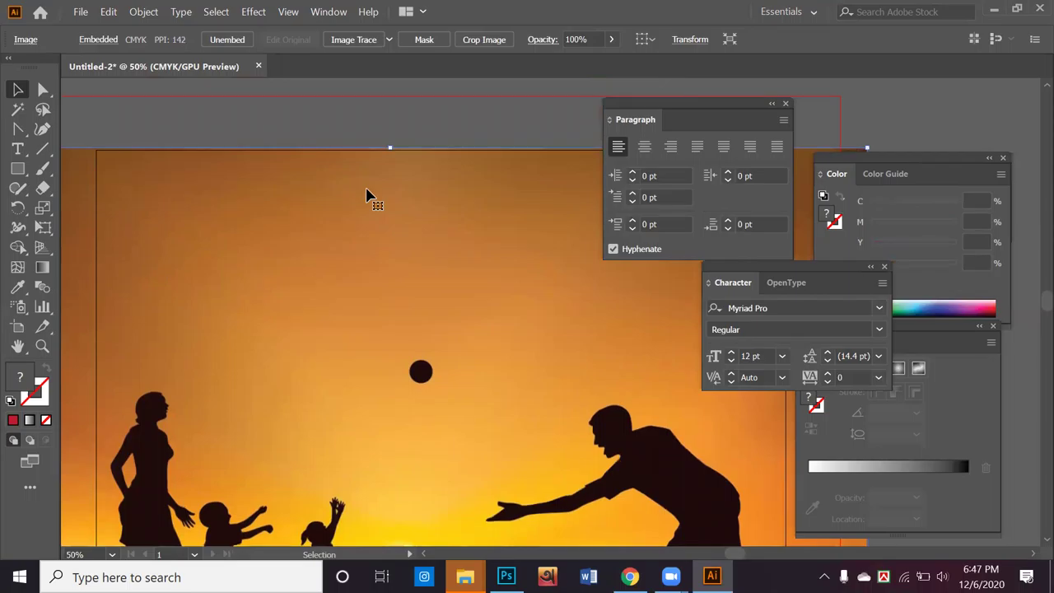
{"action": "key", "text": "Down"}
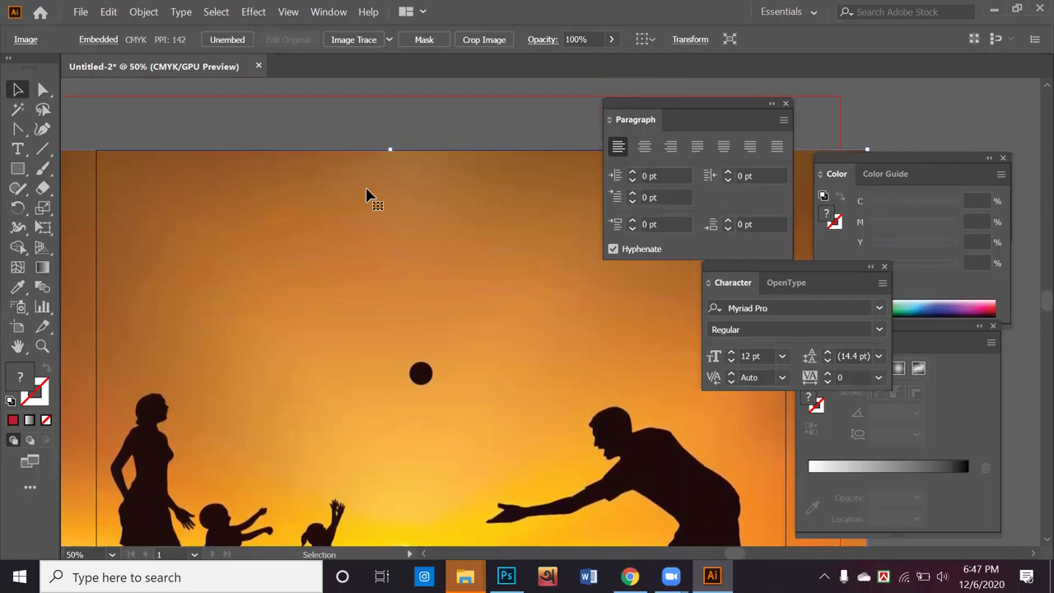
Step: Scale the sunset image down slightly from its lower edge so the red band shows below the header's tip
{"action": "scroll", "coordinate": [371, 244], "scroll_direction": "down", "scroll_amount": 3}
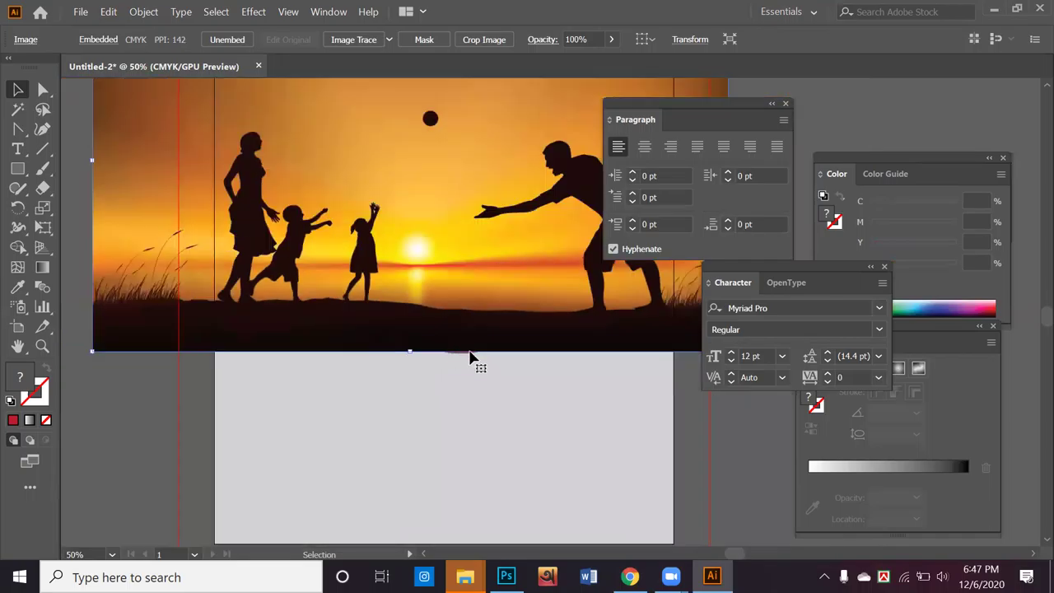
{"action": "key", "text": "ctrl+minus"}
{"action": "key", "text": "ctrl+minus"}
{"action": "left_click_drag", "start_coordinate": [469, 363], "coordinate": [607, 423]}
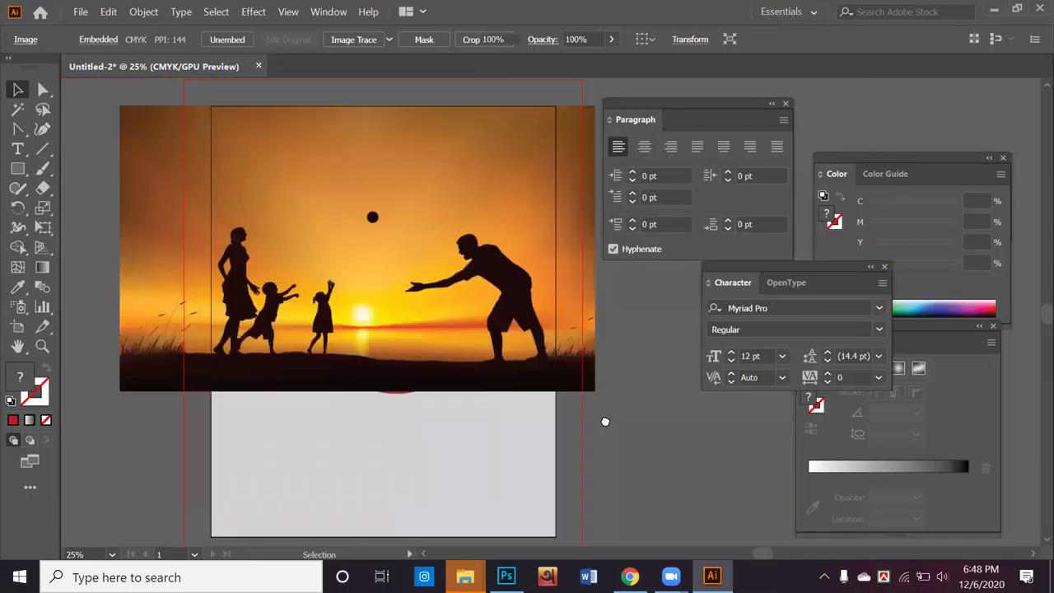
{"action": "left_click", "coordinate": [470, 417]}
Step: Nudge the sunset image to the right to center the family more evenly across the page
{"action": "left_click", "coordinate": [517, 336]}
{"action": "key", "text": "Right"}
{"action": "key", "text": "Right"}
{"action": "key", "text": "Right"}
{"action": "key", "text": "Right"}
{"action": "key", "text": "Right"}
{"action": "key", "text": "Right"}
{"action": "key", "text": "Right"}
{"action": "key", "text": "Right"}
{"action": "key", "text": "Right"}
{"action": "key", "text": "Right"}
{"action": "key", "text": "Right"}
{"action": "key", "text": "Right"}
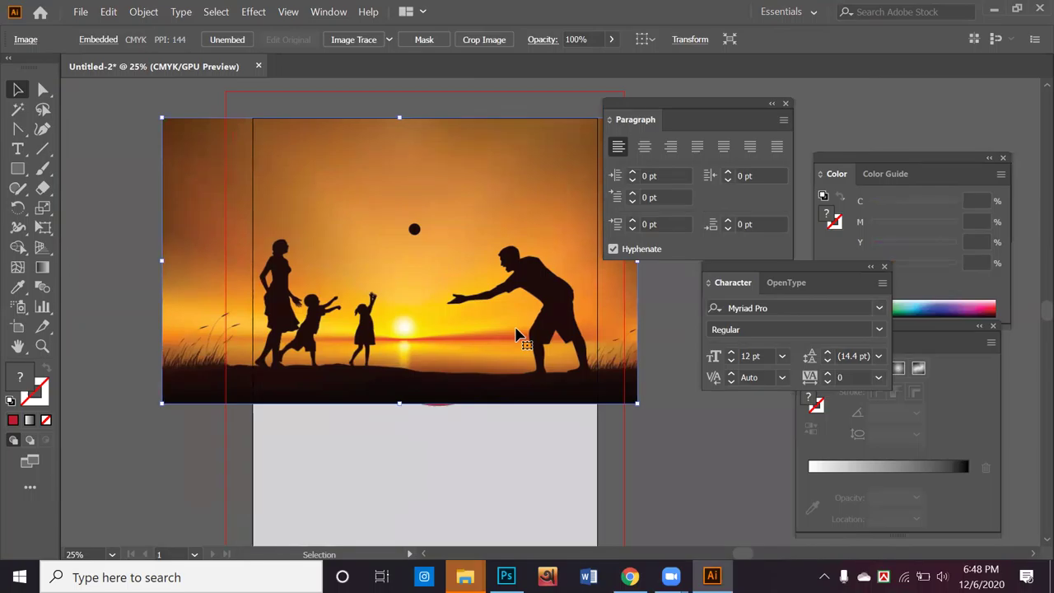
{"action": "key", "text": "Right"}
{"action": "key", "text": "Right"}
{"action": "key", "text": "Right"}
{"action": "key", "text": "Right"}
{"action": "key", "text": "Right"}
{"action": "key", "text": "Right"}
{"action": "key", "text": "Right"}
{"action": "key", "text": "Right"}
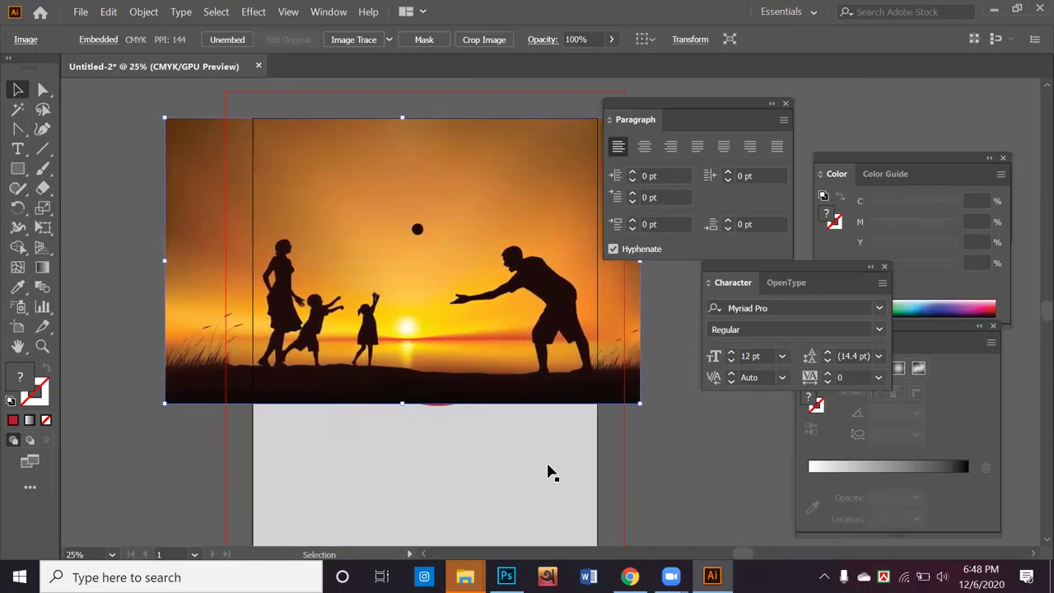
Step: Send the sunset image behind all other artwork
{"action": "right_click", "coordinate": [463, 303]}
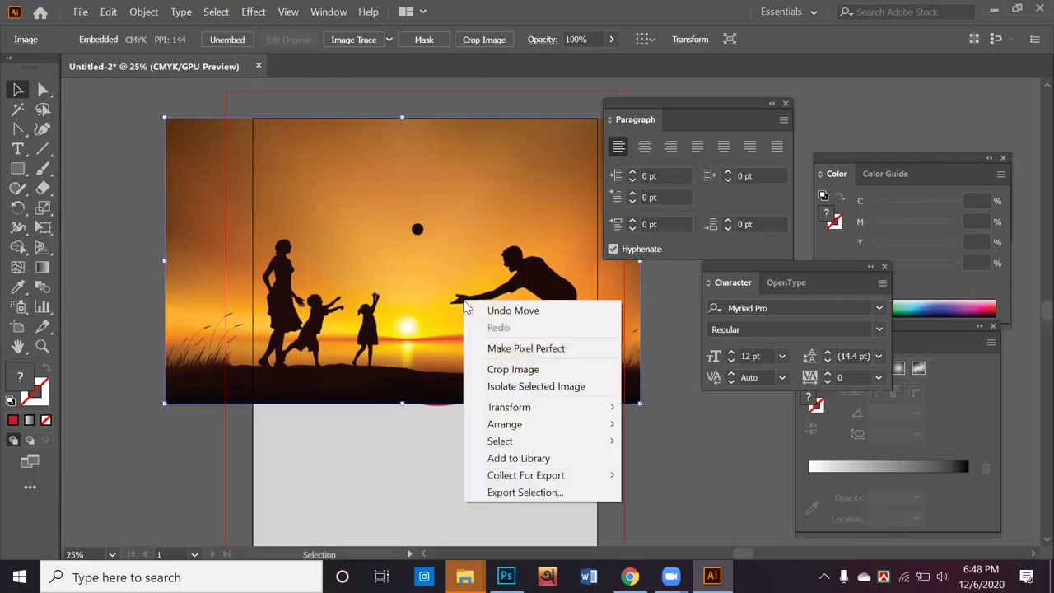
{"action": "mouse_move", "coordinate": [519, 429]}
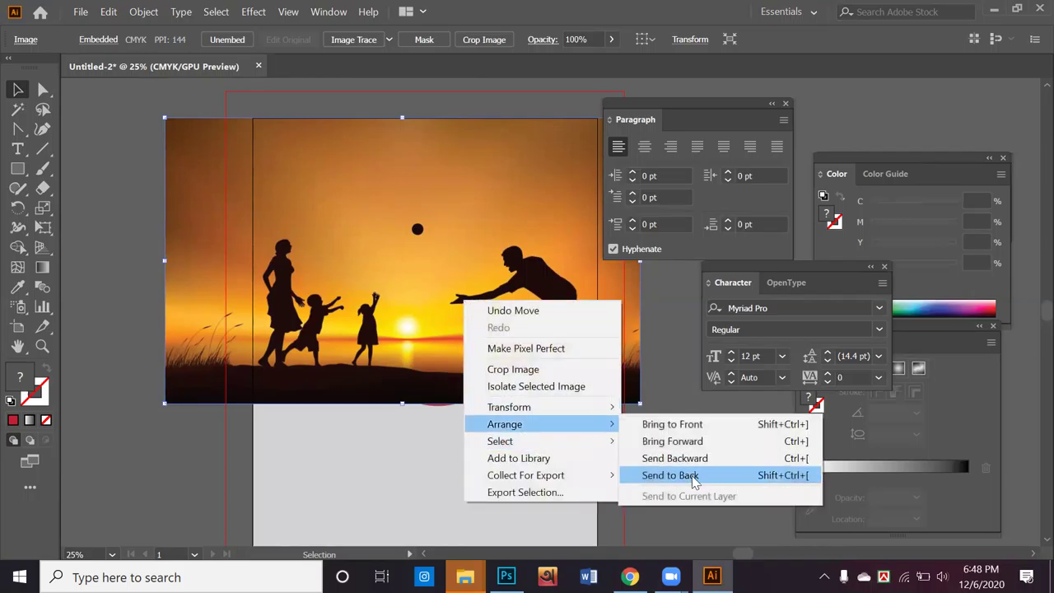
{"action": "left_click", "coordinate": [675, 474]}
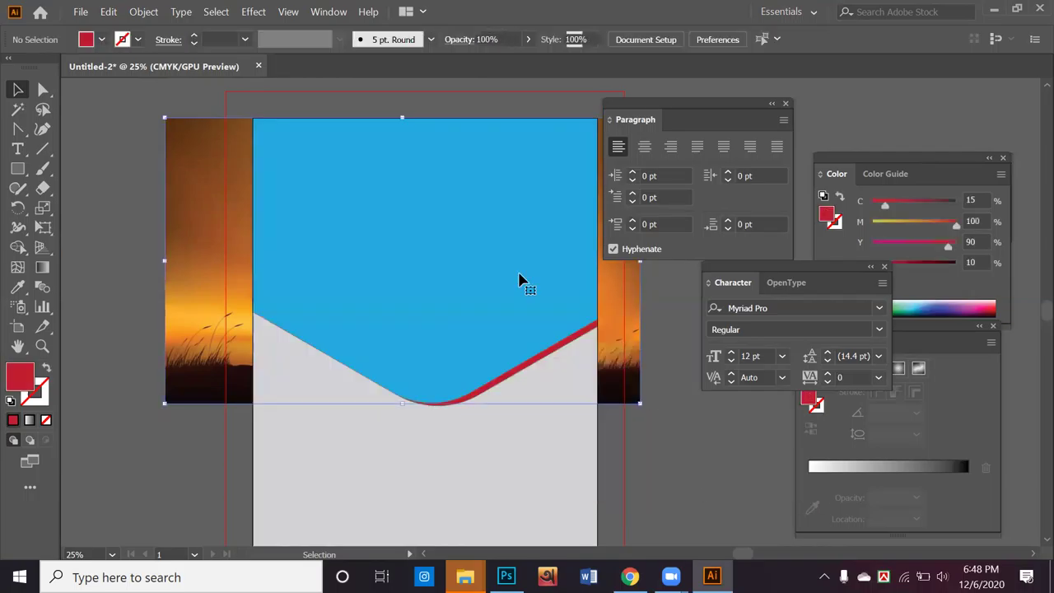
Step: Make a clipping mask from the blue header shape and the sunset image
{"action": "left_click", "coordinate": [485, 261], "text": "shift"}
{"action": "right_click", "coordinate": [488, 255]}
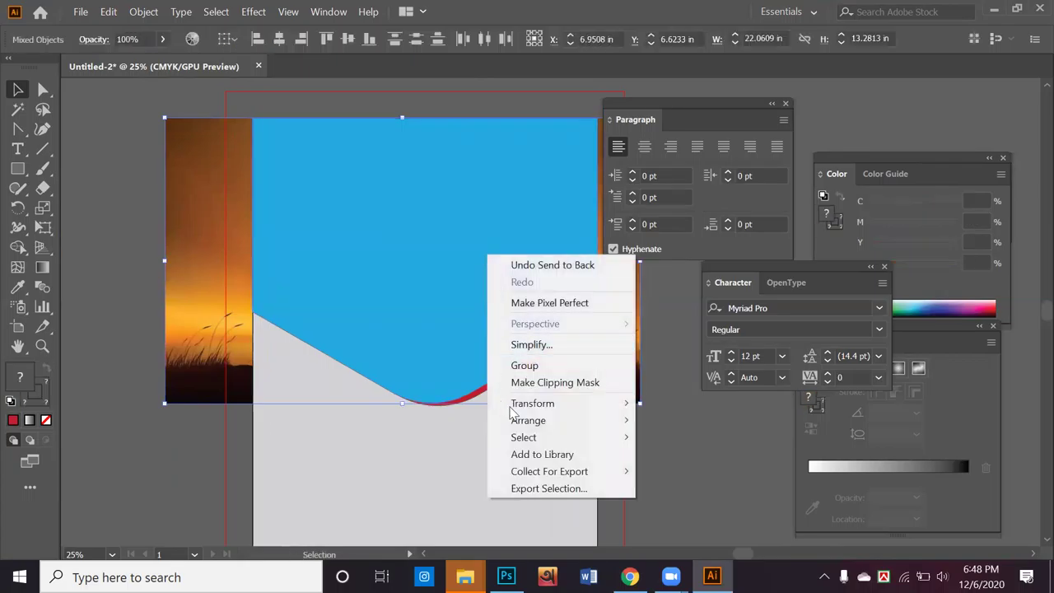
{"action": "left_click", "coordinate": [537, 391]}
{"action": "left_click", "coordinate": [680, 424]}
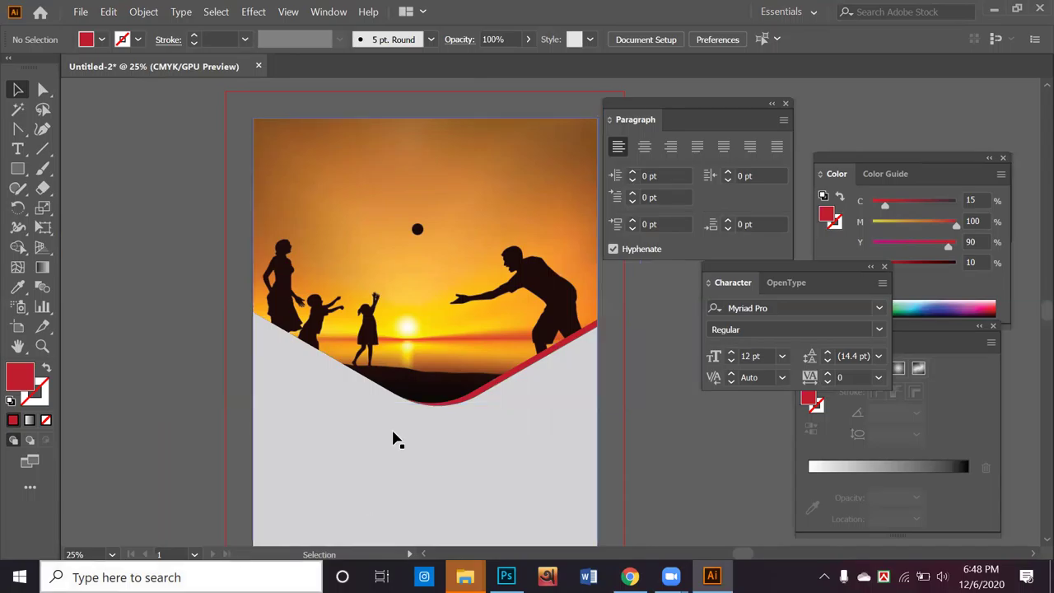
Step: Move the photo mask's lower-left anchor point down along the page edge to about Y 12.16 in
{"action": "left_click", "coordinate": [431, 401]}
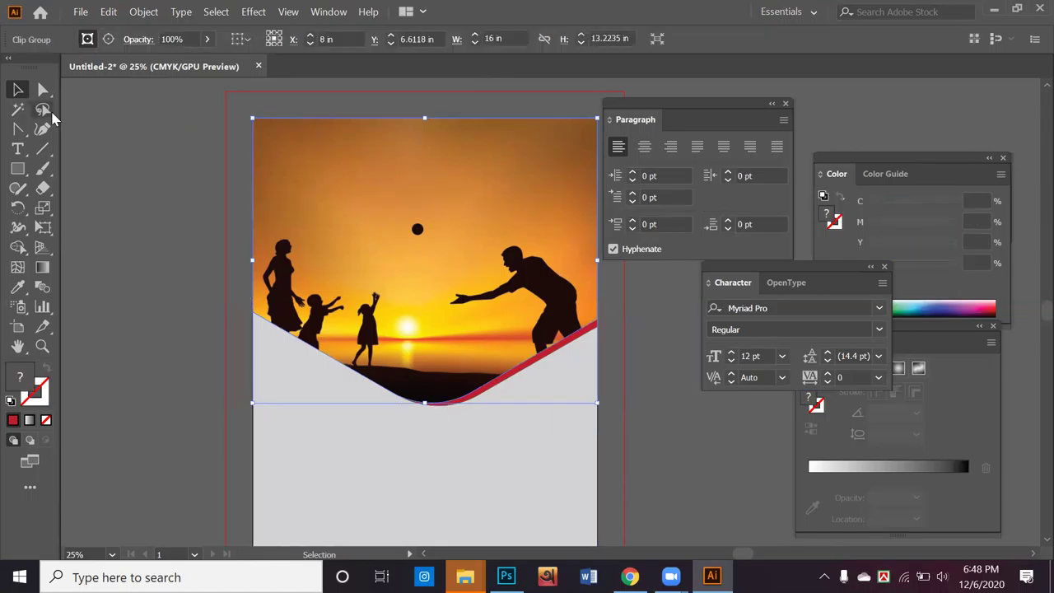
{"action": "left_click", "coordinate": [43, 89]}
{"action": "left_click_drag", "start_coordinate": [254, 318], "coordinate": [253, 354]}
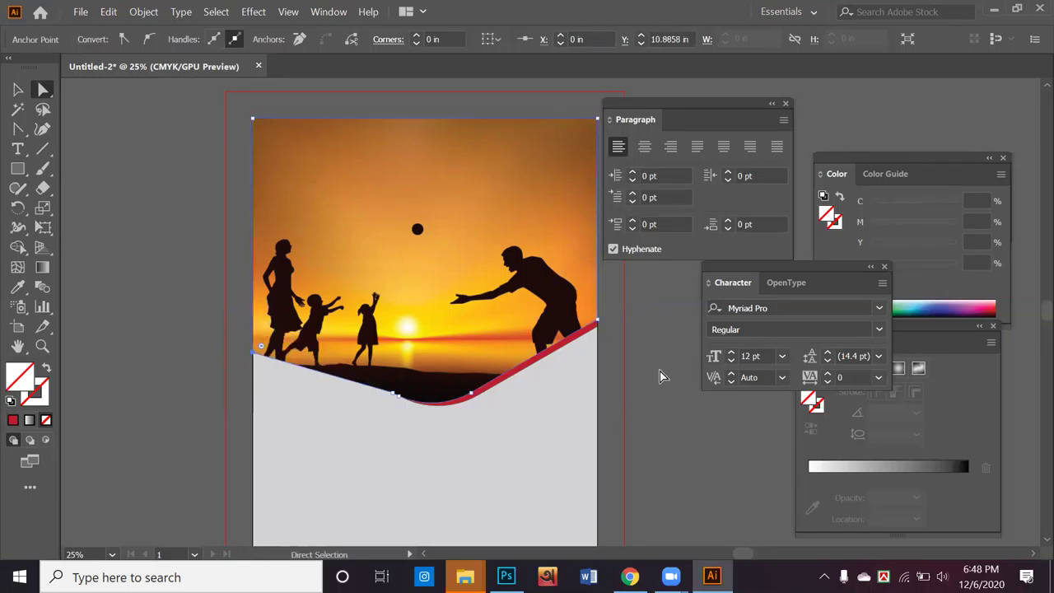
{"action": "left_click", "coordinate": [651, 396]}
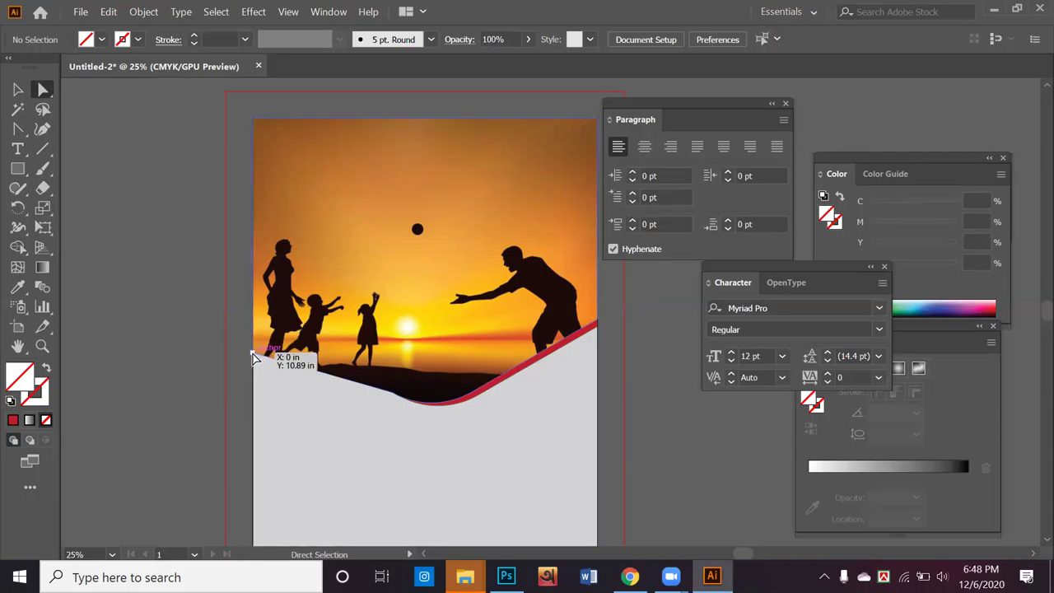
{"action": "left_click_drag", "start_coordinate": [255, 356], "coordinate": [253, 386]}
{"action": "left_click", "coordinate": [253, 386]}
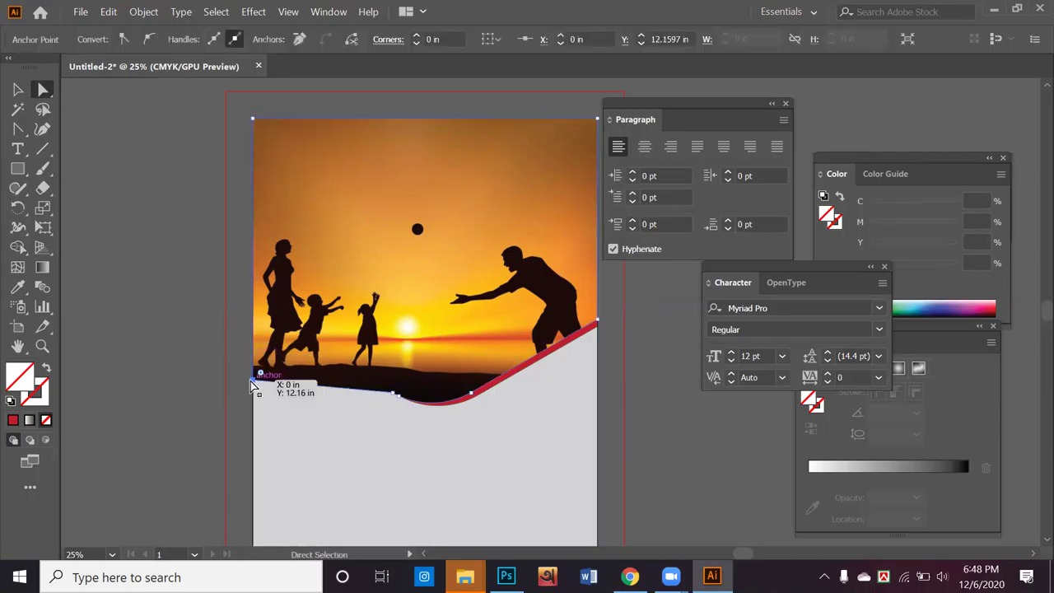
Step: Bend the left part of the photo mask's lower edge into a curve with the Anchor Point tool, then deselect it
{"action": "left_click", "coordinate": [17, 129]}
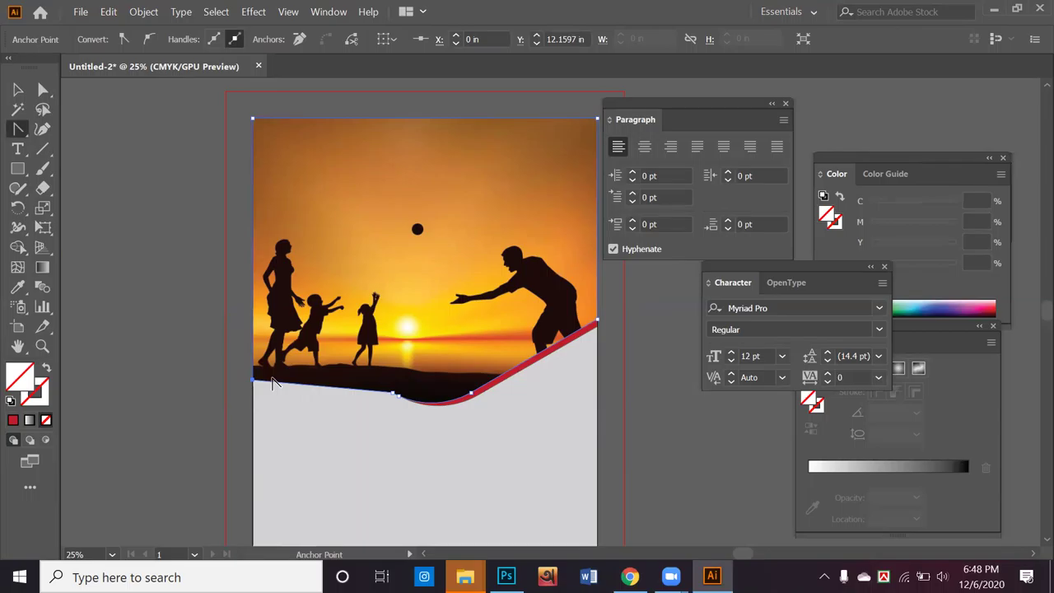
{"action": "left_click_drag", "start_coordinate": [394, 399], "coordinate": [351, 346]}
{"action": "key", "text": "ctrl"}
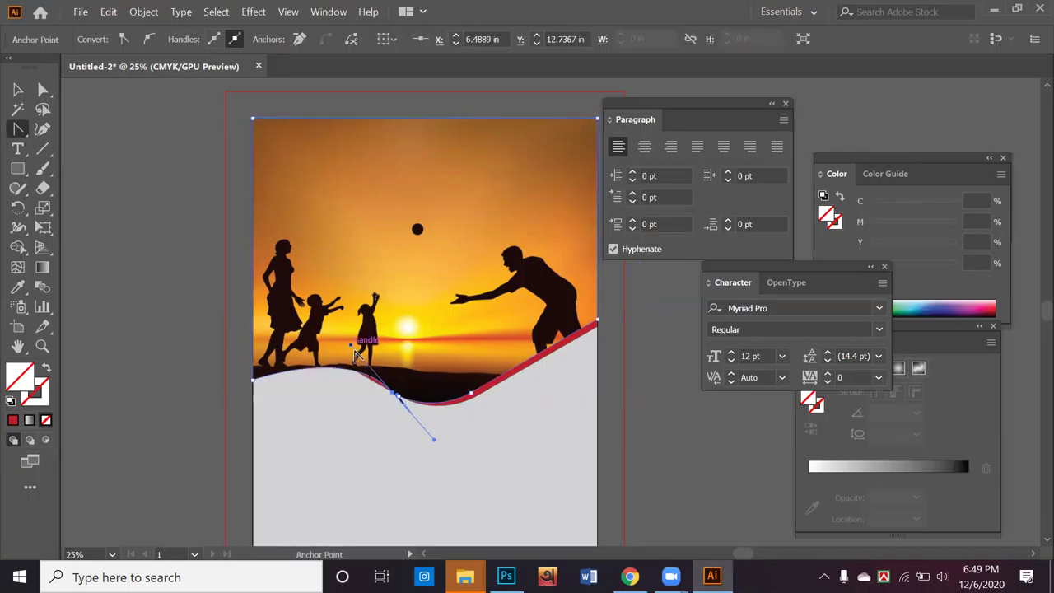
{"action": "left_click", "coordinate": [17, 89]}
{"action": "left_click", "coordinate": [233, 429]}
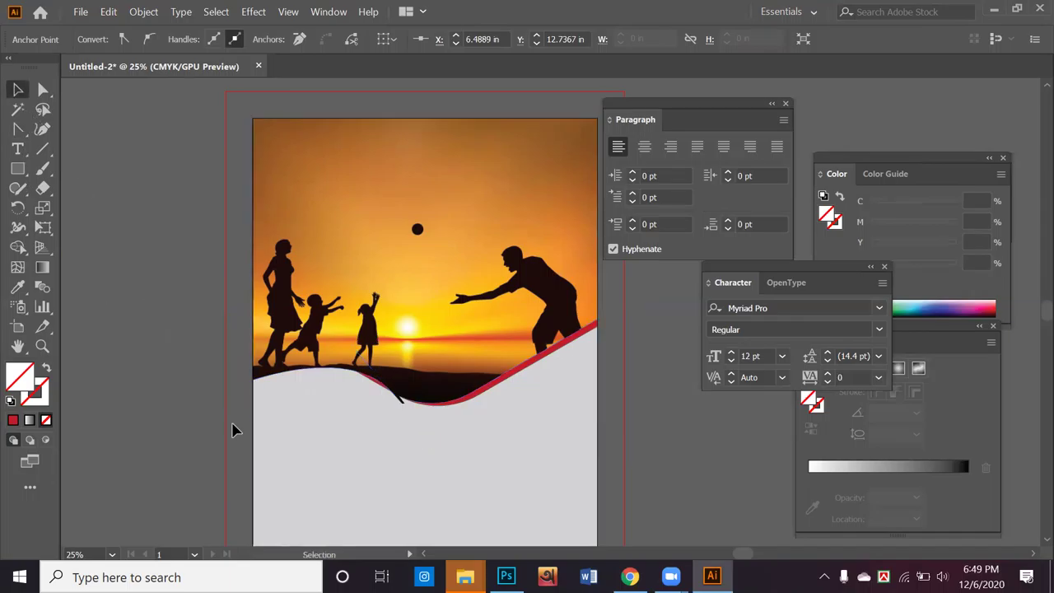
Step: Select the clipped photo's anchor point where the stray black spike leaves the curved lower edge
{"action": "left_click", "coordinate": [407, 416]}
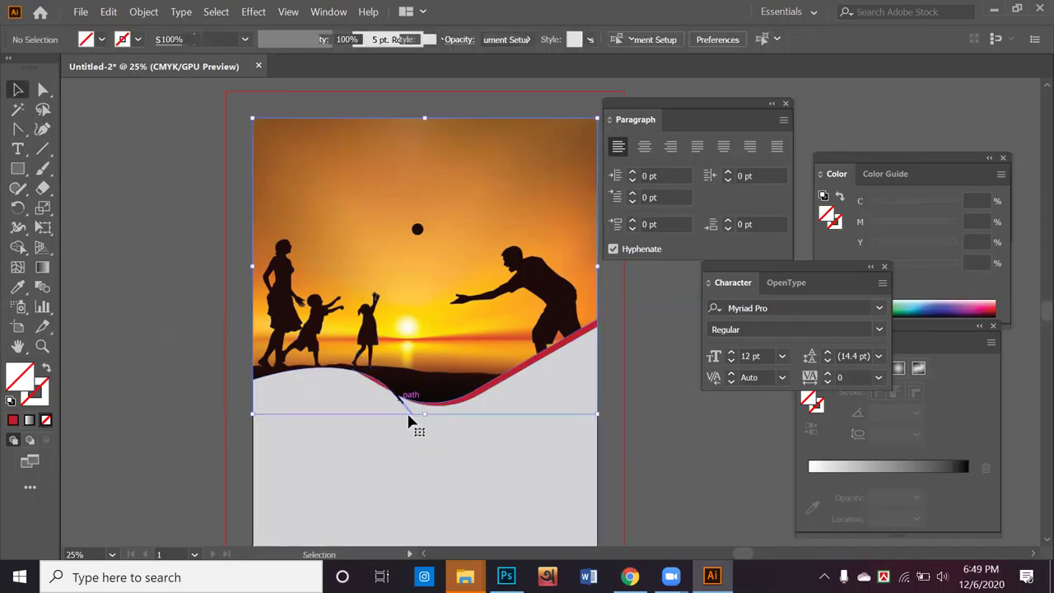
{"action": "left_click", "coordinate": [43, 95]}
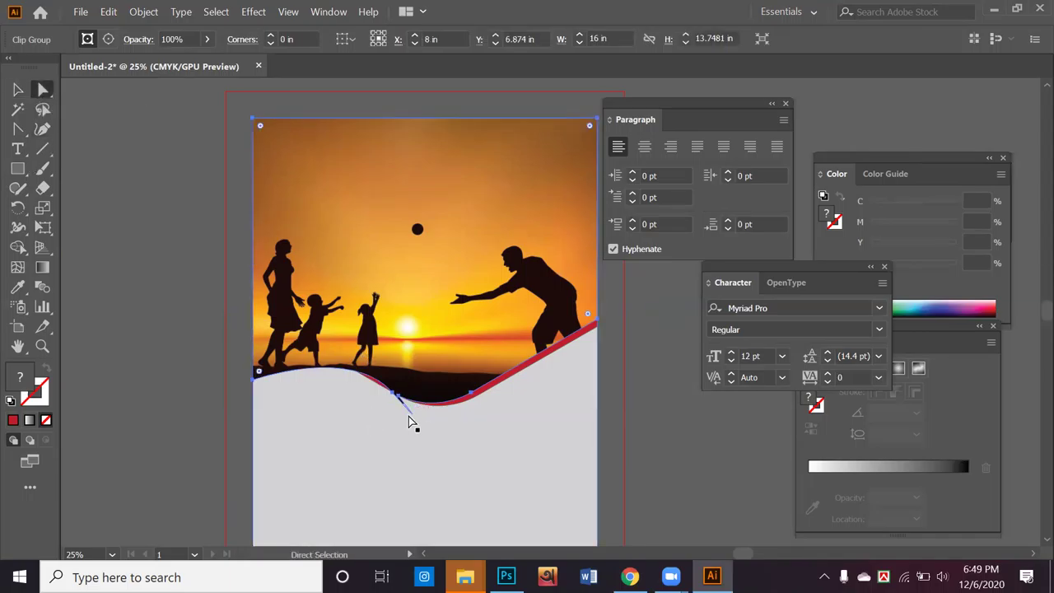
{"action": "scroll", "coordinate": [407, 402], "scroll_direction": "up", "scroll_amount": 4, "text": "alt"}
{"action": "scroll", "coordinate": [414, 393], "scroll_direction": "up", "scroll_amount": 3, "text": "alt"}
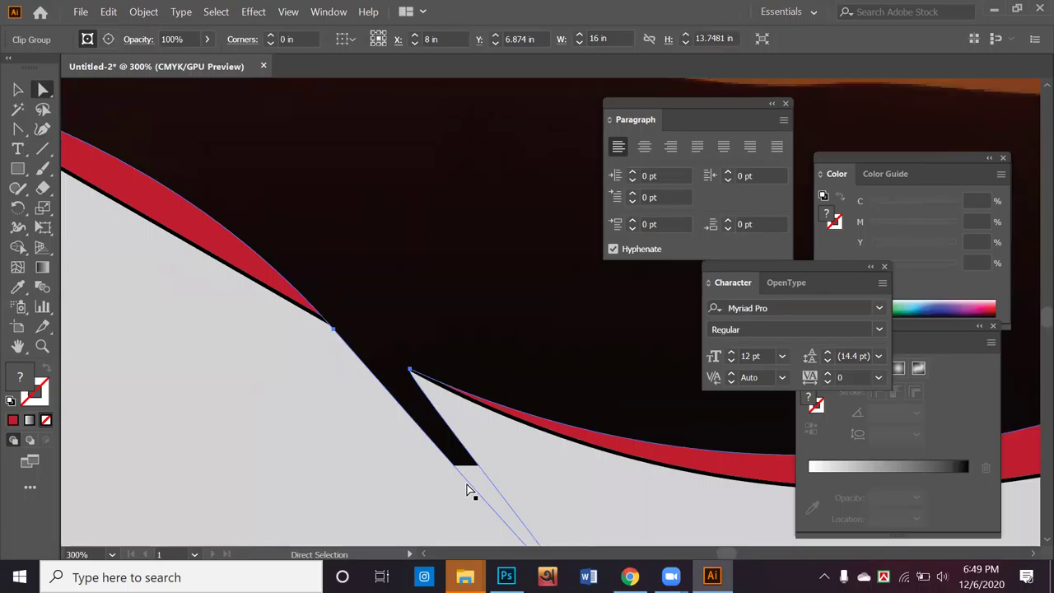
{"action": "scroll", "coordinate": [494, 488], "scroll_direction": "down", "scroll_amount": 2}
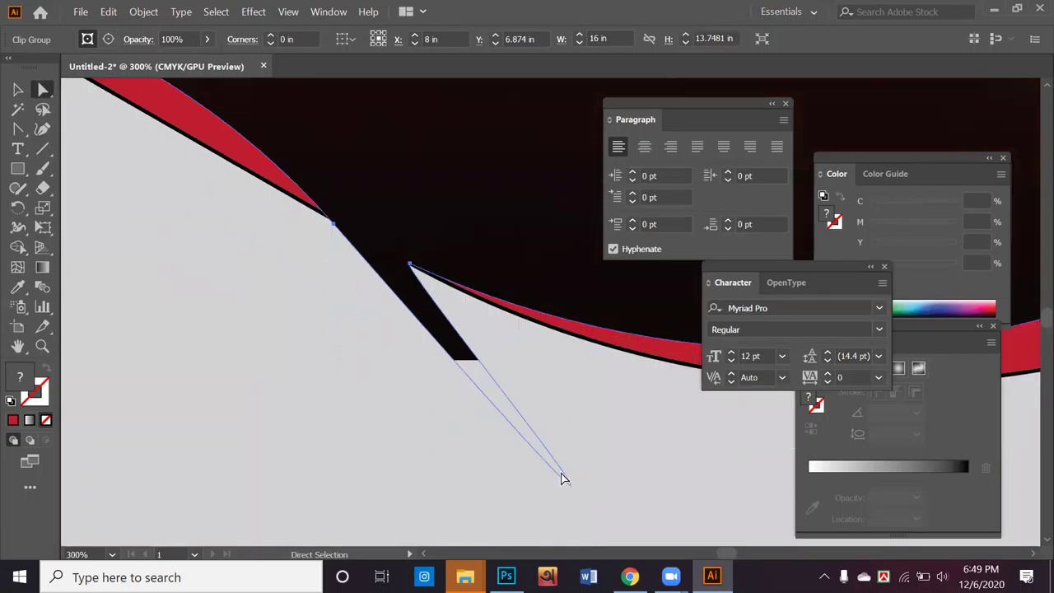
{"action": "scroll", "coordinate": [457, 333], "scroll_direction": "up", "scroll_amount": 1}
{"action": "left_click", "coordinate": [336, 265]}
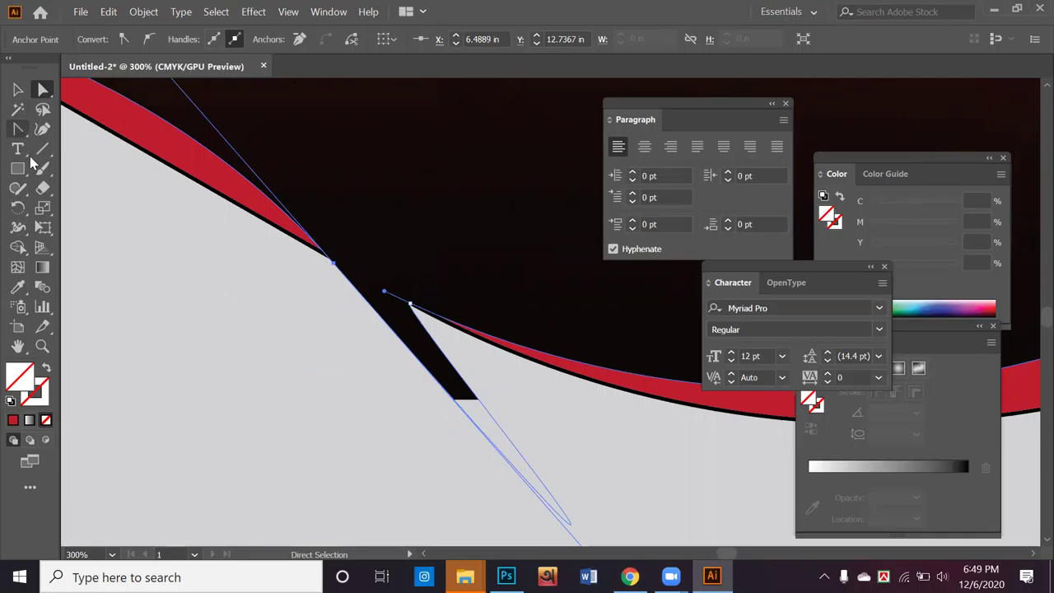
Step: Draw a straight line across the opening of the stray black spike and align its left end with the red band's lower edge
{"action": "left_click", "coordinate": [43, 150]}
{"action": "left_click_drag", "start_coordinate": [322, 262], "coordinate": [422, 311]}
{"action": "left_click", "coordinate": [44, 91]}
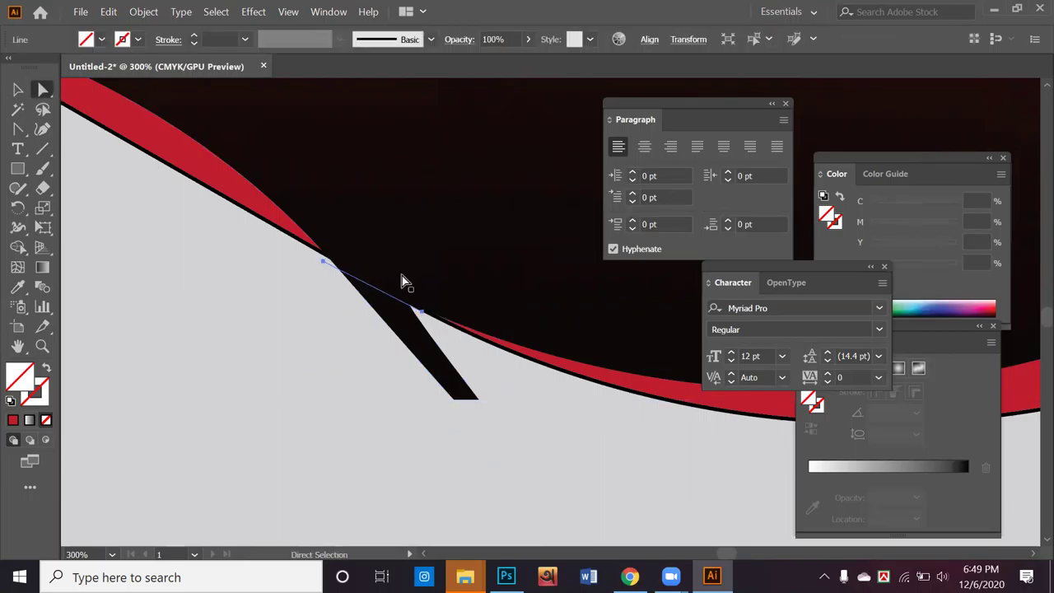
{"action": "left_click", "coordinate": [323, 263]}
{"action": "left_click_drag", "start_coordinate": [322, 261], "coordinate": [322, 259]}
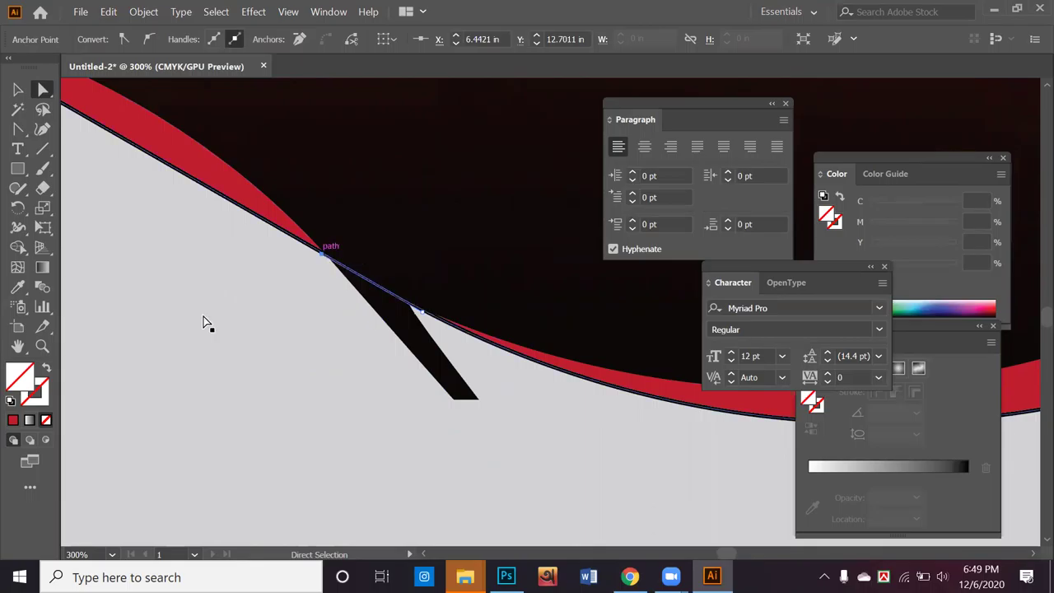
Step: Try to cut the black spike away with Shape Builder, using the clipped photo and the short line across its opening
{"action": "left_click", "coordinate": [18, 89]}
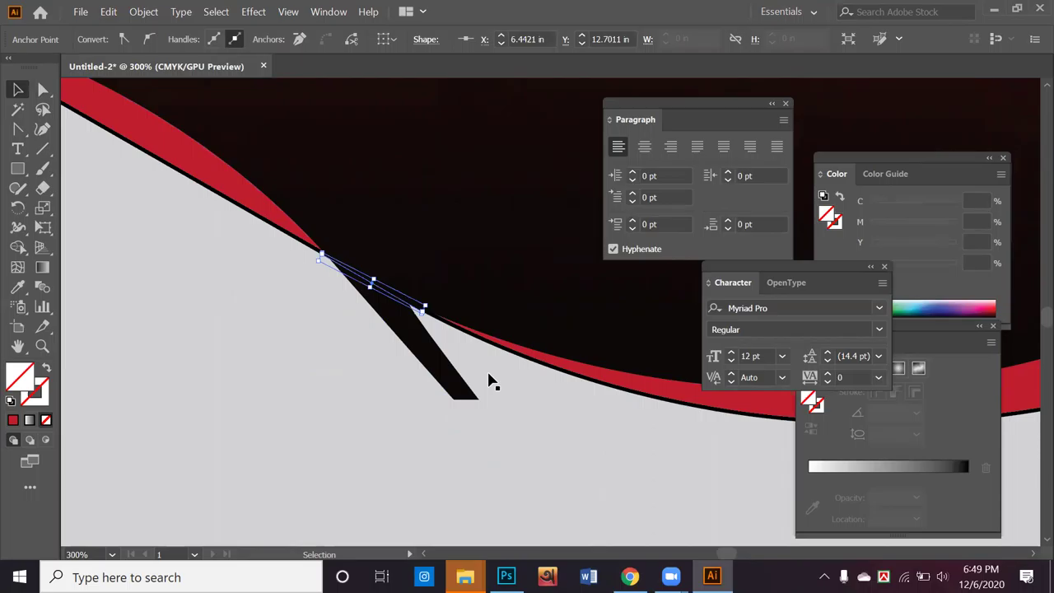
{"action": "left_click", "coordinate": [436, 357]}
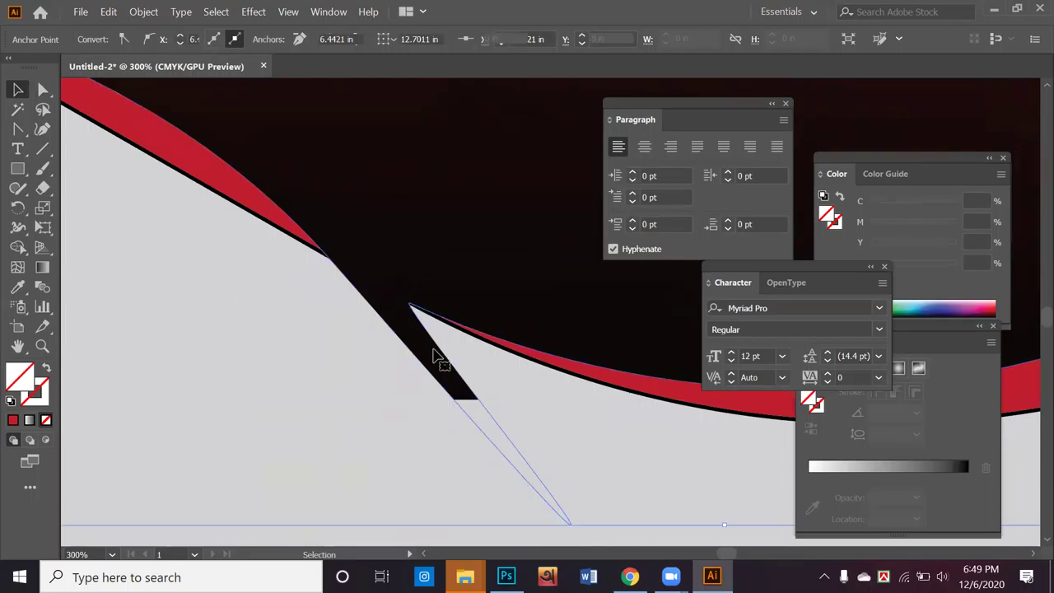
{"action": "left_click", "coordinate": [401, 305], "text": "shift"}
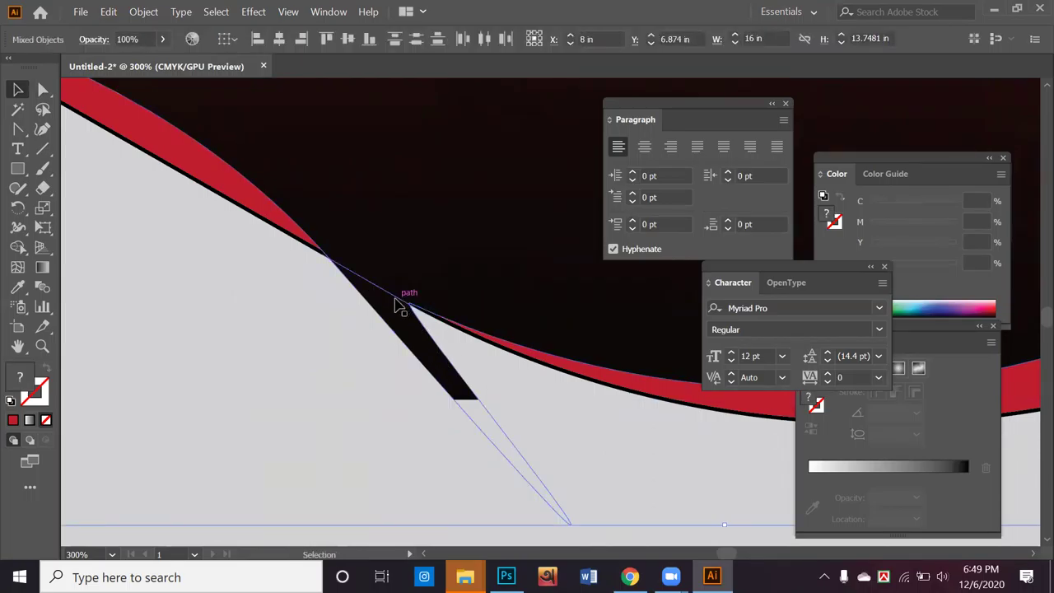
{"action": "left_click", "coordinate": [18, 248]}
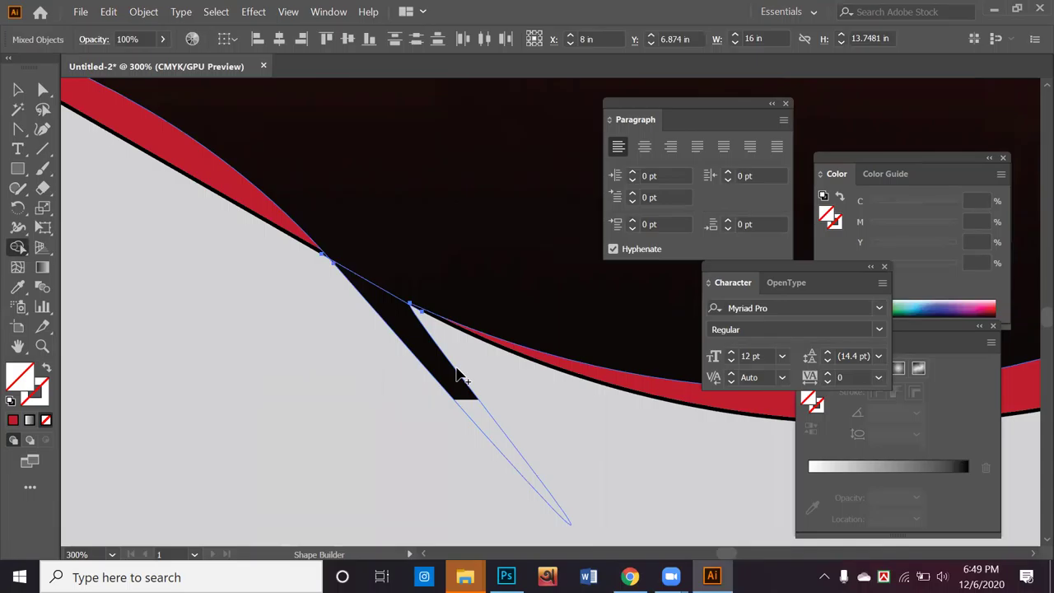
{"action": "left_click", "coordinate": [18, 89]}
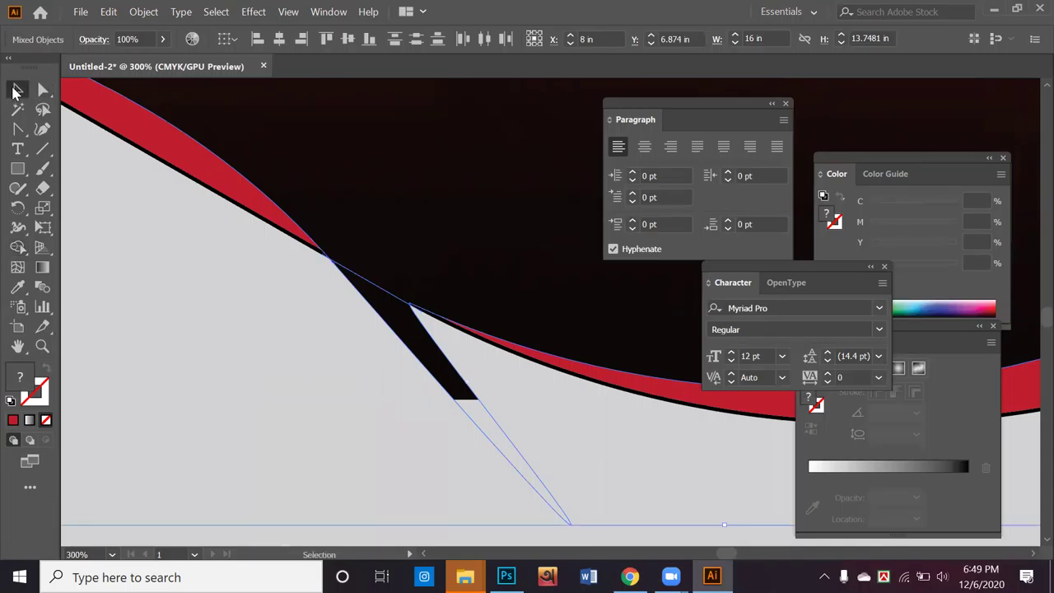
{"action": "right_click", "coordinate": [551, 198]}
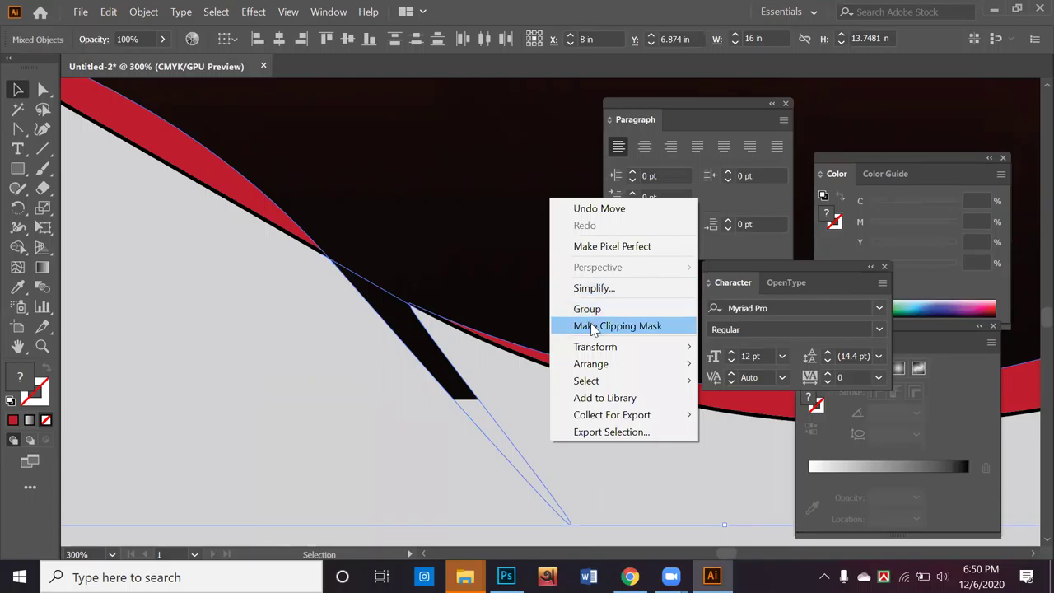
{"action": "left_click", "coordinate": [594, 459]}
{"action": "left_click", "coordinate": [593, 461]}
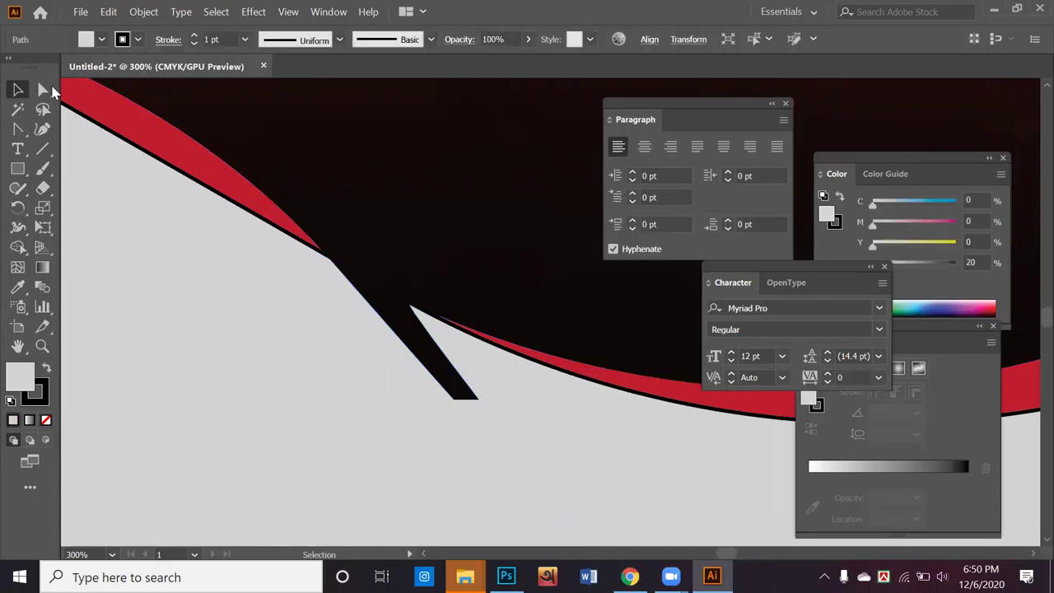
Step: Release the family photo's clipping mask and move the photo aside, below and to the right of the header
{"action": "scroll", "coordinate": [198, 340], "scroll_direction": "down", "scroll_amount": 2}
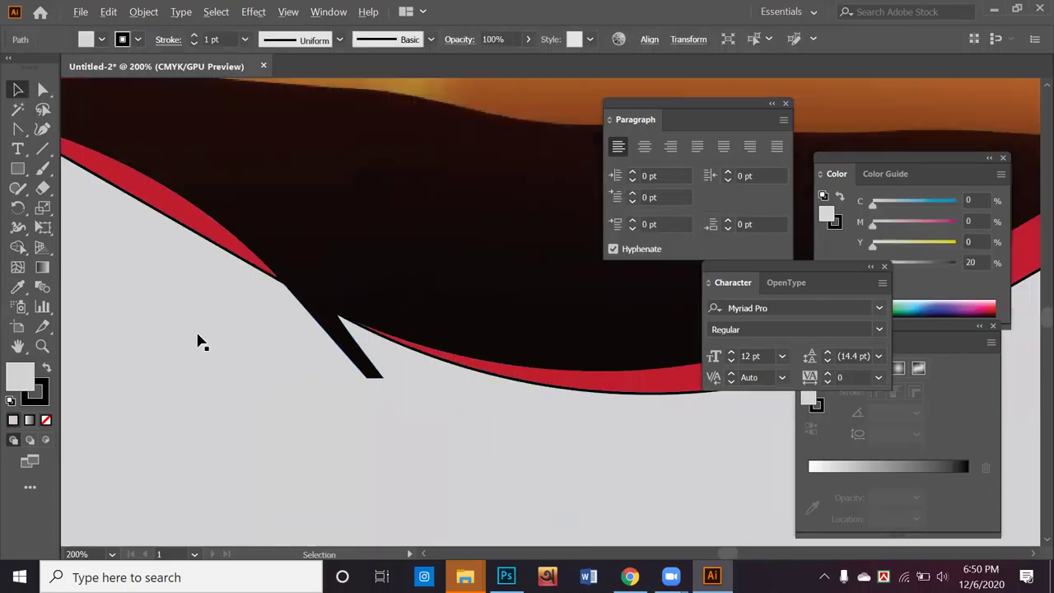
{"action": "scroll", "coordinate": [355, 318], "scroll_direction": "down", "scroll_amount": 5}
{"action": "right_click", "coordinate": [355, 321]}
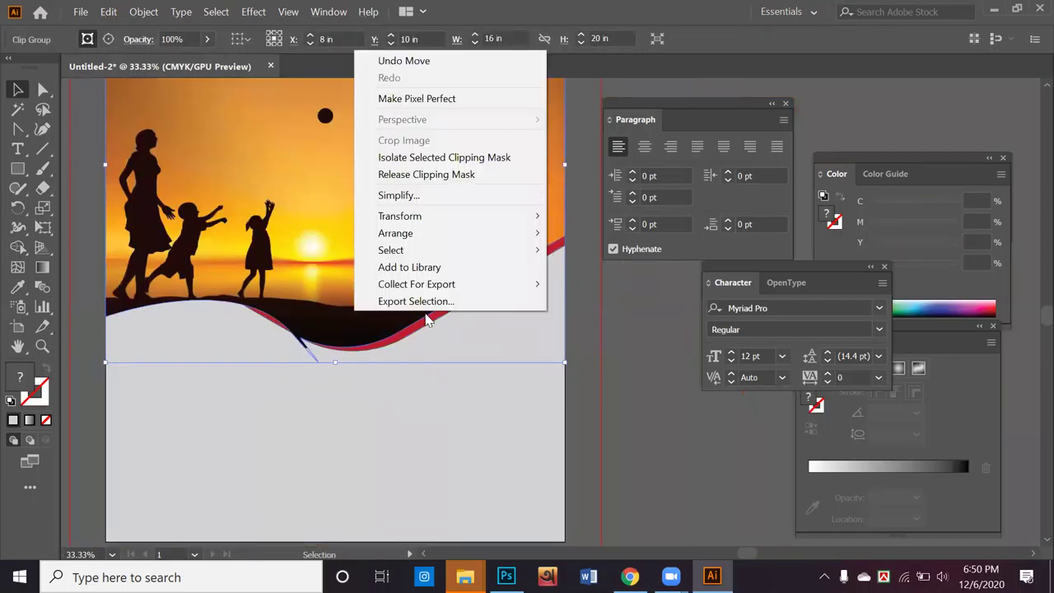
{"action": "left_click", "coordinate": [442, 177]}
{"action": "left_click", "coordinate": [377, 419]}
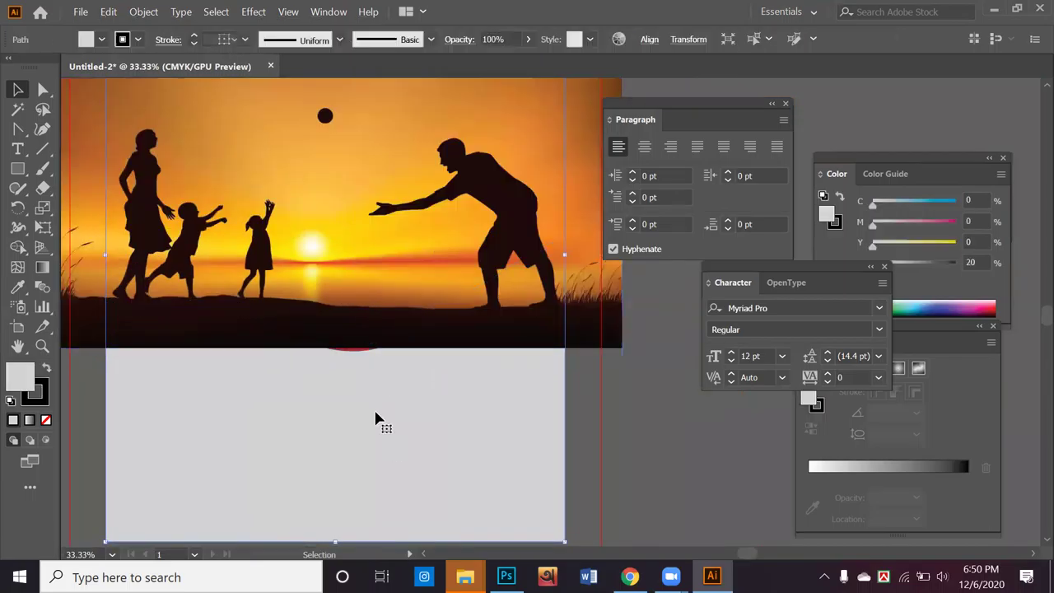
{"action": "left_click", "coordinate": [470, 335]}
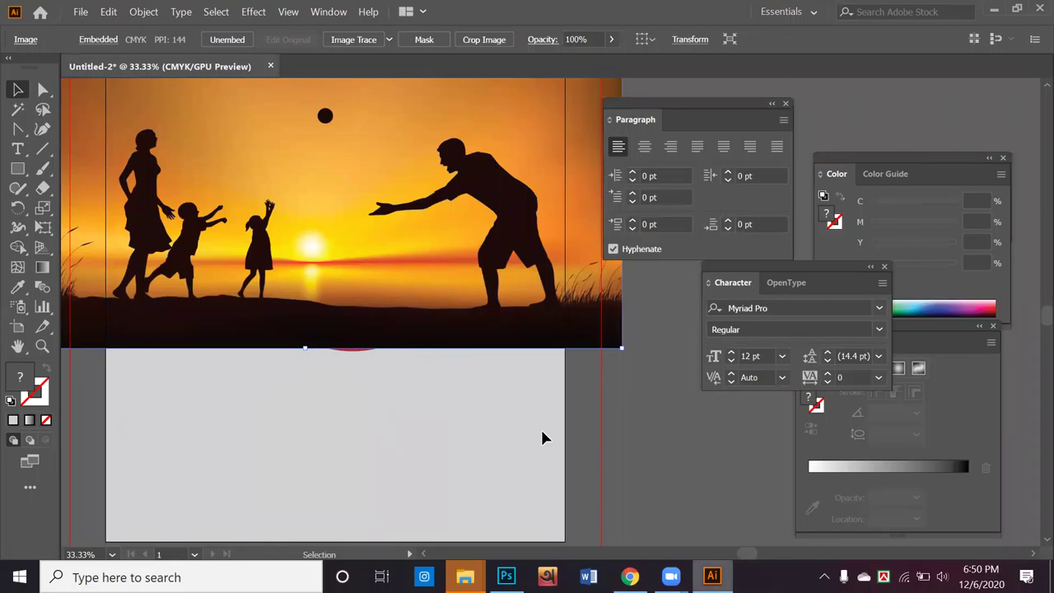
{"action": "left_click_drag", "start_coordinate": [293, 235], "coordinate": [713, 520]}
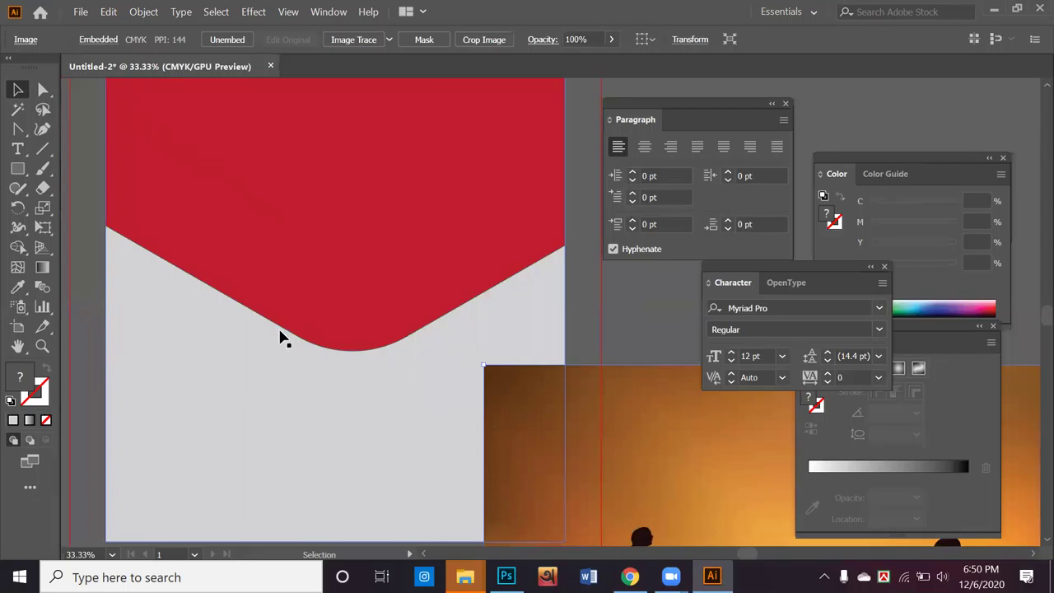
Step: Fill the released header mask shape with black and deselect it
{"action": "left_click", "coordinate": [230, 308]}
{"action": "left_click", "coordinate": [100, 40]}
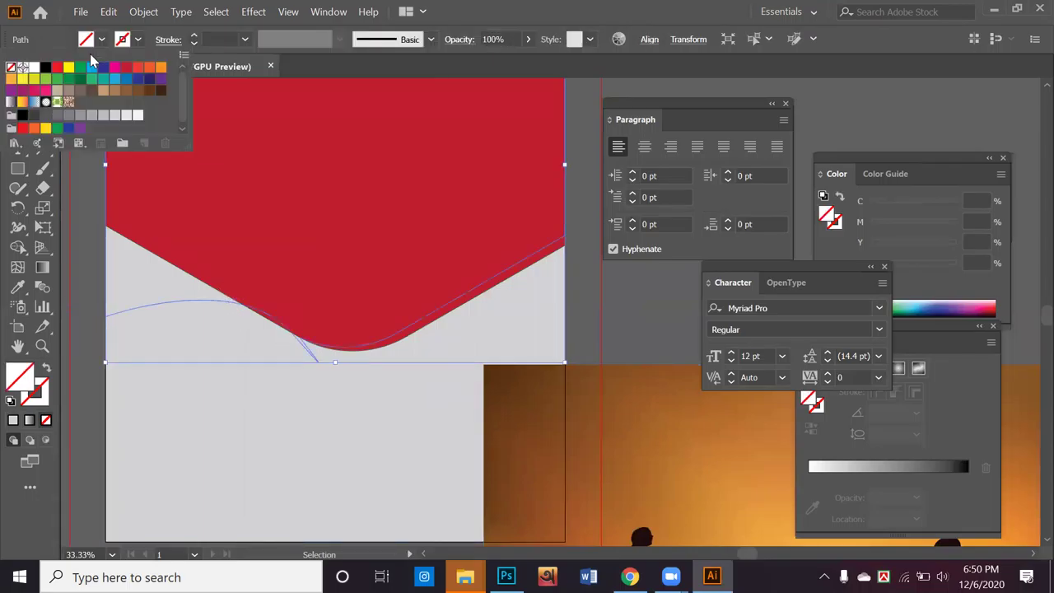
{"action": "left_click", "coordinate": [47, 69]}
{"action": "left_click", "coordinate": [253, 385]}
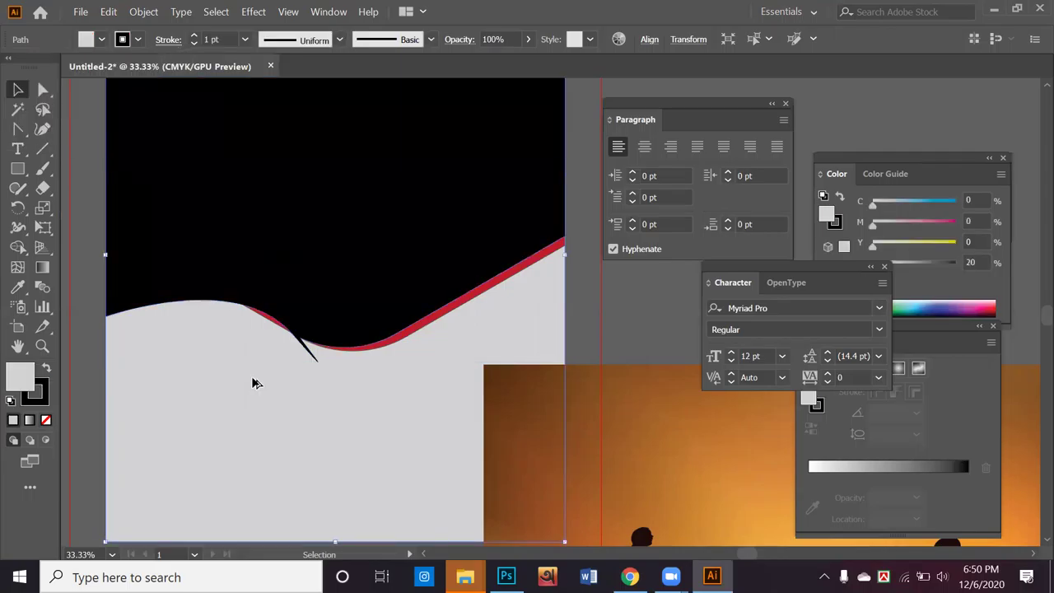
{"action": "scroll", "coordinate": [253, 383], "scroll_direction": "up", "scroll_amount": 5}
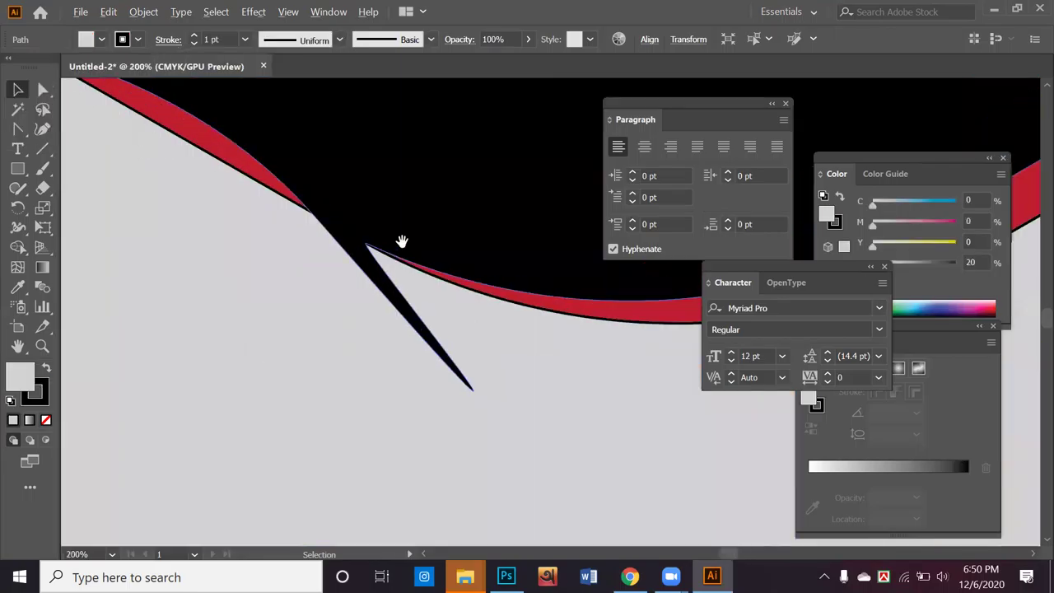
{"action": "scroll", "coordinate": [337, 313], "scroll_direction": "up", "scroll_amount": 3}
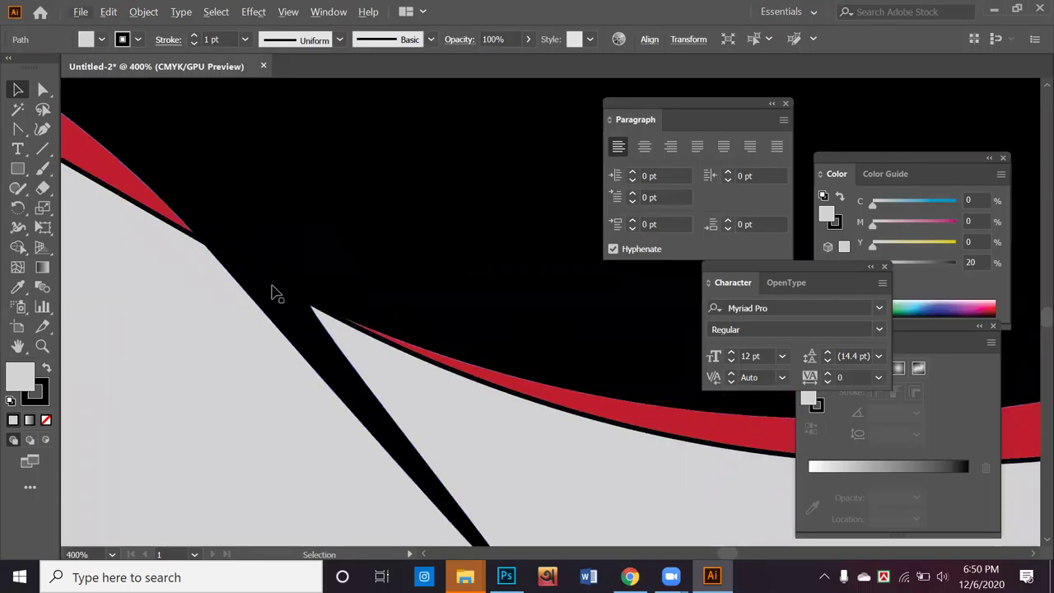
{"action": "scroll", "coordinate": [354, 329], "scroll_direction": "down", "scroll_amount": 4}
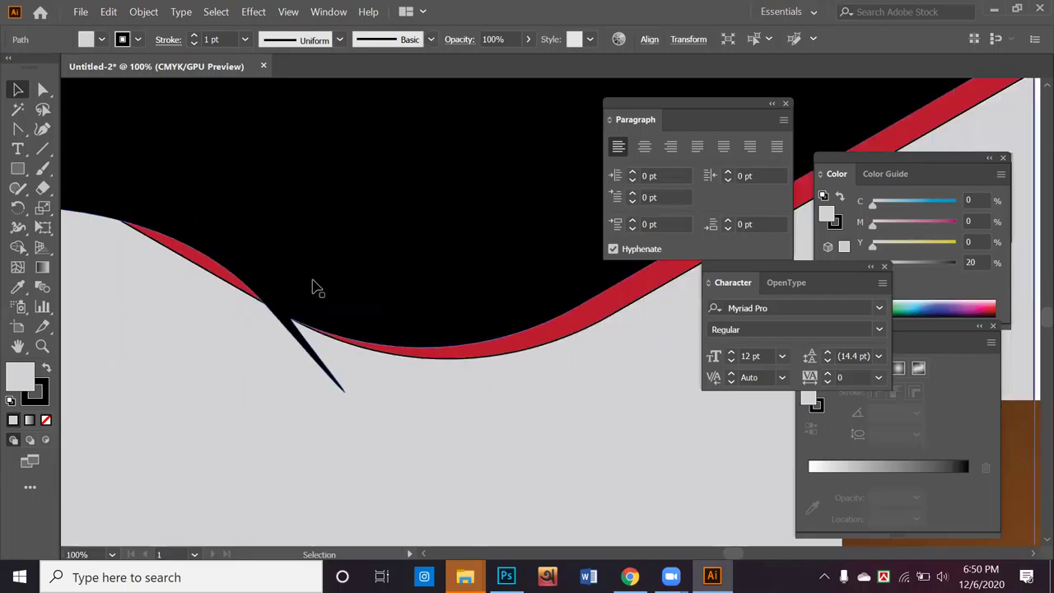
{"action": "scroll", "coordinate": [313, 292], "scroll_direction": "down", "scroll_amount": 3}
{"action": "scroll", "coordinate": [313, 292], "scroll_direction": "down", "scroll_amount": 1}
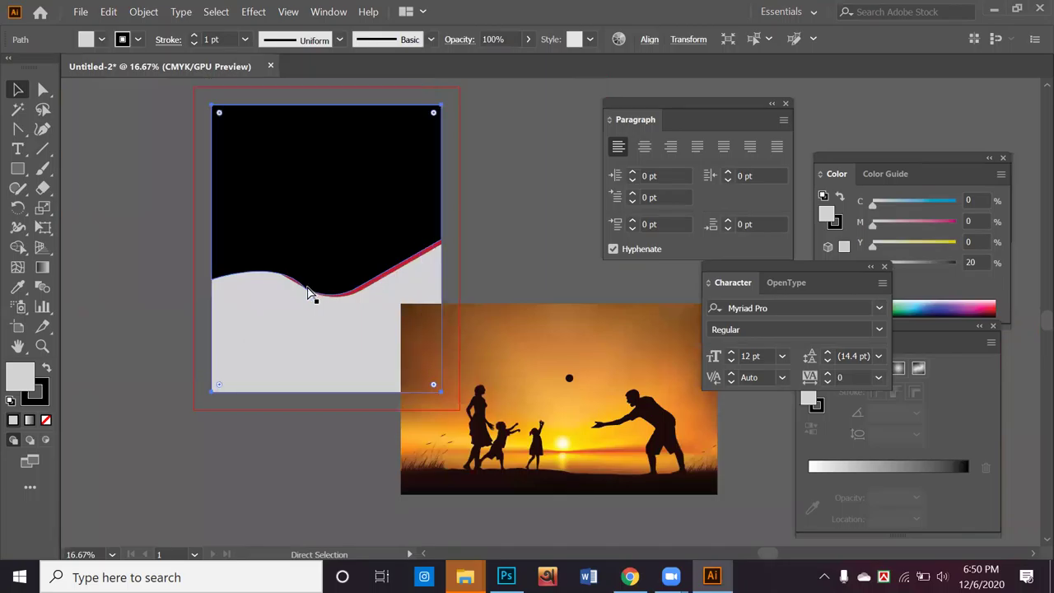
Step: Select the header shapes without the grey background and remove the spike and the red sliver beside it with Shape Builder
{"action": "left_click", "coordinate": [162, 280]}
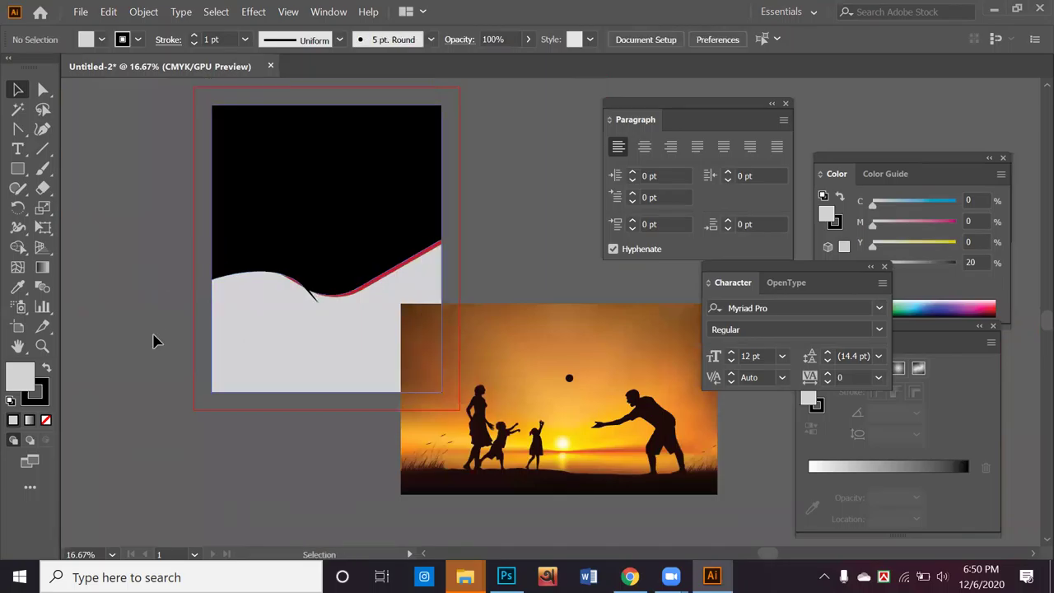
{"action": "key", "text": "a"}
{"action": "left_click", "coordinate": [247, 336]}
{"action": "key", "text": "ctrl+h"}
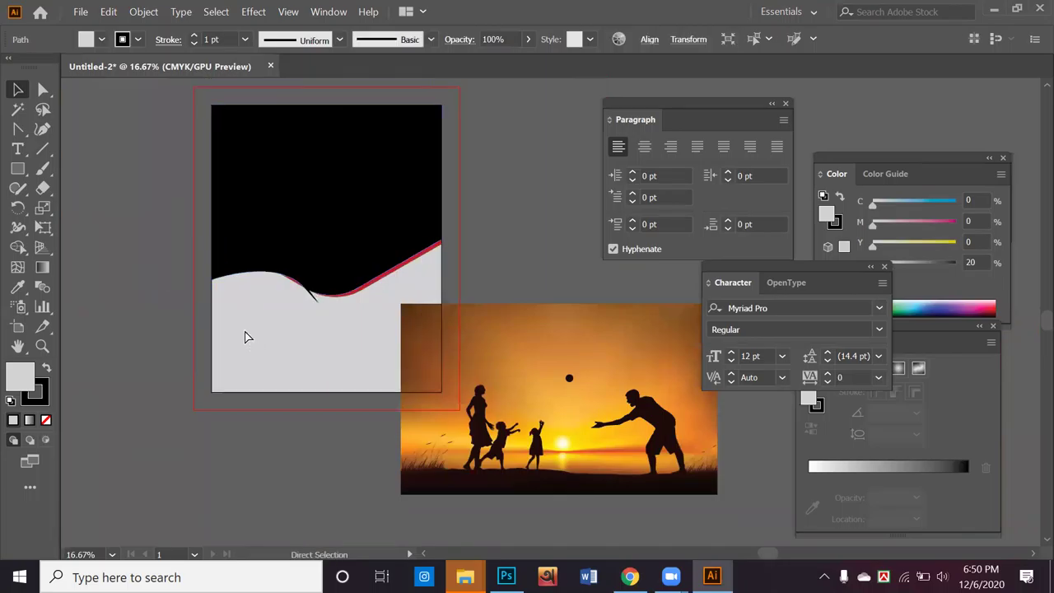
{"action": "left_click", "coordinate": [177, 307]}
{"action": "key", "text": "v"}
{"action": "left_click", "coordinate": [362, 249]}
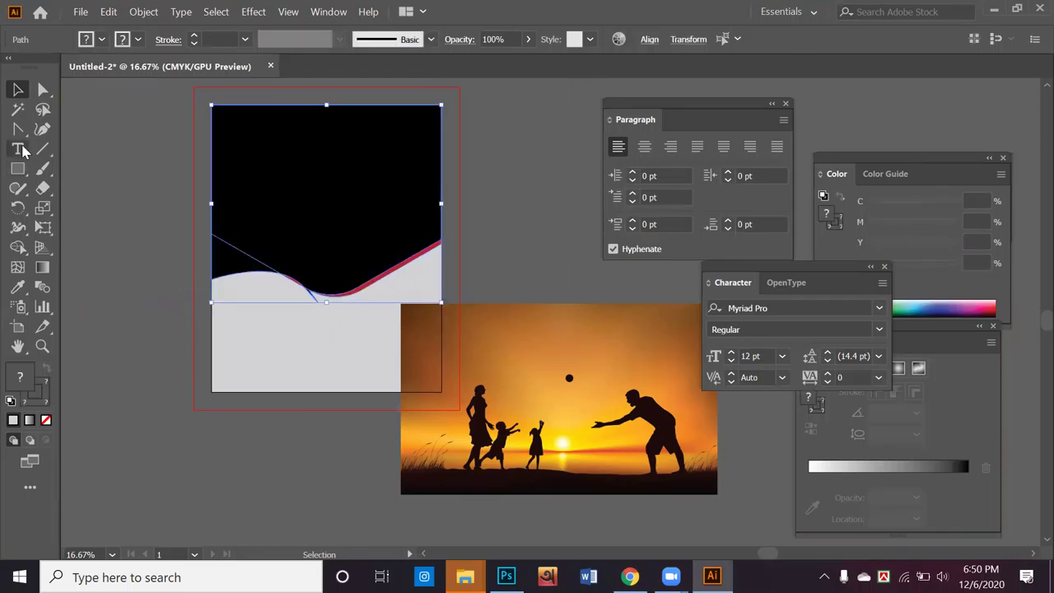
{"action": "left_click", "coordinate": [18, 248]}
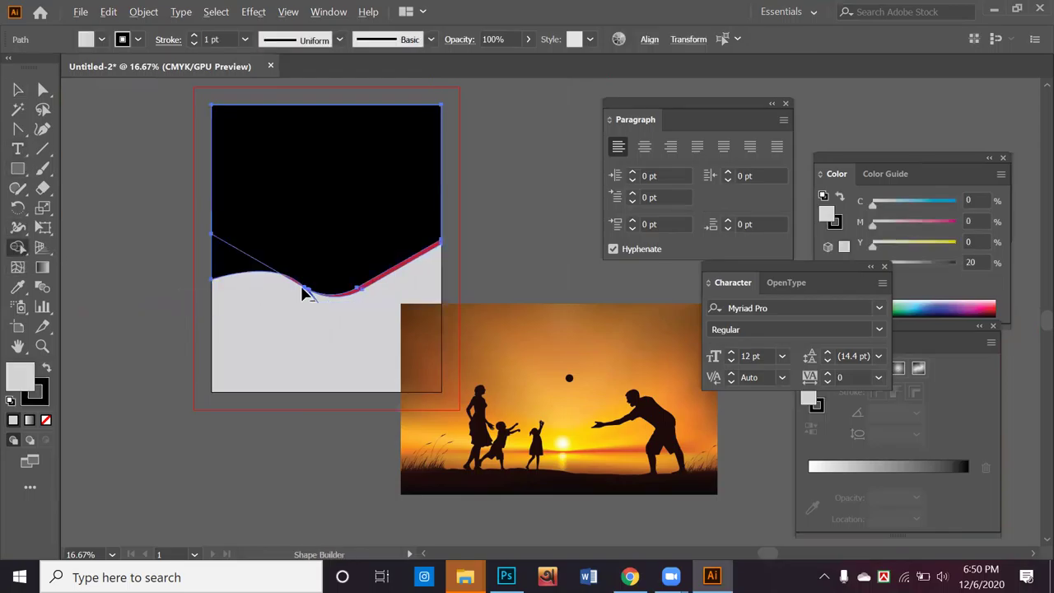
{"action": "scroll", "coordinate": [312, 297], "scroll_direction": "up", "scroll_amount": 5, "text": "alt"}
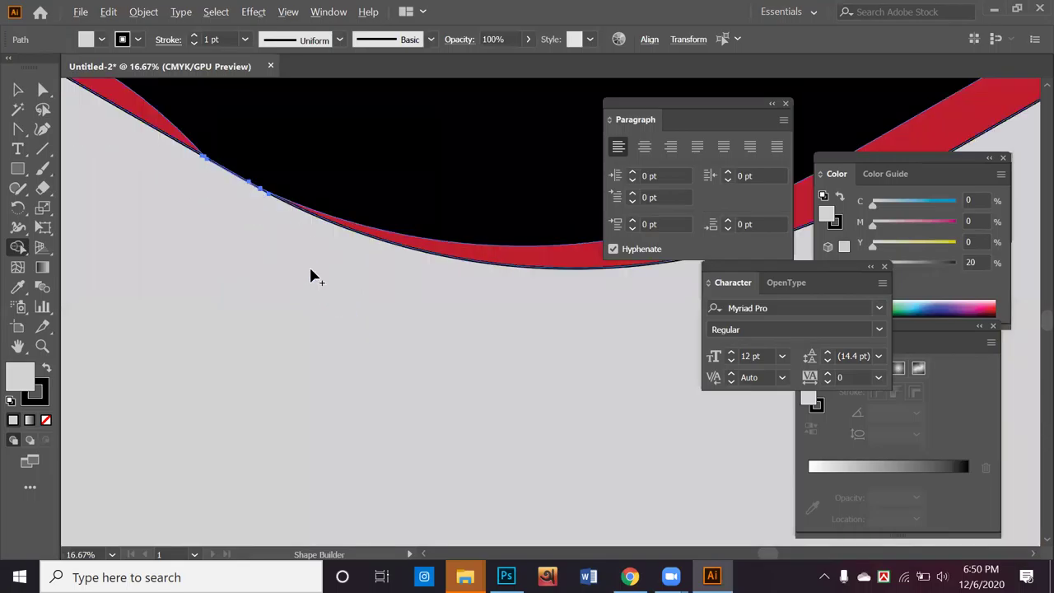
{"action": "scroll", "coordinate": [247, 239], "scroll_direction": "up", "scroll_amount": 3}
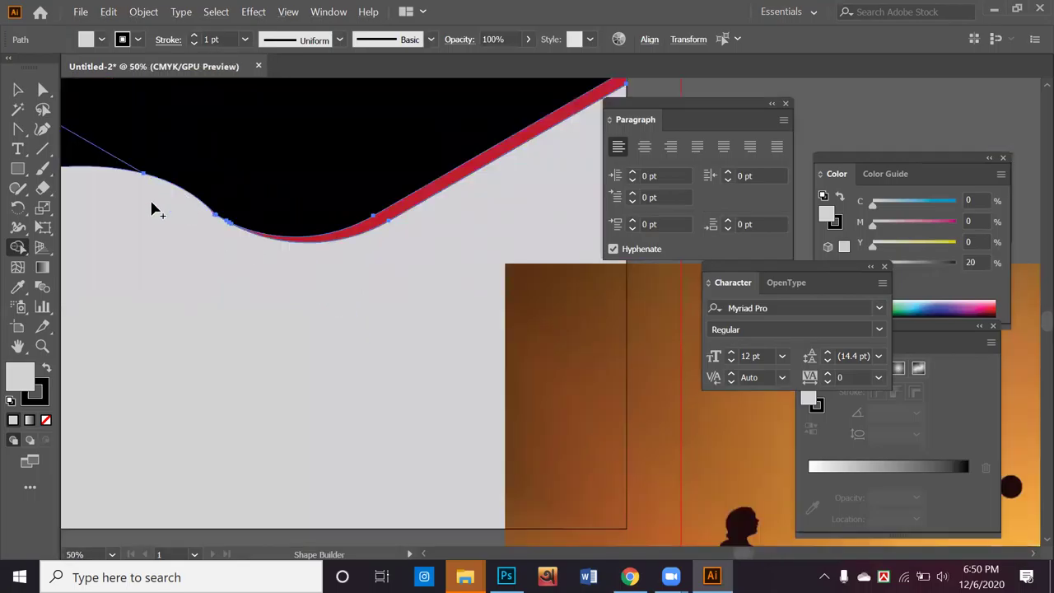
{"action": "left_click", "coordinate": [208, 234]}
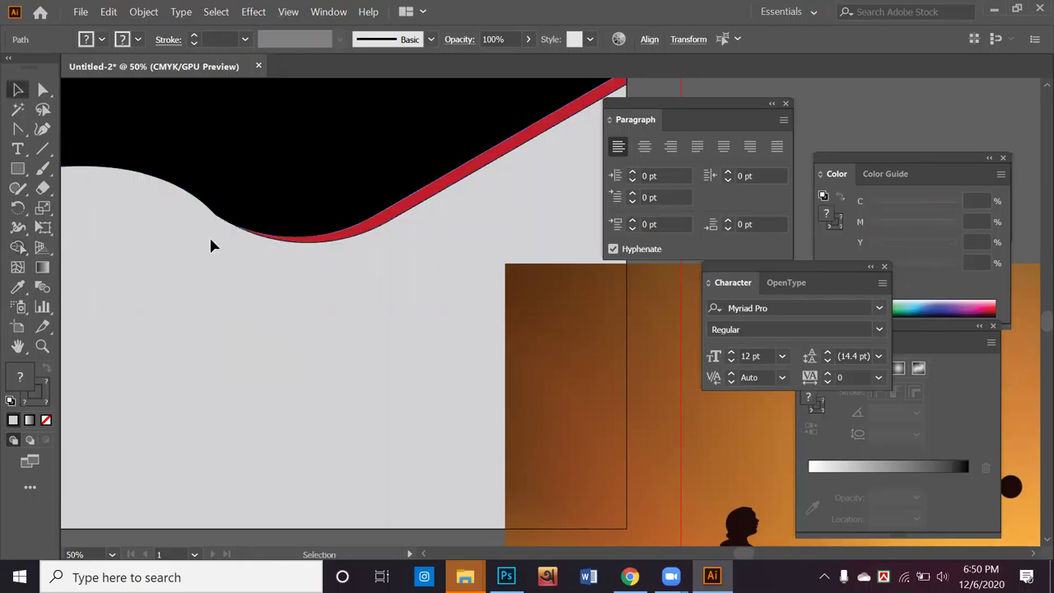
Step: Try to pull the leftover short line's left anchor point away from the kink in the header's lower edge
{"action": "scroll", "coordinate": [211, 231], "scroll_direction": "up", "scroll_amount": 4}
{"action": "left_click_drag", "start_coordinate": [362, 322], "coordinate": [428, 359]}
{"action": "key", "text": "a"}
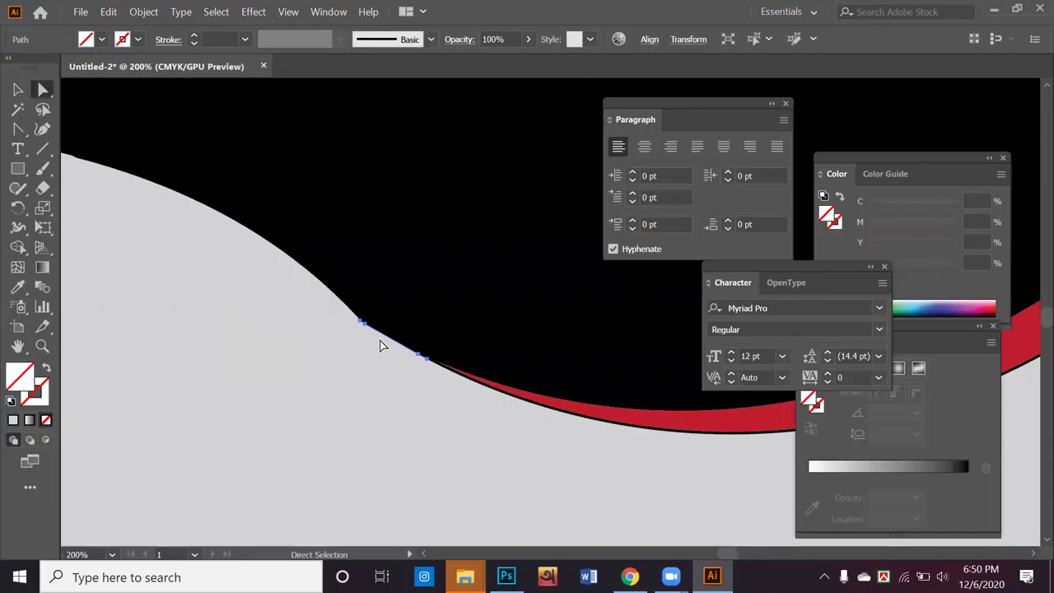
{"action": "scroll", "coordinate": [363, 325], "scroll_direction": "up", "scroll_amount": 4}
{"action": "scroll", "coordinate": [261, 195], "scroll_direction": "up", "scroll_amount": 3}
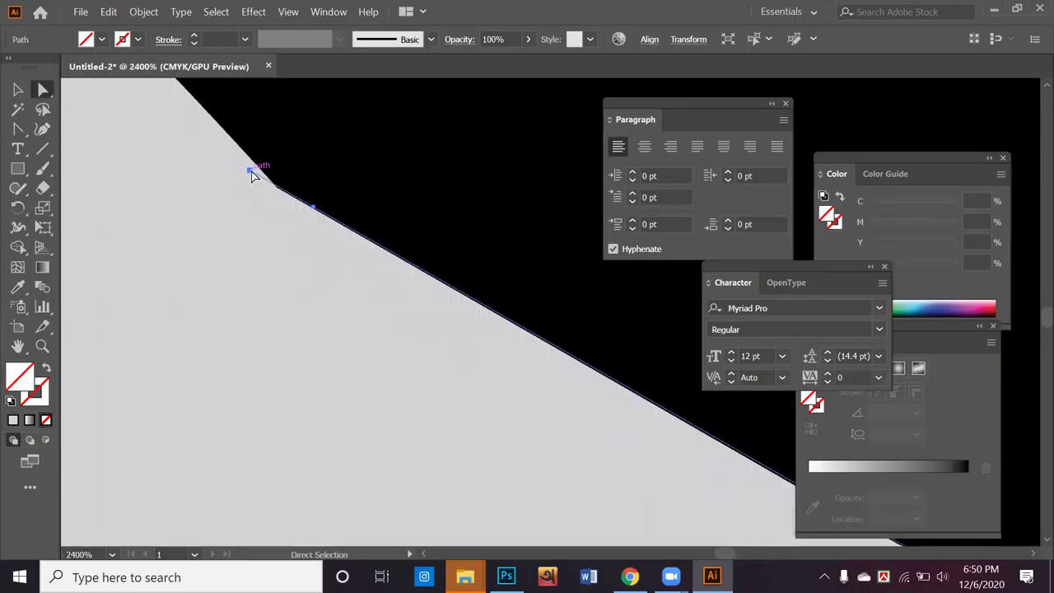
{"action": "left_click", "coordinate": [260, 168]}
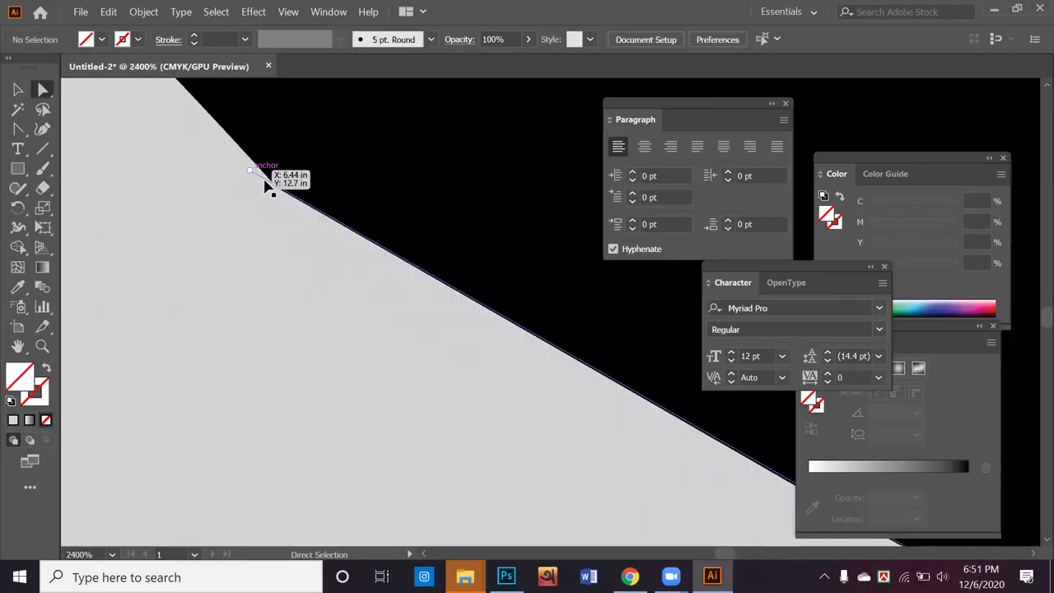
{"action": "left_click_drag", "start_coordinate": [267, 183], "coordinate": [316, 242]}
{"action": "key", "text": "ctrl+z"}
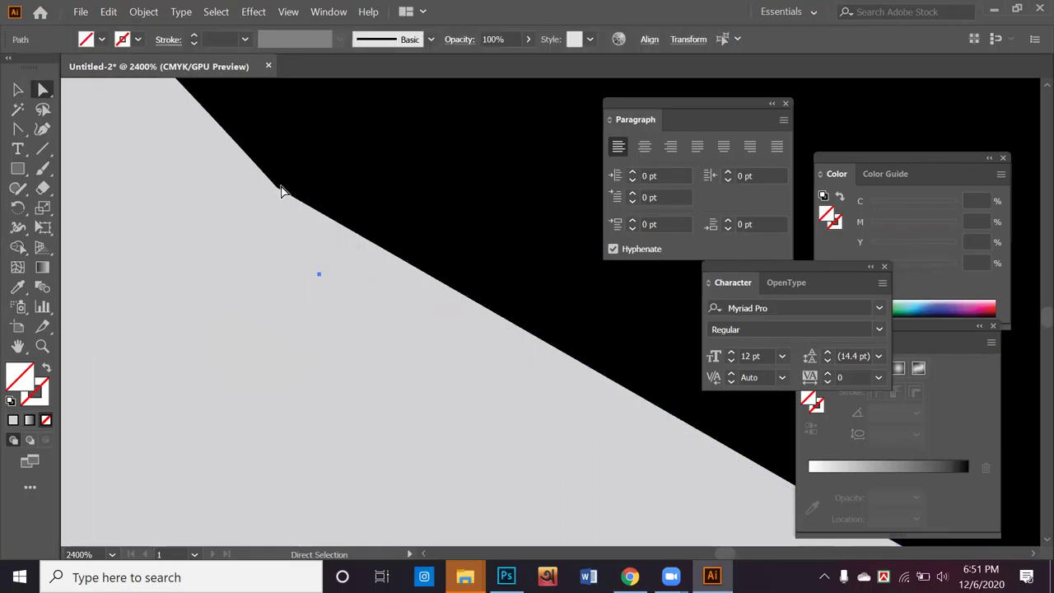
Step: Move the black header shape slightly up and the red band down to separate their curved lower edges
{"action": "left_click", "coordinate": [316, 216]}
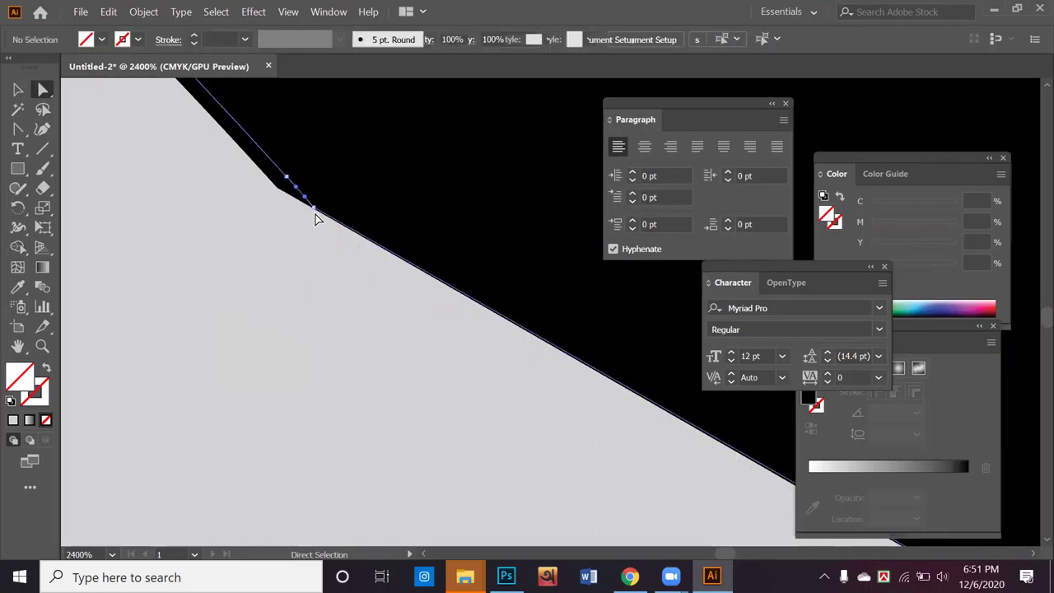
{"action": "scroll", "coordinate": [317, 239], "scroll_direction": "down", "scroll_amount": 8}
{"action": "key", "text": "v"}
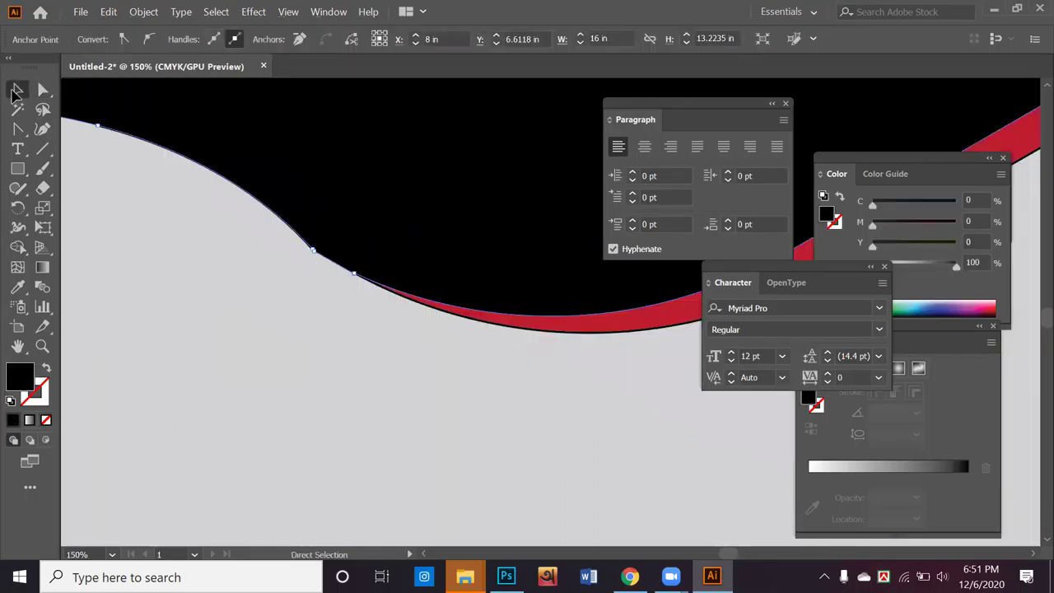
{"action": "left_click", "coordinate": [349, 224]}
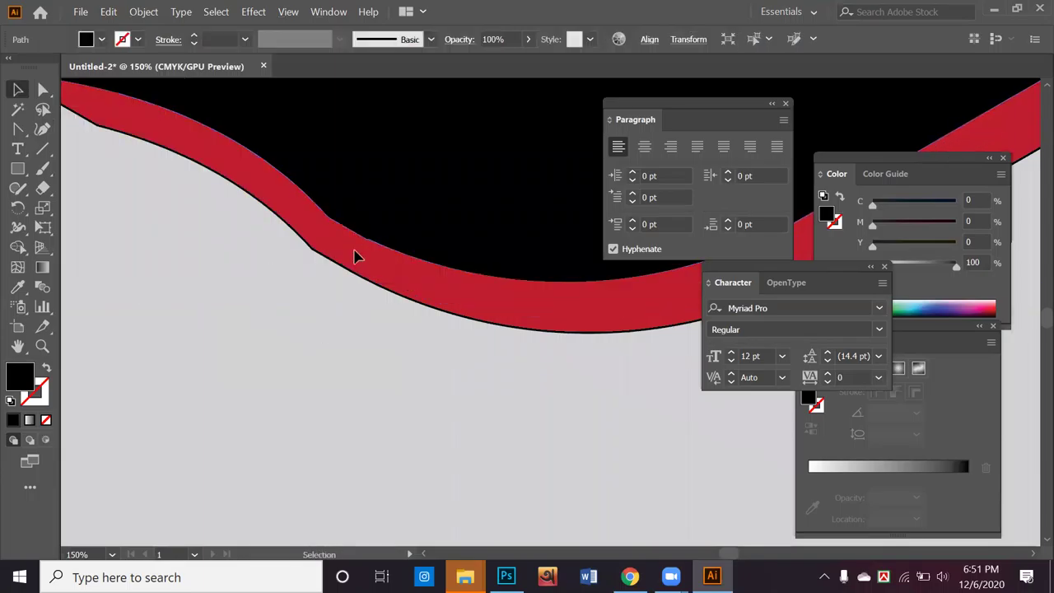
{"action": "left_click_drag", "start_coordinate": [337, 243], "coordinate": [376, 334]}
Step: Undo the moves of the red band and the black header shape
{"action": "key", "text": "ctrl+z"}
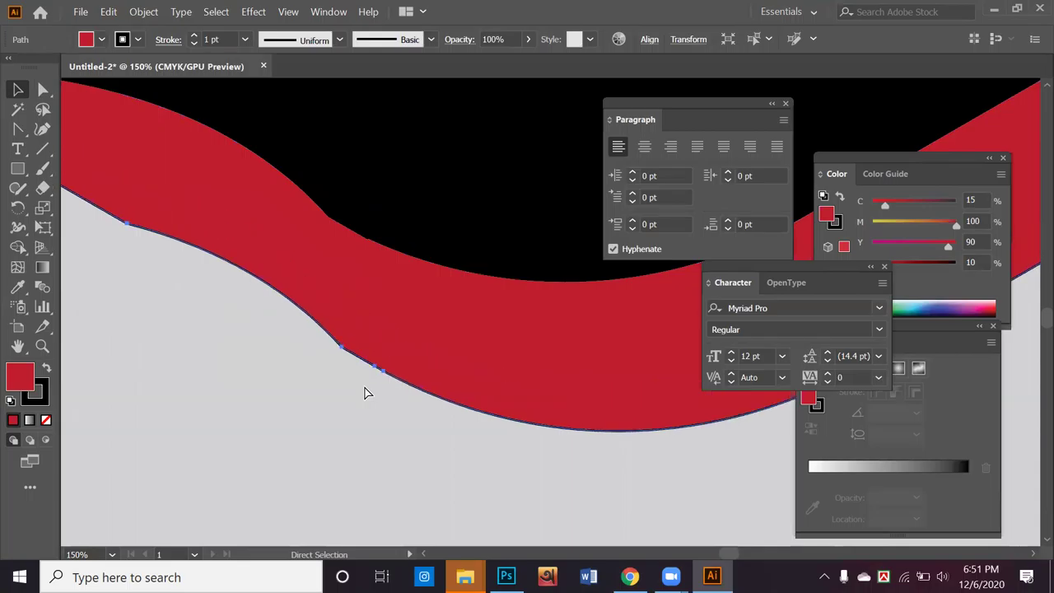
{"action": "key", "text": "ctrl+z"}
{"action": "key", "text": "ctrl+z"}
{"action": "key", "text": "ctrl+z"}
{"action": "key", "text": "ctrl+z"}
{"action": "scroll", "coordinate": [363, 399], "scroll_direction": "down", "scroll_amount": 3}
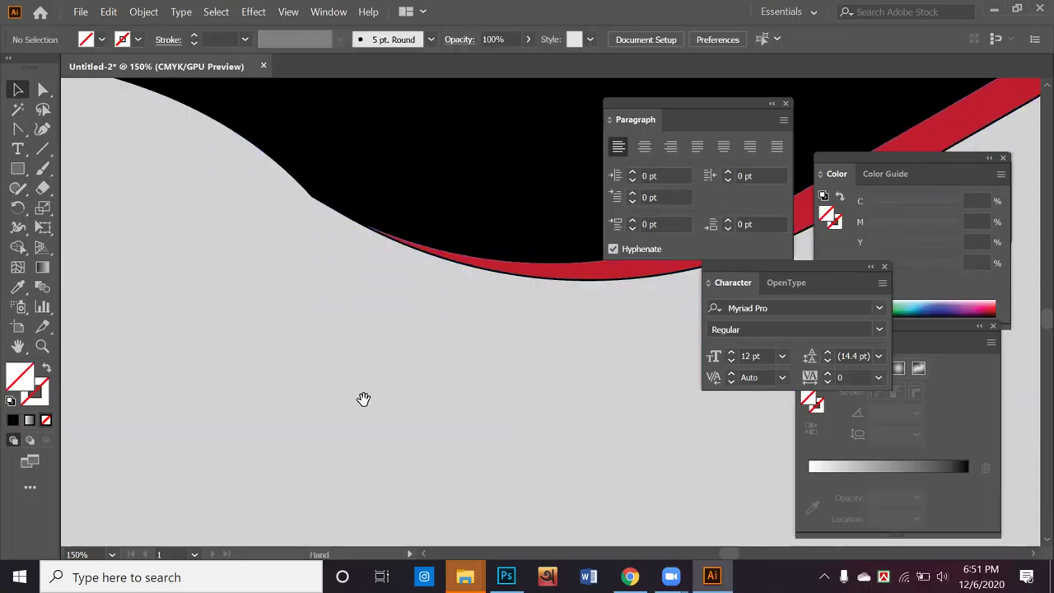
{"action": "scroll", "coordinate": [364, 399], "scroll_direction": "down", "scroll_amount": 2}
{"action": "scroll", "coordinate": [407, 499], "scroll_direction": "up", "scroll_amount": 6}
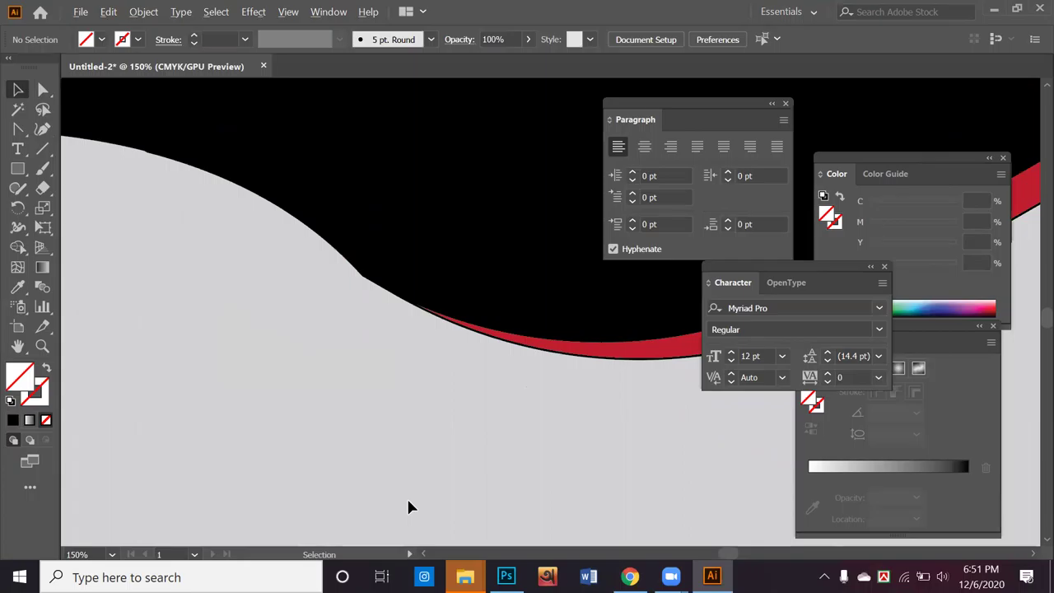
Step: Try to smooth the kink in the black header's lower edge by moving its anchor point slightly
{"action": "scroll", "coordinate": [407, 496], "scroll_direction": "down", "scroll_amount": 4}
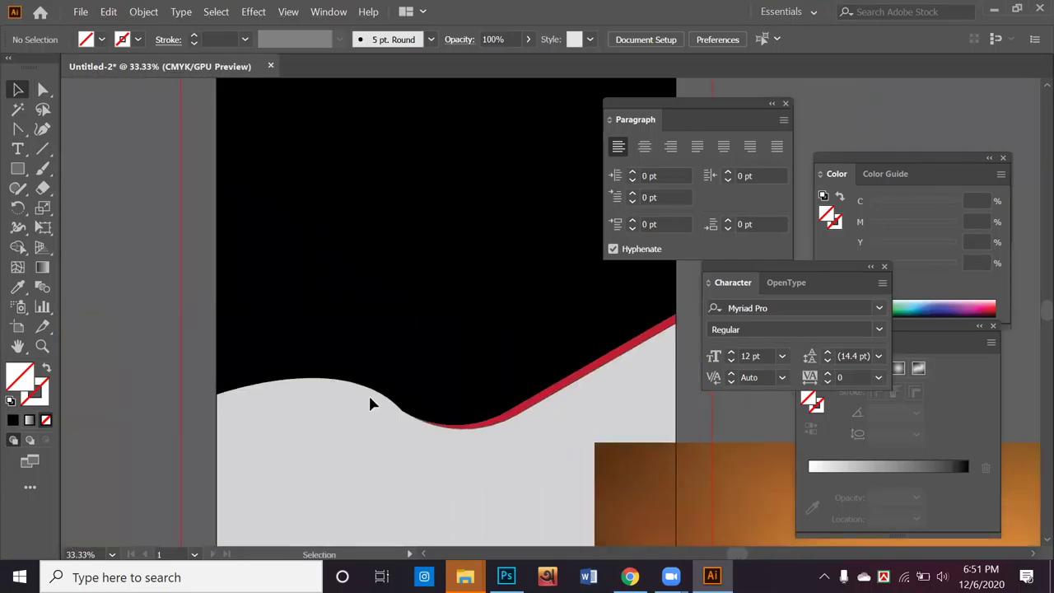
{"action": "scroll", "coordinate": [397, 429], "scroll_direction": "up", "scroll_amount": 2}
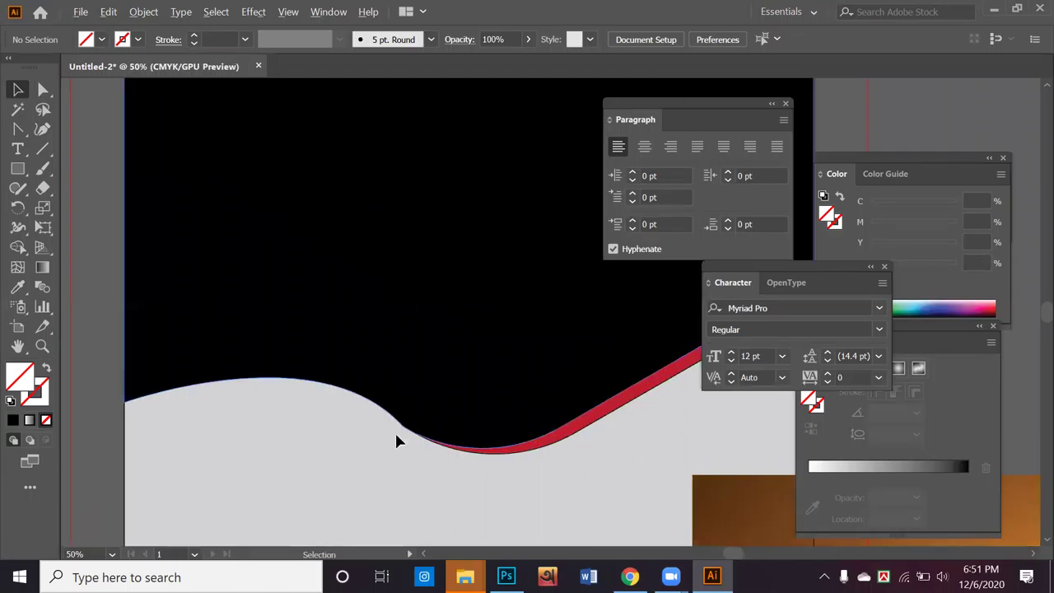
{"action": "left_click", "coordinate": [432, 418]}
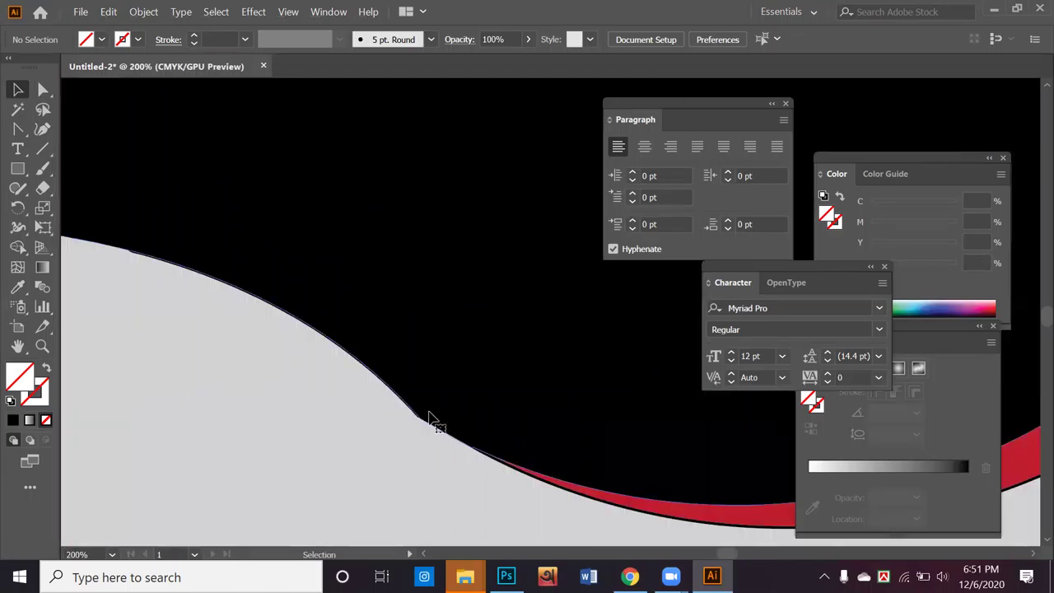
{"action": "left_click", "coordinate": [43, 90]}
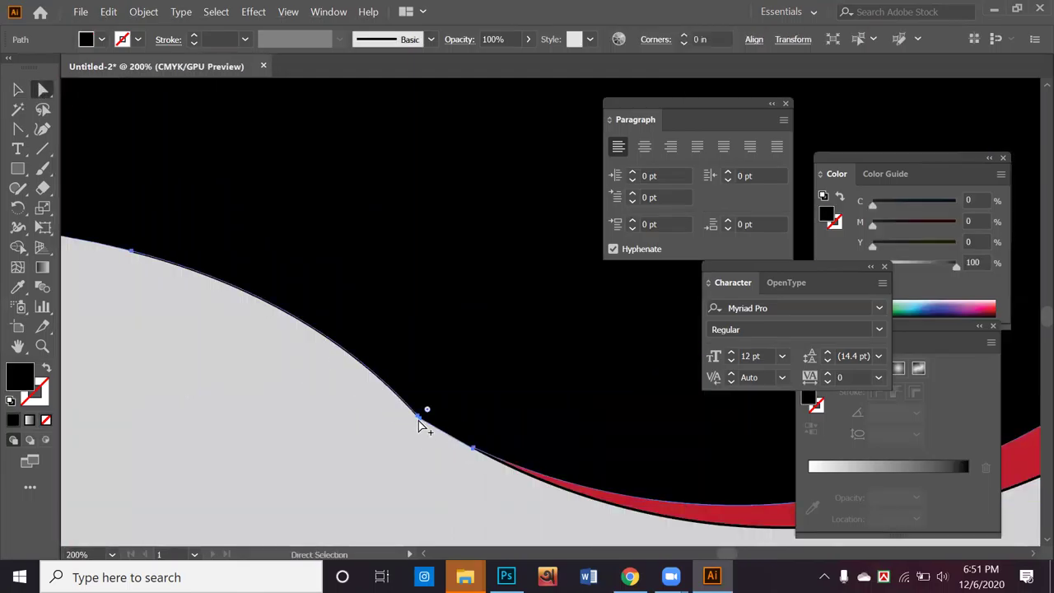
{"action": "scroll", "coordinate": [420, 424], "scroll_direction": "up", "scroll_amount": 5}
{"action": "left_click_drag", "start_coordinate": [436, 410], "coordinate": [421, 396]}
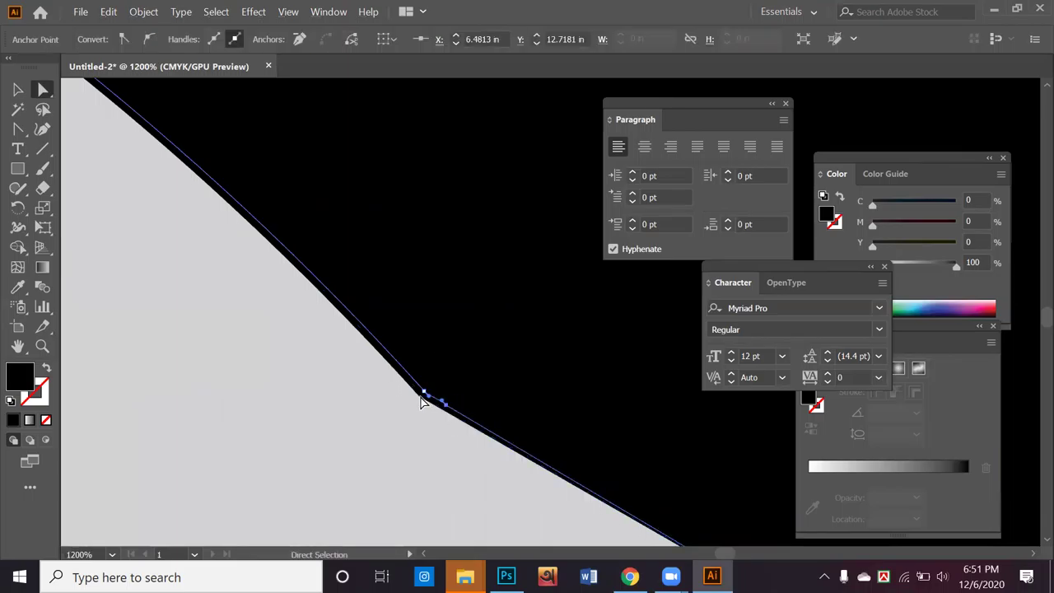
{"action": "left_click", "coordinate": [420, 403]}
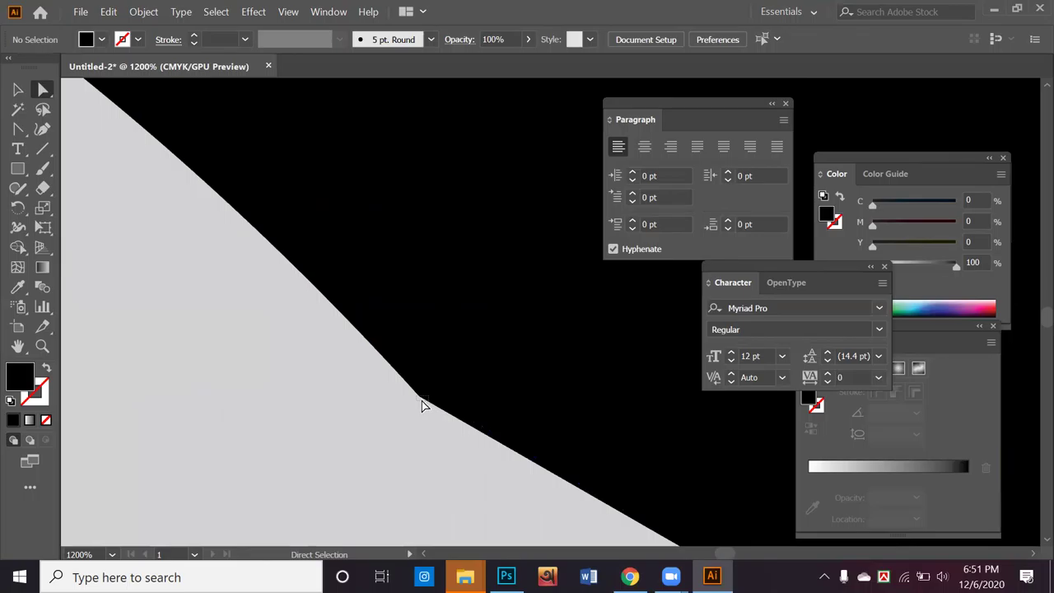
Step: Move the black header shape aside, off the page, to expose the red shape underneath
{"action": "scroll", "coordinate": [431, 417], "scroll_direction": "down", "scroll_amount": 5}
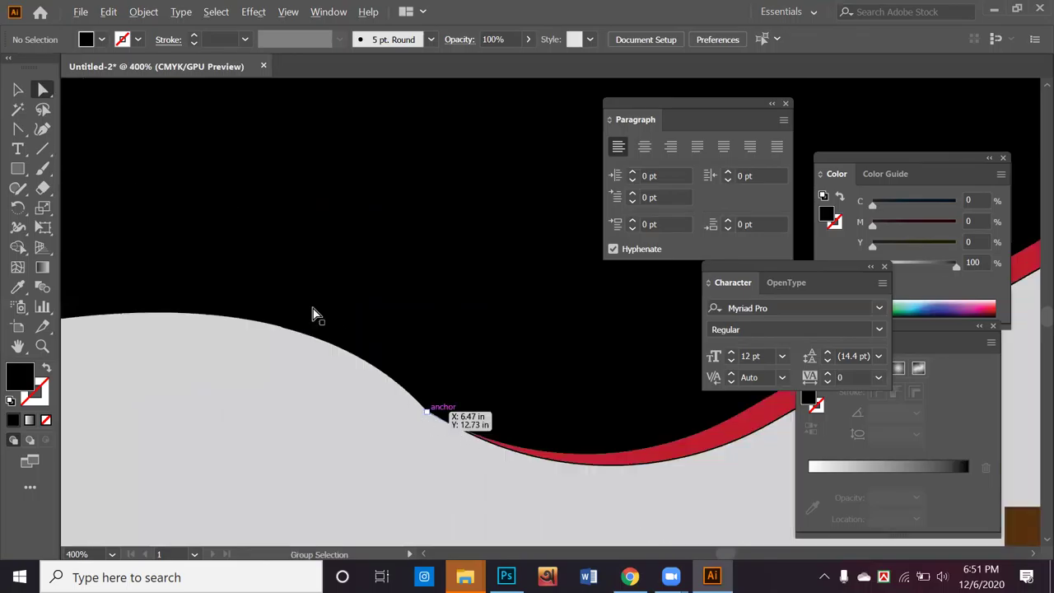
{"action": "scroll", "coordinate": [313, 313], "scroll_direction": "down", "scroll_amount": 5}
{"action": "key", "text": "v"}
{"action": "left_click_drag", "start_coordinate": [416, 394], "coordinate": [409, 354]}
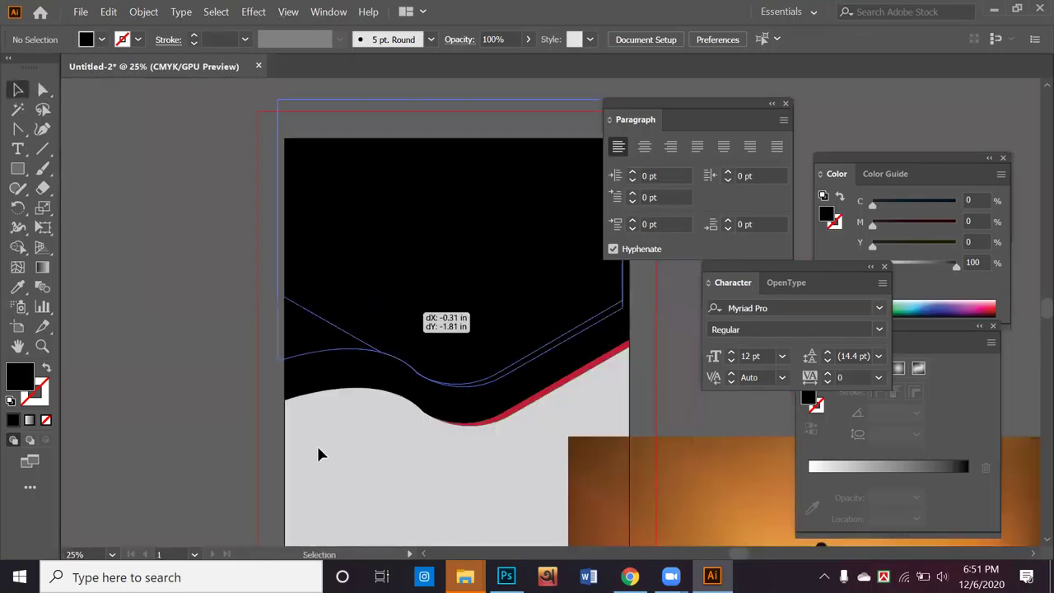
{"action": "left_click_drag", "start_coordinate": [320, 454], "coordinate": [319, 455]}
{"action": "right_click", "coordinate": [500, 333]}
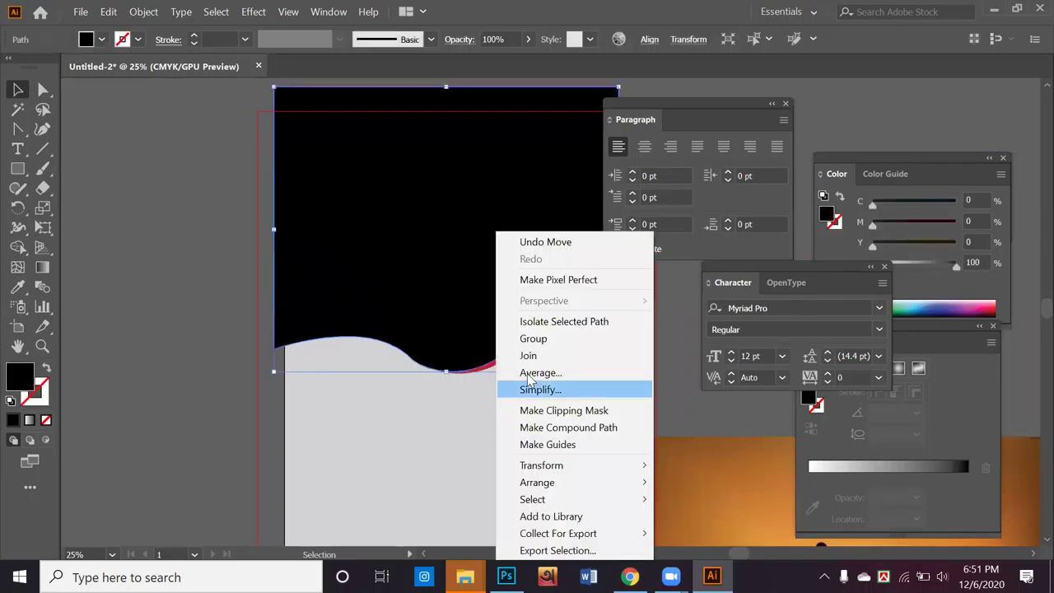
{"action": "left_click", "coordinate": [439, 289]}
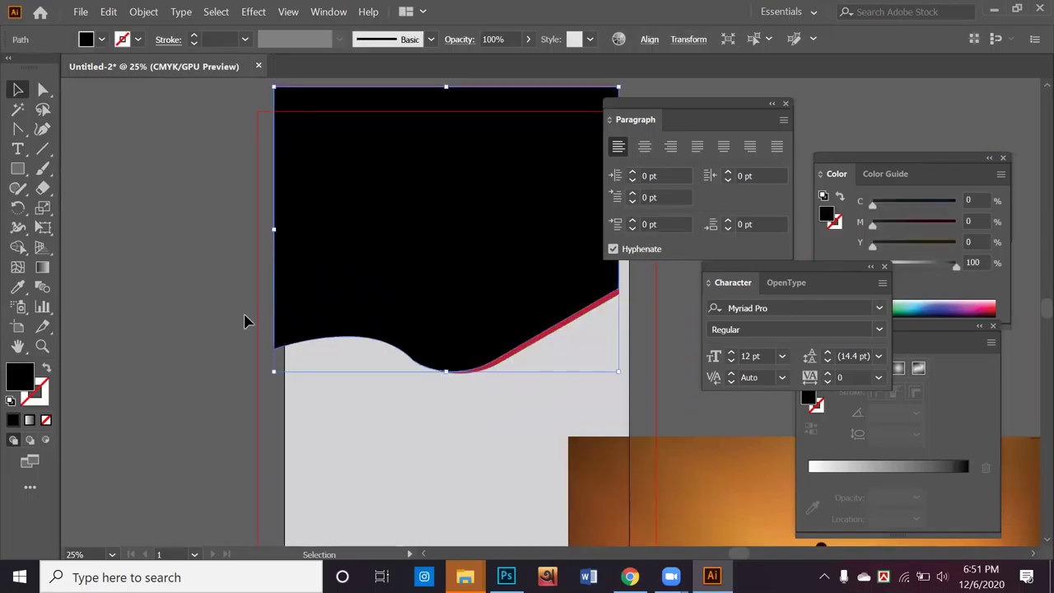
{"action": "key", "text": "ctrl+z"}
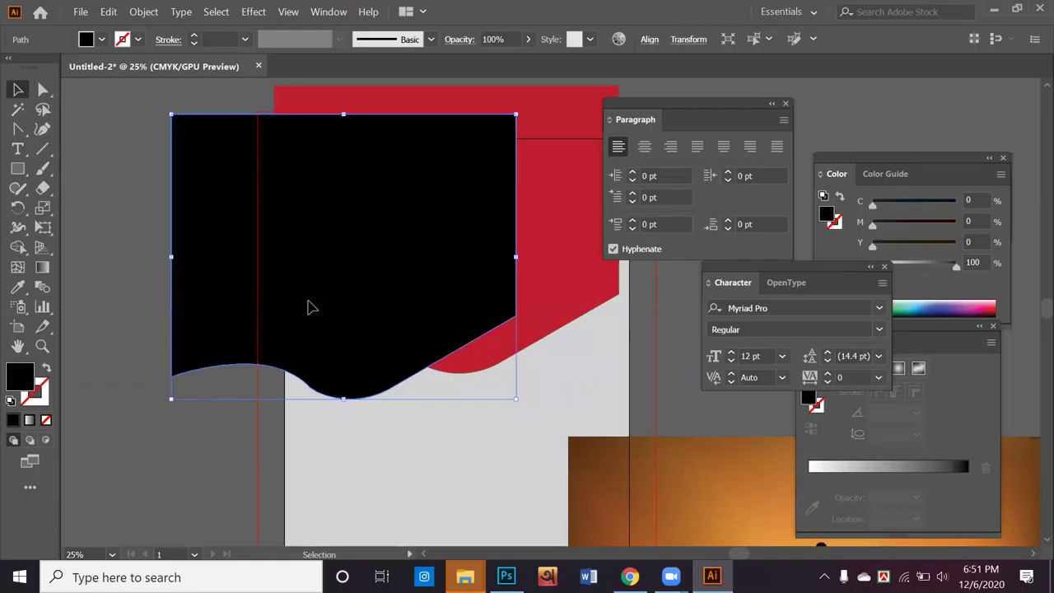
{"action": "key", "text": "ctrl+z"}
Step: Delete the red shape and move the black header shape back onto the upper part of the page
{"action": "left_click", "coordinate": [436, 351]}
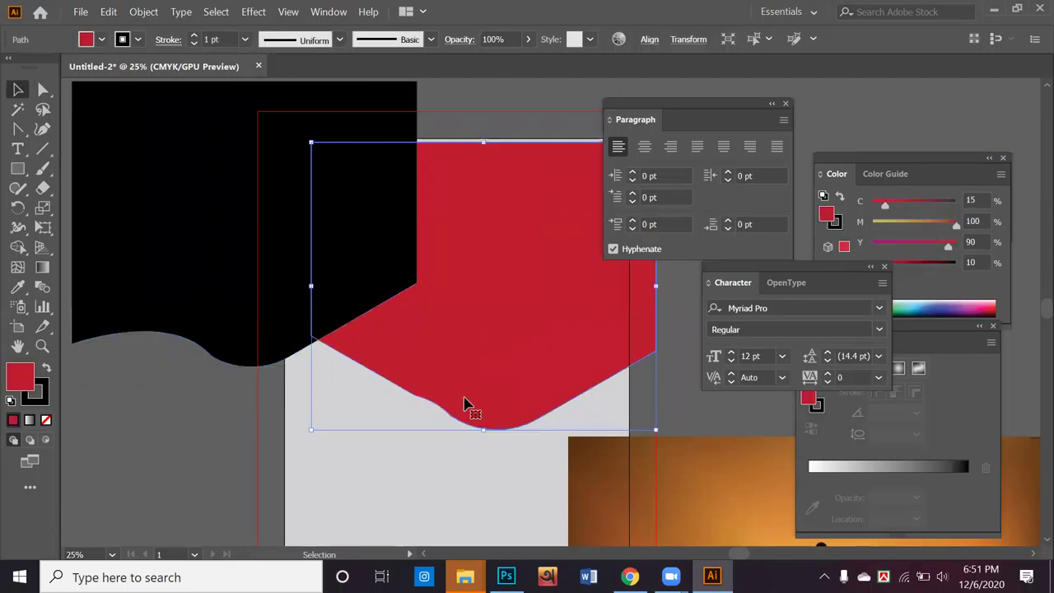
{"action": "key", "text": "Delete"}
{"action": "left_click_drag", "start_coordinate": [254, 277], "coordinate": [457, 295]}
{"action": "left_click", "coordinate": [490, 442]}
Step: Try to clean up the stray overlapping anchor points beside the kink in the black header's lower edge
{"action": "key", "text": "ctrl+1"}
{"action": "left_click", "coordinate": [43, 91]}
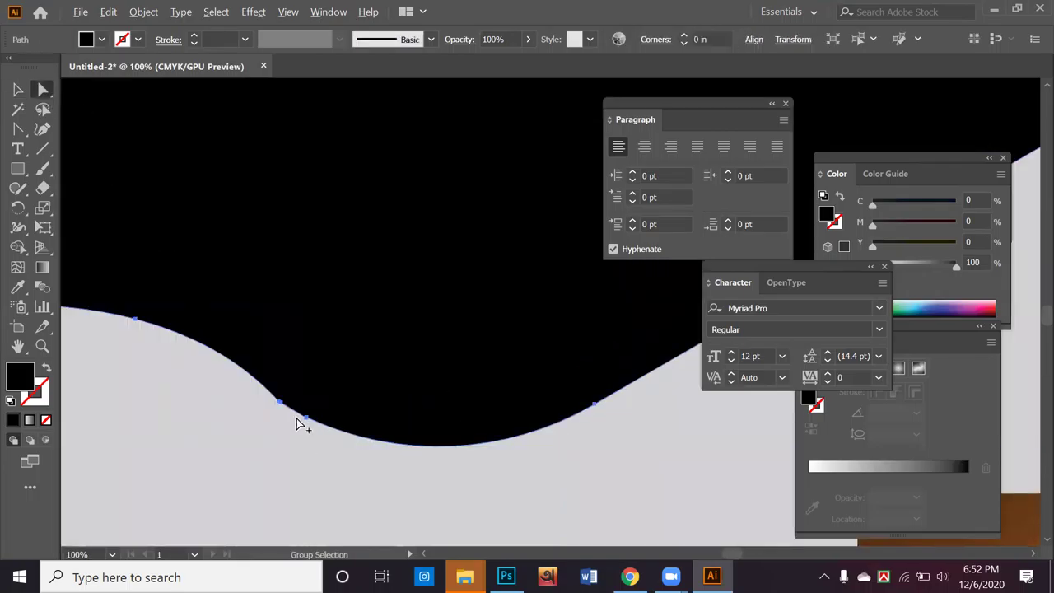
{"action": "scroll", "coordinate": [297, 418], "scroll_direction": "up", "scroll_amount": 7}
{"action": "left_click_drag", "start_coordinate": [162, 308], "coordinate": [290, 322]}
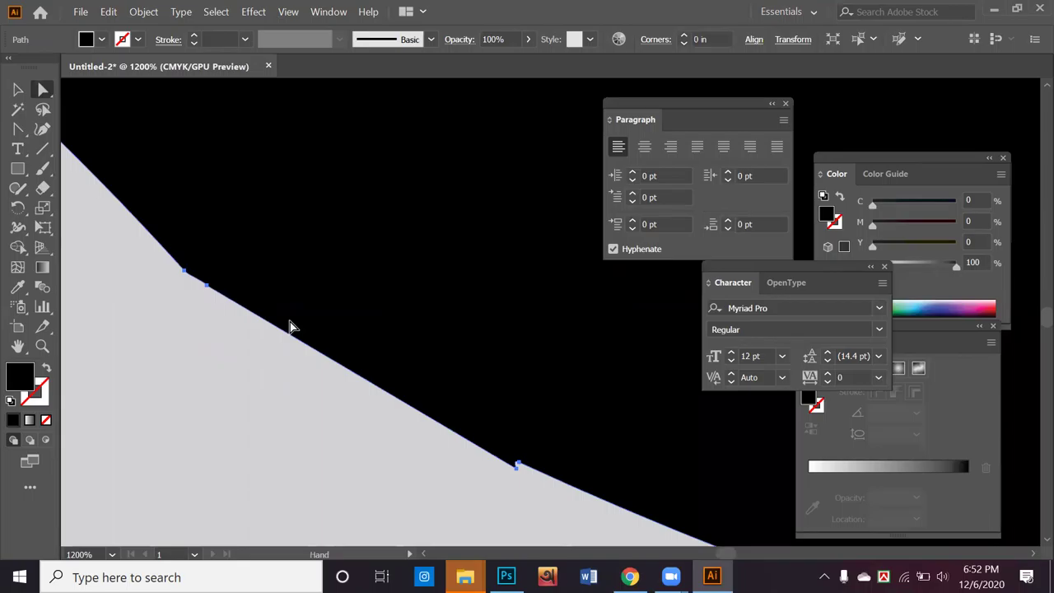
{"action": "scroll", "coordinate": [543, 412], "scroll_direction": "up", "scroll_amount": 3}
{"action": "left_click_drag", "start_coordinate": [544, 406], "coordinate": [238, 318]}
{"action": "left_click", "coordinate": [247, 333]}
{"action": "left_click", "coordinate": [251, 305]}
{"action": "left_click", "coordinate": [238, 287]}
{"action": "left_click", "coordinate": [239, 293]}
{"action": "left_click", "coordinate": [270, 349]}
Step: Reduce the black header shape's height on the page and place a copy of it beside the page
{"action": "key", "text": "ctrl+minus"}
{"action": "key", "text": "ctrl+minus"}
{"action": "key", "text": "ctrl+minus"}
{"action": "key", "text": "ctrl+minus"}
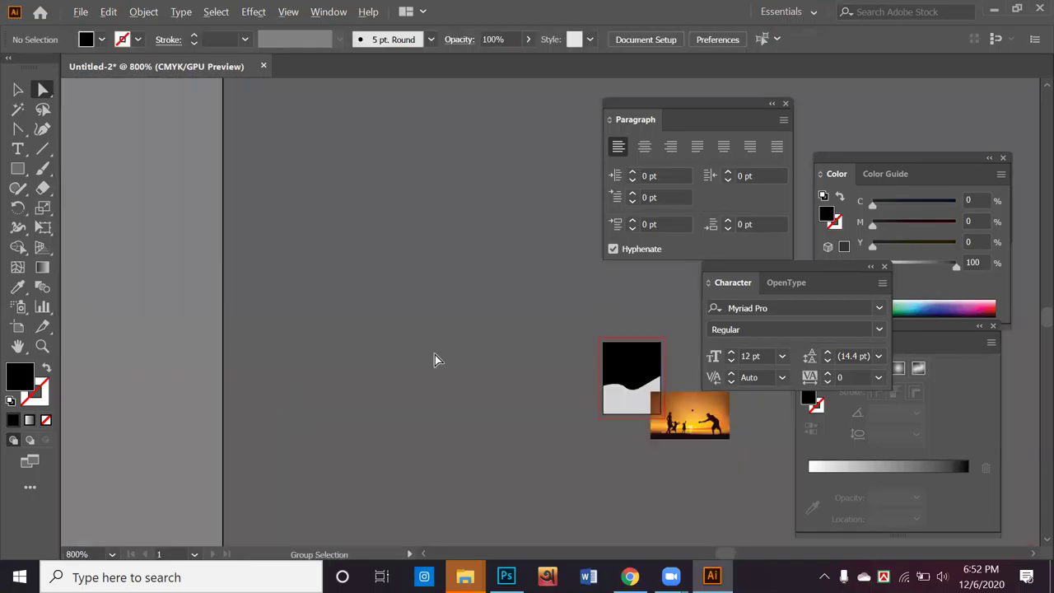
{"action": "key", "text": "ctrl+minus"}
{"action": "key", "text": "ctrl+plus"}
{"action": "left_click_drag", "start_coordinate": [619, 388], "coordinate": [193, 254]}
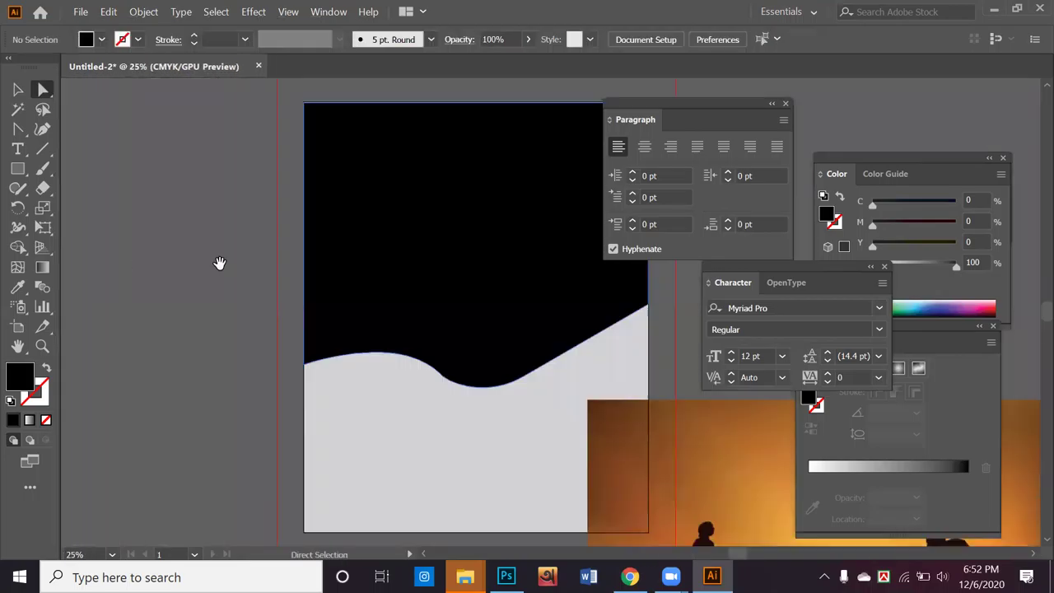
{"action": "key", "text": "ctrl+minus"}
{"action": "left_click", "coordinate": [482, 306]}
{"action": "left_click", "coordinate": [19, 91]}
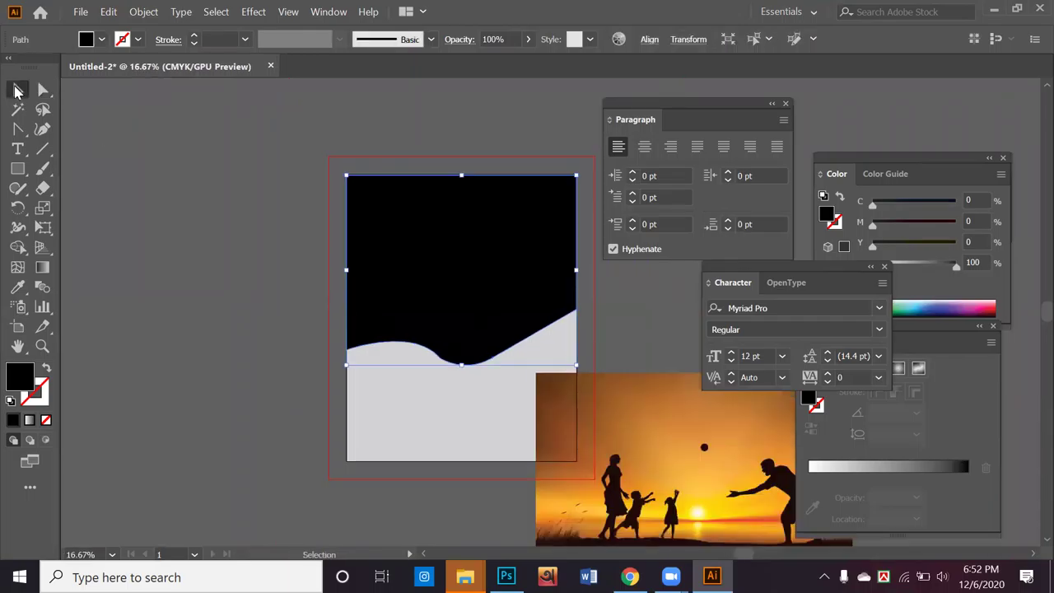
{"action": "left_click_drag", "start_coordinate": [464, 363], "coordinate": [154, 423]}
Step: Align the sunset photo with the page's upper-left corner and scale it to the header's height, about 18 by 10.8 in
{"action": "left_click_drag", "start_coordinate": [537, 459], "coordinate": [354, 215]}
{"action": "mouse_move", "coordinate": [662, 365]}
{"action": "left_mouse_down"}
{"action": "mouse_move", "coordinate": [607, 372]}
{"action": "mouse_move", "coordinate": [663, 367]}
{"action": "left_mouse_up"}
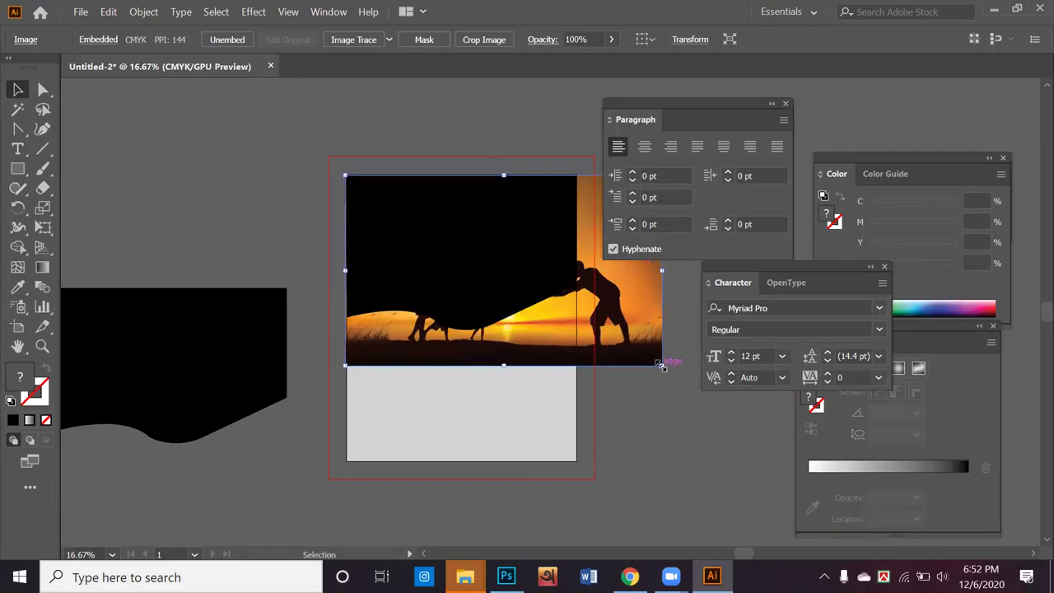
{"action": "left_click_drag", "start_coordinate": [659, 366], "coordinate": [607, 358]}
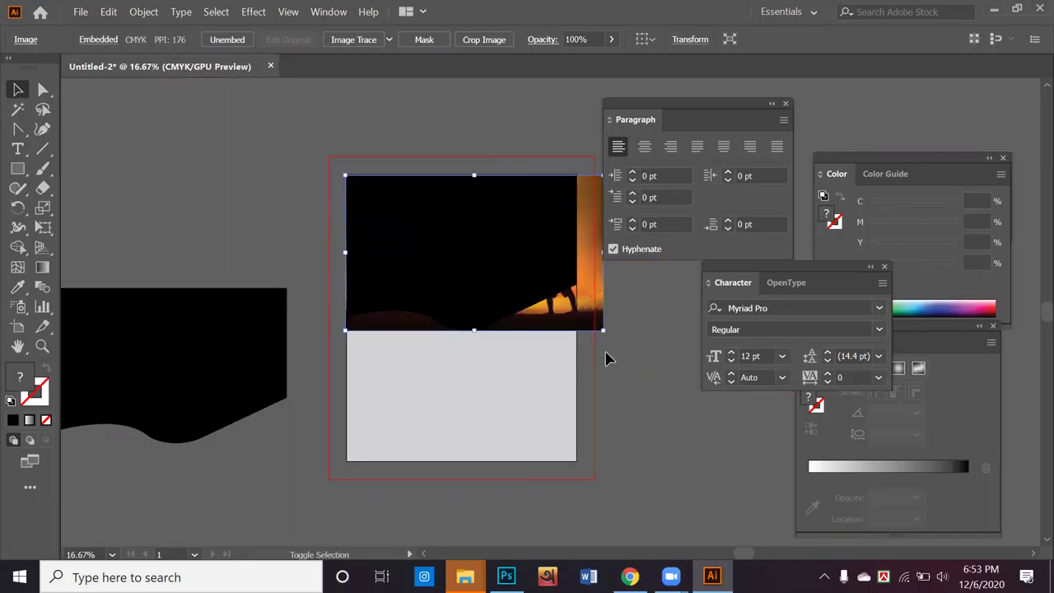
Step: Try bringing the sunset photo to the front of the black header shape
{"action": "right_click", "coordinate": [564, 318]}
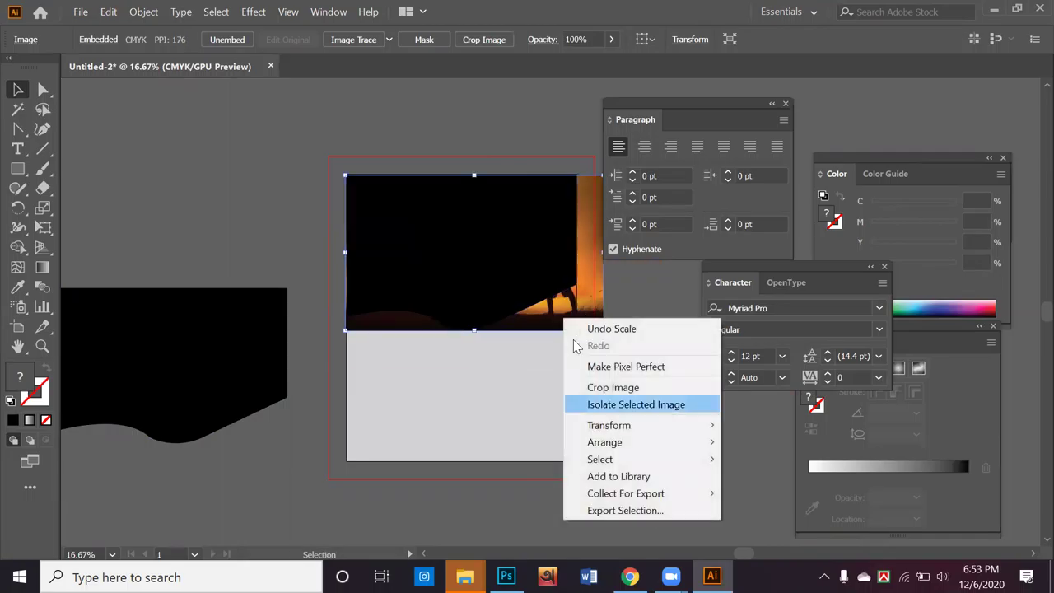
{"action": "mouse_move", "coordinate": [623, 459]}
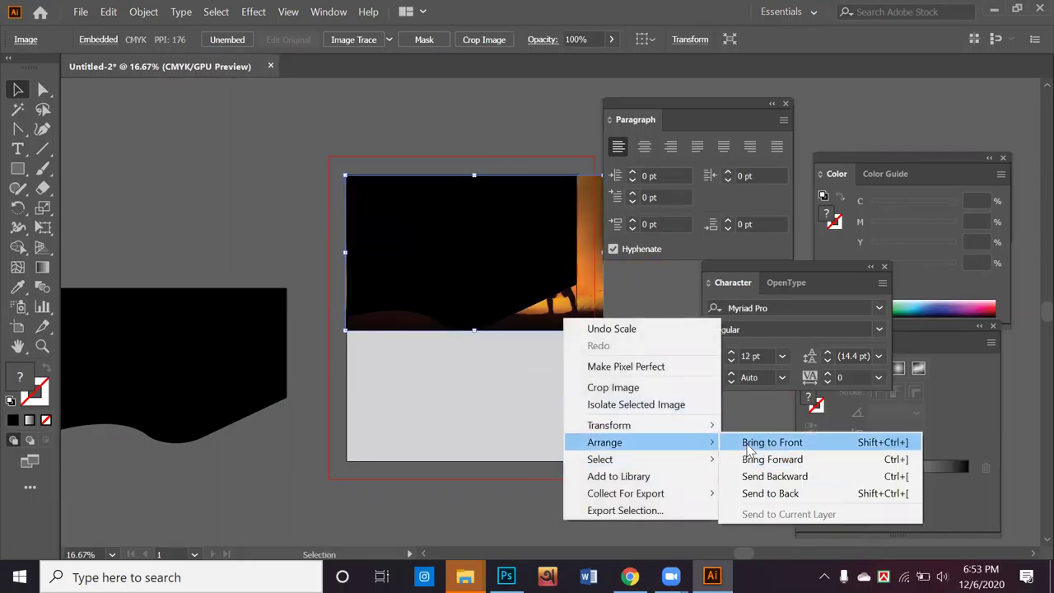
{"action": "left_click", "coordinate": [750, 447]}
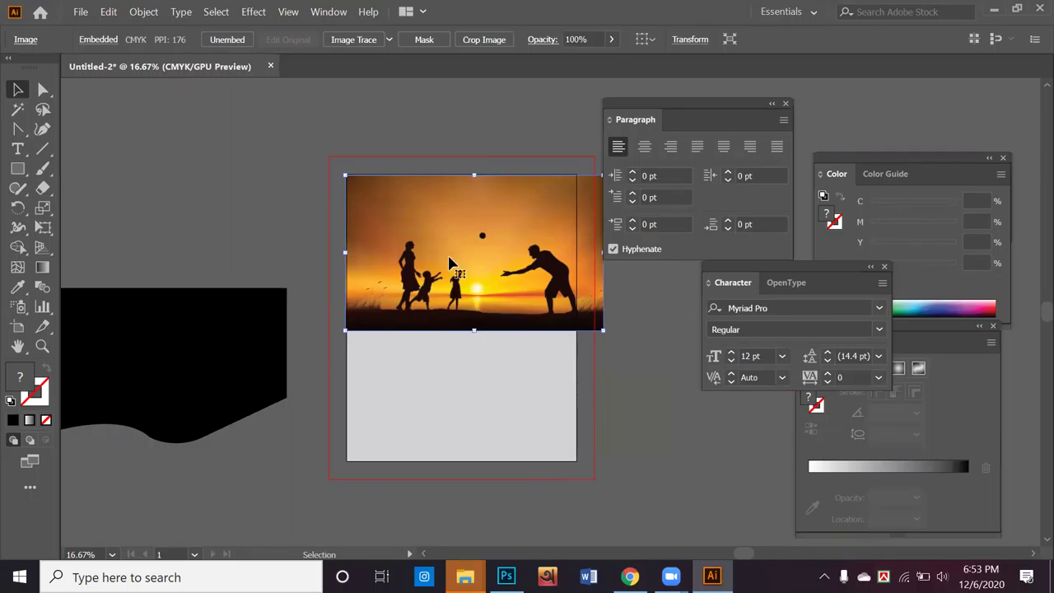
{"action": "key", "text": "ctrl+z"}
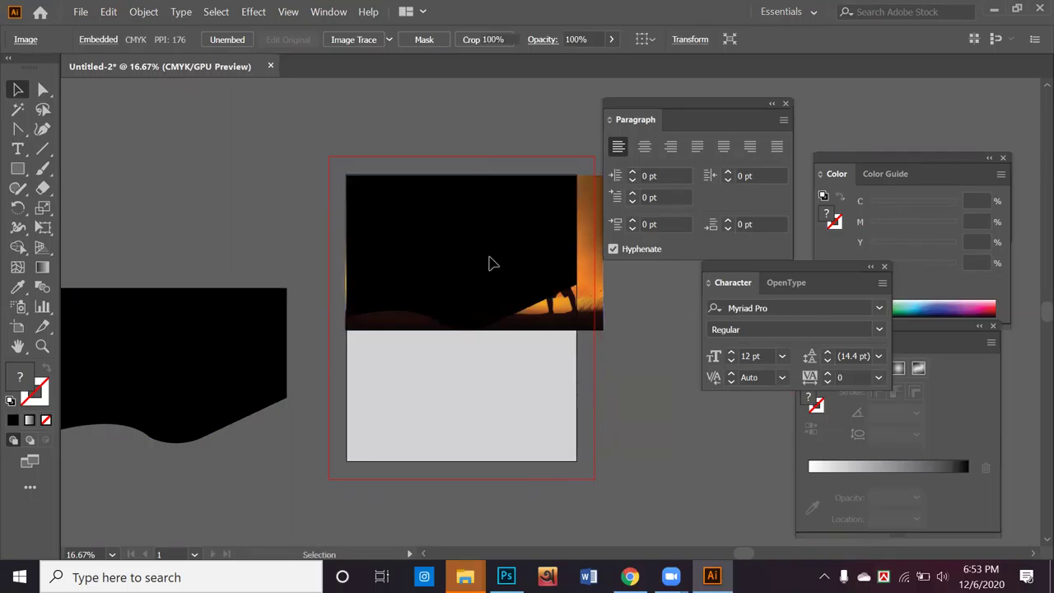
Step: Lower the opacity of the black header shape over the photo to 71%
{"action": "left_click", "coordinate": [448, 112]}
{"action": "left_click", "coordinate": [527, 41]}
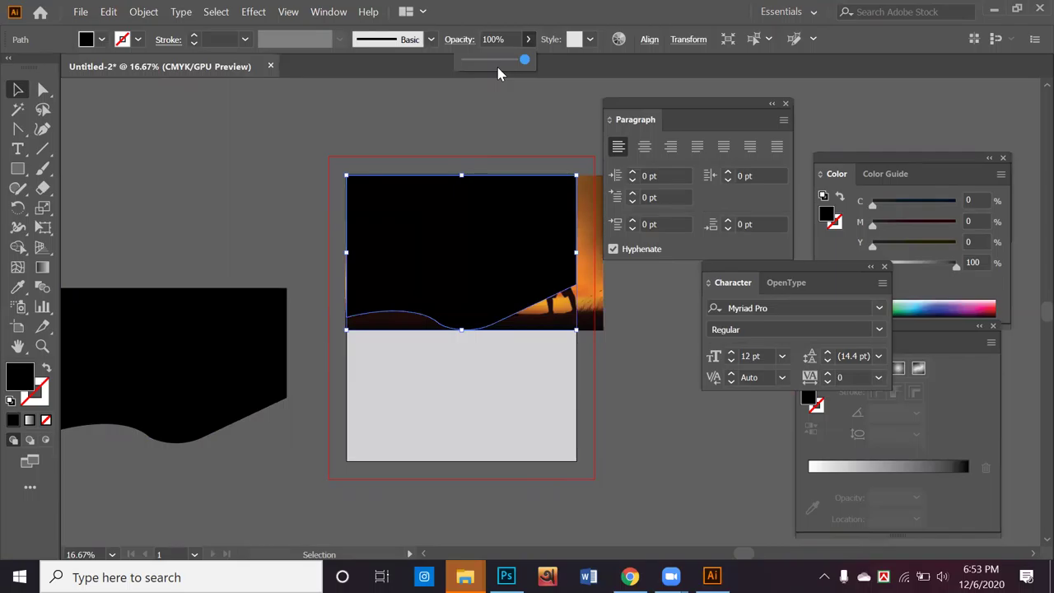
{"action": "left_click_drag", "start_coordinate": [498, 61], "coordinate": [508, 61]}
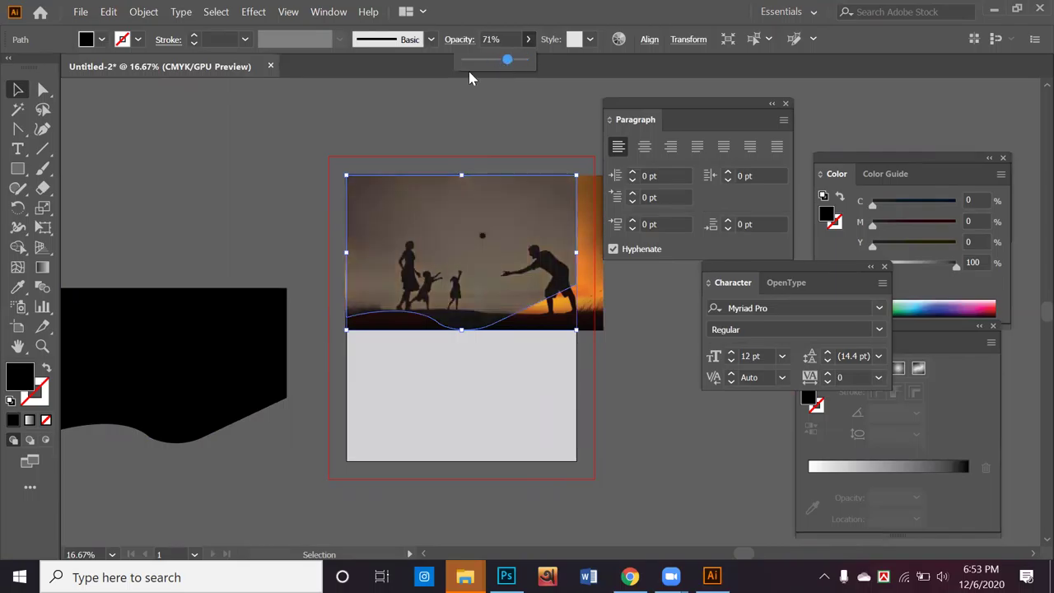
Step: Shift the sunset photo sideways until its right edge lines up with the header shape's right edge
{"action": "left_click", "coordinate": [614, 280]}
{"action": "left_click_drag", "start_coordinate": [598, 287], "coordinate": [581, 288]}
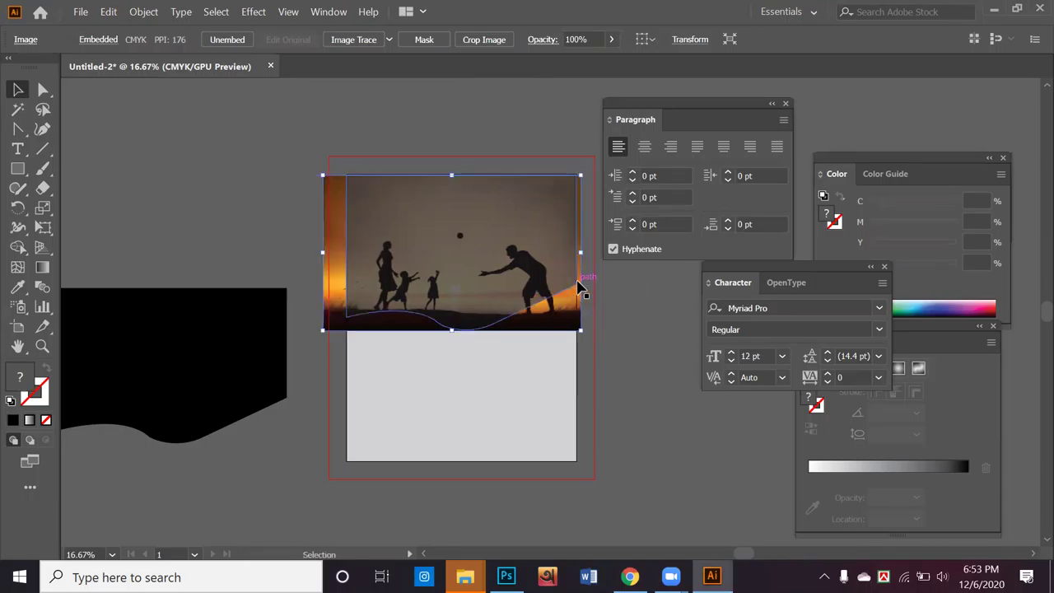
{"action": "key", "text": "Right"}
{"action": "key", "text": "Right"}
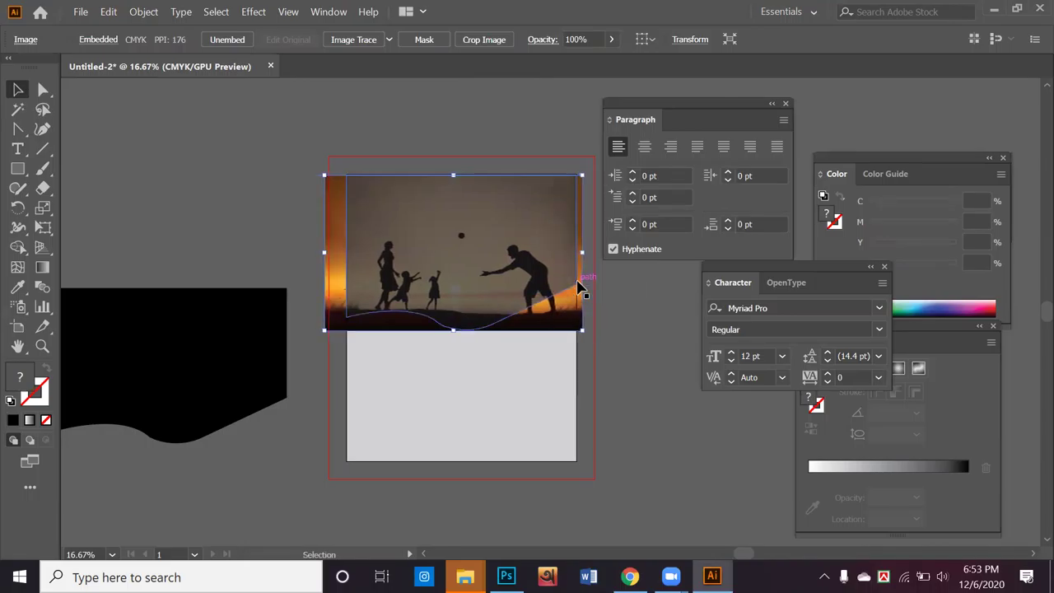
{"action": "key", "text": "Left"}
{"action": "key", "text": "Left"}
{"action": "key", "text": "Left"}
{"action": "key", "text": "Left"}
{"action": "key", "text": "Left"}
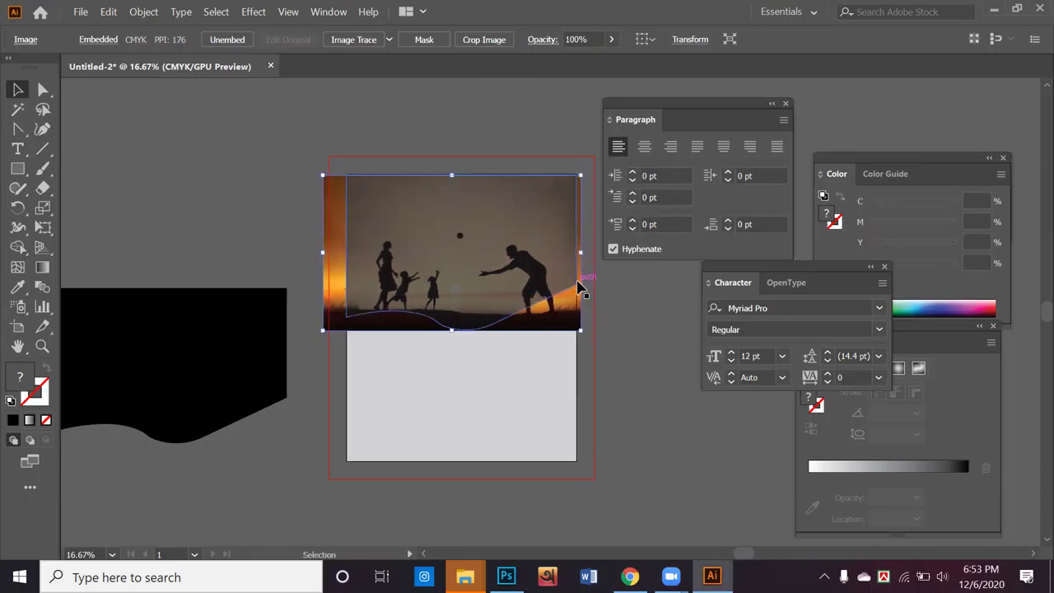
{"action": "key", "text": "Left"}
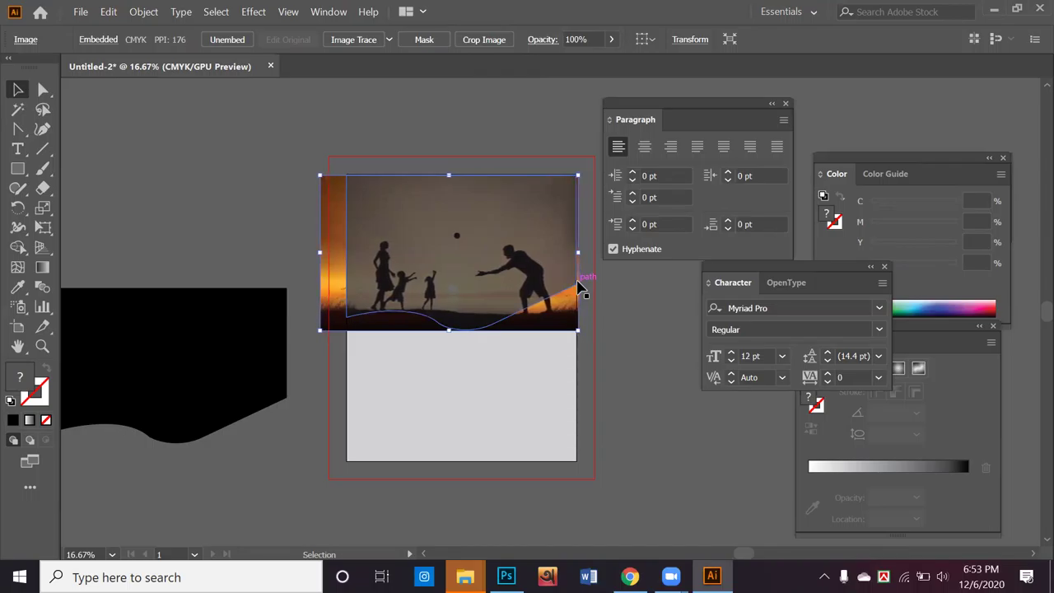
{"action": "left_click_drag", "start_coordinate": [571, 326], "coordinate": [567, 324]}
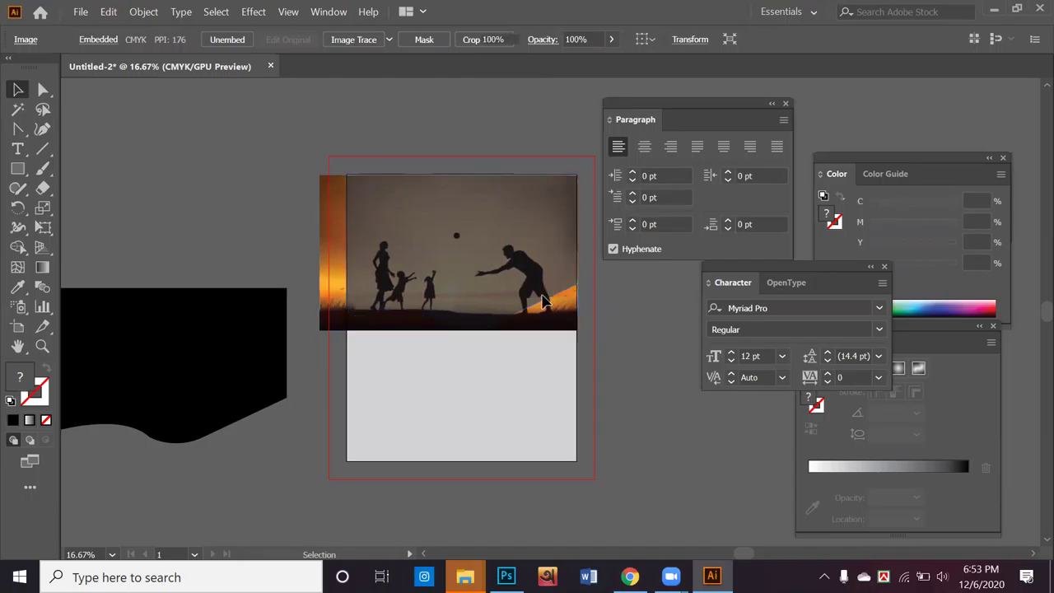
Step: Clip the sunset photo into the curved header shape with a clipping mask
{"action": "left_click", "coordinate": [565, 318]}
{"action": "left_click", "coordinate": [527, 258], "text": "shift"}
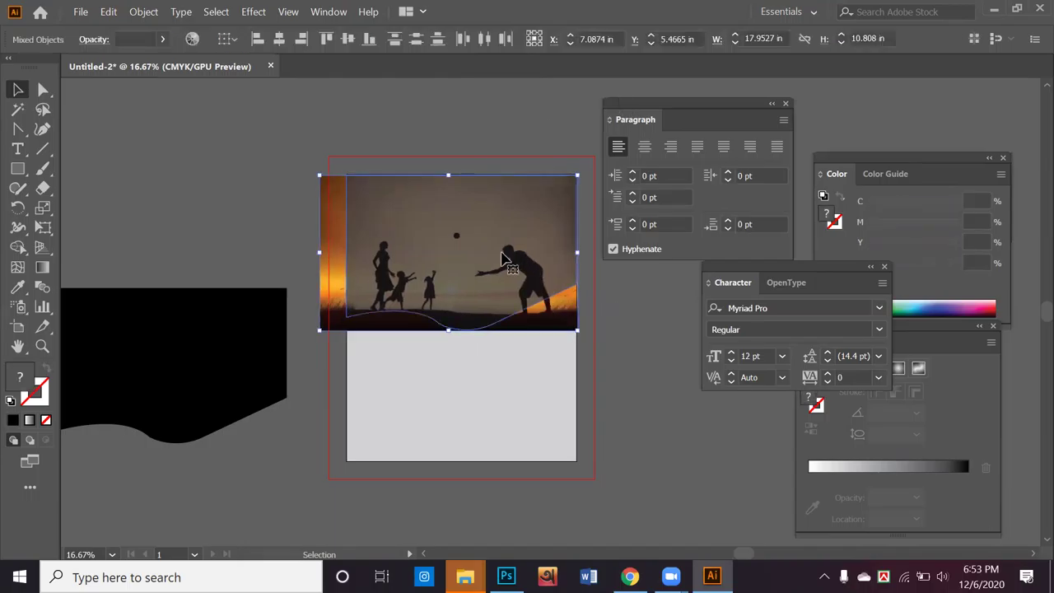
{"action": "right_click", "coordinate": [501, 259]}
{"action": "left_click", "coordinate": [568, 385]}
Step: Move the spare black header copy over the clipped photo and fill it with red (C 0, M 100, Y 100, K 0)
{"action": "left_click_drag", "start_coordinate": [252, 393], "coordinate": [528, 320]}
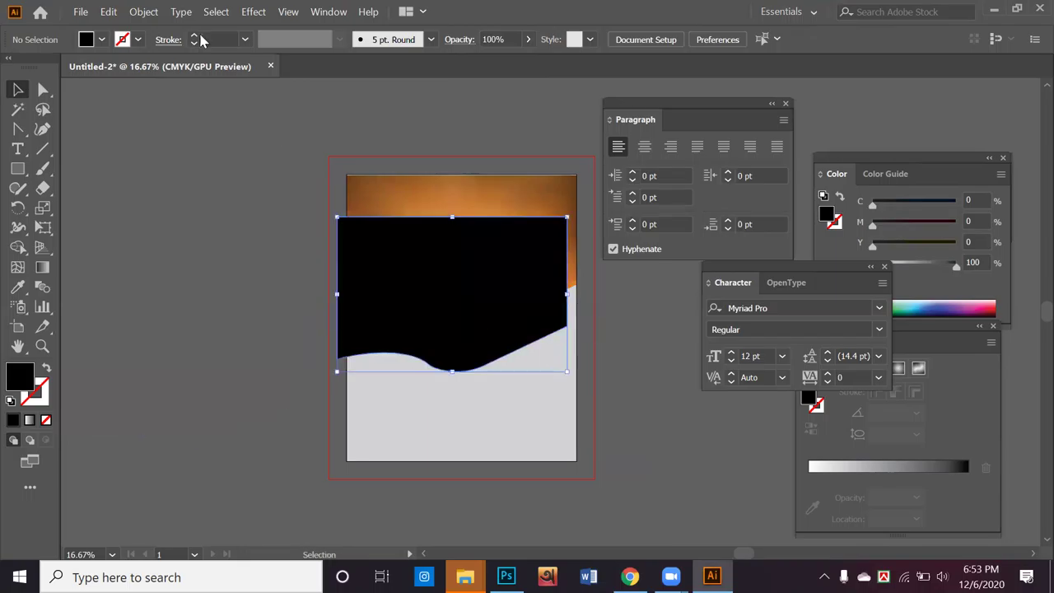
{"action": "left_click", "coordinate": [102, 39]}
{"action": "left_click", "coordinate": [51, 68]}
{"action": "left_click_drag", "start_coordinate": [439, 331], "coordinate": [437, 296]}
Step: Send the red shape backward behind the clipped photo and fit it to the page's width and top edge as a curved band
{"action": "right_click", "coordinate": [438, 297]}
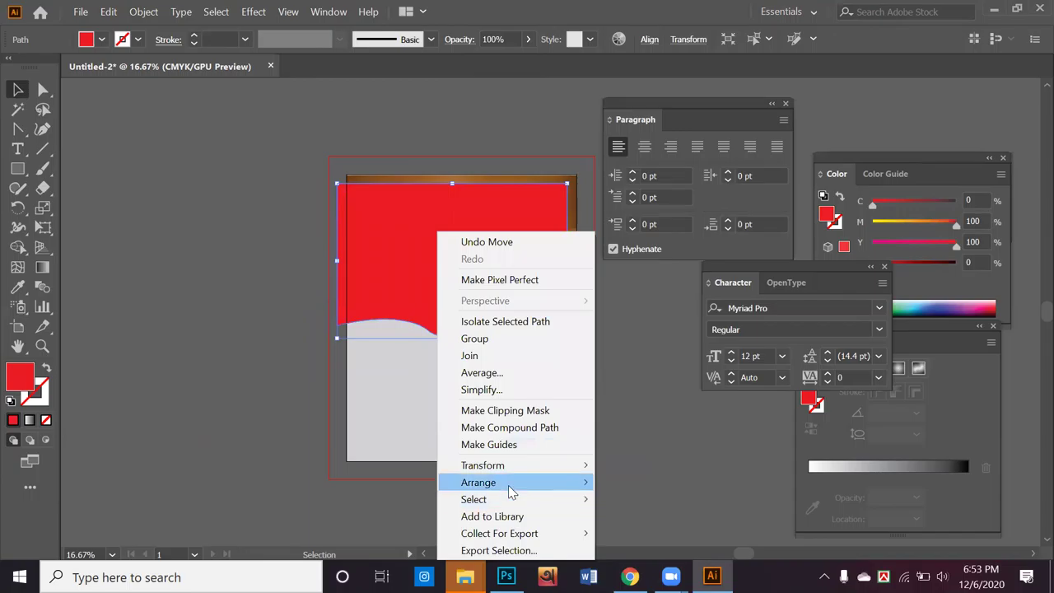
{"action": "mouse_move", "coordinate": [510, 491]}
{"action": "left_click", "coordinate": [655, 516]}
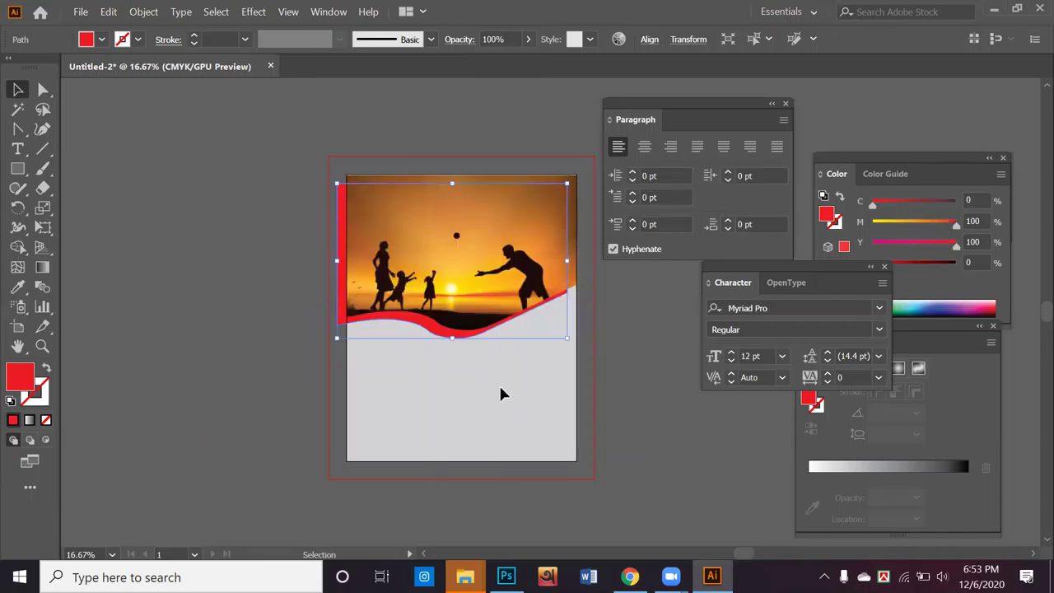
{"action": "left_click_drag", "start_coordinate": [430, 332], "coordinate": [447, 332]}
{"action": "left_click_drag", "start_coordinate": [462, 181], "coordinate": [461, 170]}
{"action": "left_click", "coordinate": [499, 370]}
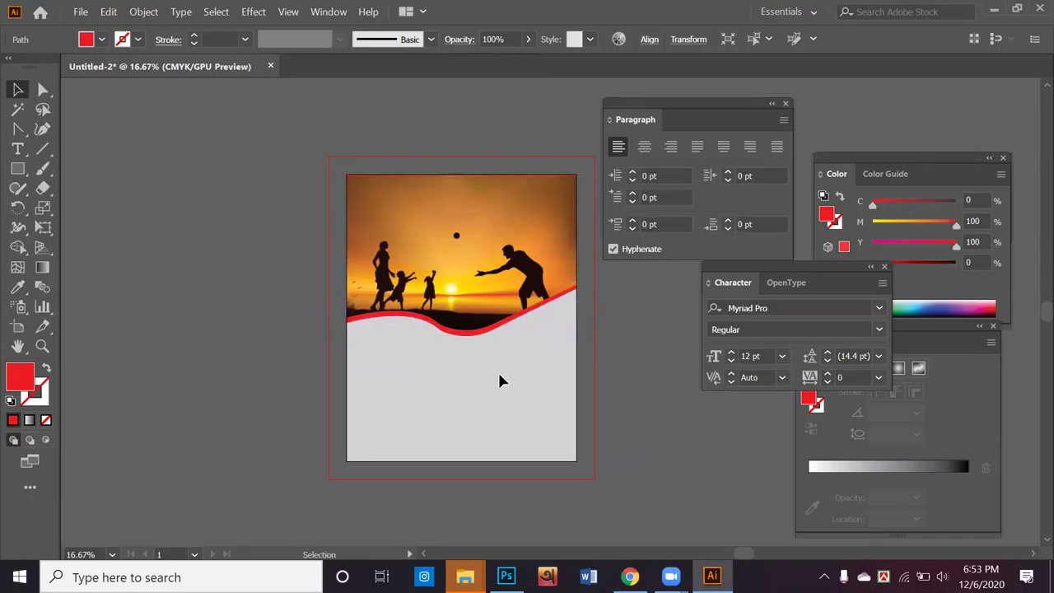
Step: Reduce the red shape's height slightly so that it forms a thinner curved band beneath the sunset photo
{"action": "left_click", "coordinate": [401, 330]}
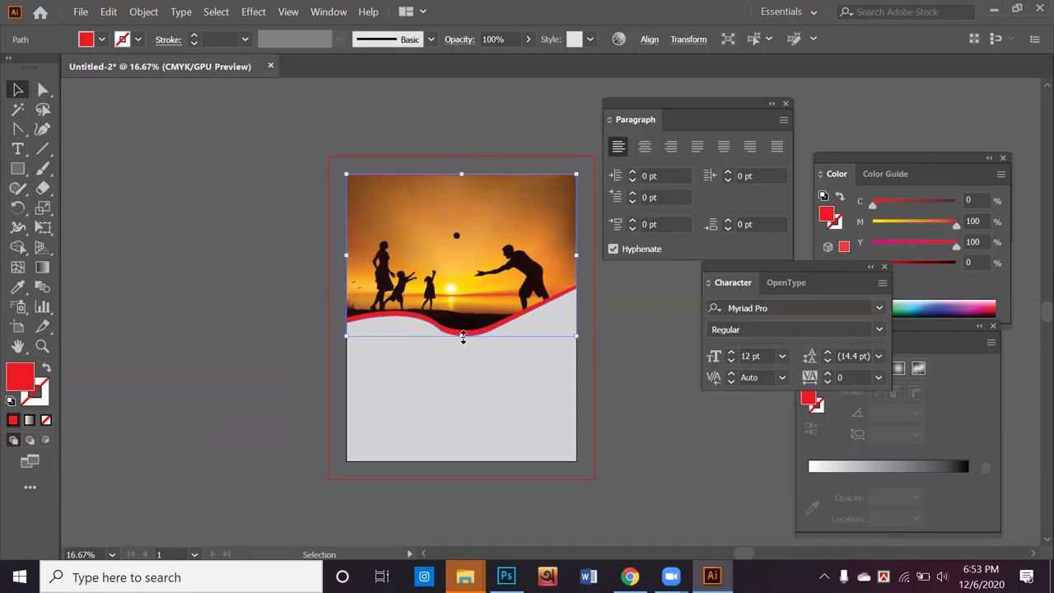
{"action": "left_click_drag", "start_coordinate": [463, 336], "coordinate": [464, 334]}
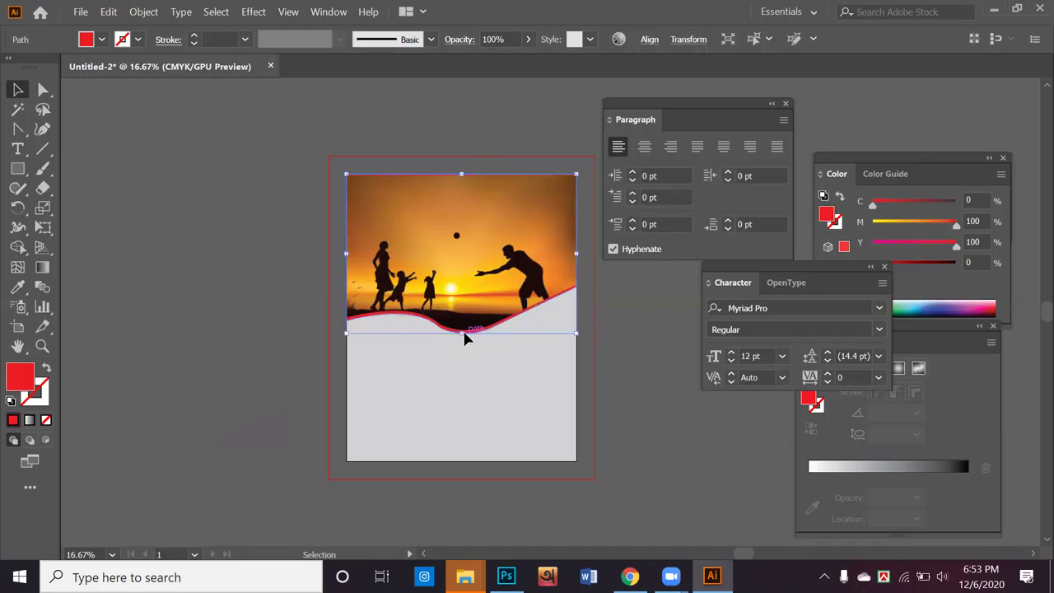
{"action": "left_click", "coordinate": [449, 385]}
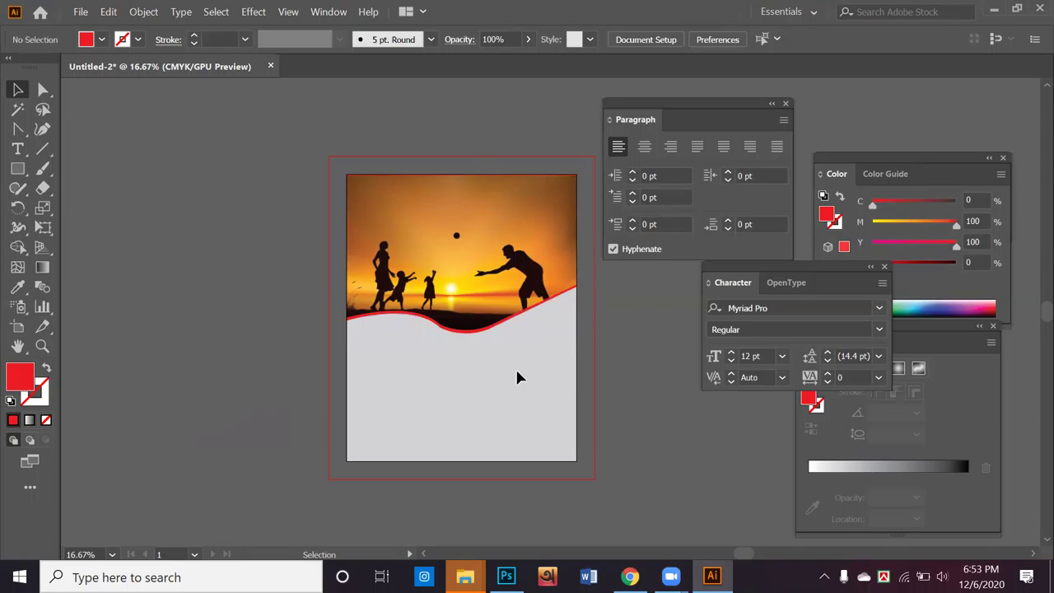
{"action": "left_click_drag", "start_coordinate": [272, 157], "coordinate": [640, 435]}
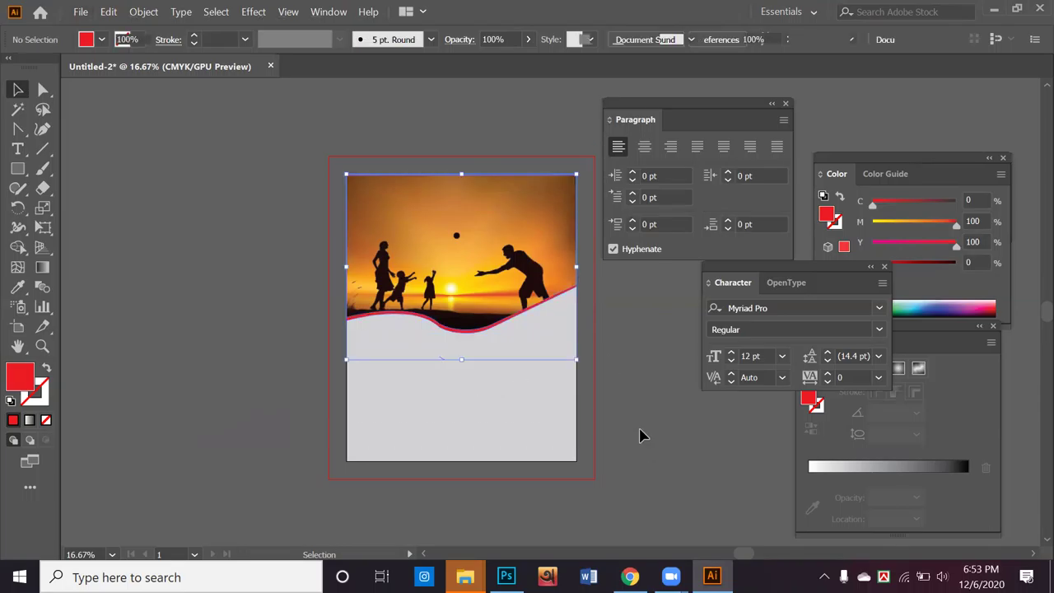
{"action": "left_click", "coordinate": [591, 450]}
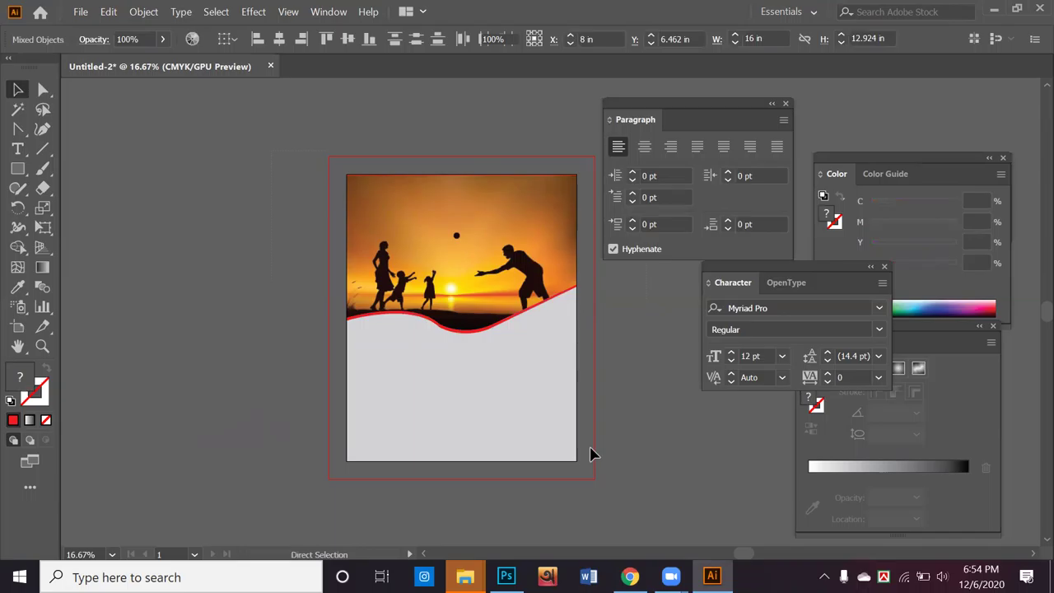
Step: Draw a rectangle about 15.38 in by 8.39 in below the artboard and fill it with light blue (C 70, M 15, Y 0, K 0)
{"action": "scroll", "coordinate": [392, 336], "scroll_direction": "up", "scroll_amount": 2}
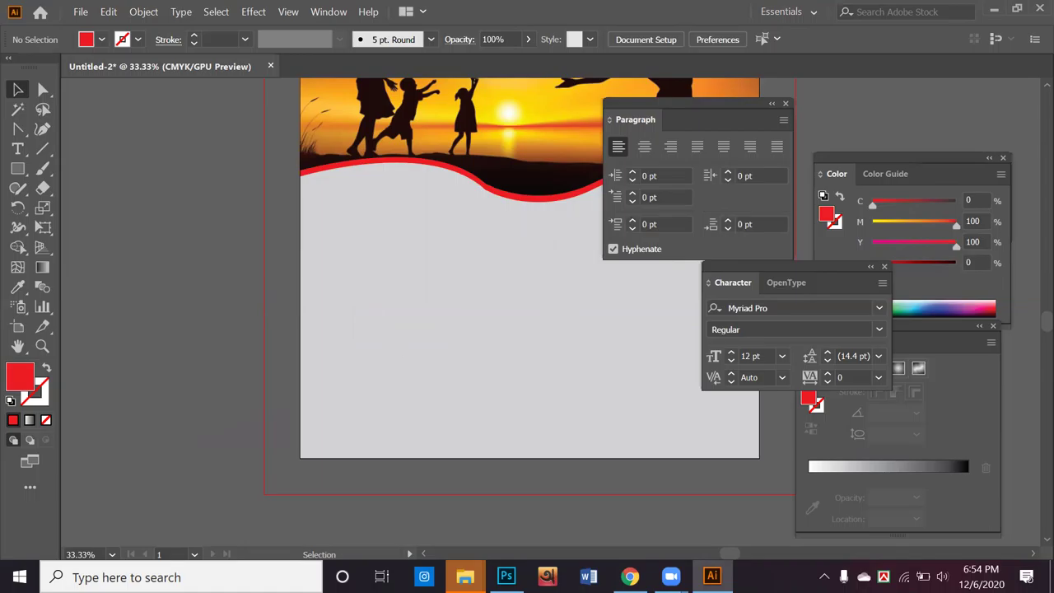
{"action": "scroll", "coordinate": [462, 313], "scroll_direction": "down", "scroll_amount": 1}
{"action": "scroll", "coordinate": [169, 170], "scroll_direction": "down", "scroll_amount": 3}
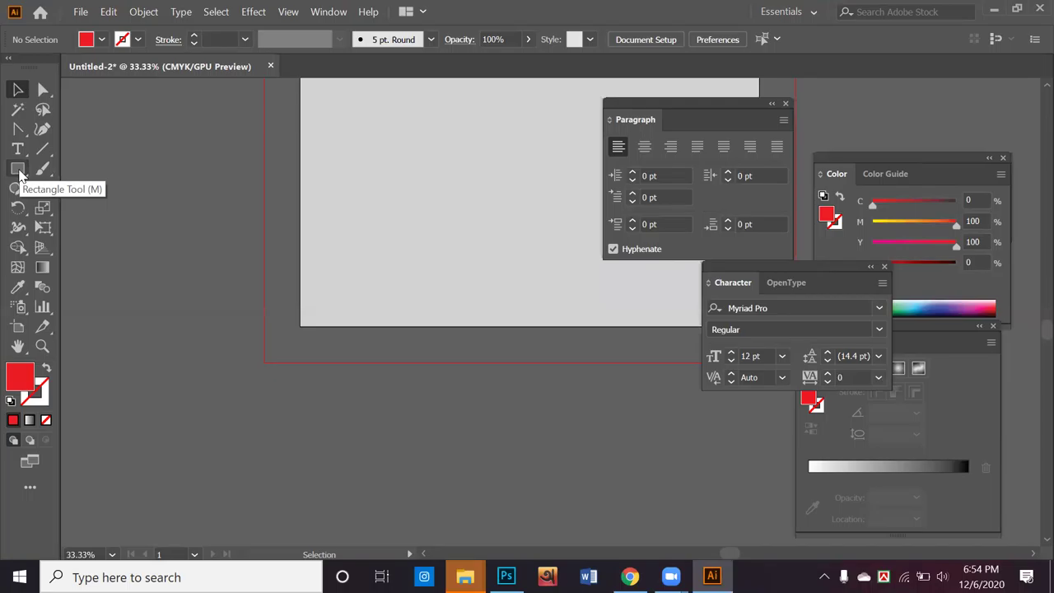
{"action": "left_click", "coordinate": [19, 168]}
{"action": "scroll", "coordinate": [278, 370], "scroll_direction": "down", "scroll_amount": 6}
{"action": "left_click_drag", "start_coordinate": [224, 261], "coordinate": [666, 500]}
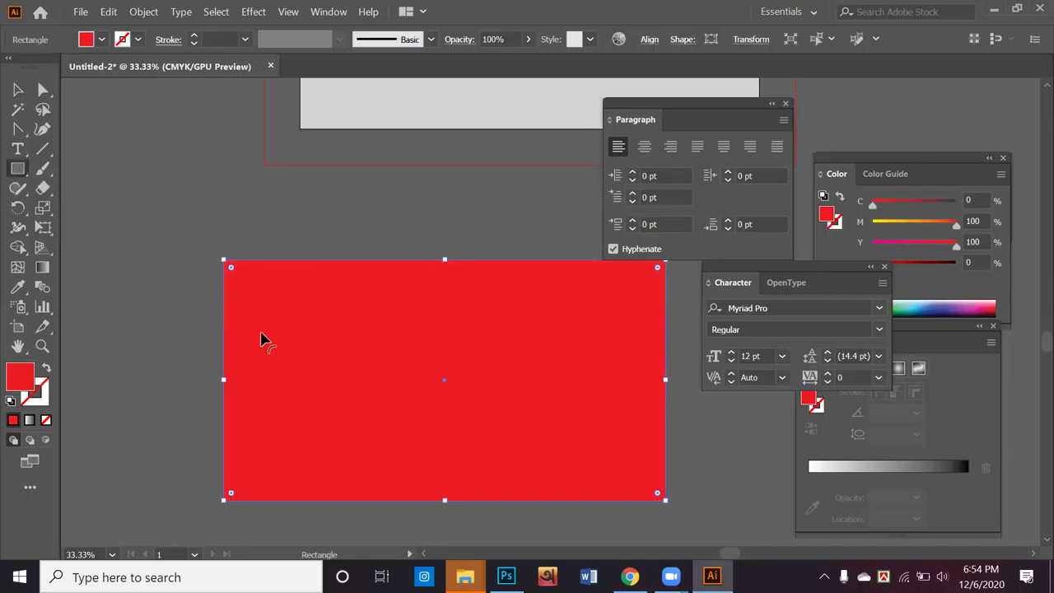
{"action": "left_click", "coordinate": [101, 39]}
{"action": "left_click", "coordinate": [115, 82]}
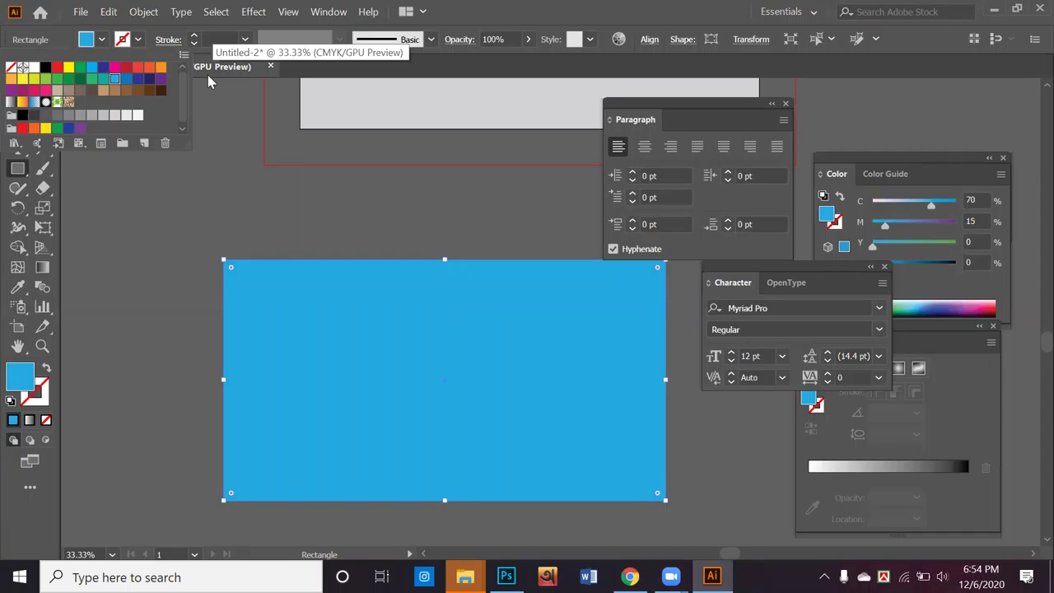
Step: Open Split Into Grid for the blue rectangle and turn on the preview
{"action": "left_click", "coordinate": [151, 12]}
{"action": "left_click", "coordinate": [151, 11]}
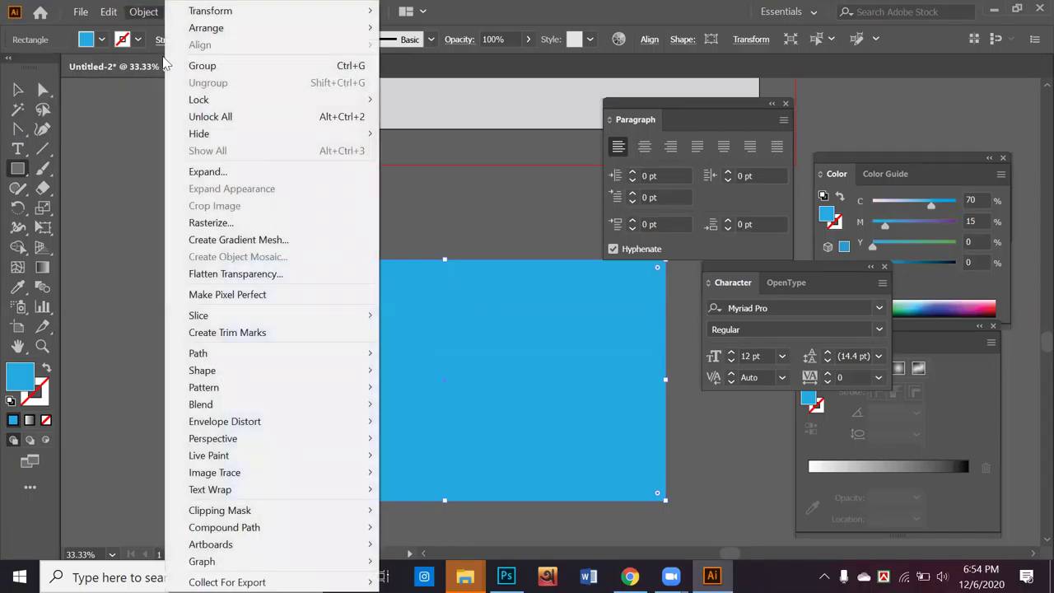
{"action": "mouse_move", "coordinate": [215, 357]}
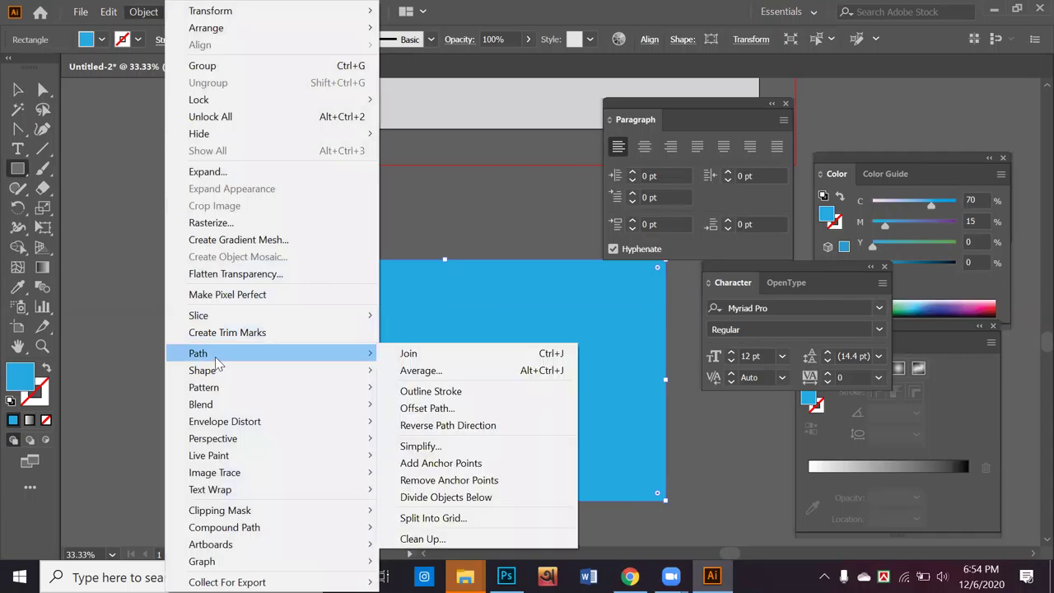
{"action": "left_click", "coordinate": [487, 525]}
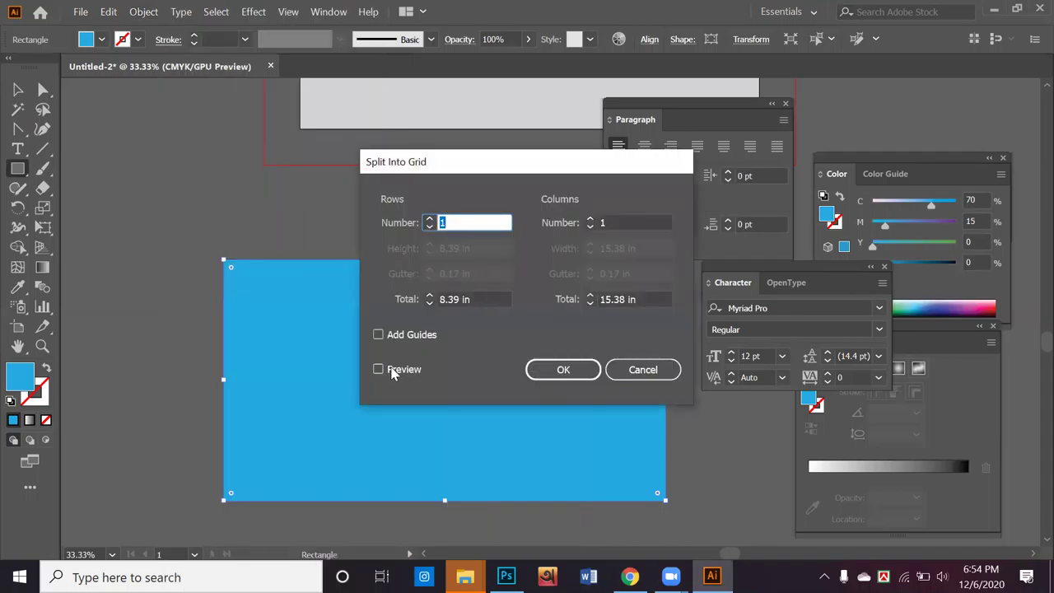
{"action": "left_click", "coordinate": [393, 373]}
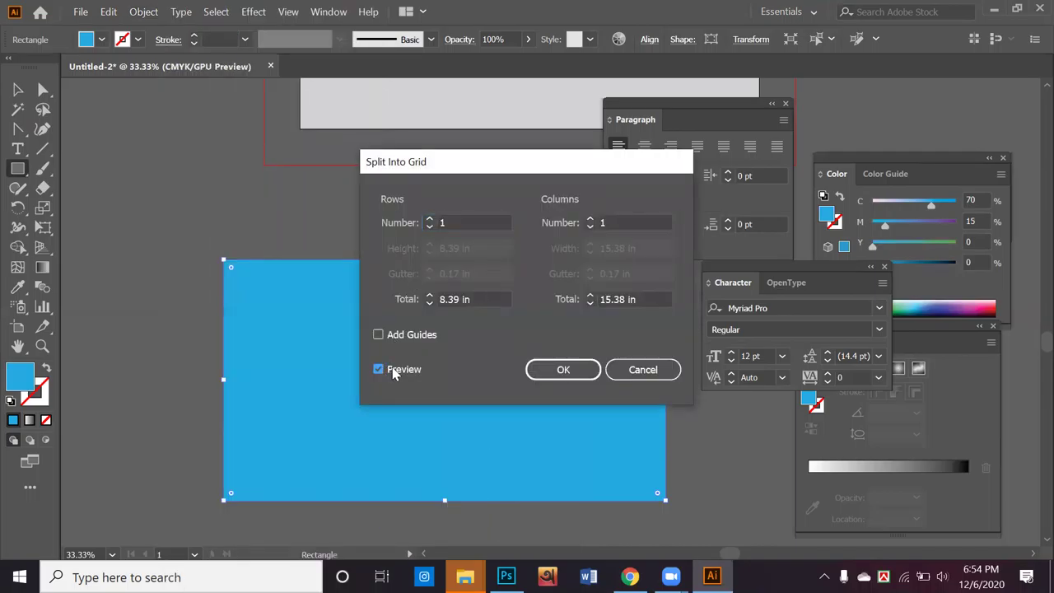
Step: Preview splitting the rectangle into three rows, and into a single row with three columns
{"action": "left_click", "coordinate": [463, 225]}
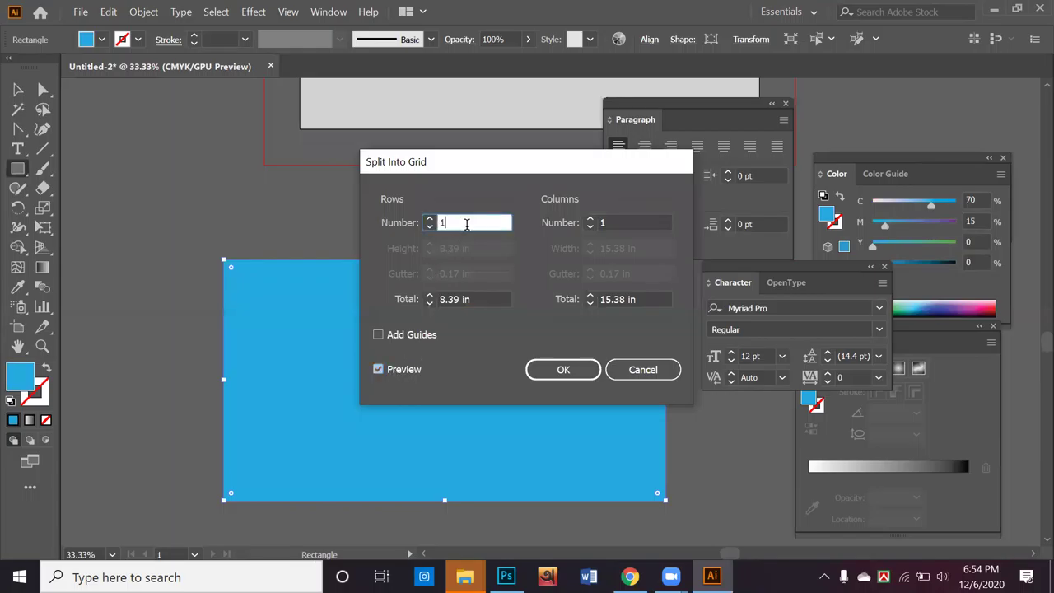
{"action": "type", "text": "3"}
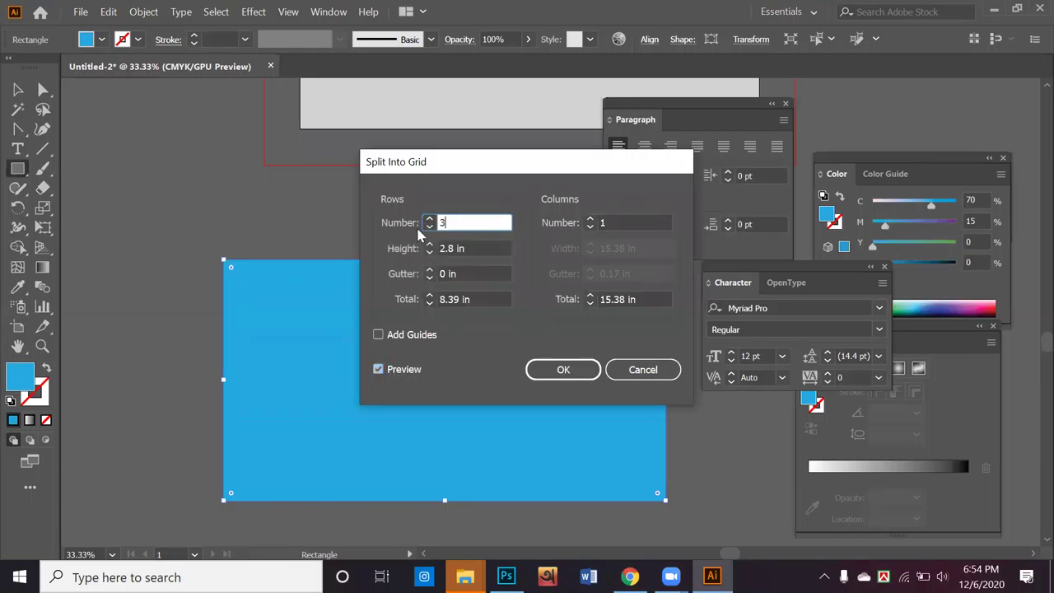
{"action": "left_click_drag", "start_coordinate": [465, 171], "coordinate": [578, 70]}
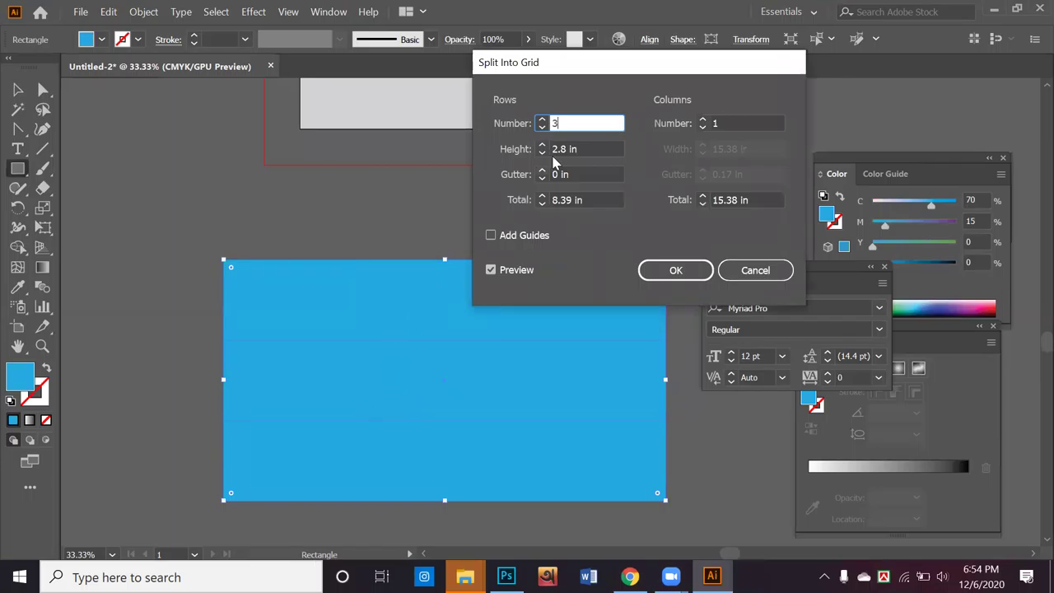
{"action": "left_click", "coordinate": [542, 127]}
{"action": "left_click_drag", "start_coordinate": [567, 124], "coordinate": [539, 124]}
{"action": "type", "text": "1"}
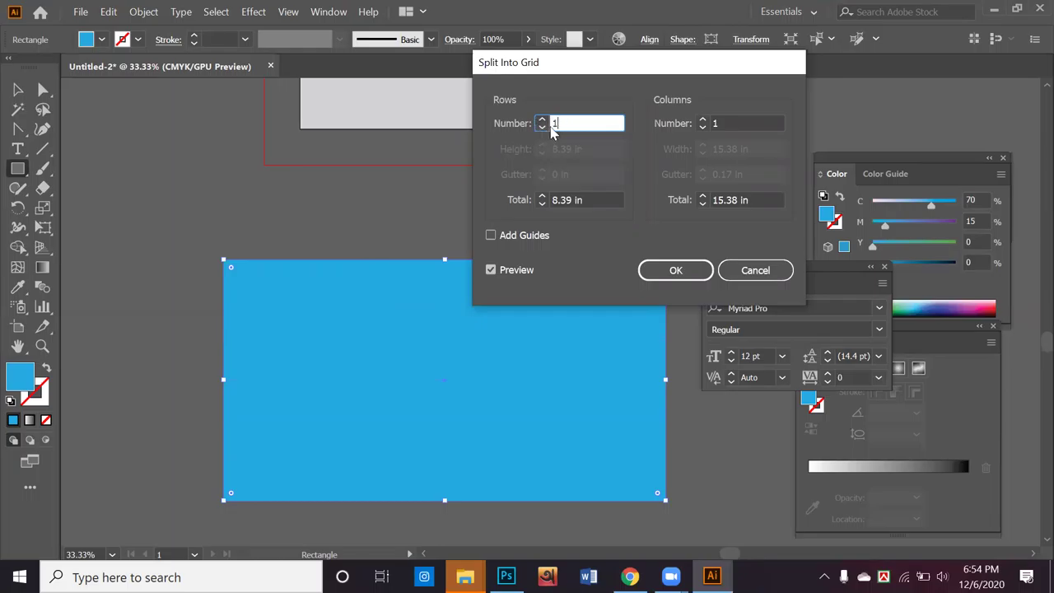
{"action": "double_click", "coordinate": [717, 124]}
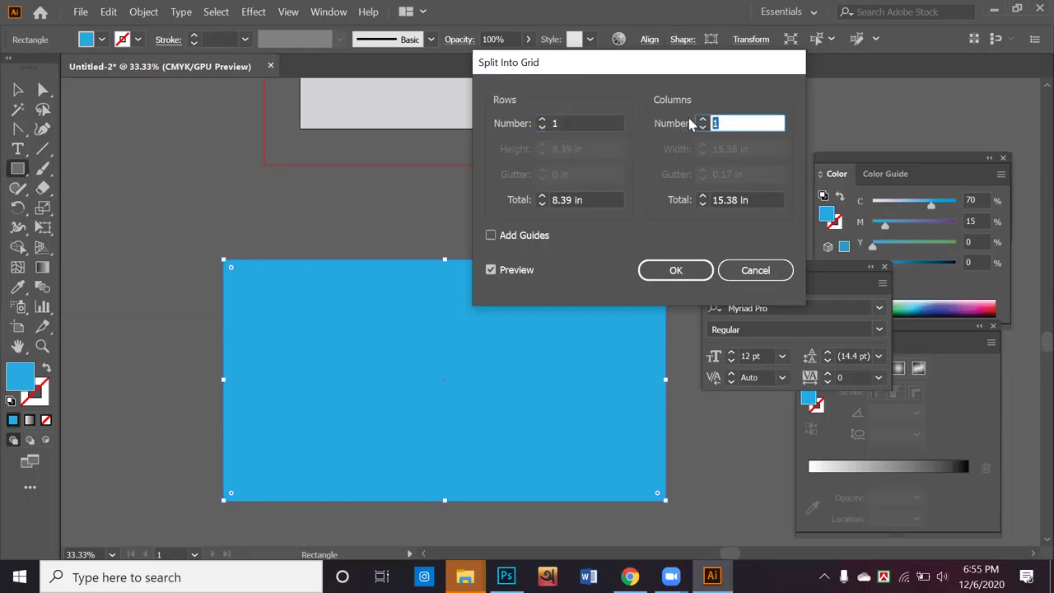
{"action": "type", "text": "3"}
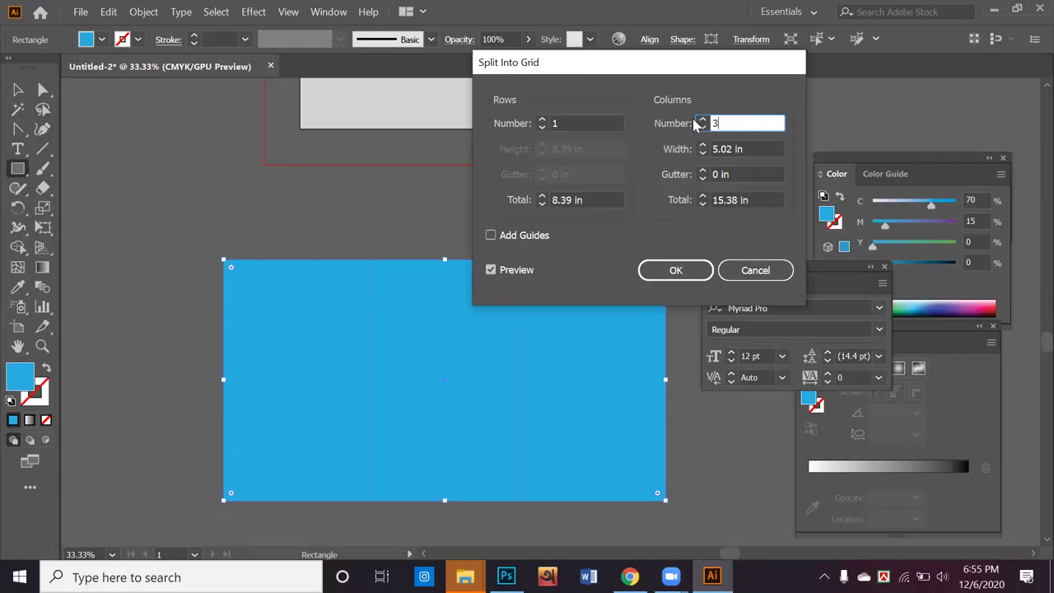
Step: Split the blue rectangle into a grid of 6 rows and 7 columns
{"action": "double_click", "coordinate": [560, 122]}
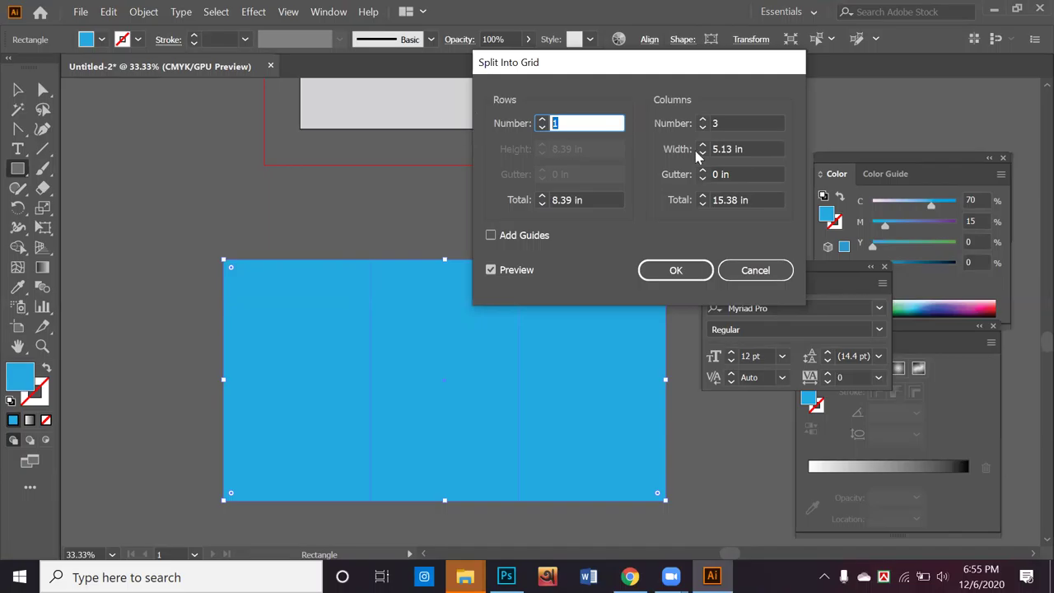
{"action": "left_click_drag", "start_coordinate": [563, 61], "coordinate": [597, 68]}
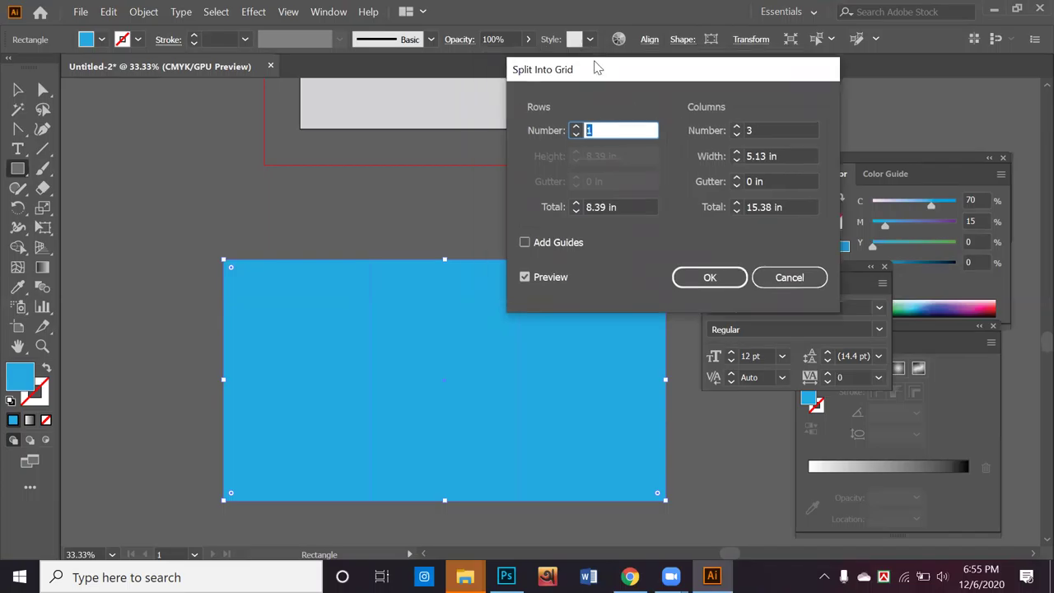
{"action": "left_click", "coordinate": [550, 280]}
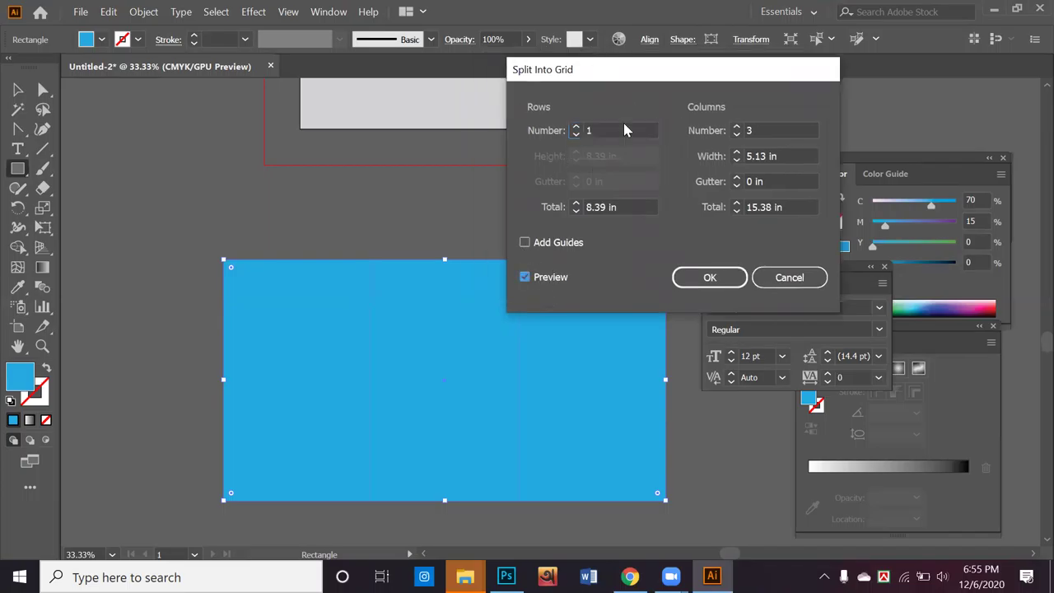
{"action": "left_click", "coordinate": [581, 130]}
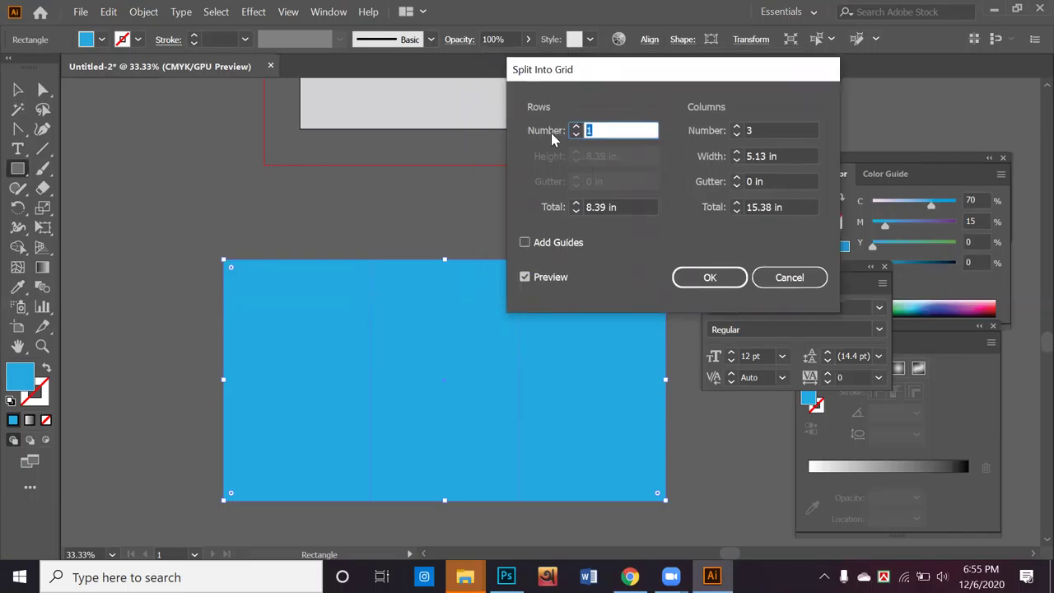
{"action": "type", "text": "6"}
{"action": "left_click", "coordinate": [761, 130]}
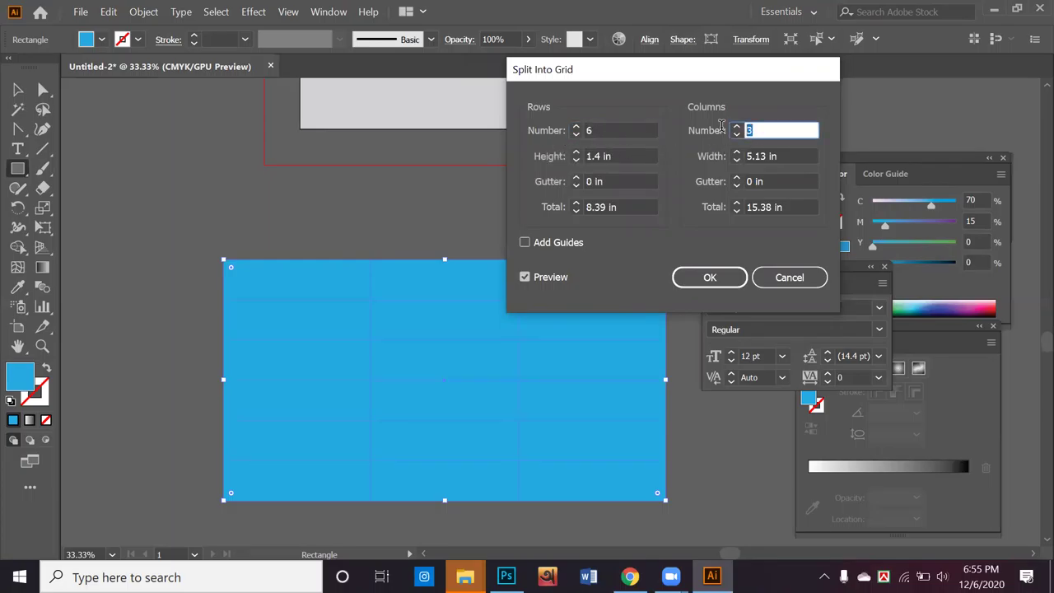
{"action": "type", "text": "7"}
{"action": "left_click", "coordinate": [710, 278]}
{"action": "left_click", "coordinate": [451, 224]}
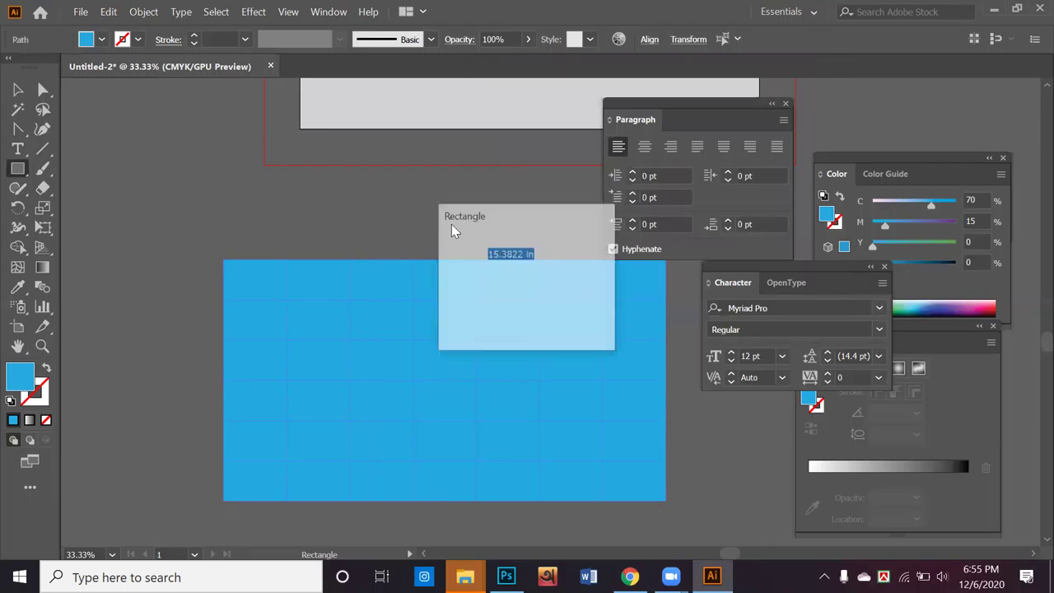
{"action": "key", "text": "Escape"}
{"action": "left_click", "coordinate": [17, 91]}
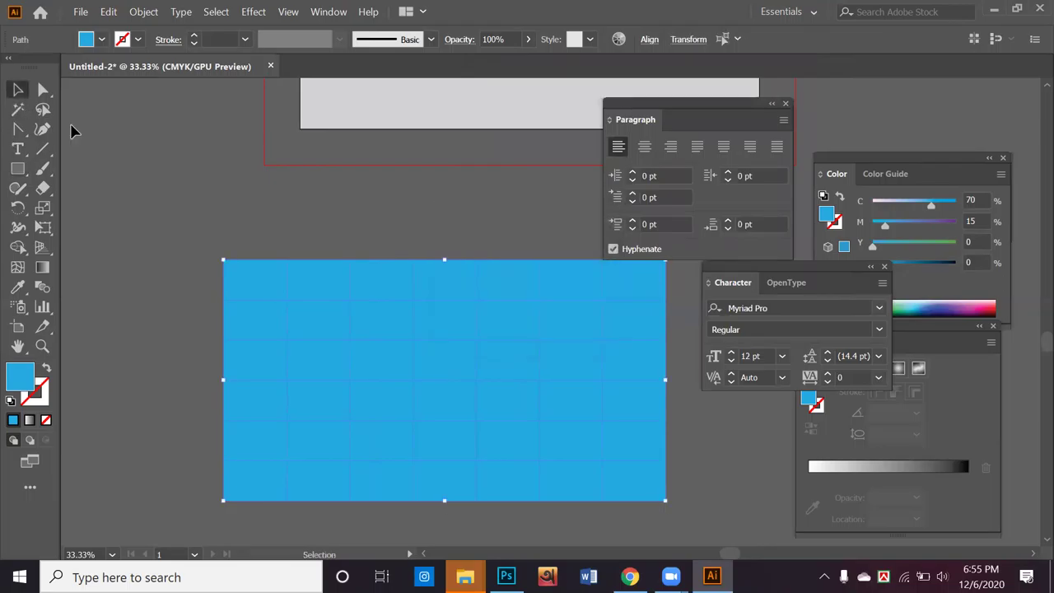
Step: Try a red stroke on the second cell of the grid's top row and remove it again
{"action": "left_click", "coordinate": [313, 292]}
{"action": "left_click", "coordinate": [137, 41]}
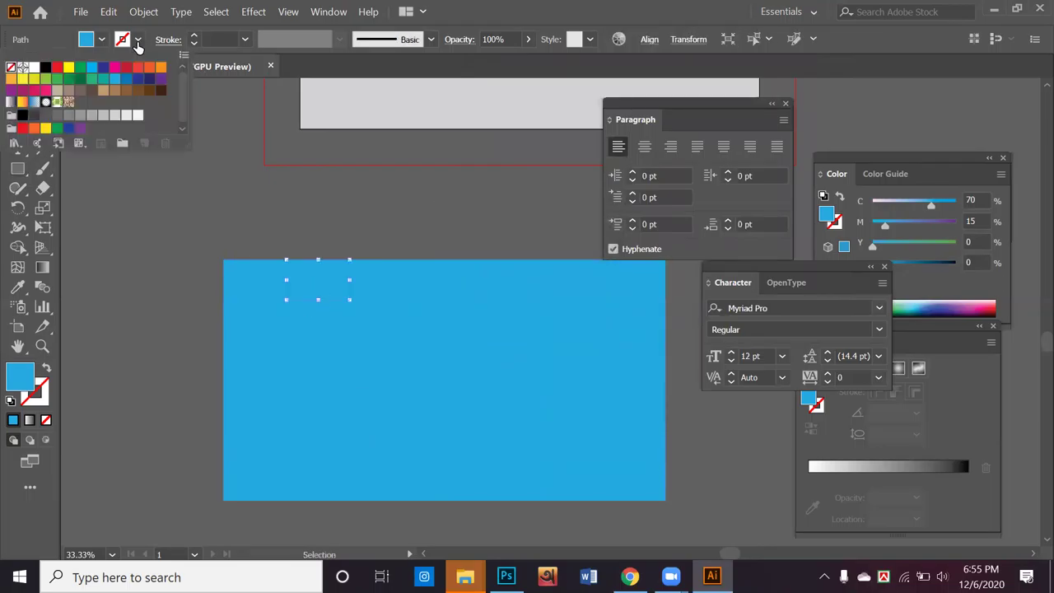
{"action": "left_click", "coordinate": [127, 68]}
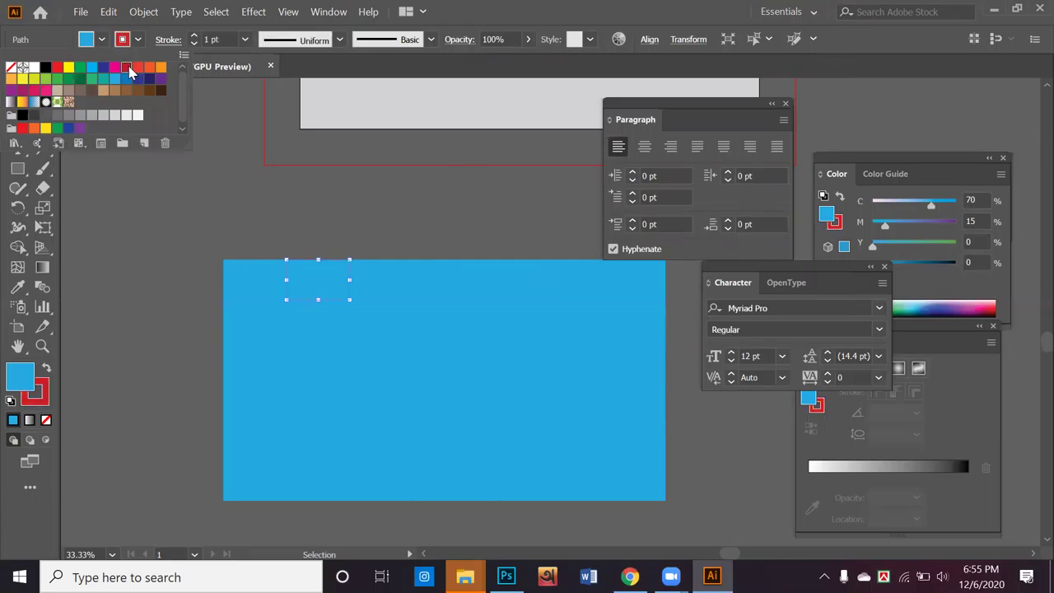
{"action": "left_click", "coordinate": [46, 420]}
{"action": "left_click", "coordinate": [46, 420]}
{"action": "key", "text": "ctrl+z"}
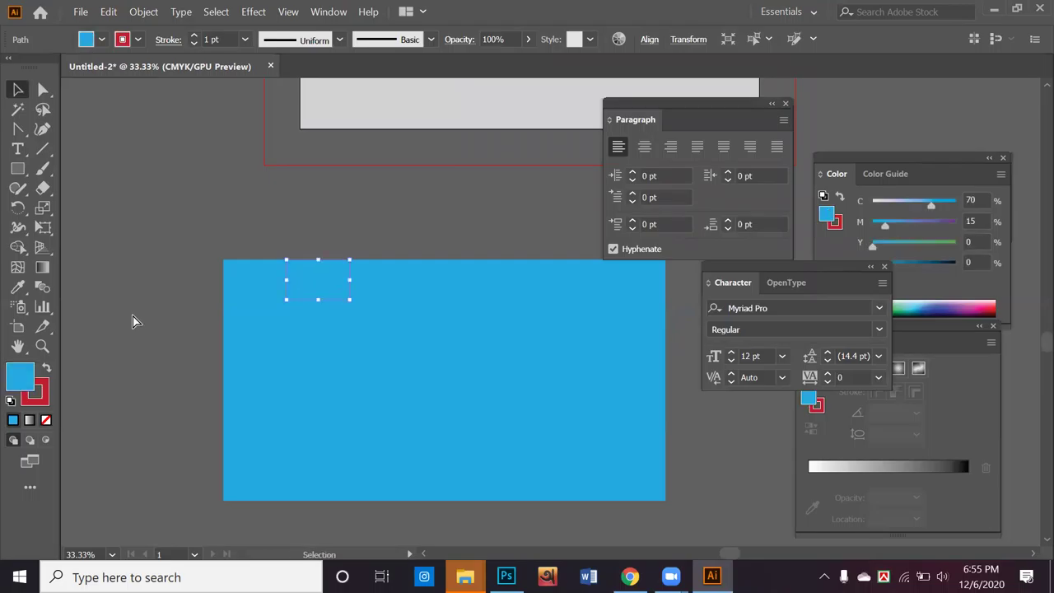
{"action": "left_click", "coordinate": [46, 420]}
Step: Fill the second cell of the top row with dark blue (C 100, M 100, Y 0, K 0)
{"action": "left_click", "coordinate": [25, 377]}
{"action": "left_click", "coordinate": [102, 39]}
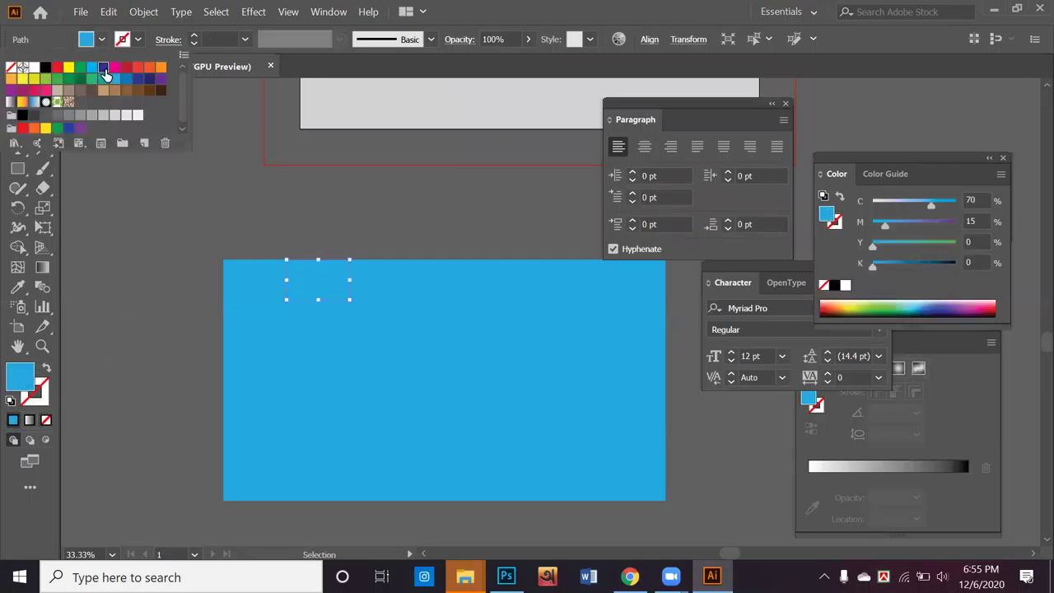
{"action": "left_click", "coordinate": [142, 154]}
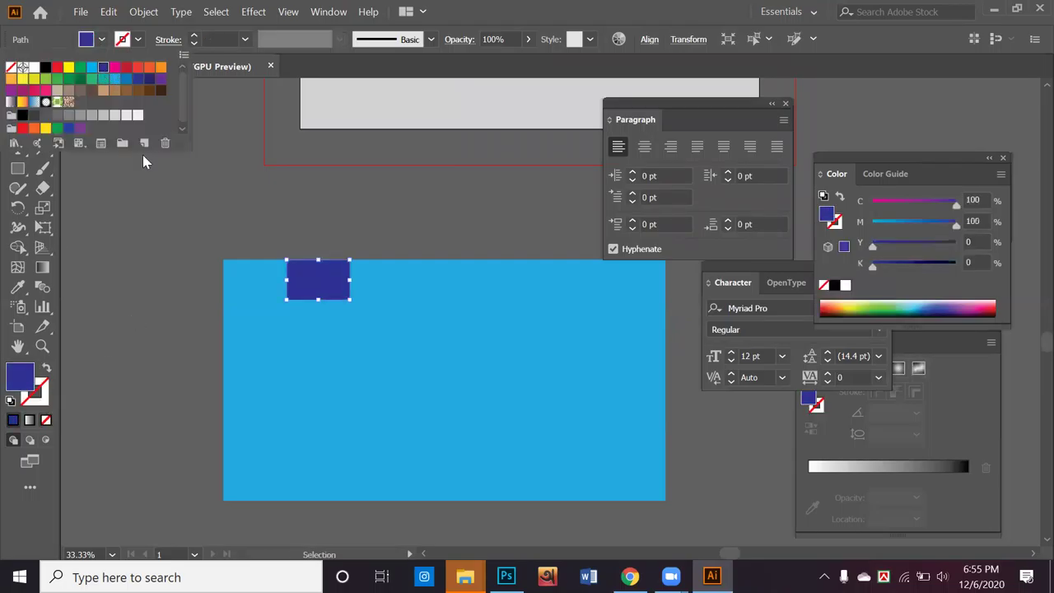
Step: Fill the third row's second cell with green and its fourth cell with dark blue (C 100, M 98.82, Y 0.78, K 2.75)
{"action": "left_click", "coordinate": [315, 370]}
{"action": "left_click", "coordinate": [846, 310]}
{"action": "left_click", "coordinate": [444, 360]}
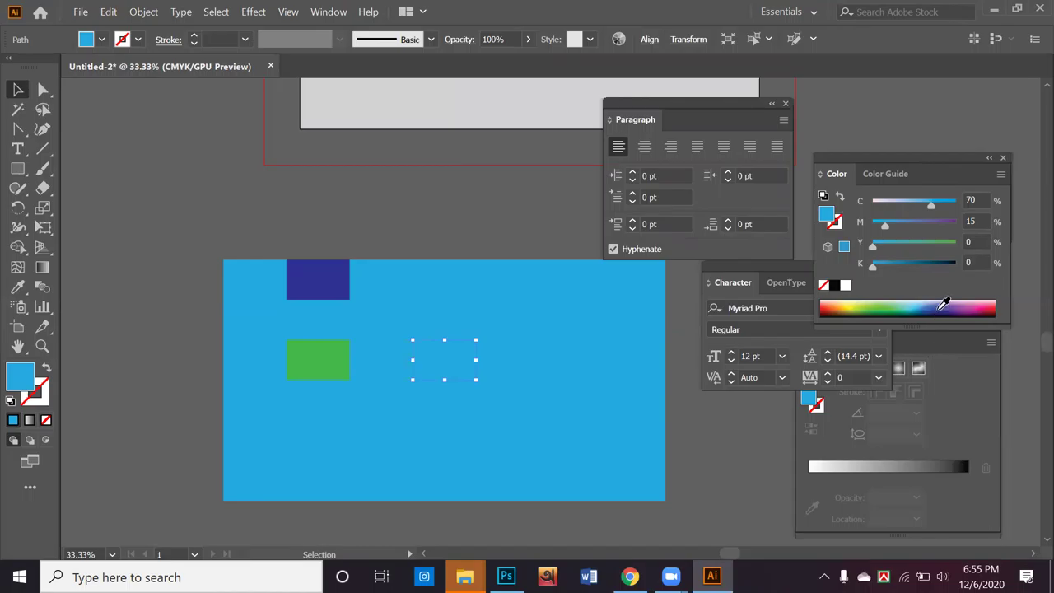
{"action": "left_click", "coordinate": [943, 308]}
Step: Try a medium blue fill on the top row's fourth cell and dark teal on the second row's fifth cell
{"action": "left_click", "coordinate": [478, 280]}
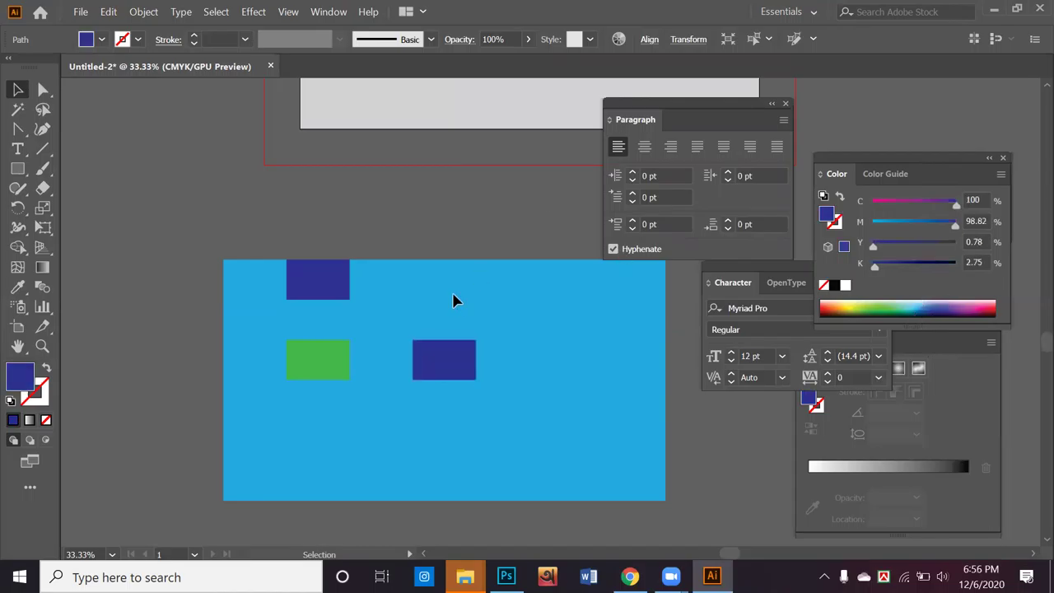
{"action": "left_click", "coordinate": [926, 311]}
{"action": "left_click", "coordinate": [518, 318]}
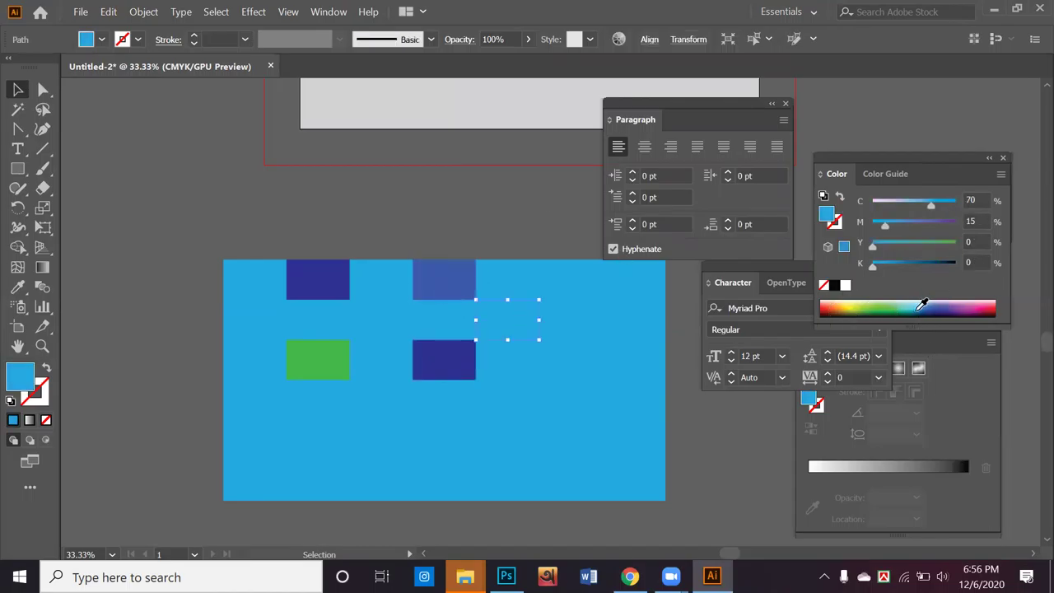
{"action": "left_click", "coordinate": [914, 309]}
Step: Try a maroon fill on the fourth row's third cell and dark navy on the second row's first cell
{"action": "left_click", "coordinate": [375, 406]}
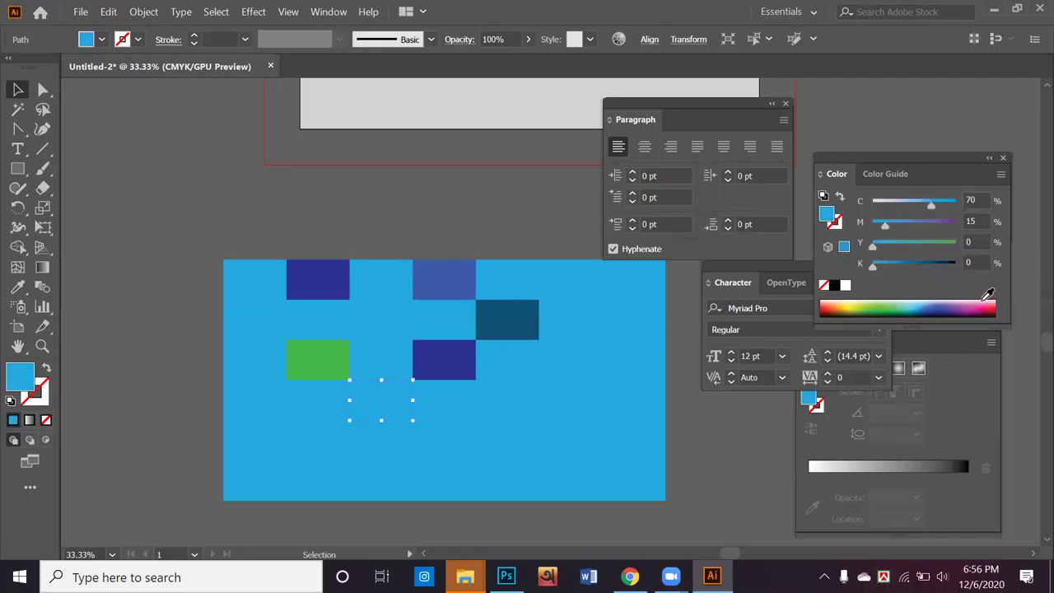
{"action": "left_click", "coordinate": [821, 313]}
{"action": "left_click", "coordinate": [404, 212]}
{"action": "left_click", "coordinate": [259, 331]}
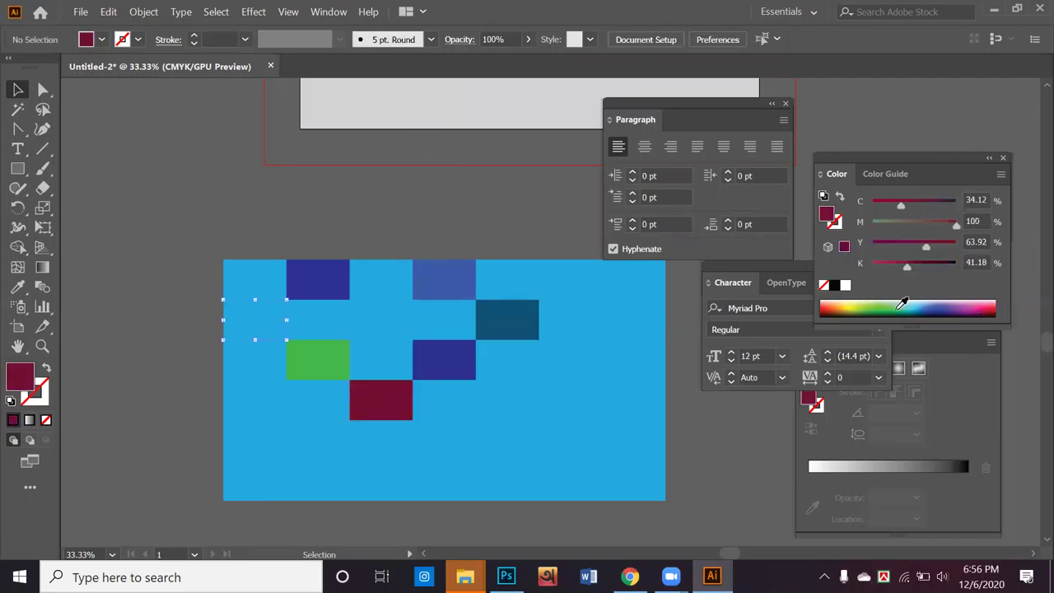
{"action": "left_click", "coordinate": [921, 311]}
Step: Try a purple fill on the fourth row's first cell and magenta on the bottom row's first cell
{"action": "left_click", "coordinate": [275, 409]}
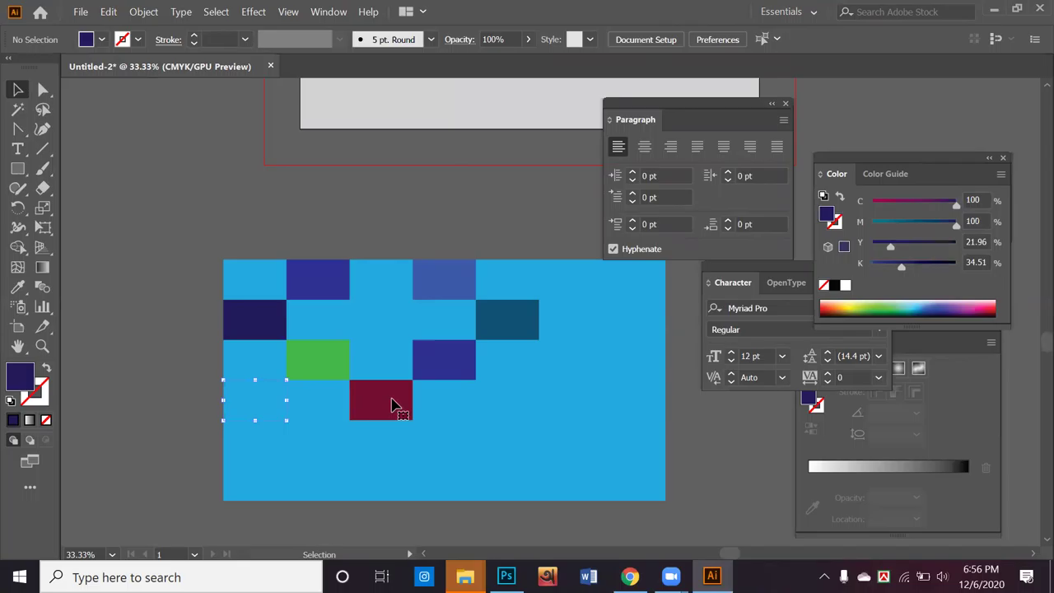
{"action": "left_click", "coordinate": [941, 314]}
{"action": "left_click", "coordinate": [957, 307]}
{"action": "left_click", "coordinate": [265, 478]}
{"action": "left_click", "coordinate": [976, 309]}
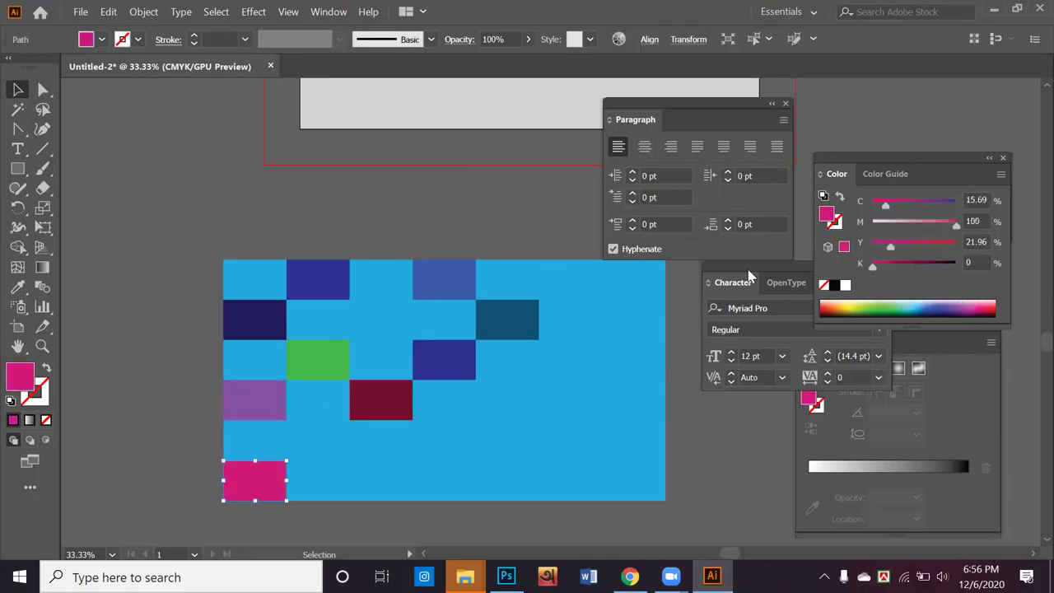
Step: Try a dark olive fill on the fifth row's second cell and light teal on the bottom row's third cell
{"action": "left_click", "coordinate": [320, 478]}
{"action": "left_click", "coordinate": [321, 440]}
{"action": "left_click", "coordinate": [851, 310]}
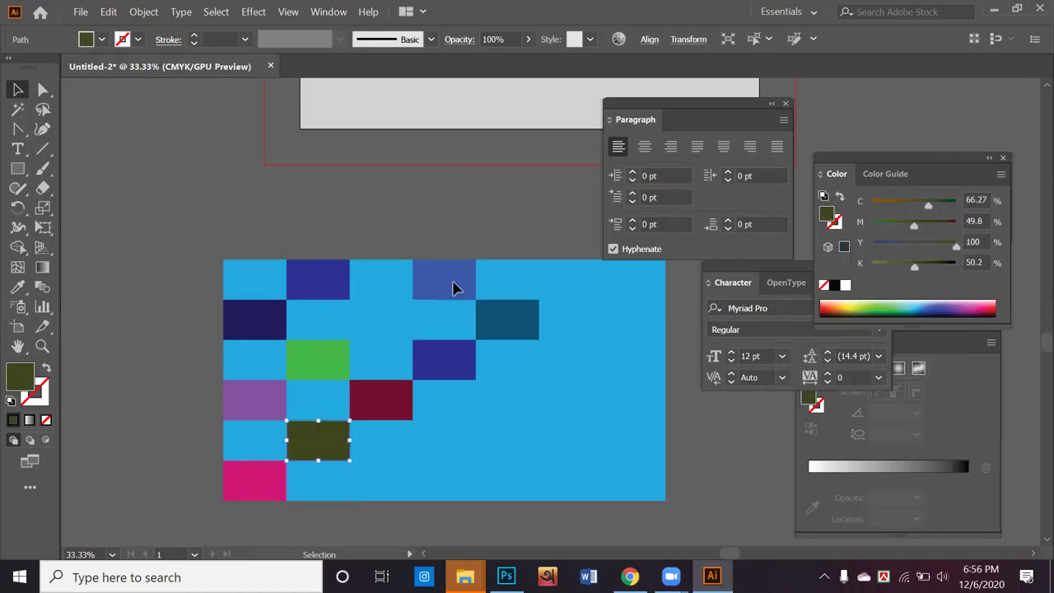
{"action": "left_click", "coordinate": [386, 480]}
{"action": "left_click", "coordinate": [911, 303]}
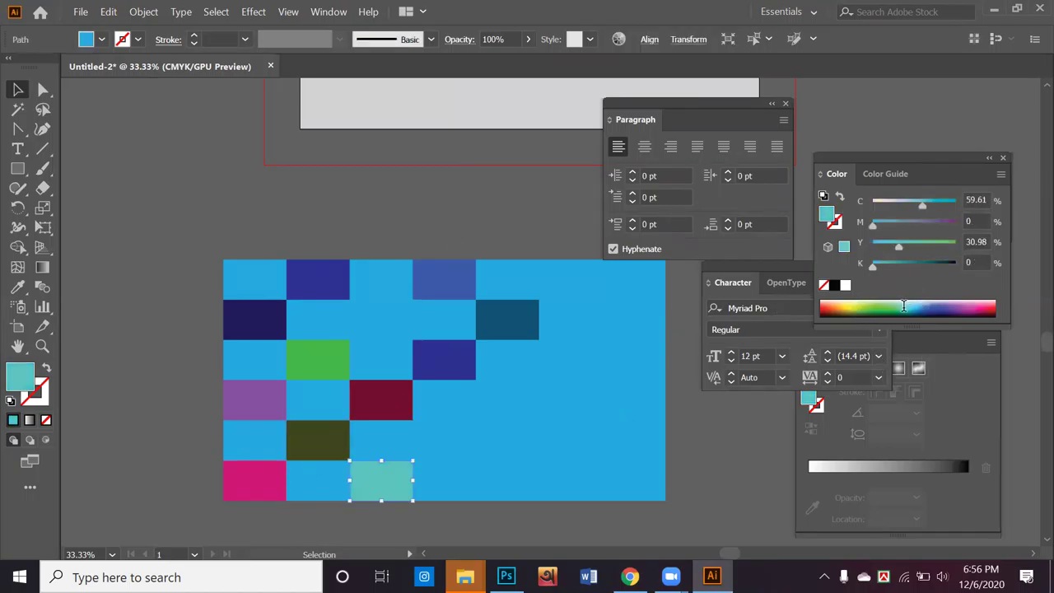
Step: Undo all the trial cell fills and the red stroke on the top row's second cell, and deselect the grid
{"action": "left_click", "coordinate": [458, 427]}
{"action": "key", "text": "ctrl+z"}
{"action": "key", "text": "ctrl+z"}
{"action": "key", "text": "ctrl+z"}
{"action": "key", "text": "ctrl+z"}
{"action": "key", "text": "ctrl+z"}
{"action": "key", "text": "ctrl+z"}
{"action": "key", "text": "ctrl+z"}
{"action": "key", "text": "ctrl+z"}
{"action": "key", "text": "ctrl+z"}
{"action": "key", "text": "ctrl+z"}
{"action": "key", "text": "ctrl+z"}
{"action": "key", "text": "ctrl+z"}
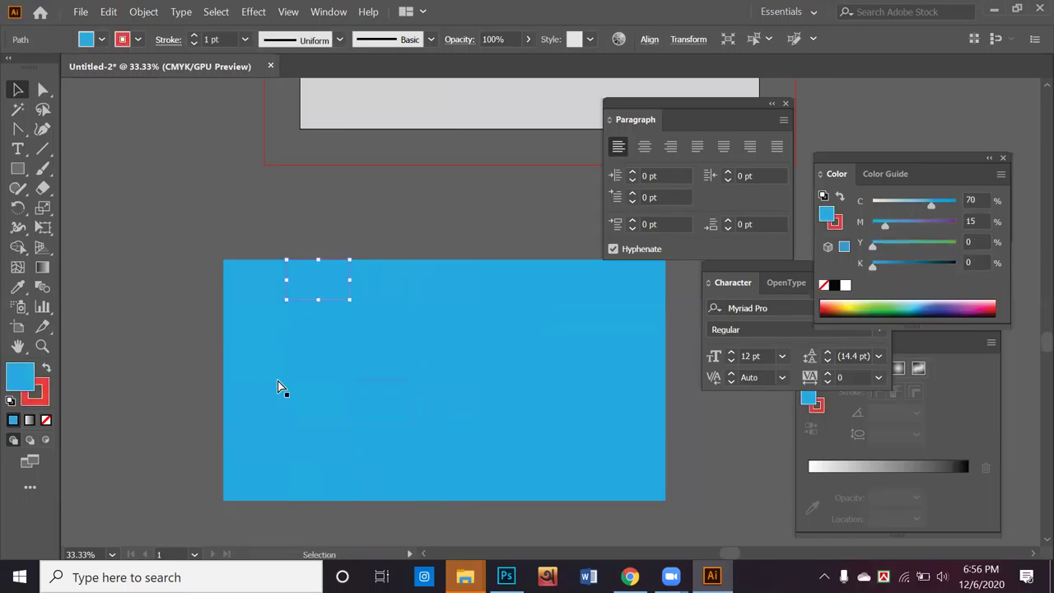
{"action": "key", "text": "ctrl+z"}
{"action": "left_click", "coordinate": [188, 272]}
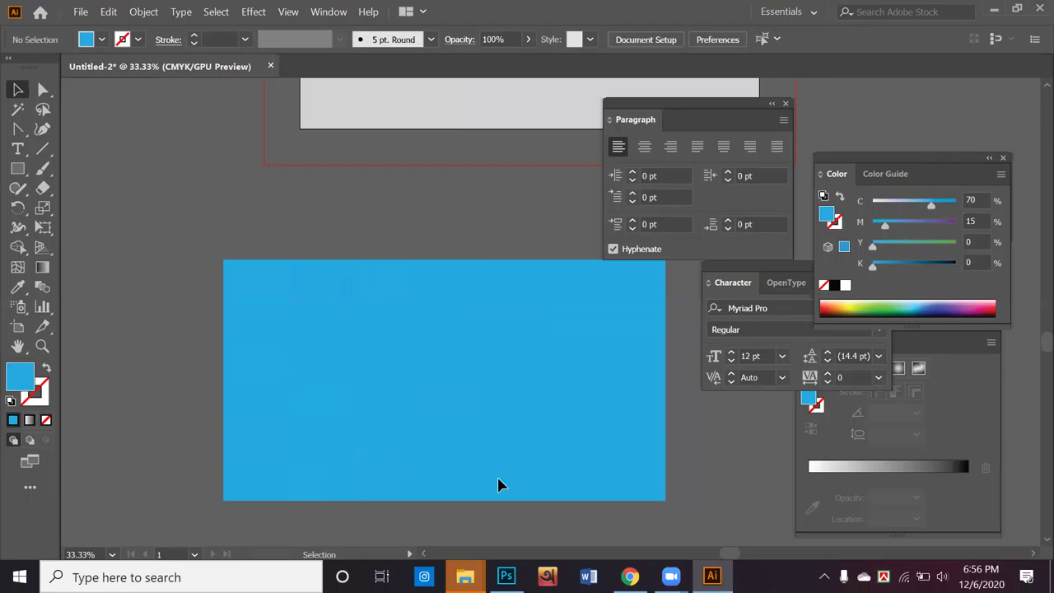
Step: Turn all grid cells into outlines by swapping their fill and stroke, and color the strokes magenta
{"action": "left_click_drag", "start_coordinate": [713, 530], "coordinate": [663, 497]}
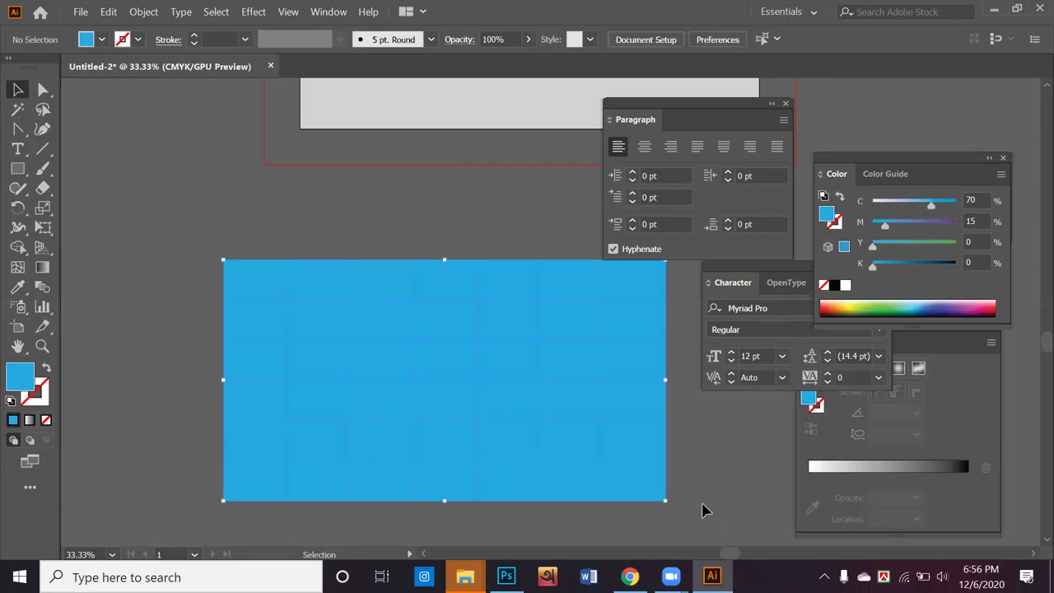
{"action": "left_click", "coordinate": [47, 369]}
{"action": "left_click", "coordinate": [138, 39]}
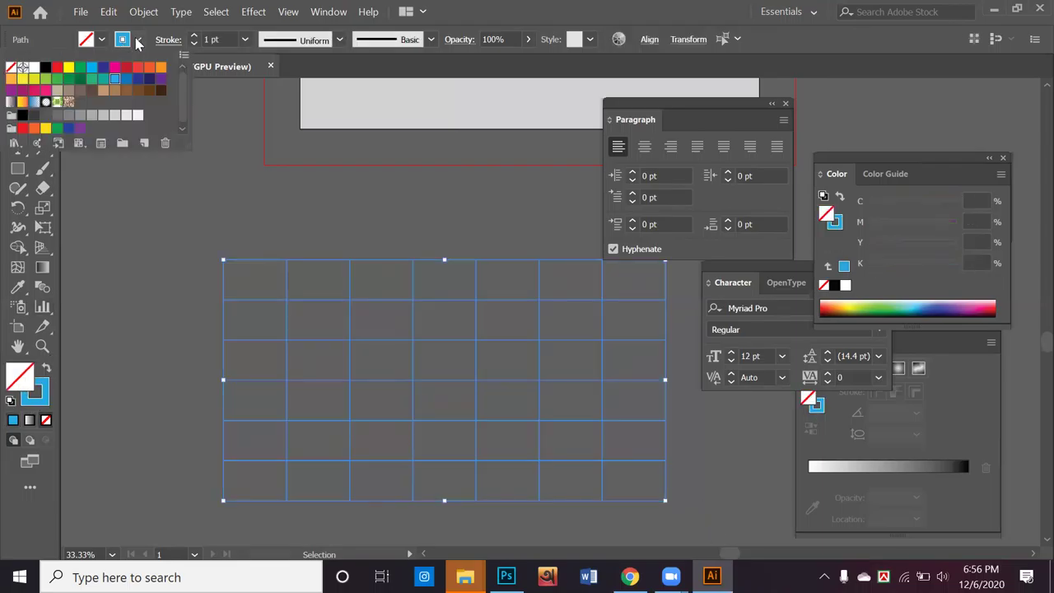
{"action": "left_click", "coordinate": [114, 67]}
{"action": "left_click", "coordinate": [149, 294]}
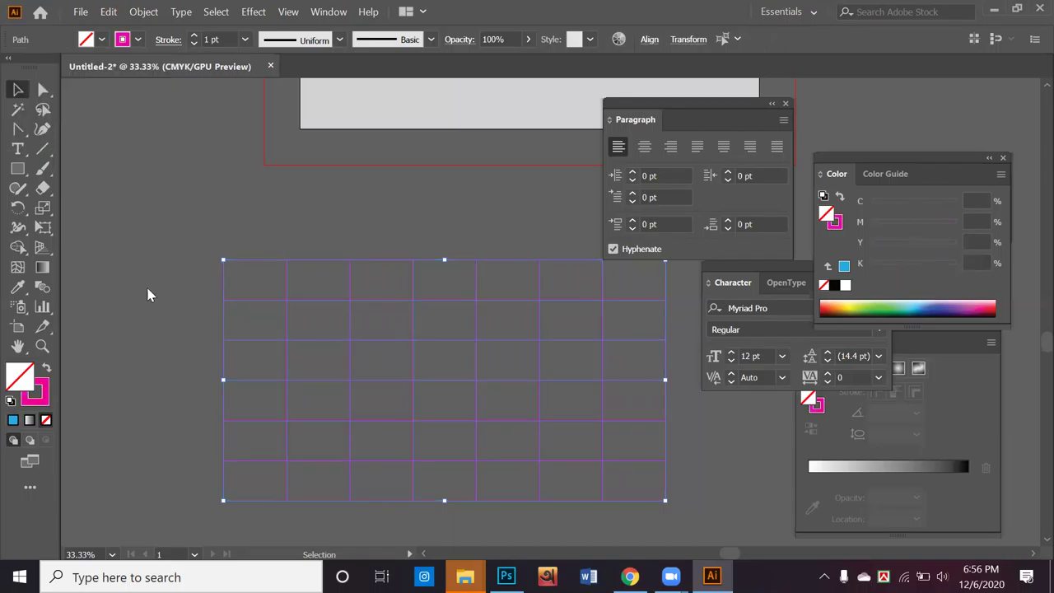
{"action": "left_click", "coordinate": [152, 292]}
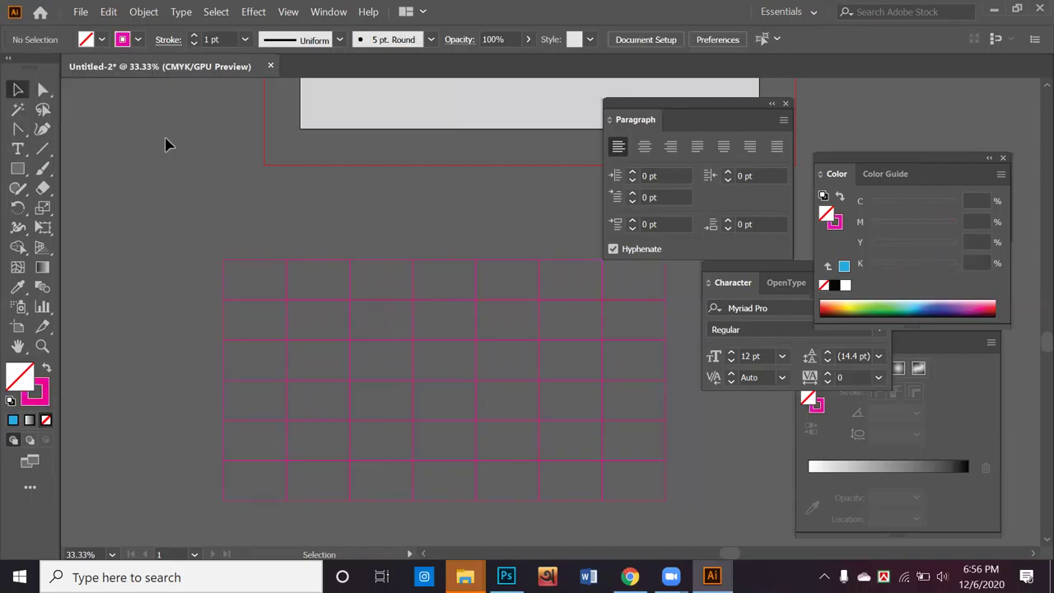
Step: Give the whole magenta grid a red stroke with a weight of 7 pt
{"action": "left_click_drag", "start_coordinate": [607, 492], "coordinate": [683, 498]}
{"action": "left_click", "coordinate": [700, 509]}
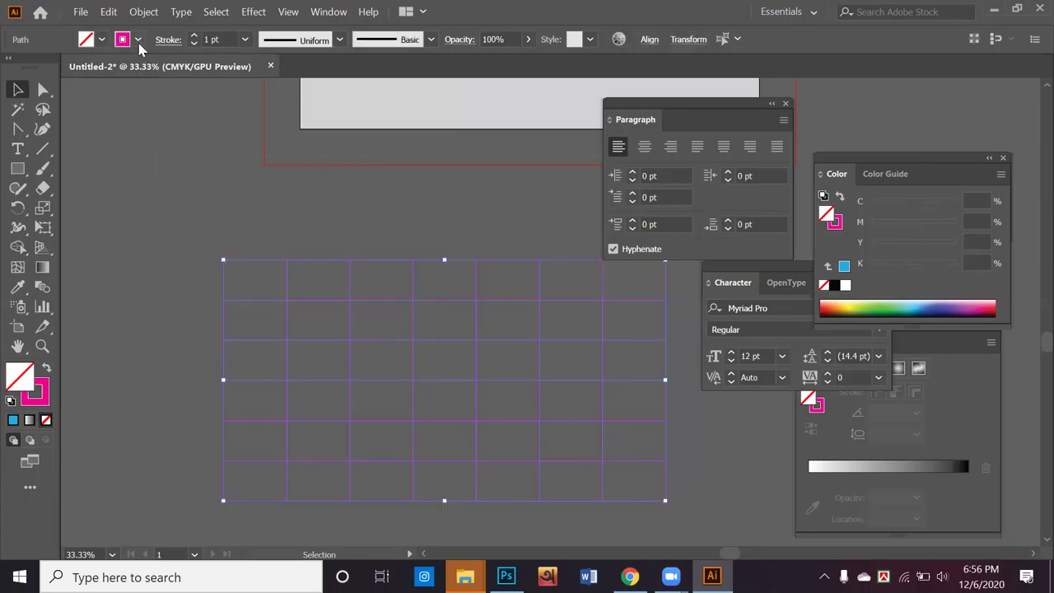
{"action": "left_click", "coordinate": [137, 40]}
{"action": "left_click", "coordinate": [58, 69]}
{"action": "left_click", "coordinate": [193, 37]}
{"action": "left_click", "coordinate": [193, 37]}
{"action": "left_click", "coordinate": [195, 37]}
{"action": "left_click", "coordinate": [195, 209]}
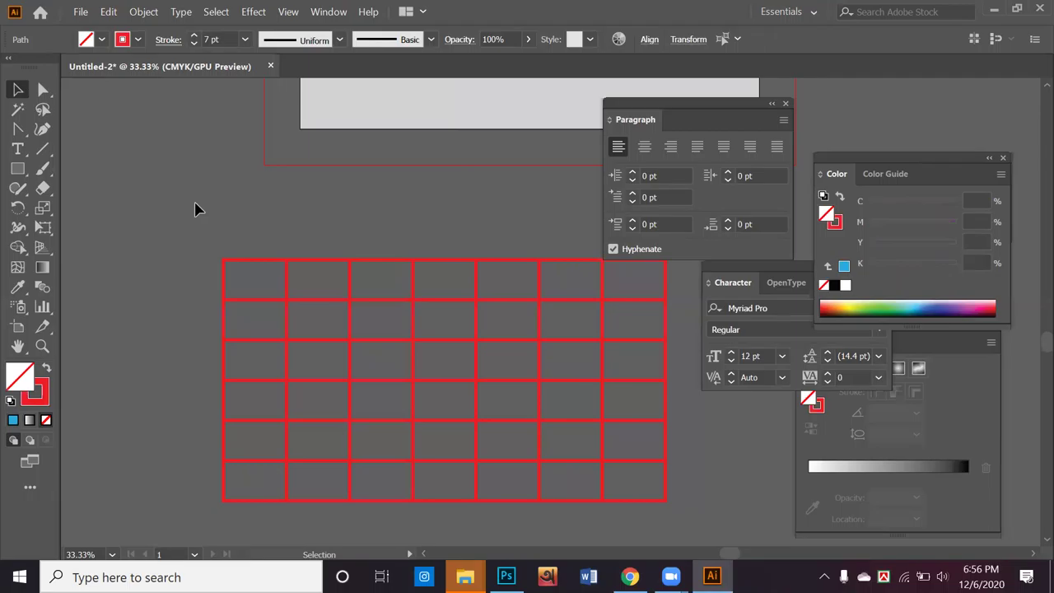
Step: Group all the grid lines and move the grid onto the blank grey lower half of the calendar page
{"action": "scroll", "coordinate": [175, 331], "scroll_direction": "up", "scroll_amount": 2}
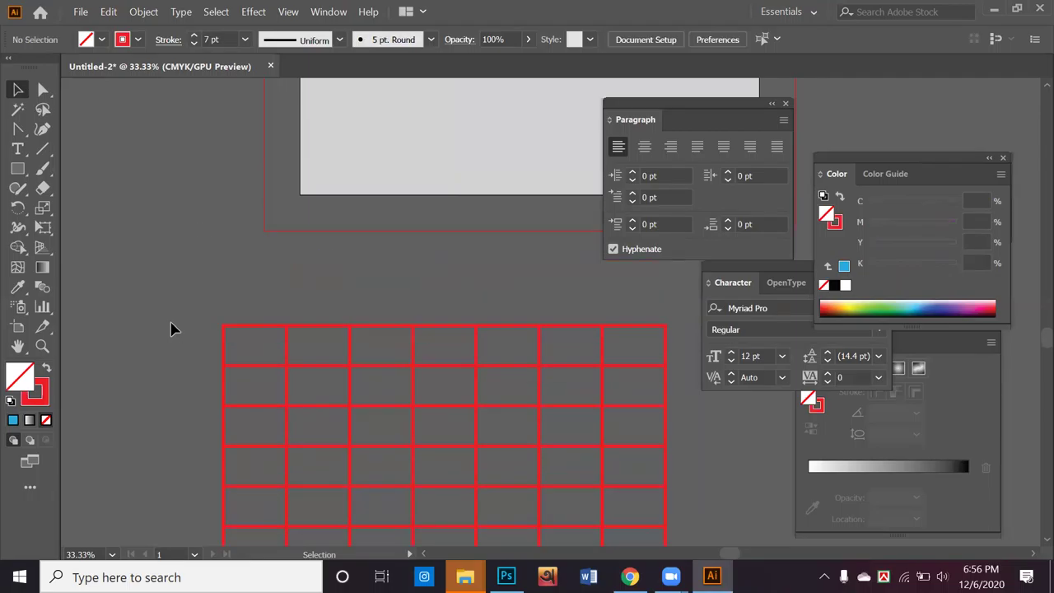
{"action": "scroll", "coordinate": [178, 318], "scroll_direction": "down", "scroll_amount": 2}
{"action": "key", "text": "ctrl+a"}
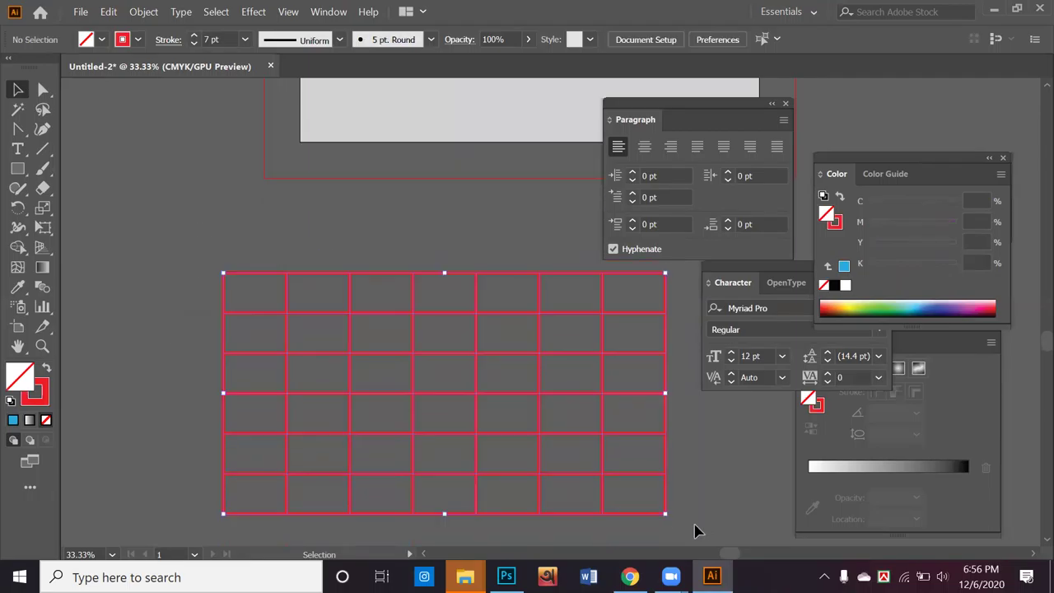
{"action": "key", "text": "a"}
{"action": "key", "text": "v"}
{"action": "scroll", "coordinate": [560, 441], "scroll_direction": "down", "scroll_amount": 2}
{"action": "left_click_drag", "start_coordinate": [560, 440], "coordinate": [386, 420]}
{"action": "scroll", "coordinate": [572, 238], "scroll_direction": "up", "scroll_amount": 2}
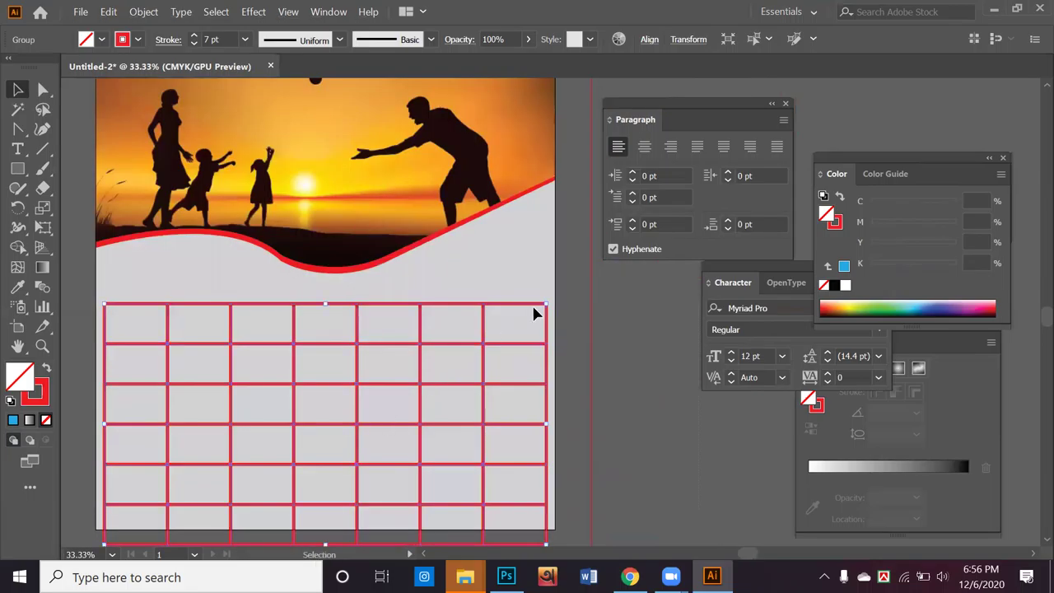
Step: Scale the grid down to fit inside the grey area below the red wave, leaving margins on all sides
{"action": "left_click_drag", "start_coordinate": [536, 312], "coordinate": [475, 345]}
{"action": "left_click_drag", "start_coordinate": [510, 307], "coordinate": [504, 333]}
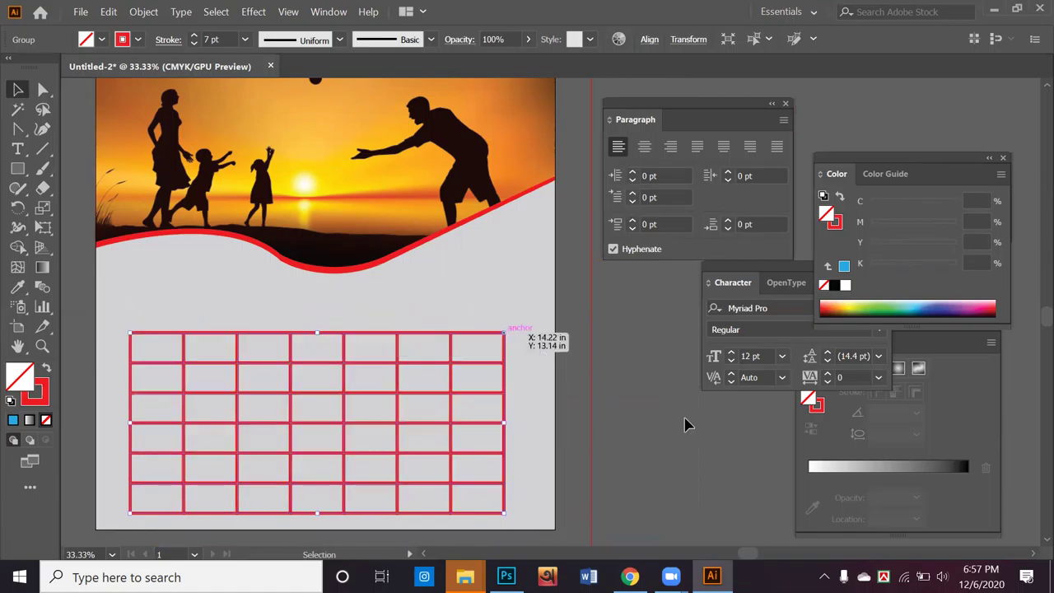
{"action": "left_click", "coordinate": [440, 360]}
Step: Move the red grid off the artboard to the empty canvas at the page's lower right
{"action": "scroll", "coordinate": [445, 362], "scroll_direction": "down", "scroll_amount": 3}
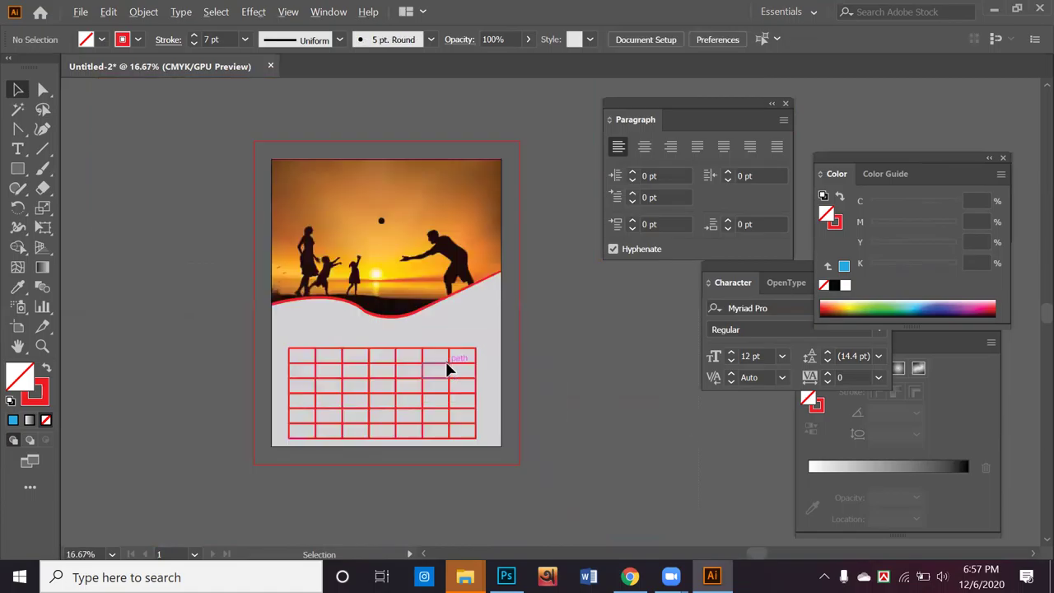
{"action": "left_click_drag", "start_coordinate": [445, 360], "coordinate": [49, 493]}
{"action": "left_click_drag", "start_coordinate": [380, 380], "coordinate": [709, 497]}
{"action": "left_click", "coordinate": [626, 443]}
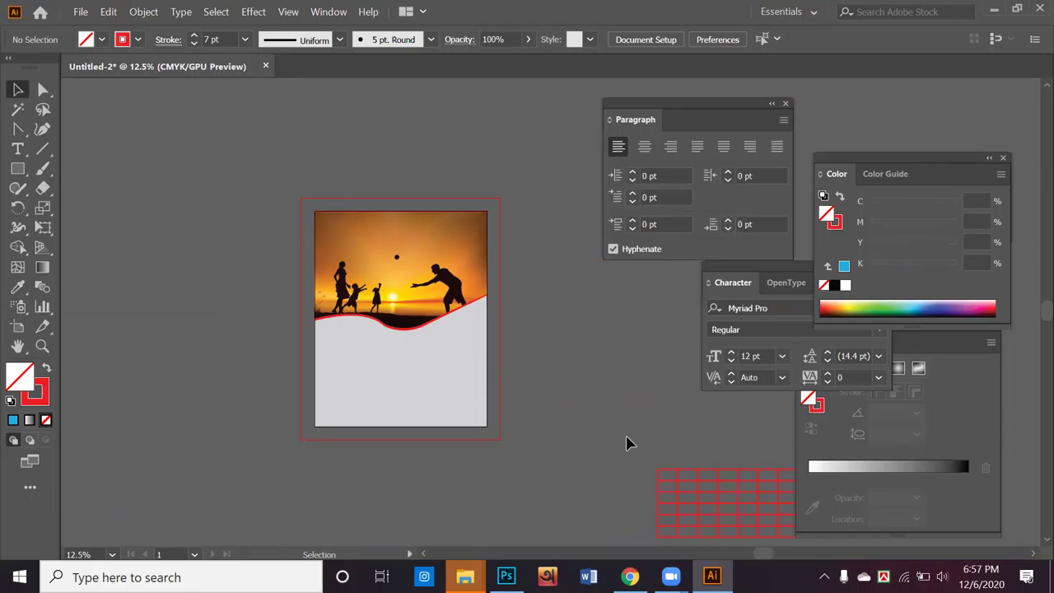
Step: Draw a large area-type text frame on the empty canvas to the left of the calendar page
{"action": "left_click_drag", "start_coordinate": [621, 353], "coordinate": [460, 283]}
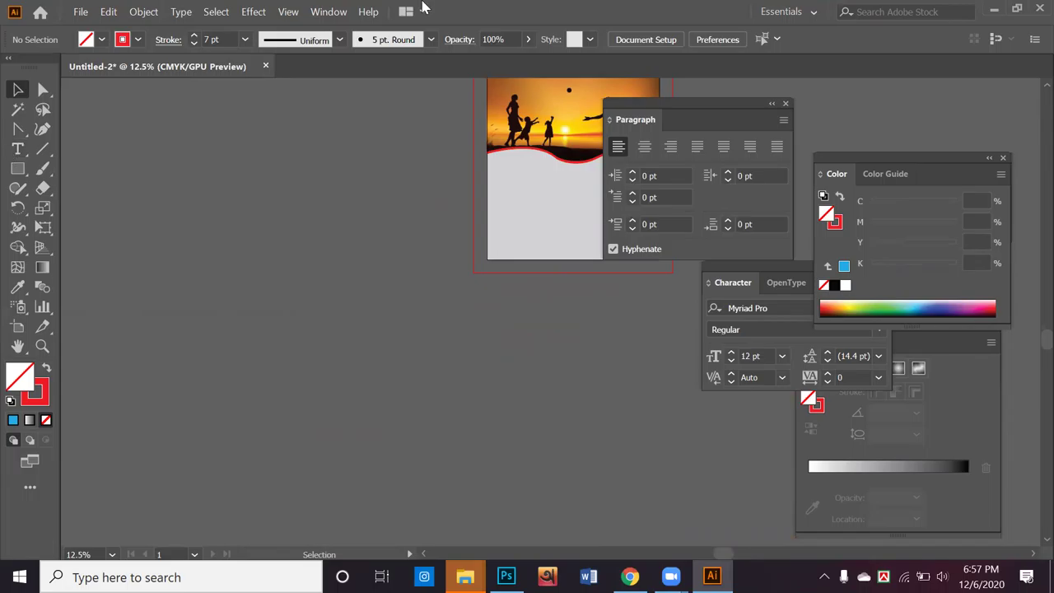
{"action": "left_click", "coordinate": [18, 148]}
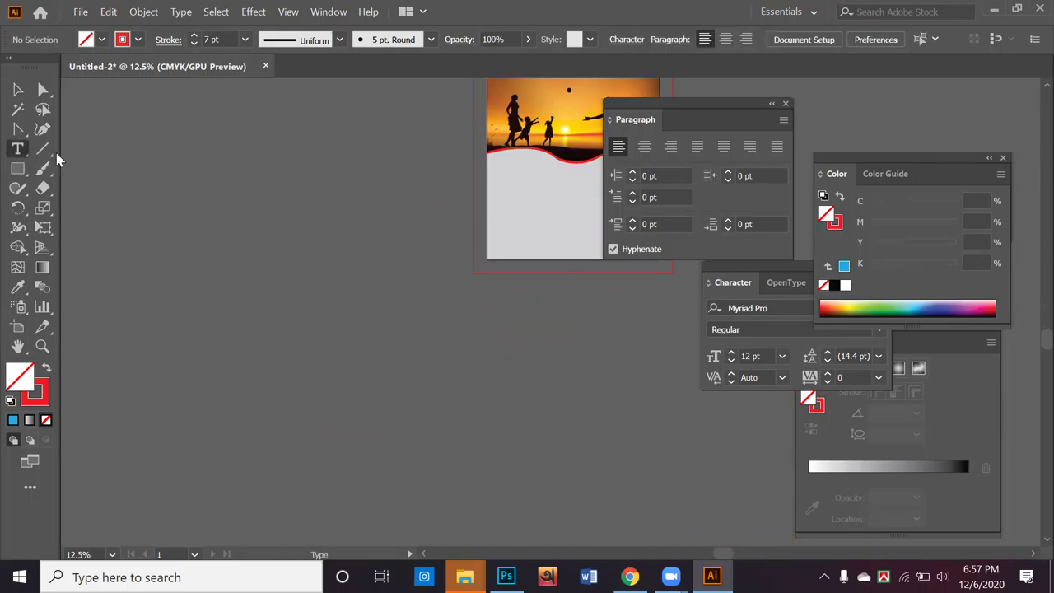
{"action": "left_click_drag", "start_coordinate": [129, 184], "coordinate": [444, 367]}
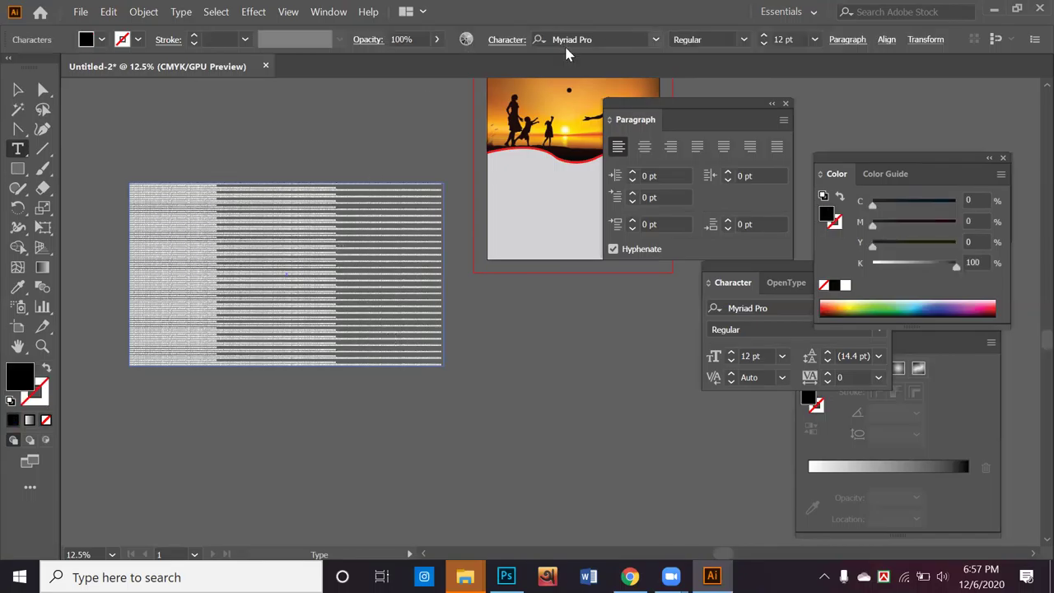
Step: Increase the placeholder text's font size to 73 pt
{"action": "left_click", "coordinate": [764, 37]}
{"action": "left_click", "coordinate": [765, 38]}
{"action": "left_click", "coordinate": [765, 37]}
{"action": "left_click", "coordinate": [764, 38]}
{"action": "left_click", "coordinate": [764, 38]}
{"action": "double_click", "coordinate": [764, 38]}
{"action": "double_click", "coordinate": [764, 38]}
{"action": "double_click", "coordinate": [764, 38]}
{"action": "double_click", "coordinate": [764, 38]}
{"action": "double_click", "coordinate": [764, 38]}
{"action": "double_click", "coordinate": [765, 38]}
{"action": "double_click", "coordinate": [764, 38]}
{"action": "double_click", "coordinate": [764, 38]}
{"action": "double_click", "coordinate": [764, 38]}
{"action": "double_click", "coordinate": [764, 38]}
{"action": "double_click", "coordinate": [764, 38]}
{"action": "double_click", "coordinate": [765, 38]}
{"action": "double_click", "coordinate": [764, 38]}
{"action": "double_click", "coordinate": [764, 38]}
{"action": "double_click", "coordinate": [765, 38]}
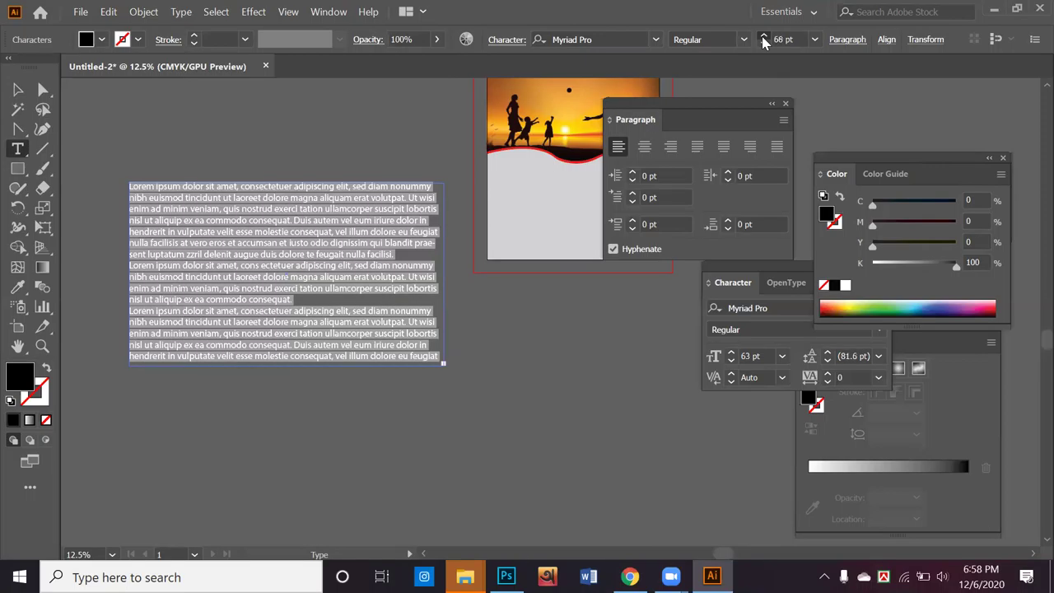
{"action": "double_click", "coordinate": [764, 38]}
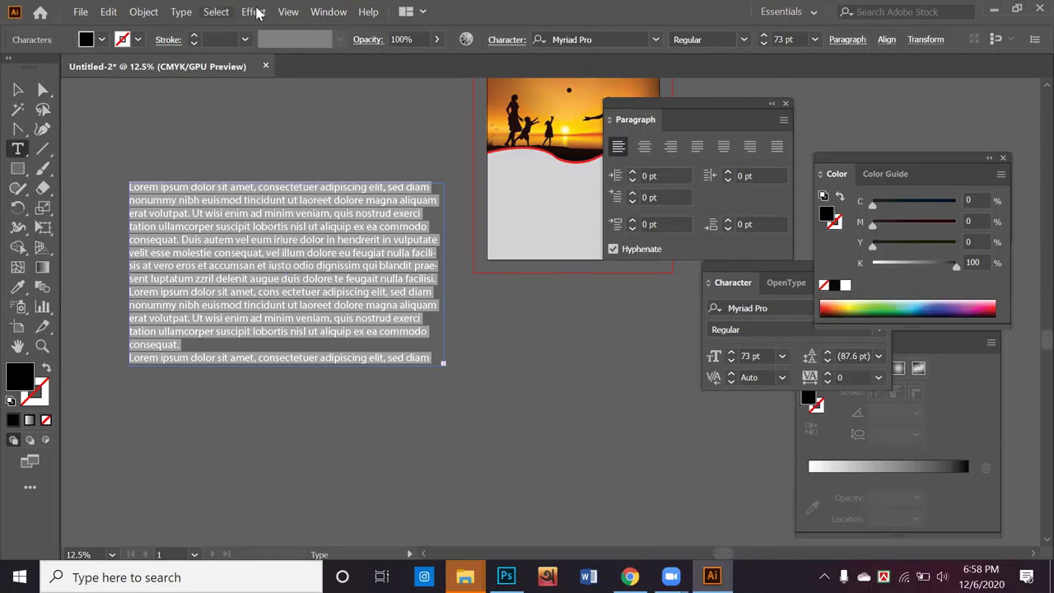
Step: Set the text frame's Area Type Options to 6 rows and 7 columns
{"action": "left_click", "coordinate": [183, 12]}
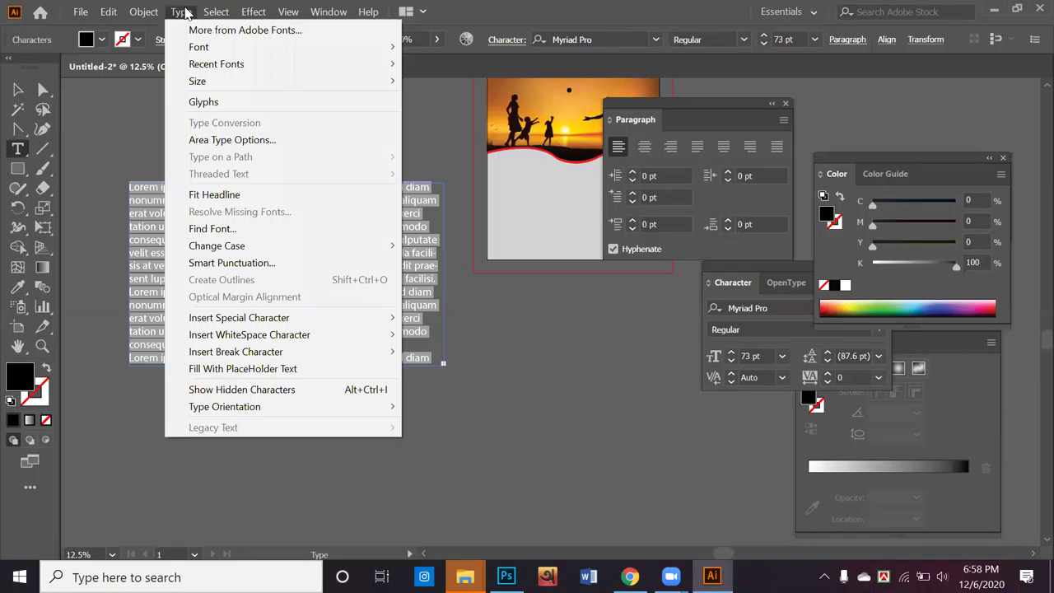
{"action": "left_click", "coordinate": [200, 142]}
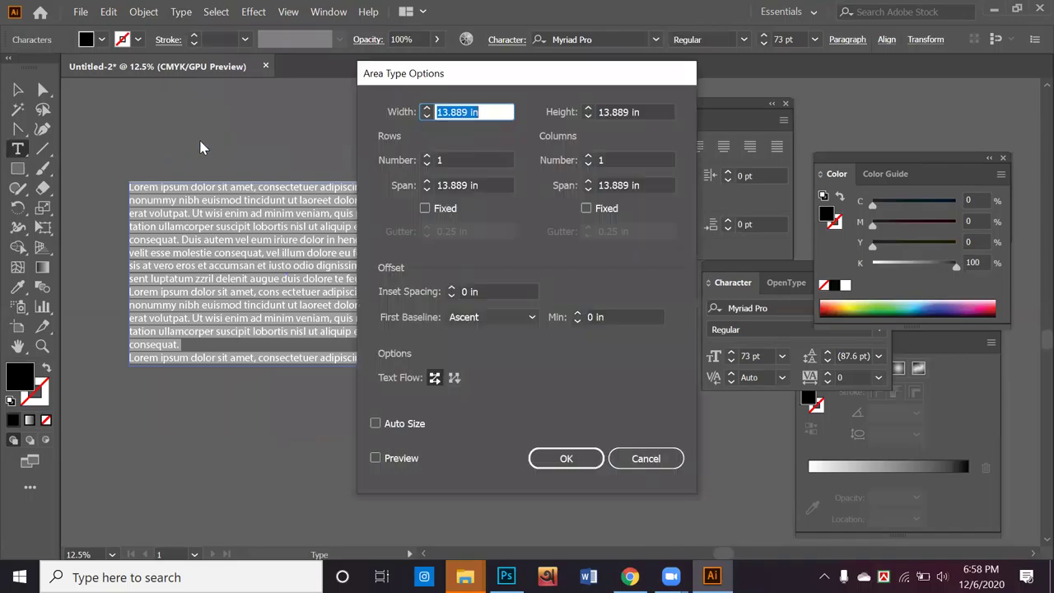
{"action": "key", "text": "Tab"}
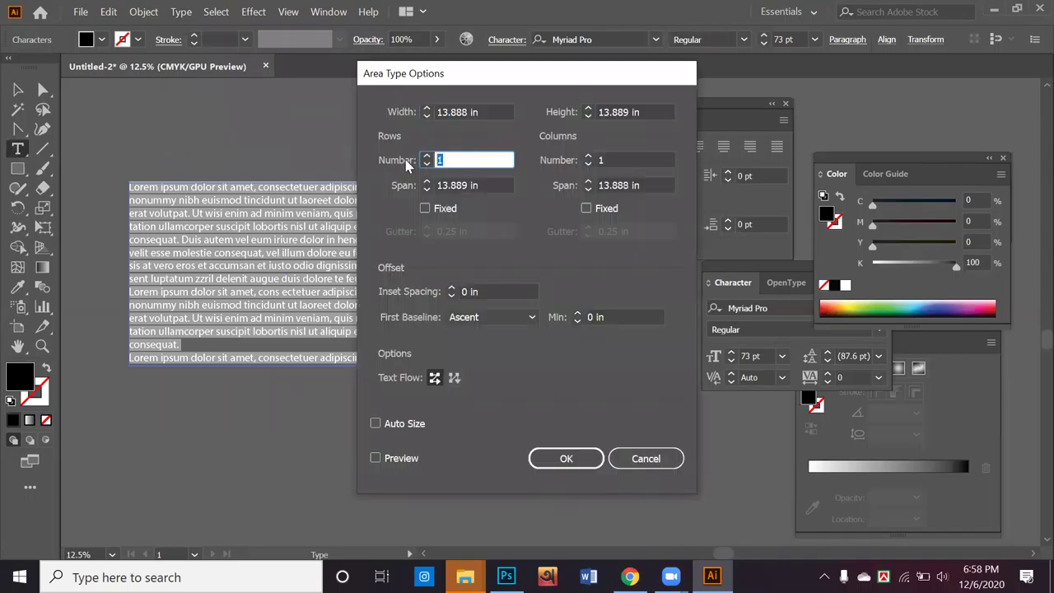
{"action": "type", "text": "6"}
{"action": "key", "text": "Tab"}
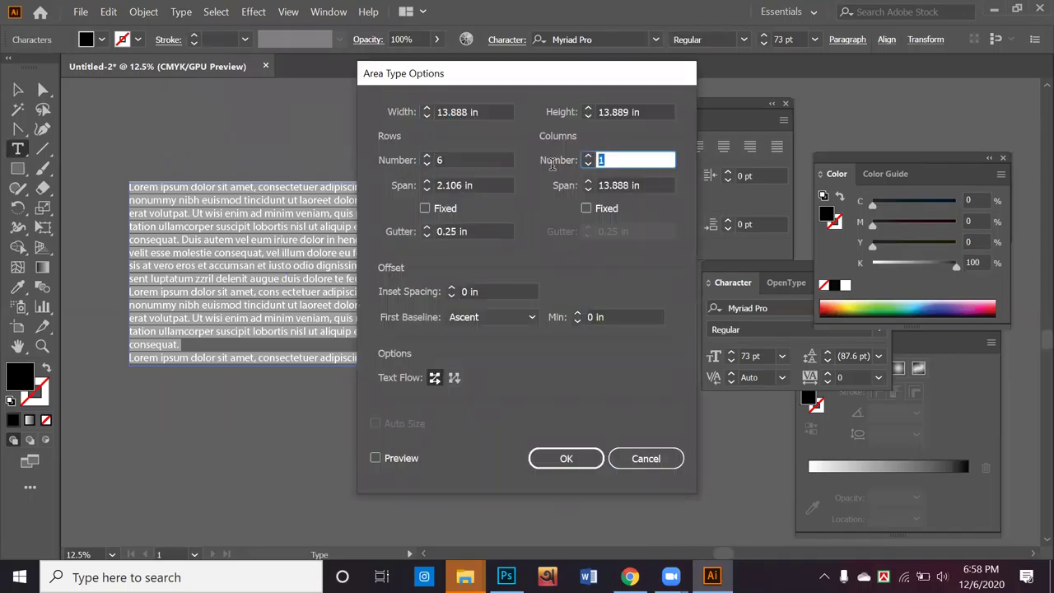
{"action": "type", "text": "7"}
Step: Preview the text frame's row and column layout and set the row gutter to 0.5 in
{"action": "left_click", "coordinate": [501, 232]}
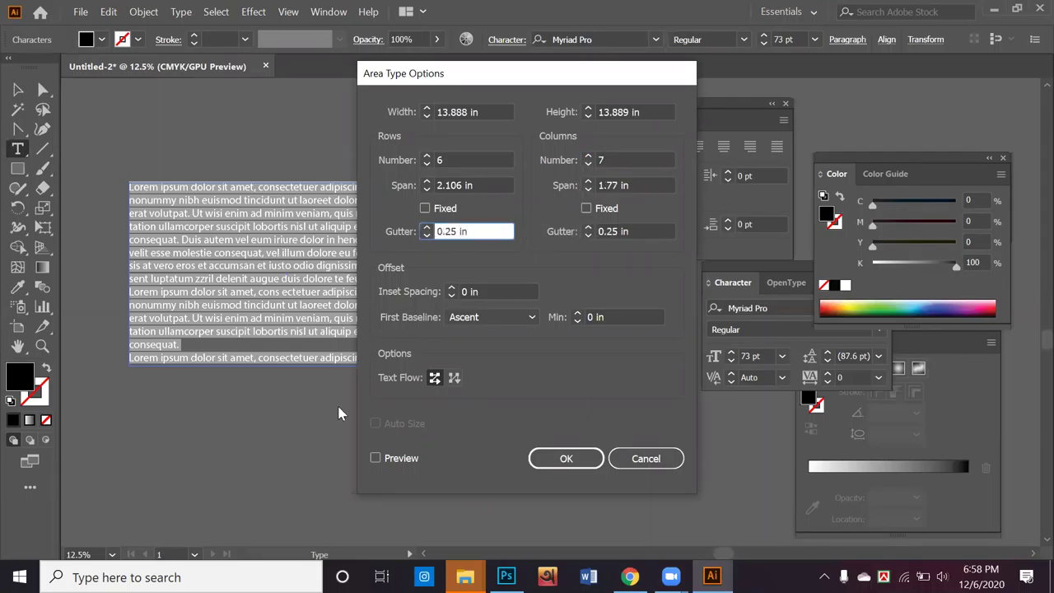
{"action": "left_click", "coordinate": [411, 461]}
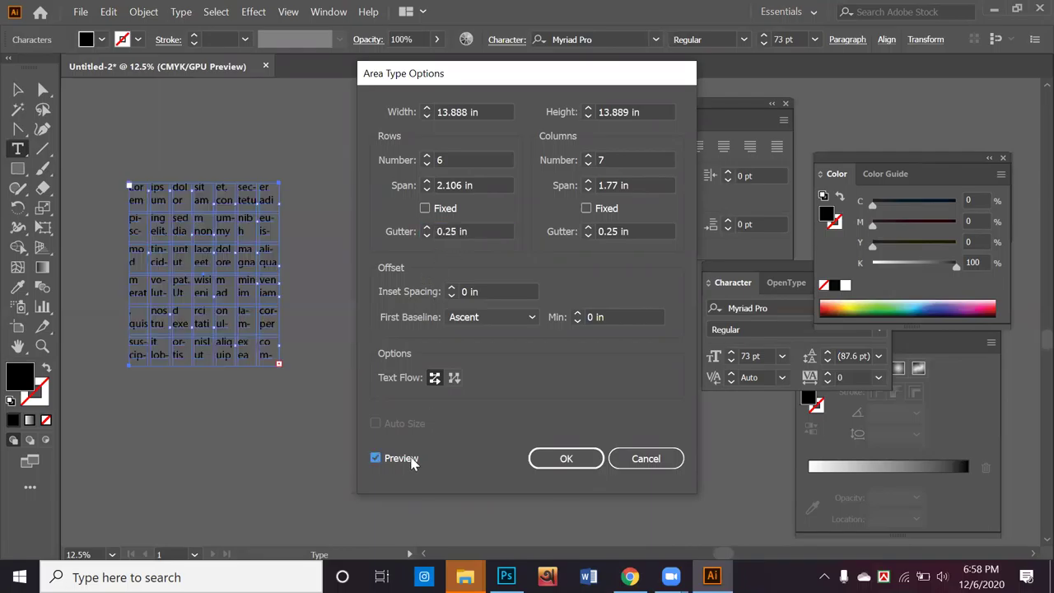
{"action": "left_click", "coordinate": [412, 461]}
{"action": "left_click", "coordinate": [412, 461]}
{"action": "left_click", "coordinate": [411, 461]}
{"action": "left_click", "coordinate": [411, 461]}
{"action": "left_click", "coordinate": [426, 230]}
{"action": "left_click", "coordinate": [426, 230]}
{"action": "left_click", "coordinate": [426, 230]}
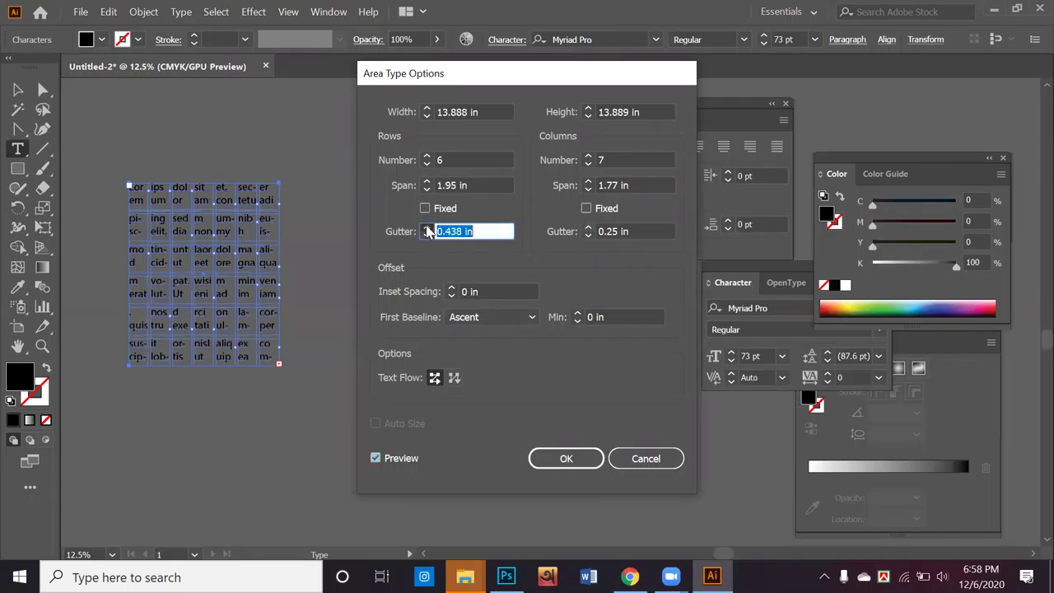
{"action": "left_click", "coordinate": [426, 230]}
{"action": "left_click", "coordinate": [426, 230]}
{"action": "left_click", "coordinate": [427, 234]}
{"action": "left_click", "coordinate": [427, 234]}
{"action": "left_click", "coordinate": [425, 228]}
{"action": "left_click", "coordinate": [425, 227]}
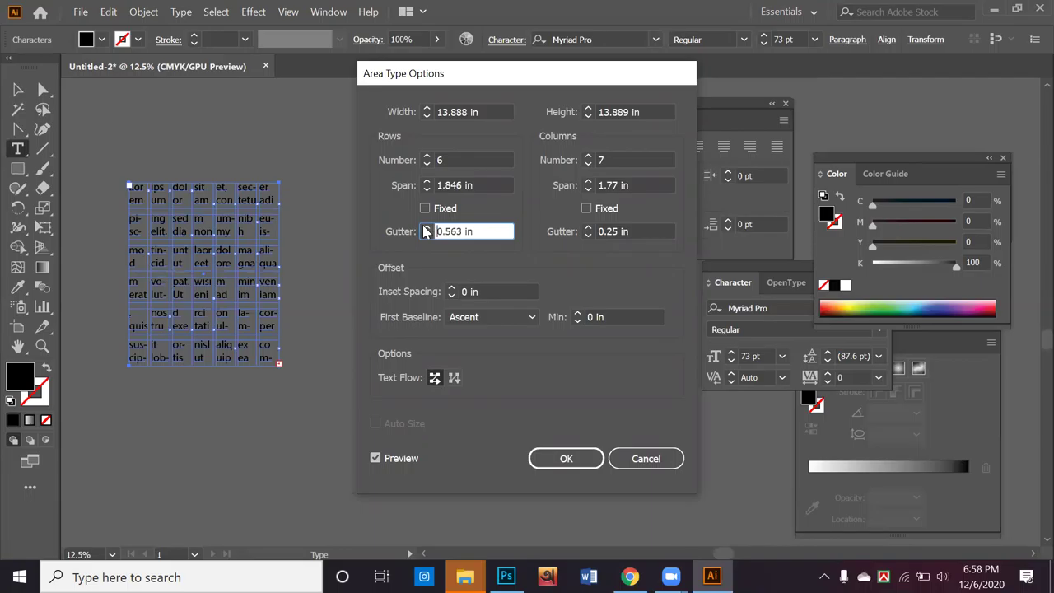
{"action": "left_click", "coordinate": [425, 235]}
{"action": "left_click", "coordinate": [425, 236]}
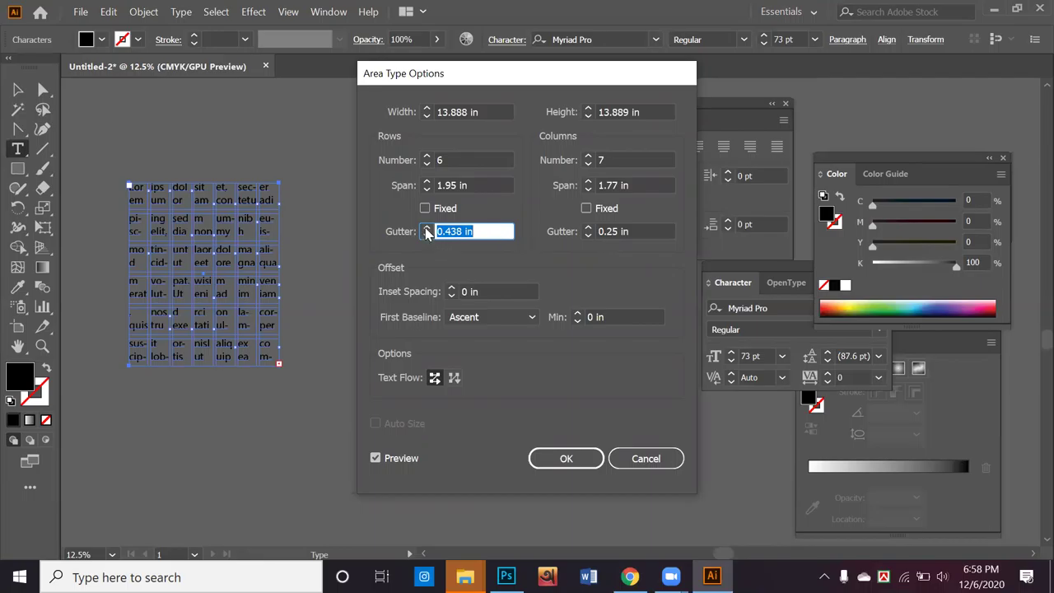
{"action": "left_click", "coordinate": [425, 227]}
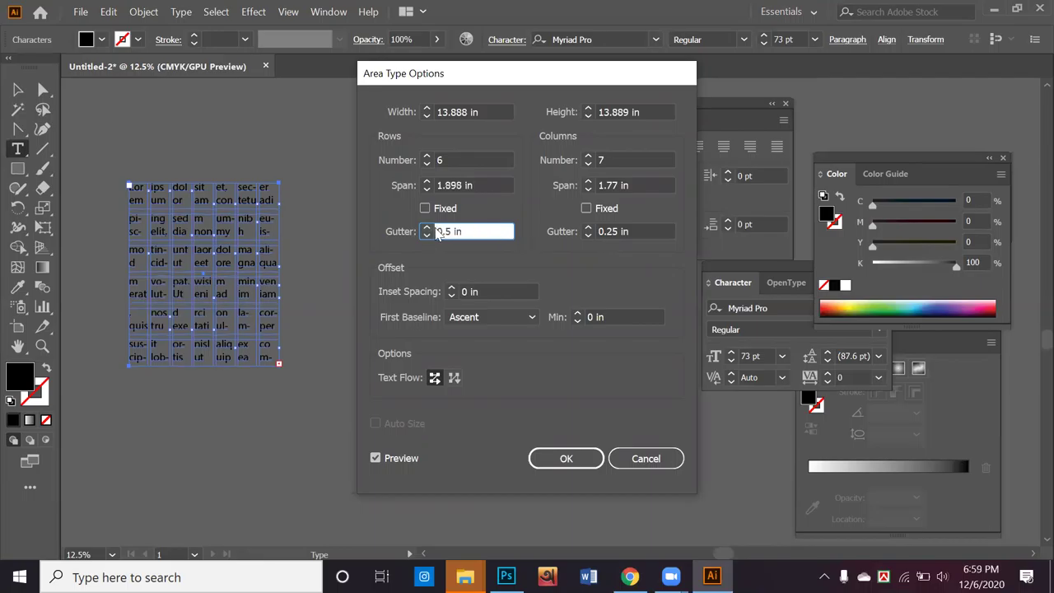
Step: Set the column gutter to 0.5 in and apply the area type options
{"action": "left_click", "coordinate": [590, 236]}
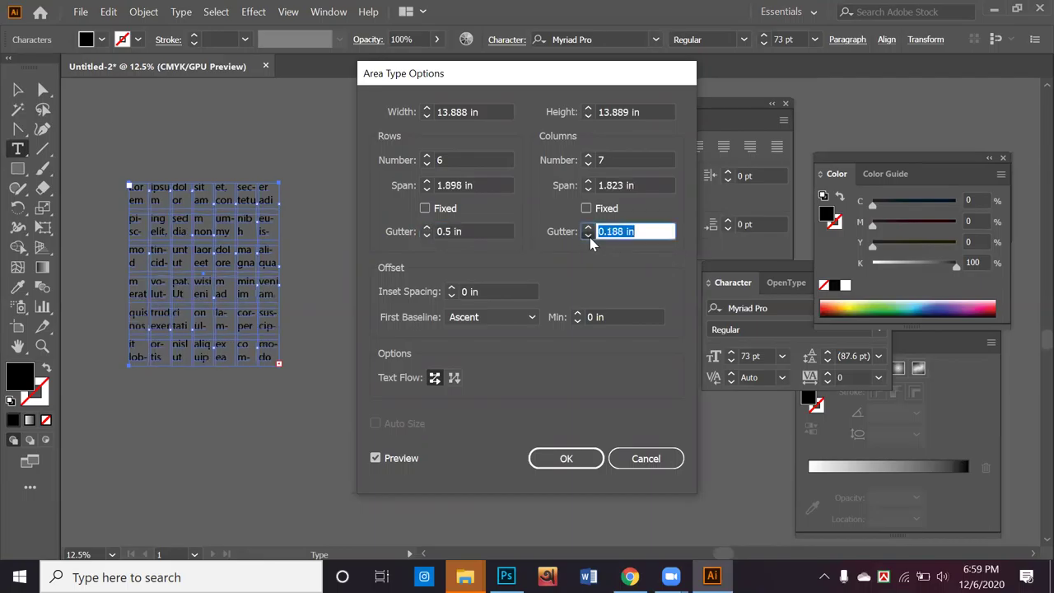
{"action": "left_click", "coordinate": [590, 229]}
{"action": "left_click", "coordinate": [589, 229]}
{"action": "left_click", "coordinate": [589, 229]}
{"action": "left_click", "coordinate": [589, 229]}
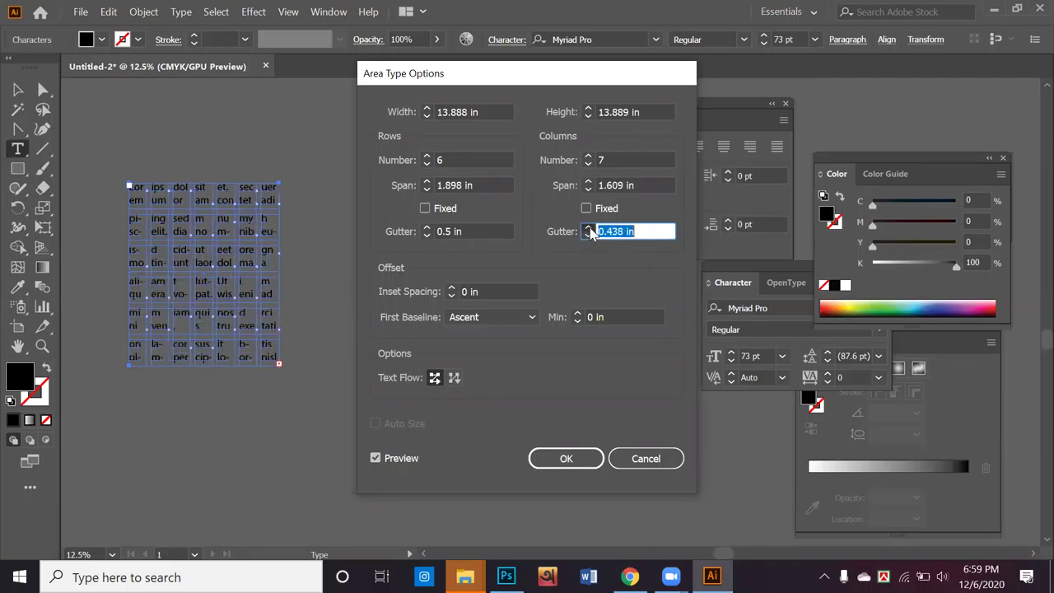
{"action": "left_click", "coordinate": [589, 229]}
{"action": "left_click", "coordinate": [590, 228]}
{"action": "left_click", "coordinate": [590, 237]}
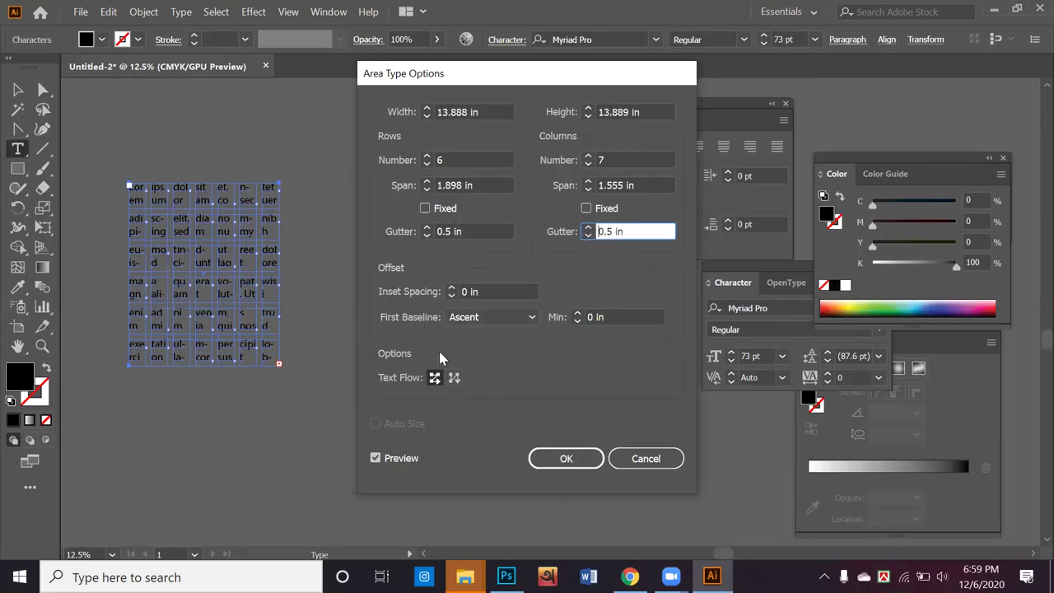
{"action": "left_click", "coordinate": [575, 458]}
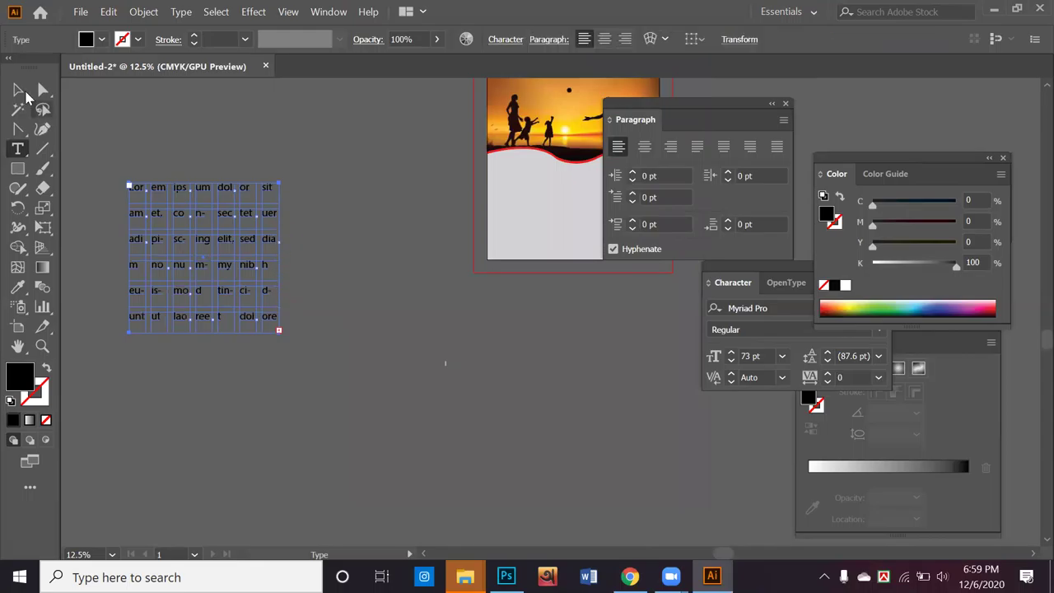
Step: Widen the text frame horizontally so its seven columns have calendar-like proportions
{"action": "left_click", "coordinate": [20, 91]}
{"action": "left_click_drag", "start_coordinate": [318, 263], "coordinate": [412, 268]}
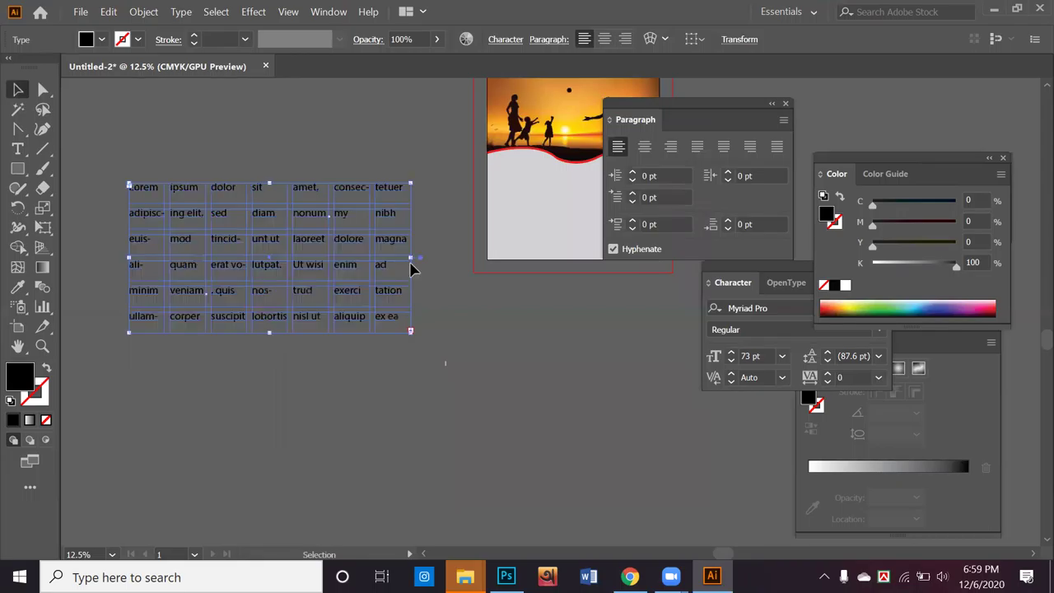
{"action": "left_click", "coordinate": [375, 380]}
{"action": "left_click", "coordinate": [350, 297]}
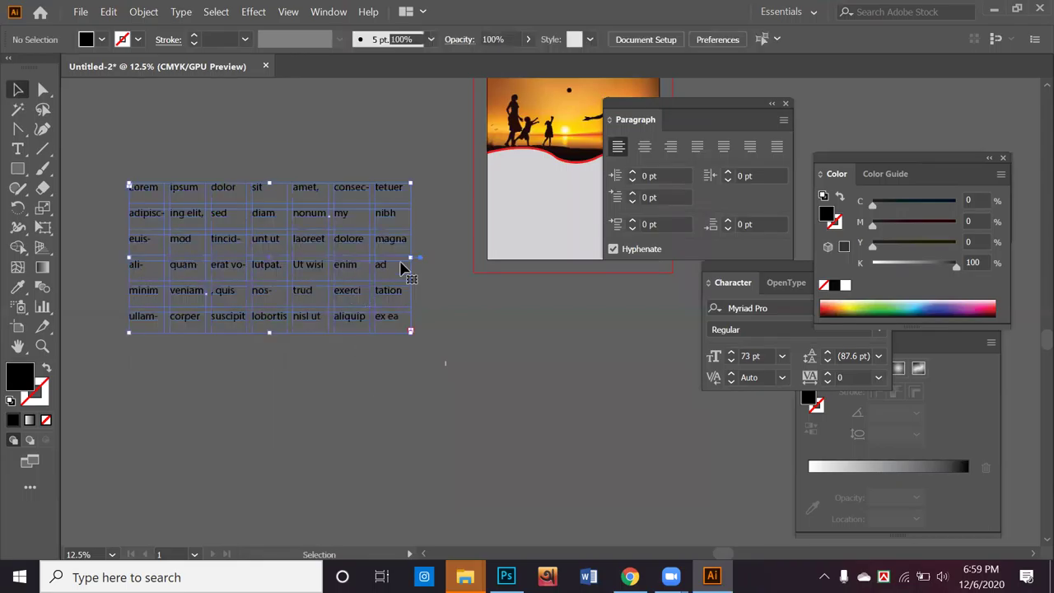
{"action": "mouse_move", "coordinate": [411, 257]}
{"action": "left_mouse_down"}
{"action": "mouse_move", "coordinate": [439, 263]}
{"action": "mouse_move", "coordinate": [395, 260]}
{"action": "mouse_move", "coordinate": [414, 259]}
{"action": "left_mouse_up"}
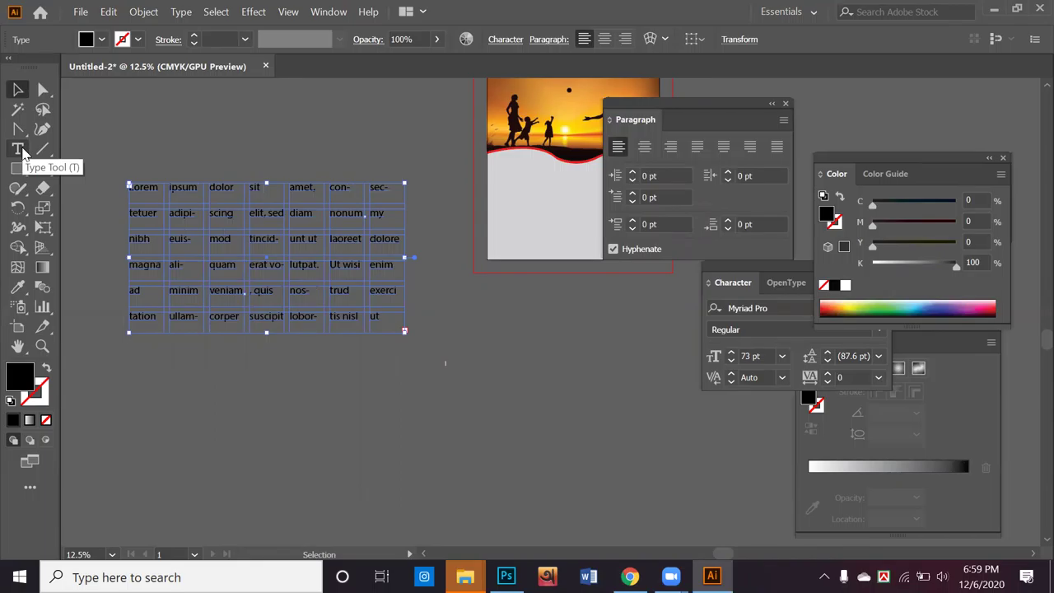
Step: Delete all the placeholder text from the text frame
{"action": "left_click", "coordinate": [19, 150]}
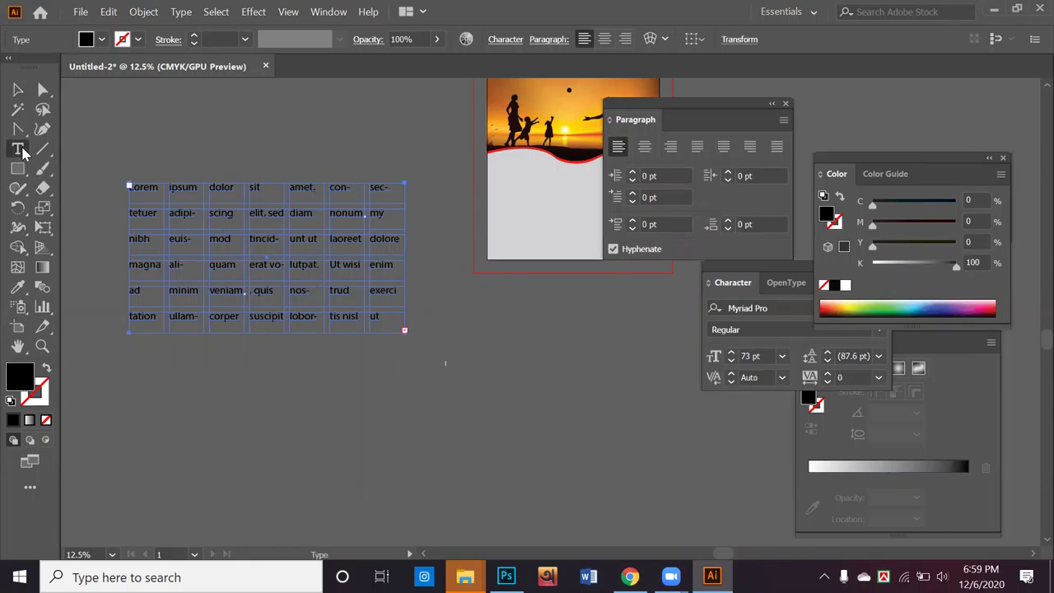
{"action": "left_click", "coordinate": [194, 216]}
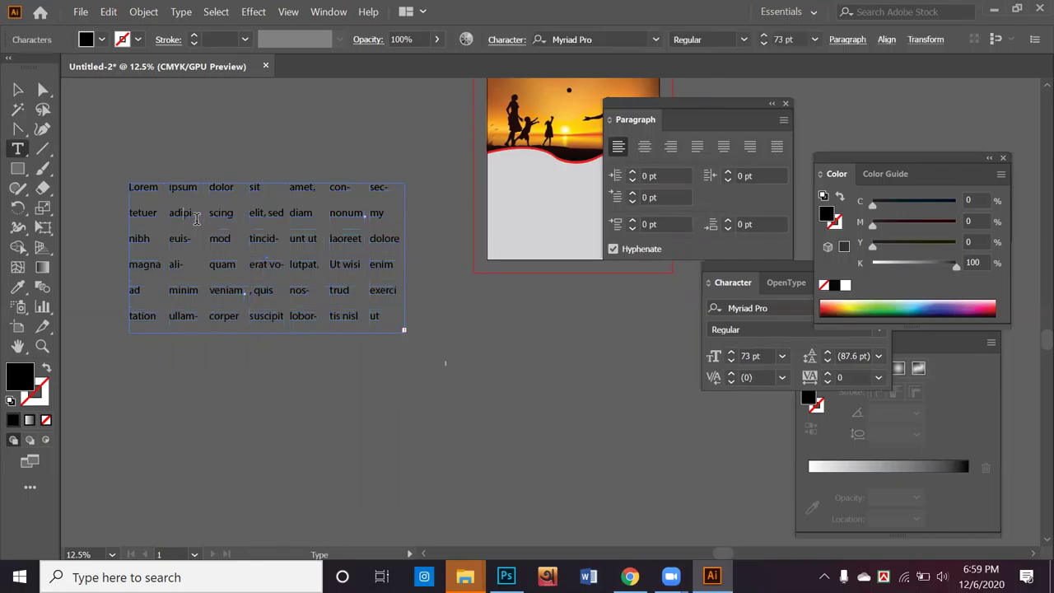
{"action": "key", "text": "ctrl+a"}
{"action": "key", "text": "BackSpace"}
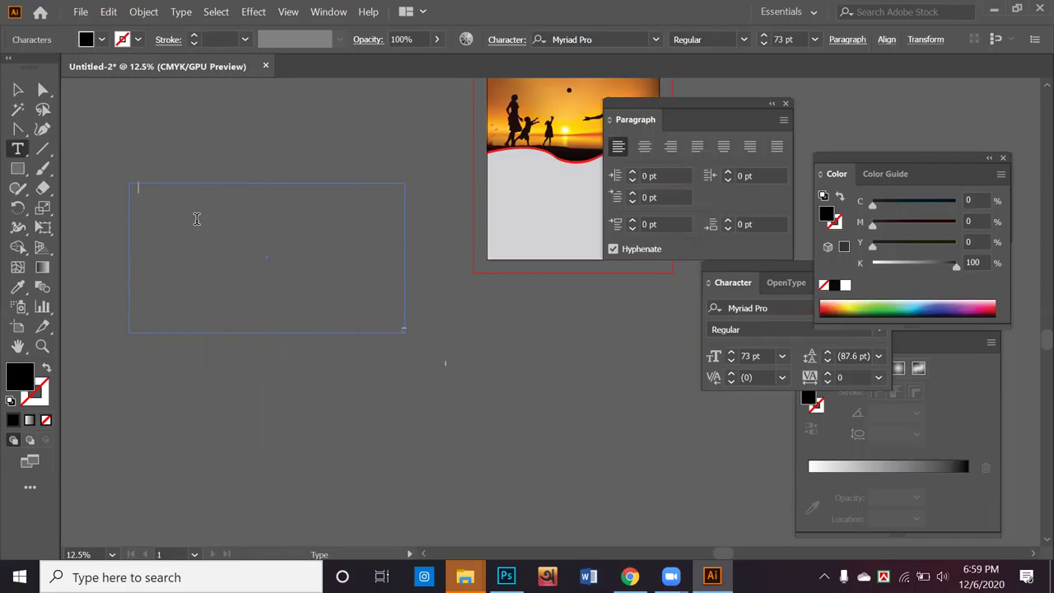
{"action": "key", "text": "BackSpace"}
{"action": "key", "text": "BackSpace"}
{"action": "key", "text": "BackSpace"}
{"action": "key", "text": "BackSpace"}
Step: Enter the dates 01 to 04 in the first row, one per cell, starting in the fourth column
{"action": "type", "text": "01"}
{"action": "type", "text": "02\t03"}
{"action": "key", "text": "Tab"}
{"action": "type", "text": "04 "}
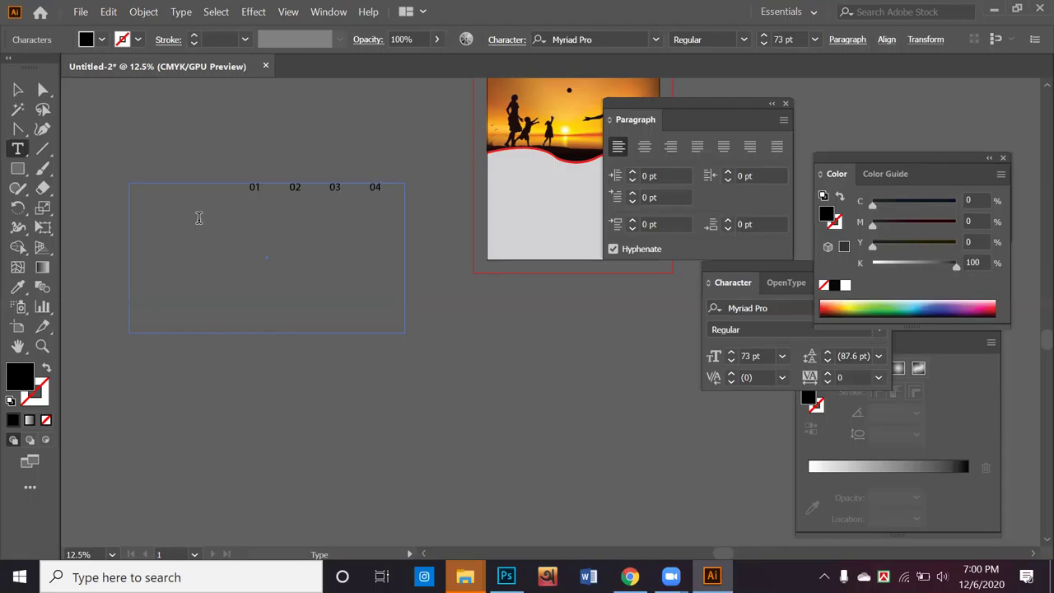
Step: Fill the second row with the dates 05 to 11, one per cell, and finish text editing
{"action": "type", "text": "05"}
{"action": "key", "text": "Tab"}
{"action": "type", "text": "06"}
{"action": "key", "text": "Tab"}
{"action": "type", "text": "07"}
{"action": "key", "text": "Tab"}
{"action": "type", "text": "0809"}
{"action": "key", "text": "Tab"}
{"action": "type", "text": "10"}
{"action": "key", "text": "Tab"}
{"action": "type", "text": "11"}
{"action": "left_click", "coordinate": [18, 91]}
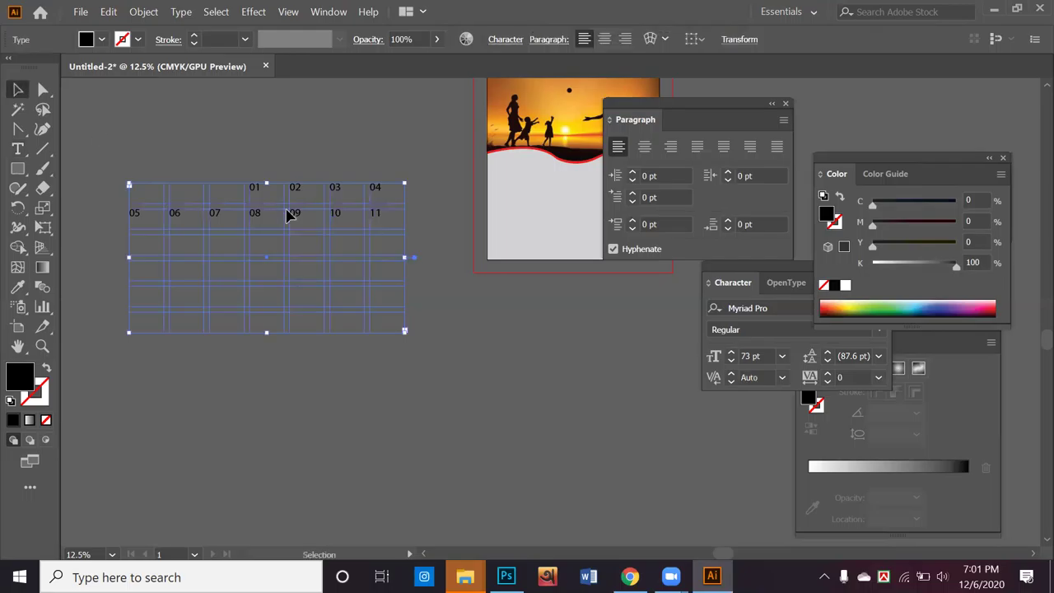
Step: Draw a wide area text frame filled with placeholder text on the empty canvas below the dates frame
{"action": "scroll", "coordinate": [252, 330], "scroll_direction": "down", "scroll_amount": 5}
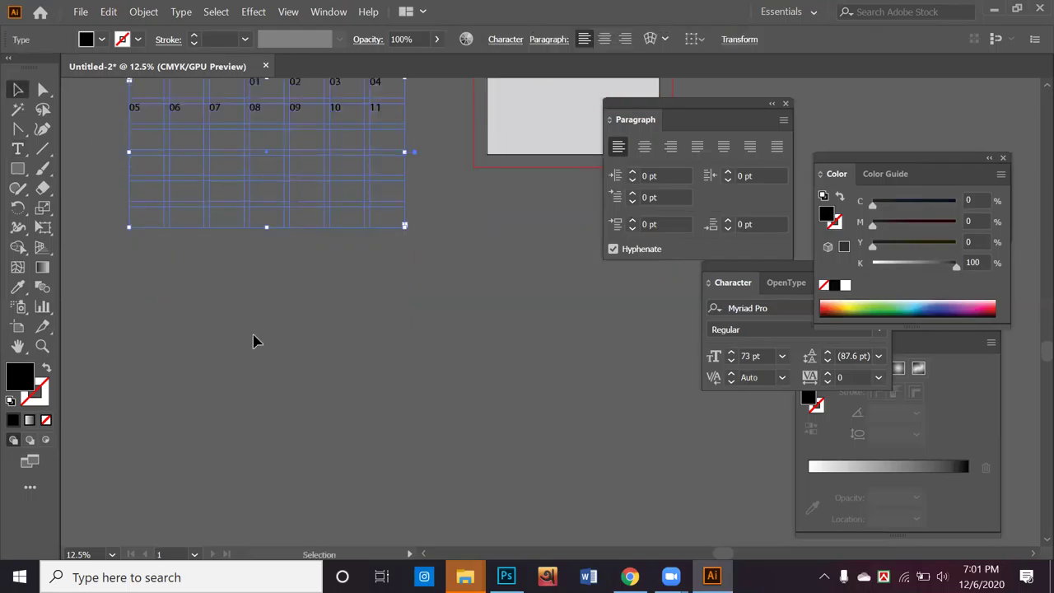
{"action": "left_click", "coordinate": [25, 149]}
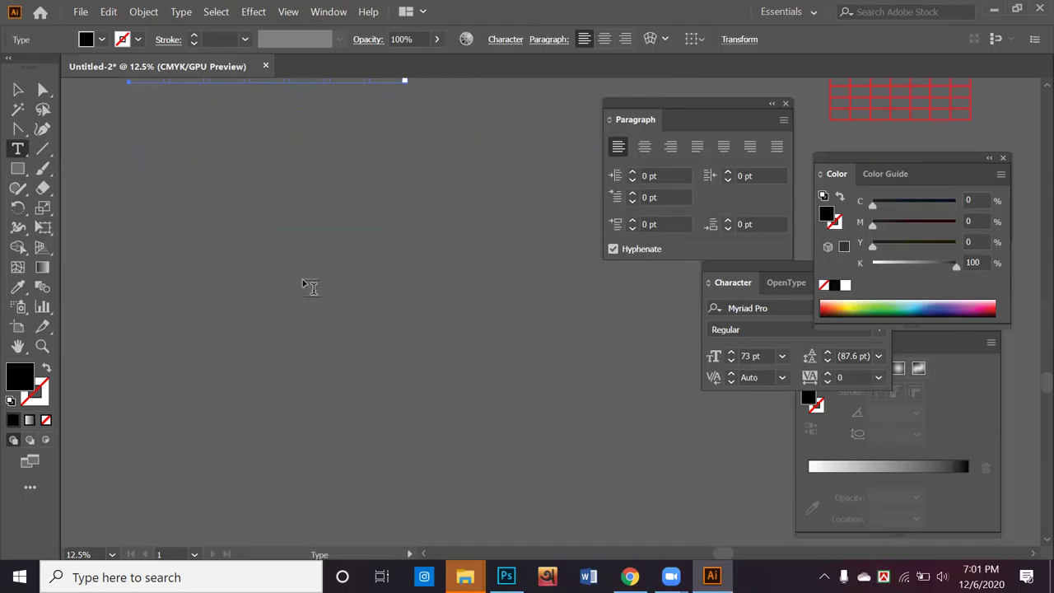
{"action": "left_click_drag", "start_coordinate": [167, 195], "coordinate": [610, 396]}
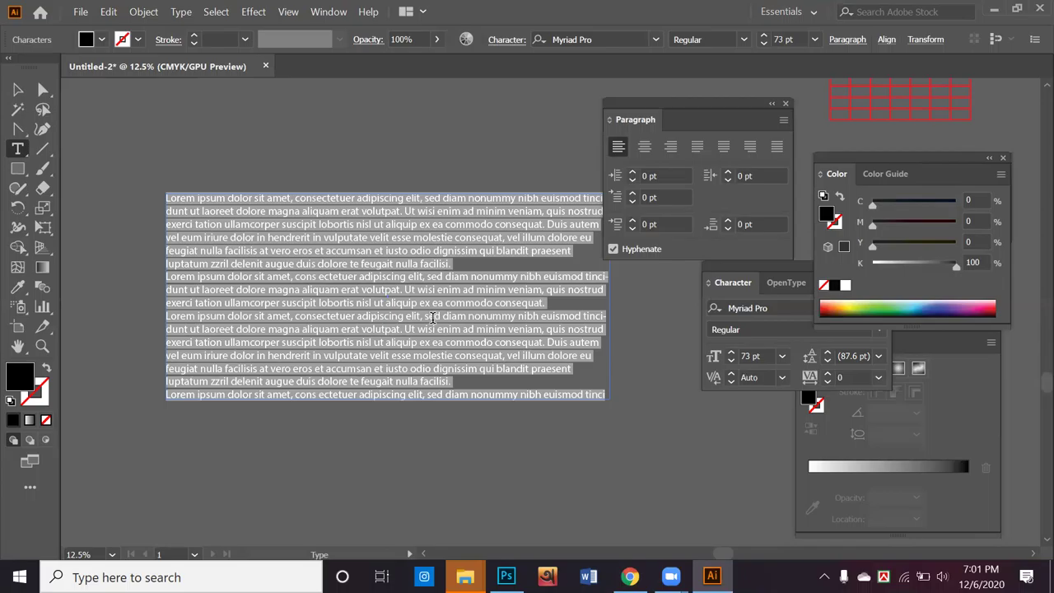
{"action": "key", "text": "BackSpace"}
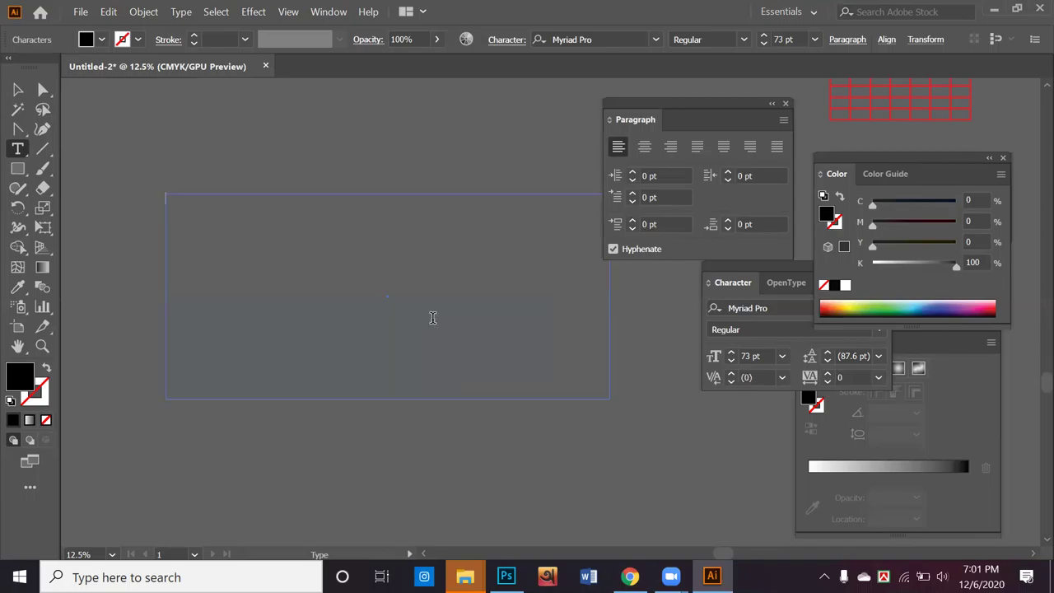
{"action": "key", "text": "ctrl+z"}
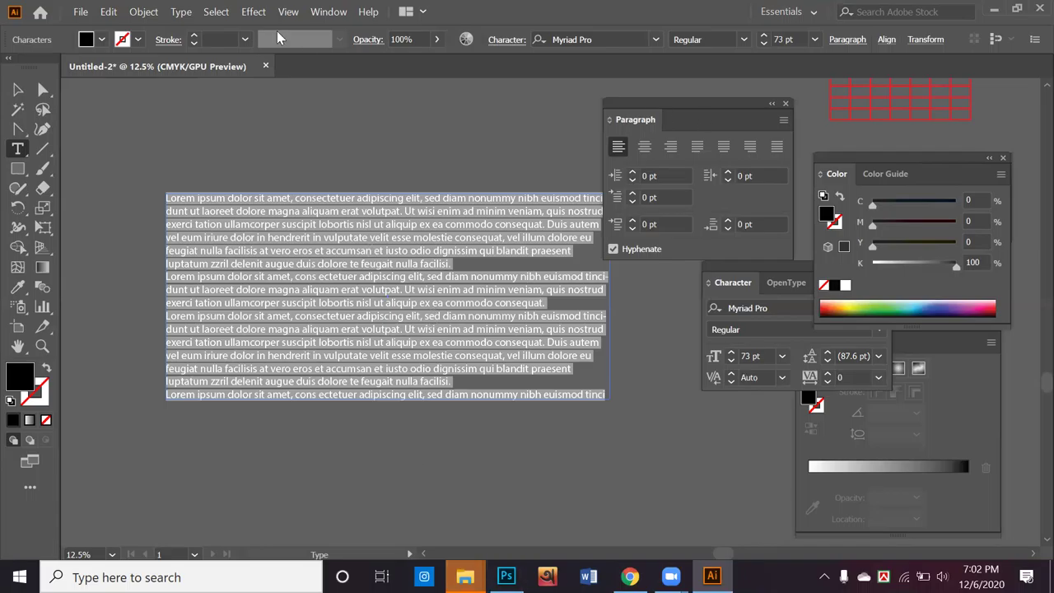
Step: Set the new text frame's area type options to 6 rows and 7 columns
{"action": "left_click", "coordinate": [183, 13]}
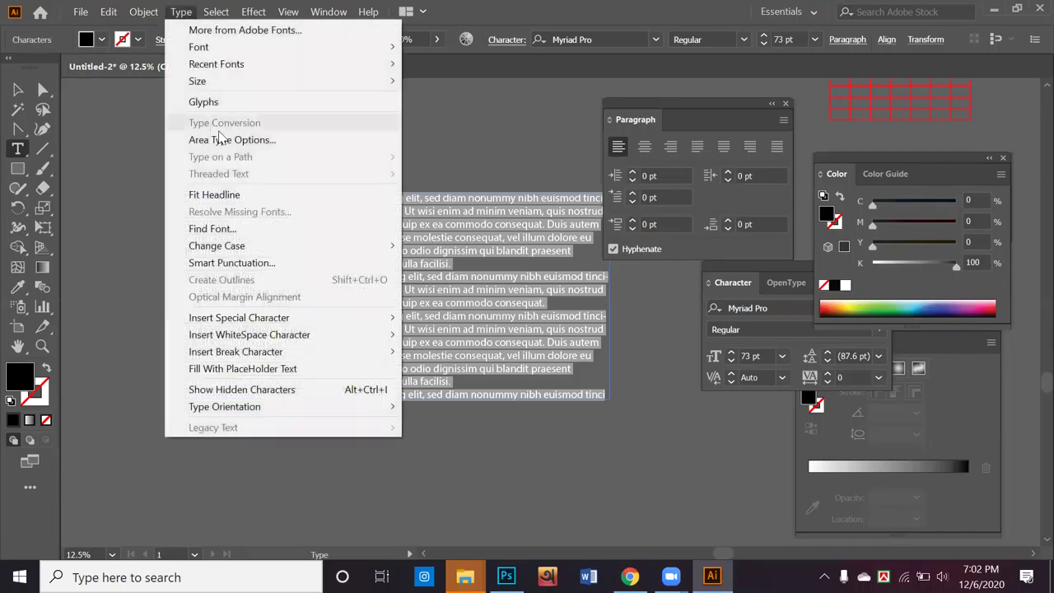
{"action": "left_click", "coordinate": [226, 140]}
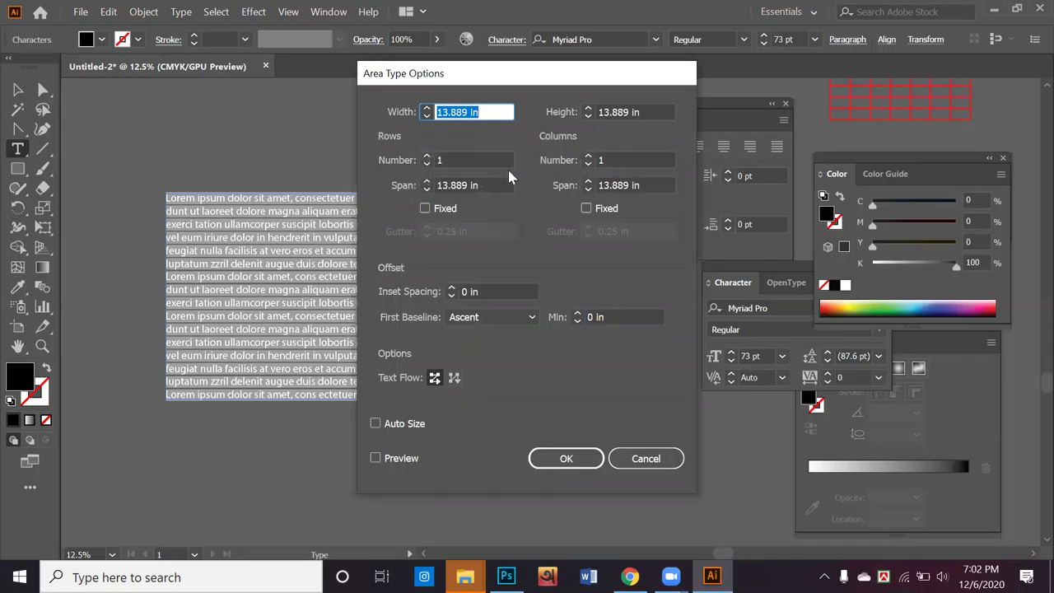
{"action": "left_click", "coordinate": [486, 158]}
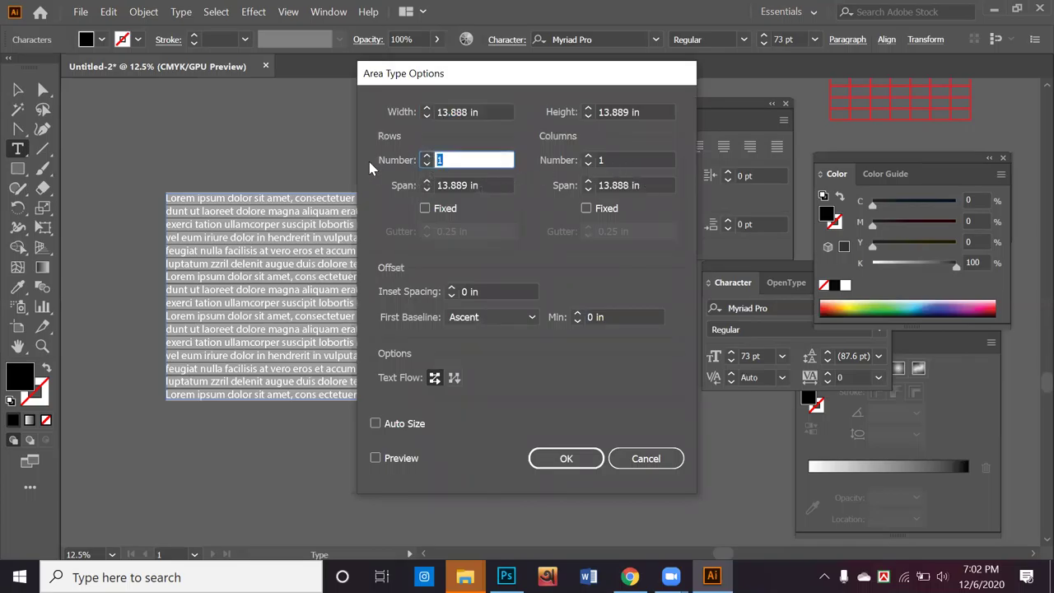
{"action": "type", "text": "6"}
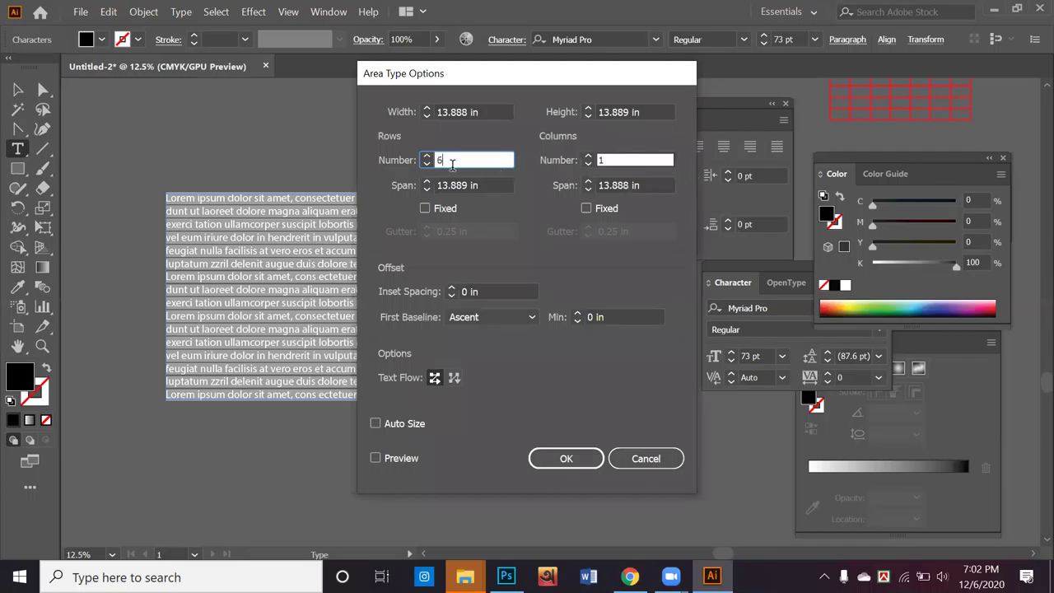
{"action": "key", "text": "Tab"}
{"action": "type", "text": "7"}
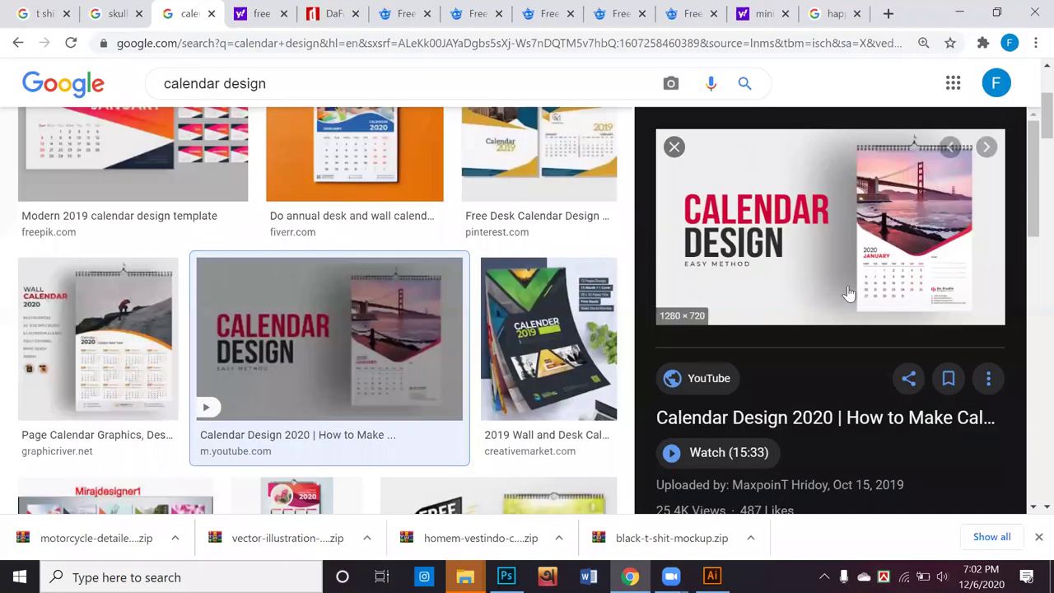
Step: Switch to Chrome, preview the "Modern 2019 calendar design template" image result and look through its related calendar designs
{"action": "scroll", "coordinate": [114, 370], "scroll_direction": "up", "scroll_amount": 2}
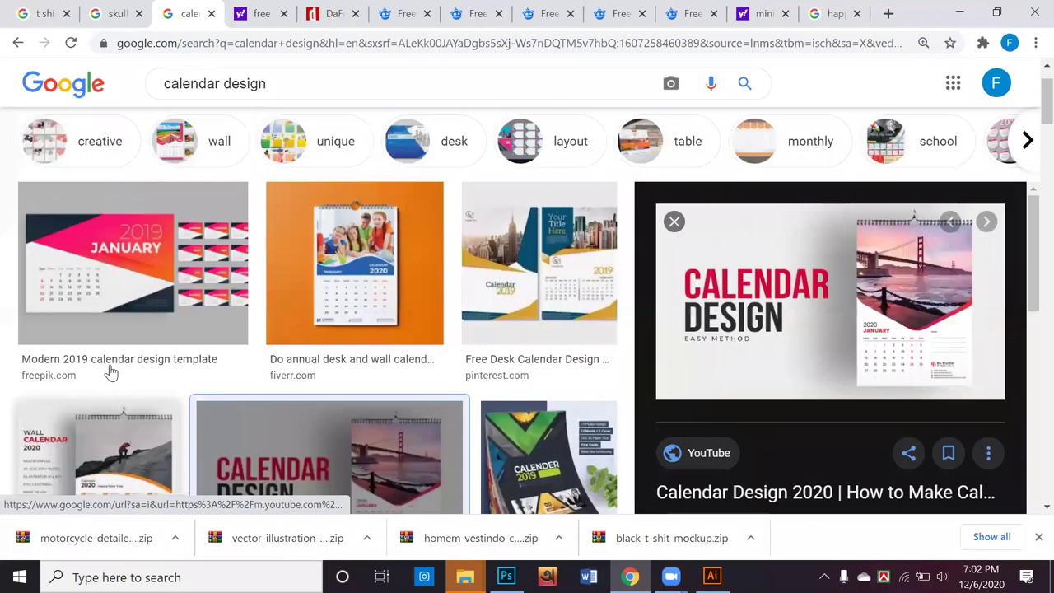
{"action": "left_click", "coordinate": [115, 334]}
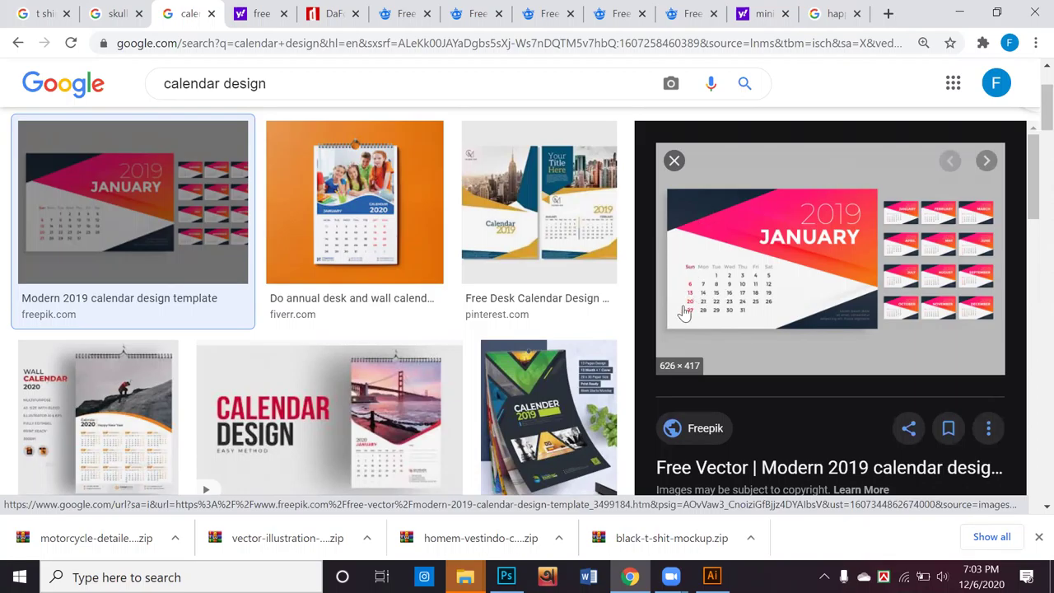
{"action": "scroll", "coordinate": [683, 309], "scroll_direction": "down", "scroll_amount": 5}
{"action": "scroll", "coordinate": [434, 391], "scroll_direction": "down", "scroll_amount": 3}
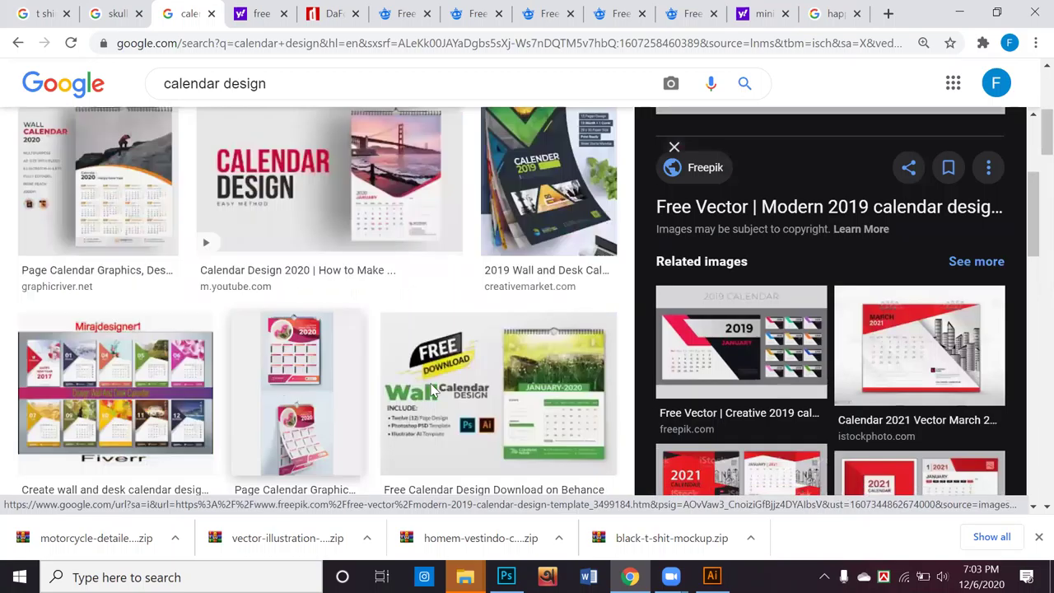
{"action": "scroll", "coordinate": [434, 391], "scroll_direction": "down", "scroll_amount": 8}
{"action": "scroll", "coordinate": [729, 375], "scroll_direction": "down", "scroll_amount": 3}
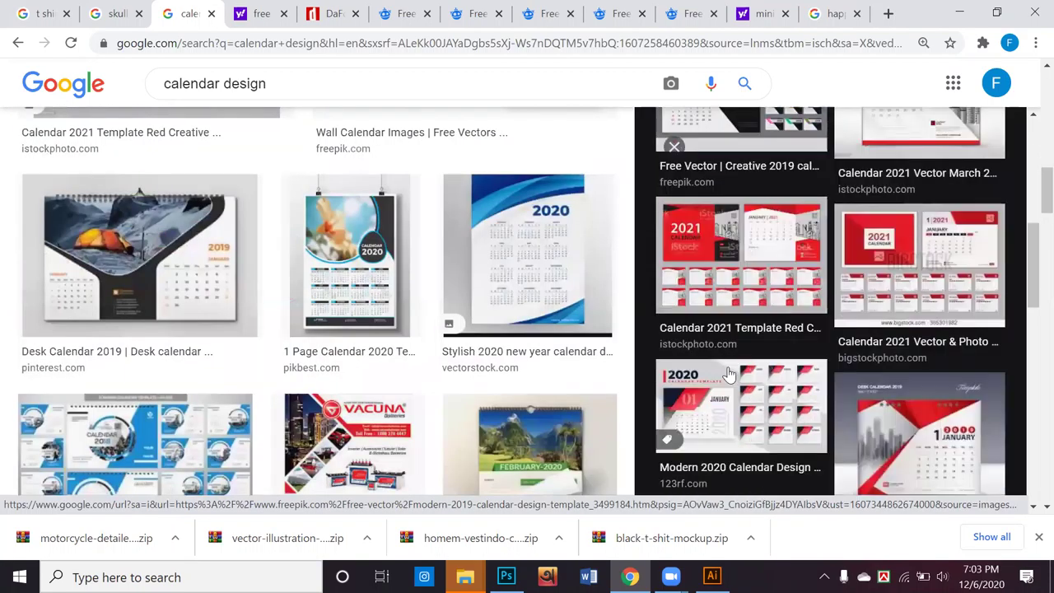
{"action": "scroll", "coordinate": [729, 375], "scroll_direction": "down", "scroll_amount": 3}
{"action": "scroll", "coordinate": [779, 374], "scroll_direction": "down", "scroll_amount": 1}
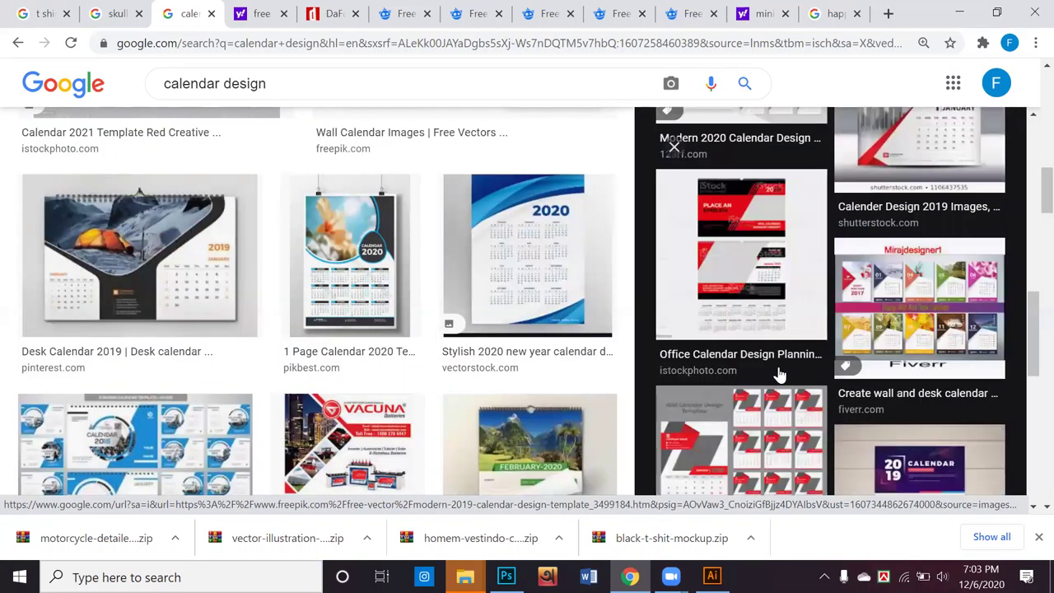
{"action": "scroll", "coordinate": [780, 375], "scroll_direction": "down", "scroll_amount": 2}
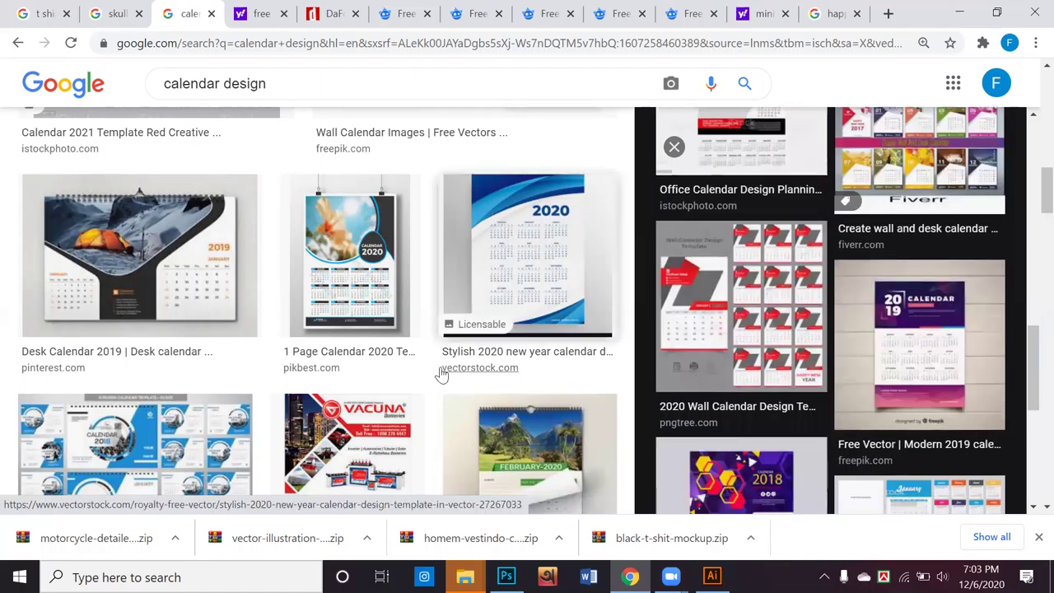
Step: Examine the wall and desk calendar examples in the "calendar design" image results for layout ideas
{"action": "scroll", "coordinate": [194, 321], "scroll_direction": "down", "scroll_amount": 3}
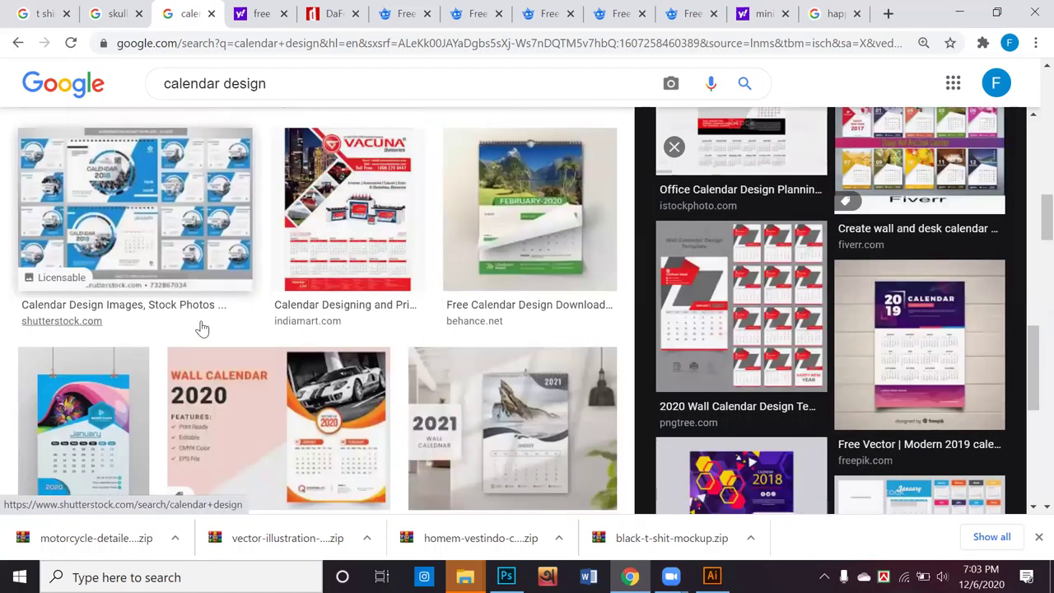
{"action": "scroll", "coordinate": [206, 330], "scroll_direction": "down", "scroll_amount": 2}
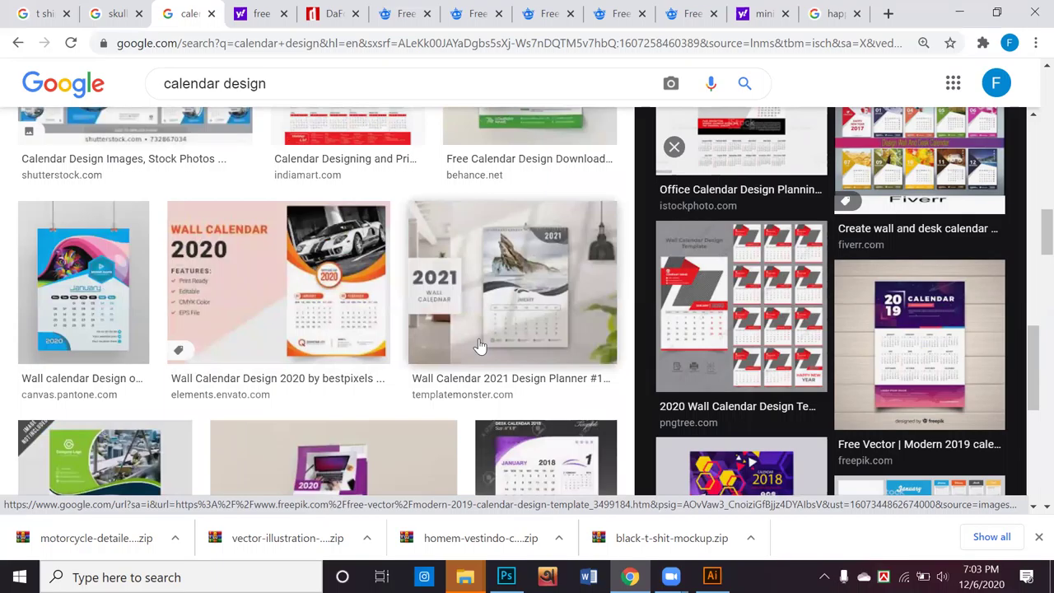
{"action": "scroll", "coordinate": [100, 354], "scroll_direction": "down", "scroll_amount": 2}
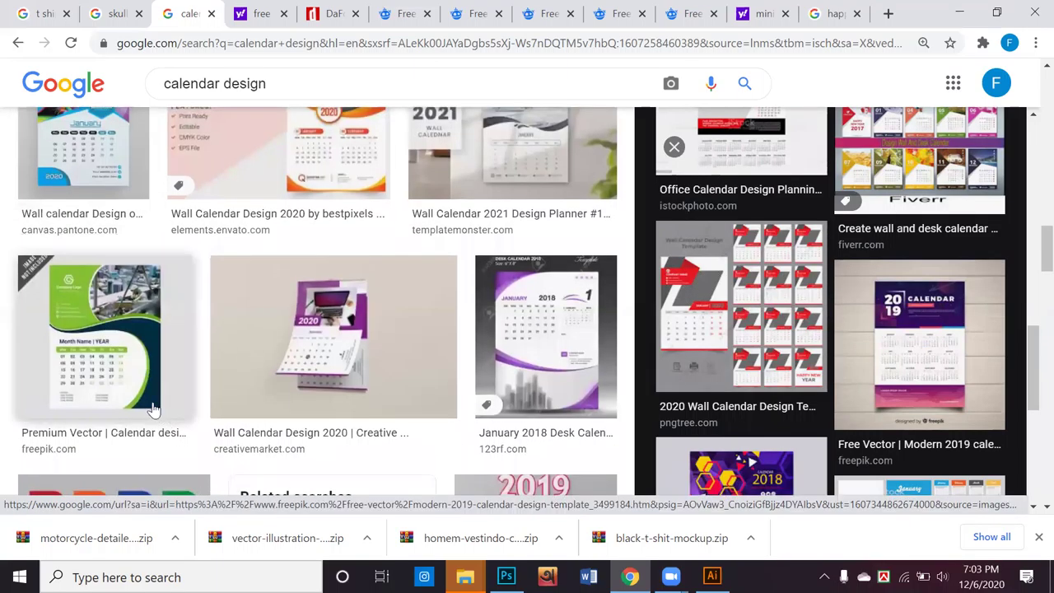
{"action": "scroll", "coordinate": [152, 409], "scroll_direction": "down", "scroll_amount": 1}
{"action": "scroll", "coordinate": [168, 395], "scroll_direction": "down", "scroll_amount": 2}
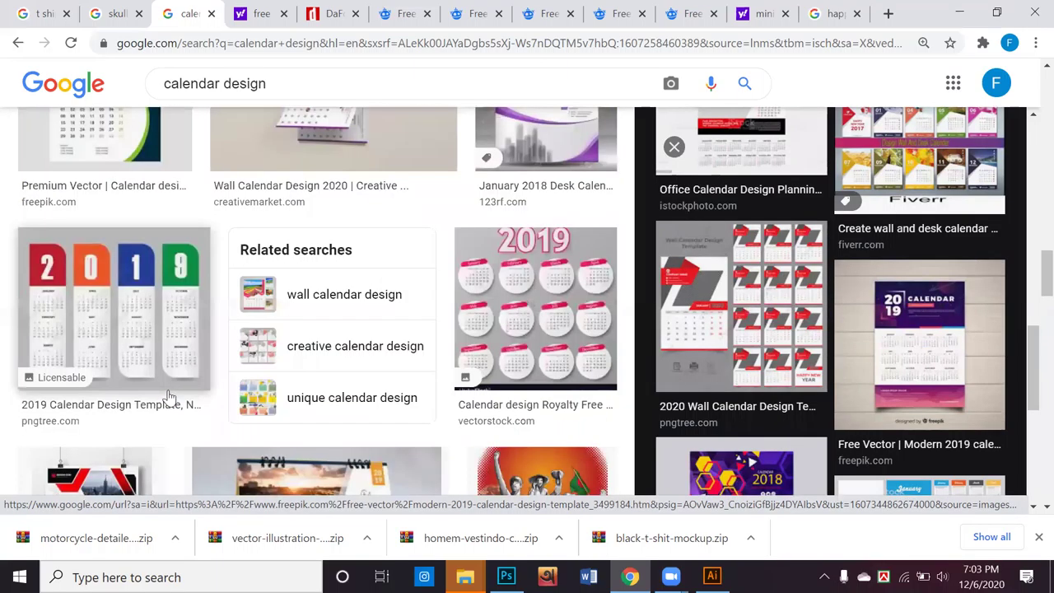
{"action": "scroll", "coordinate": [168, 395], "scroll_direction": "down", "scroll_amount": 2}
{"action": "scroll", "coordinate": [176, 393], "scroll_direction": "down", "scroll_amount": 3}
{"action": "scroll", "coordinate": [188, 391], "scroll_direction": "up", "scroll_amount": 1}
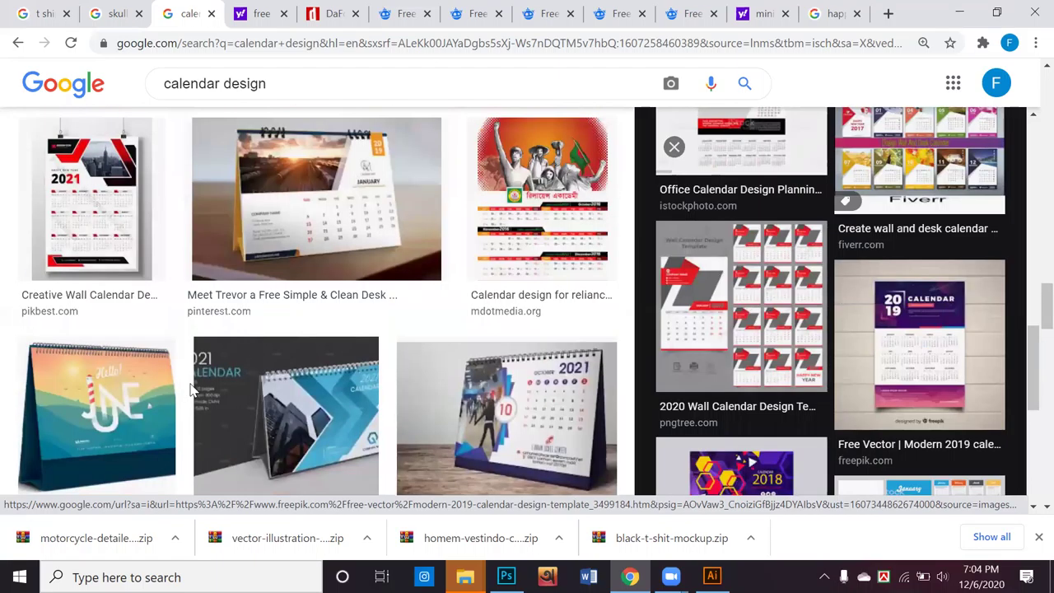
{"action": "scroll", "coordinate": [190, 389], "scroll_direction": "up", "scroll_amount": 1}
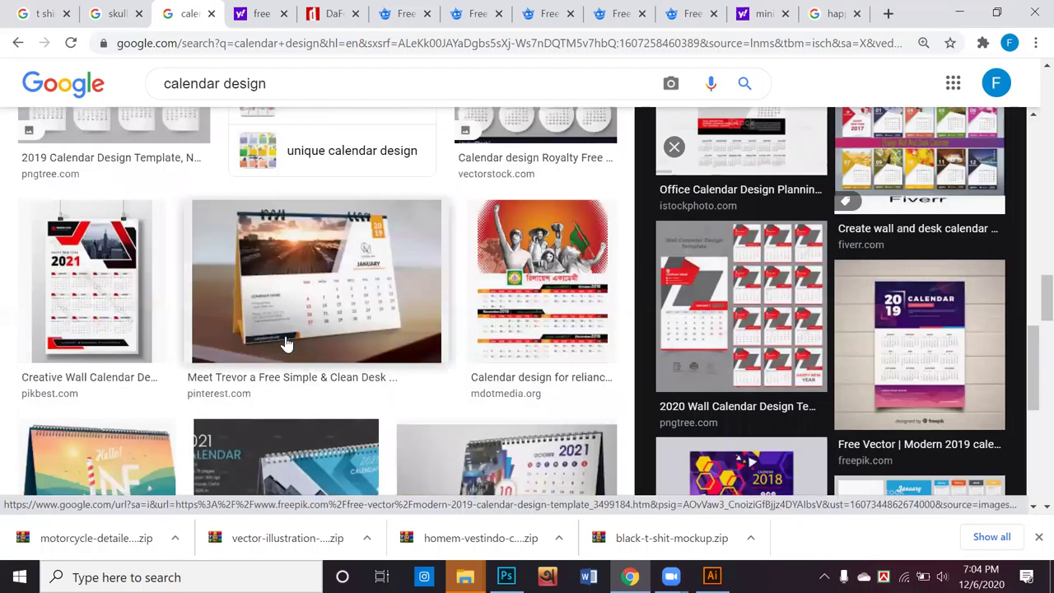
{"action": "scroll", "coordinate": [355, 313], "scroll_direction": "down", "scroll_amount": 3}
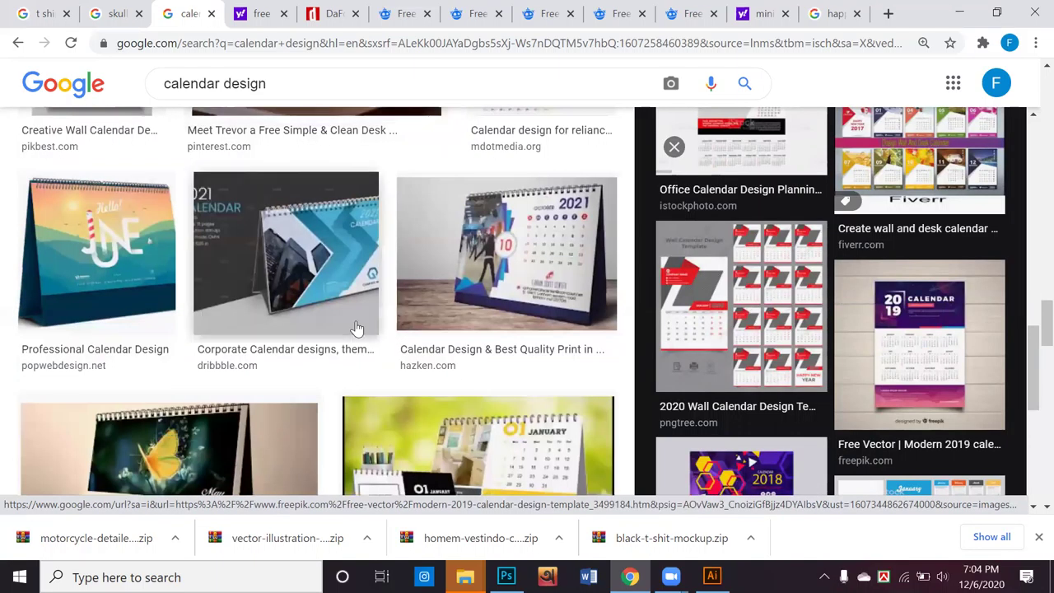
{"action": "scroll", "coordinate": [356, 329], "scroll_direction": "down", "scroll_amount": 3}
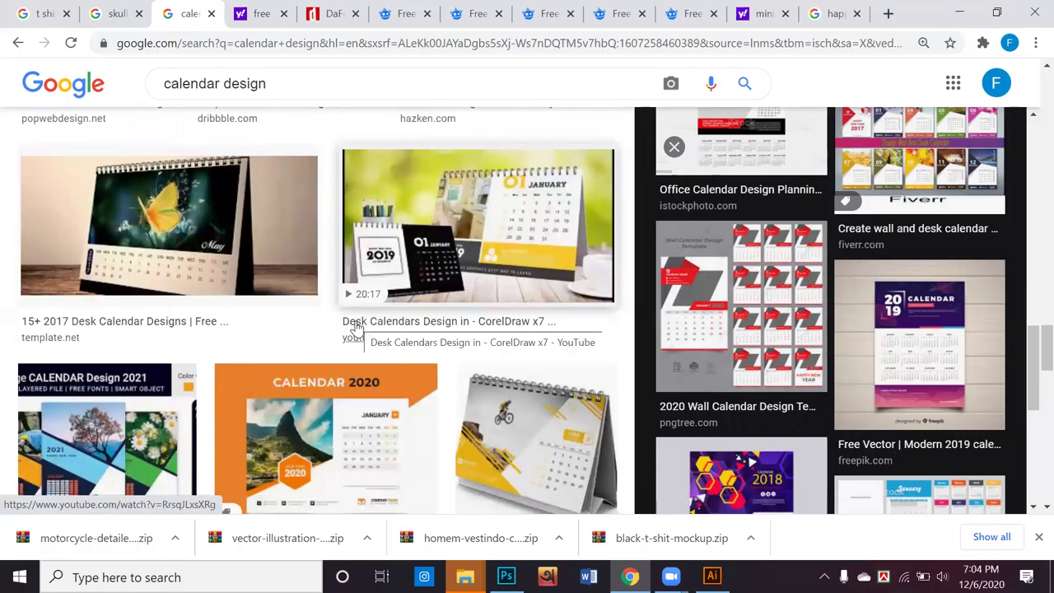
{"action": "scroll", "coordinate": [355, 327], "scroll_direction": "down", "scroll_amount": 2}
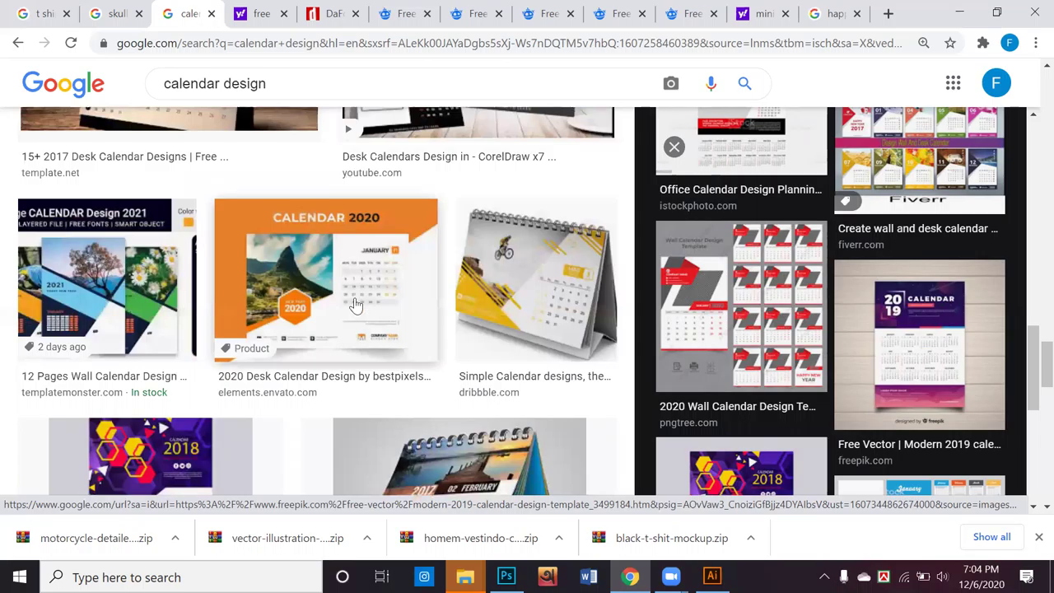
{"action": "scroll", "coordinate": [352, 334], "scroll_direction": "down", "scroll_amount": 2}
{"action": "scroll", "coordinate": [354, 350], "scroll_direction": "down", "scroll_amount": 3}
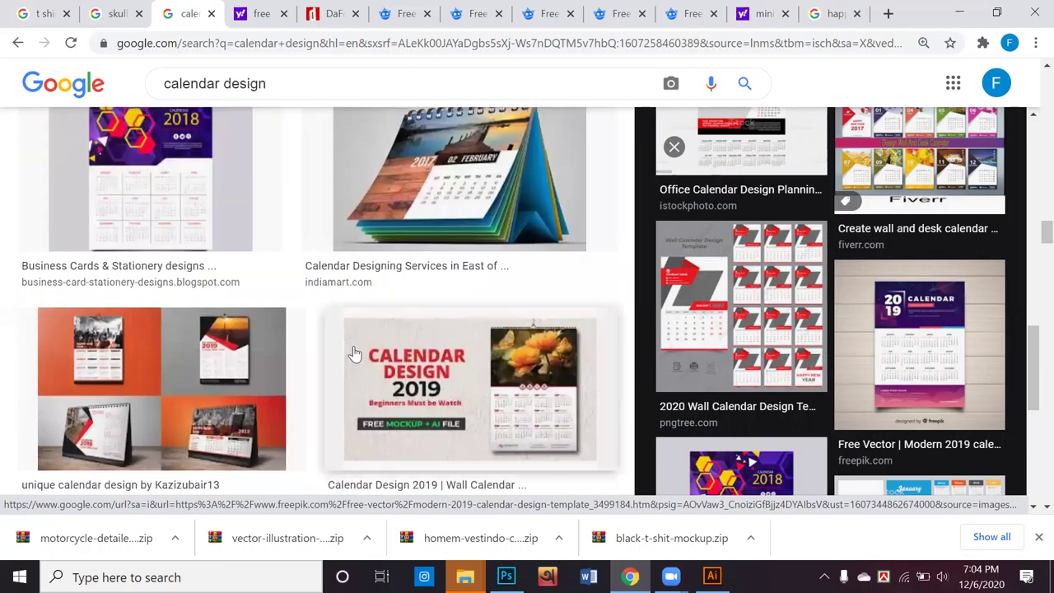
{"action": "scroll", "coordinate": [355, 352], "scroll_direction": "down", "scroll_amount": 4}
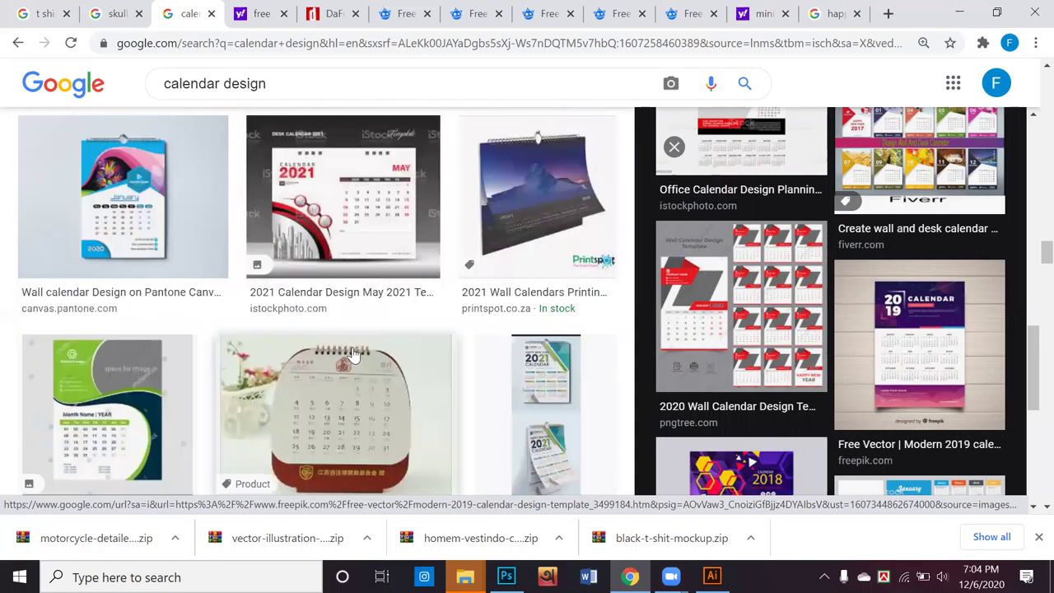
{"action": "scroll", "coordinate": [354, 354], "scroll_direction": "down", "scroll_amount": 1}
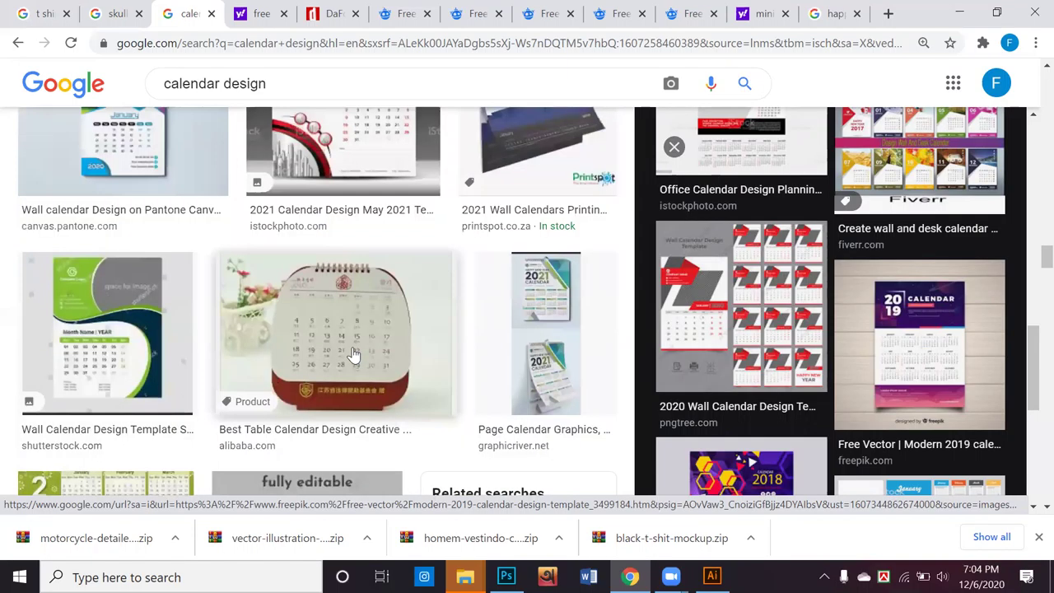
{"action": "scroll", "coordinate": [354, 354], "scroll_direction": "down", "scroll_amount": 4}
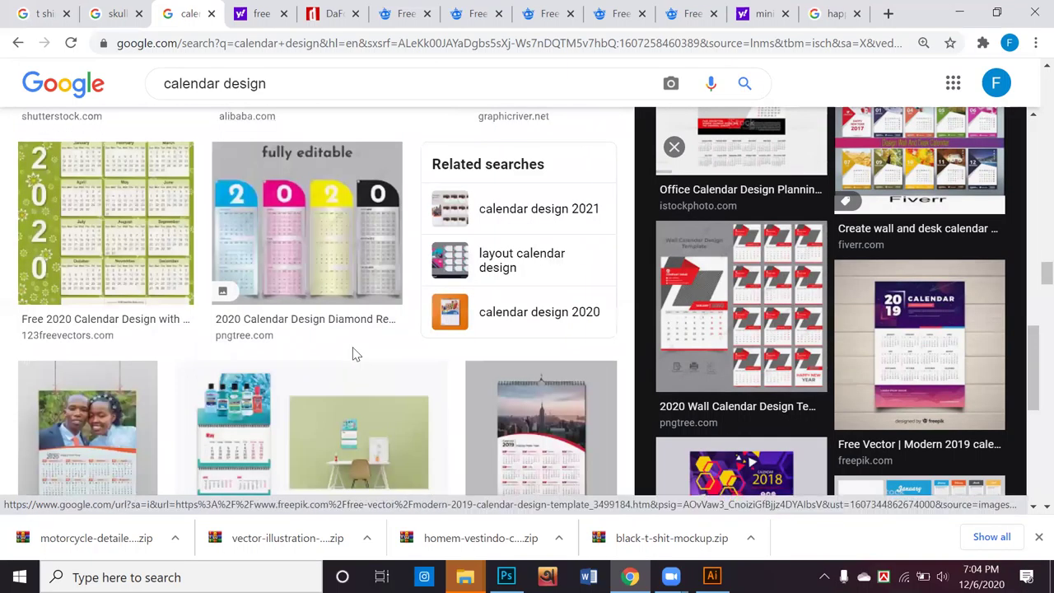
{"action": "scroll", "coordinate": [354, 355], "scroll_direction": "down", "scroll_amount": 3}
{"action": "scroll", "coordinate": [352, 354], "scroll_direction": "down", "scroll_amount": 2}
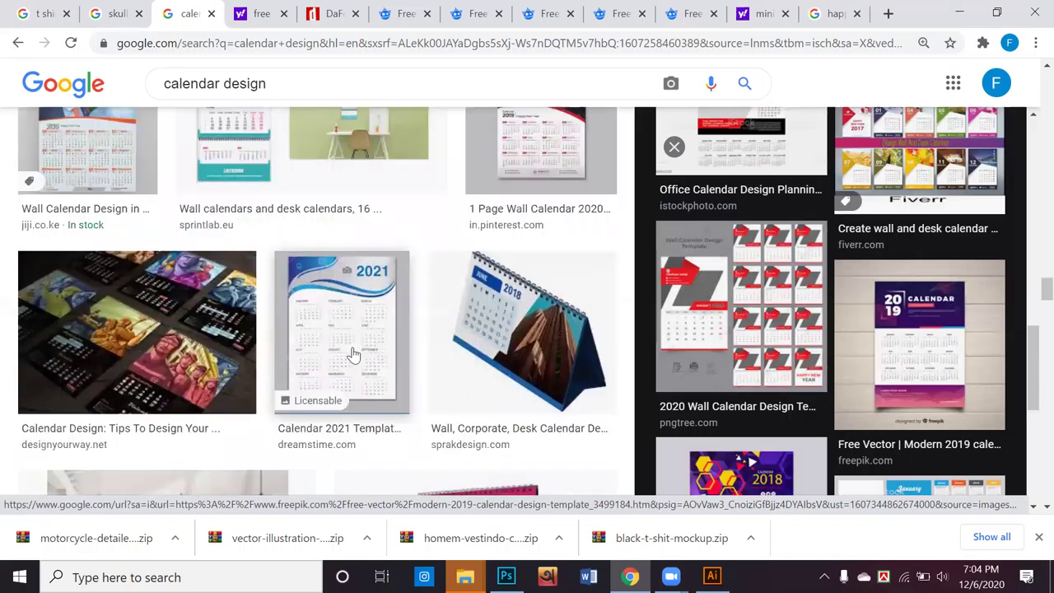
{"action": "scroll", "coordinate": [401, 337], "scroll_direction": "down", "scroll_amount": 2}
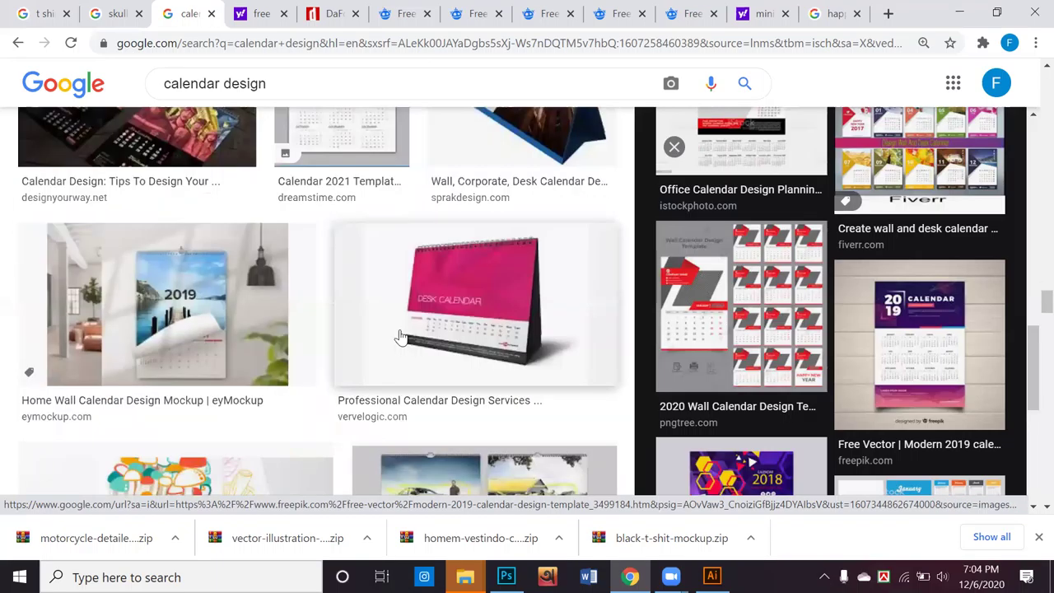
{"action": "scroll", "coordinate": [401, 338], "scroll_direction": "down", "scroll_amount": 3}
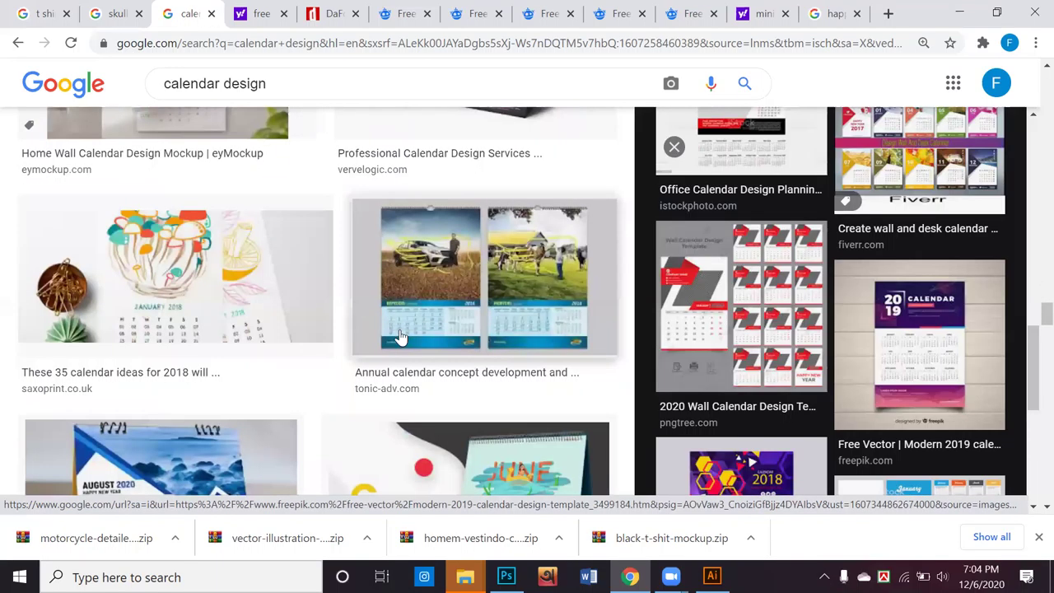
{"action": "scroll", "coordinate": [401, 338], "scroll_direction": "down", "scroll_amount": 1}
{"action": "scroll", "coordinate": [401, 337], "scroll_direction": "down", "scroll_amount": 1}
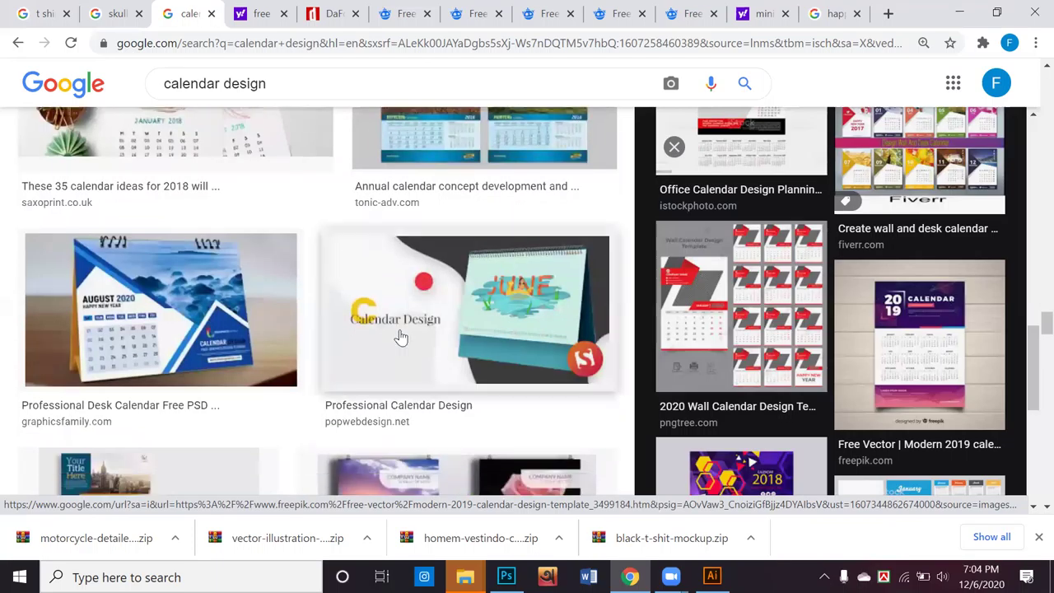
{"action": "scroll", "coordinate": [401, 338], "scroll_direction": "down", "scroll_amount": 3}
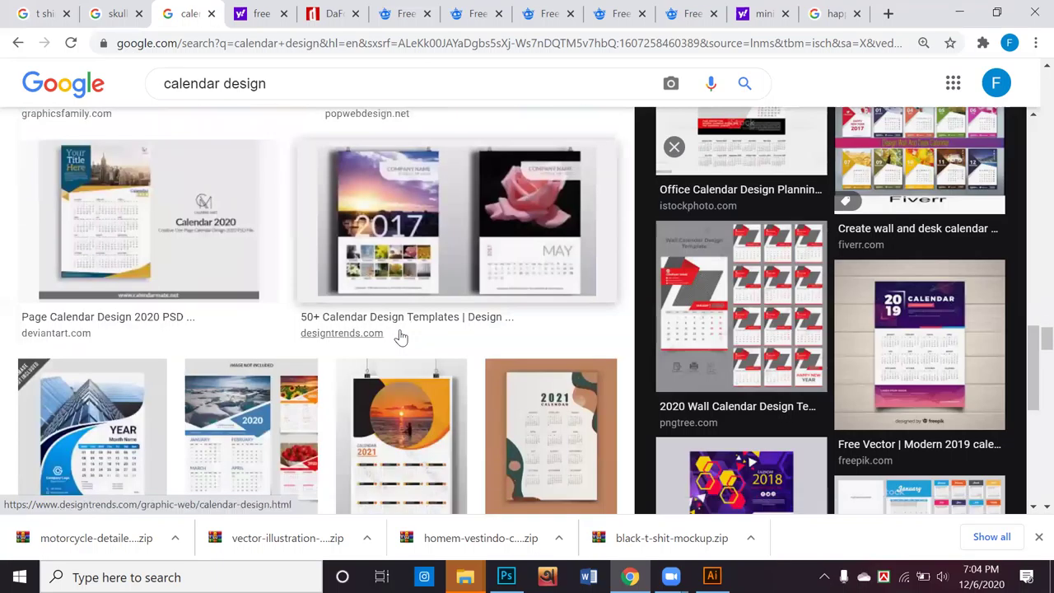
{"action": "scroll", "coordinate": [401, 337], "scroll_direction": "down", "scroll_amount": 1}
{"action": "scroll", "coordinate": [401, 338], "scroll_direction": "down", "scroll_amount": 3}
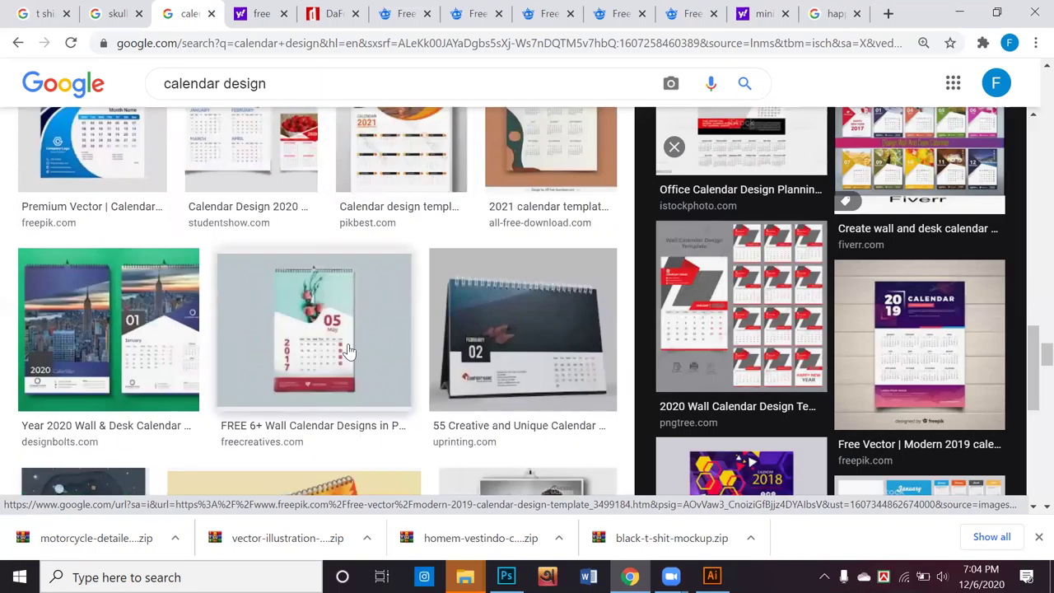
Step: Look further through the "calendar design" image results for one-page and monthly calendar layouts with a photo and date grid
{"action": "scroll", "coordinate": [349, 352], "scroll_direction": "down", "scroll_amount": 3}
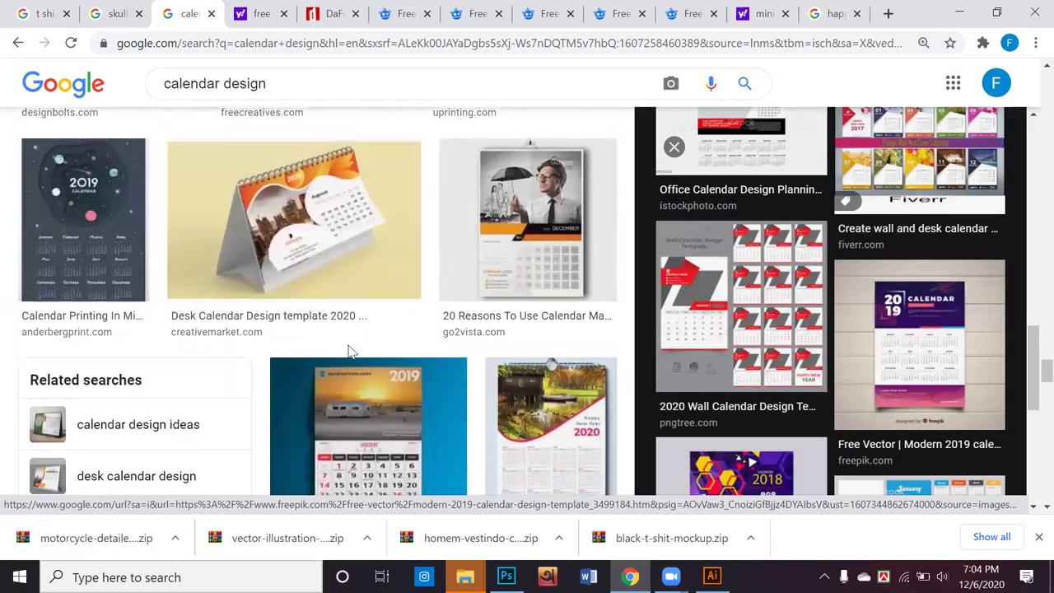
{"action": "scroll", "coordinate": [349, 352], "scroll_direction": "down", "scroll_amount": 3}
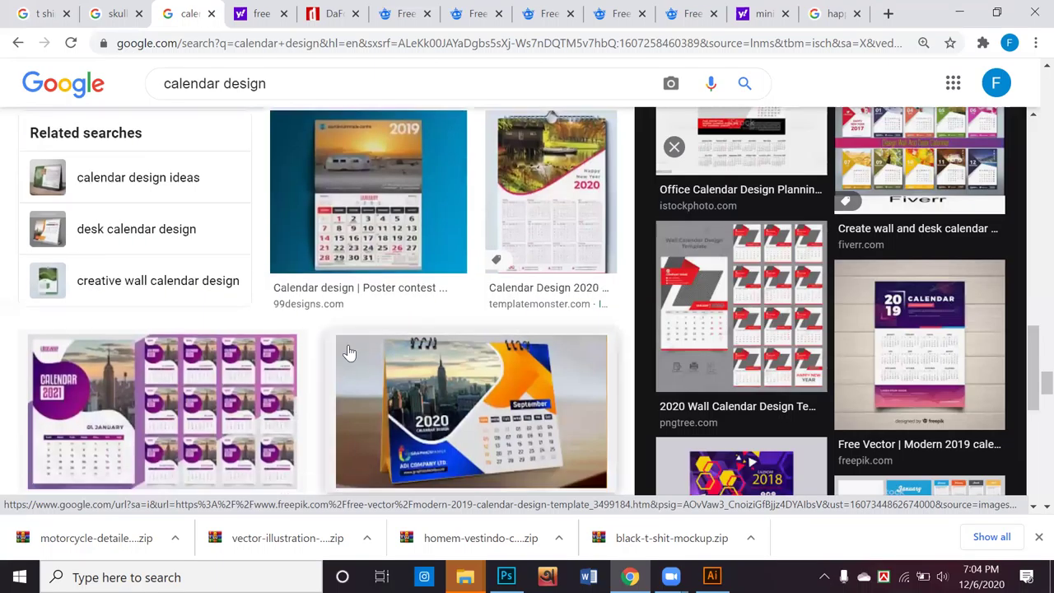
{"action": "scroll", "coordinate": [349, 353], "scroll_direction": "down", "scroll_amount": 2}
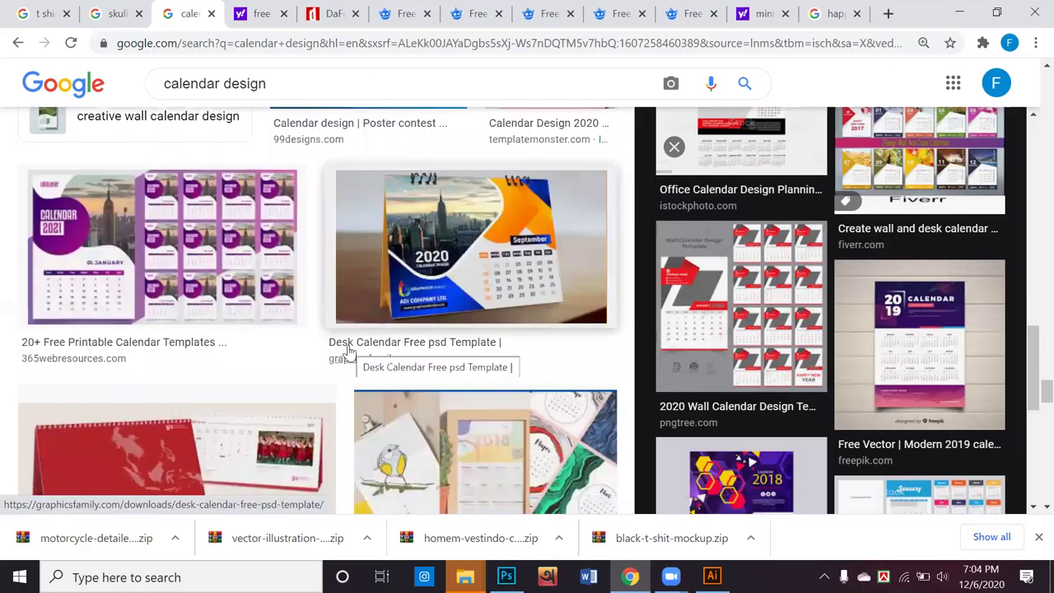
{"action": "scroll", "coordinate": [349, 353], "scroll_direction": "down", "scroll_amount": 4}
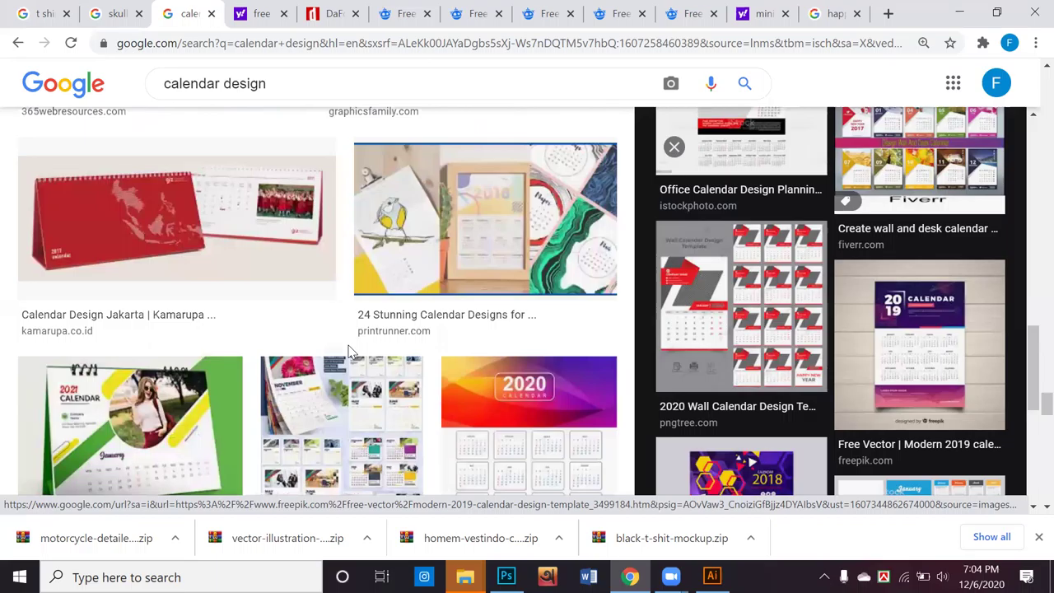
{"action": "scroll", "coordinate": [349, 352], "scroll_direction": "down", "scroll_amount": 3}
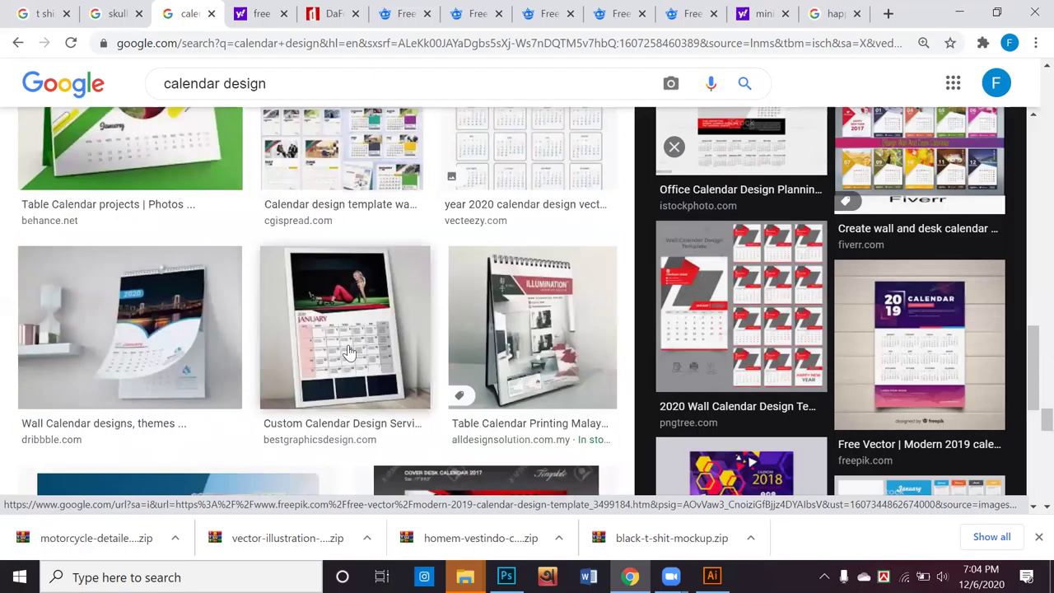
{"action": "scroll", "coordinate": [349, 352], "scroll_direction": "down", "scroll_amount": 6}
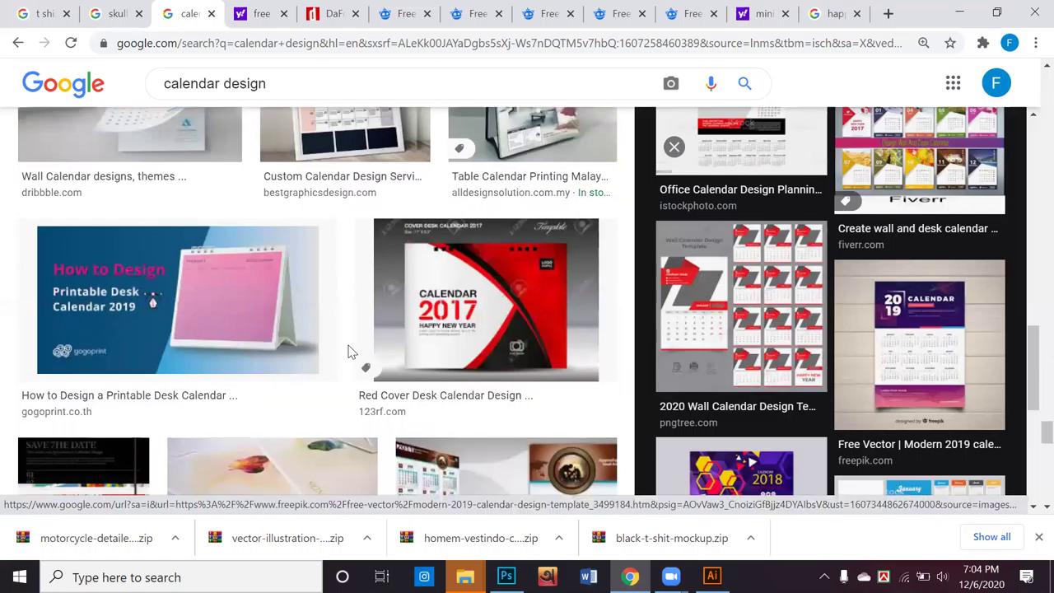
{"action": "scroll", "coordinate": [350, 352], "scroll_direction": "down", "scroll_amount": 8}
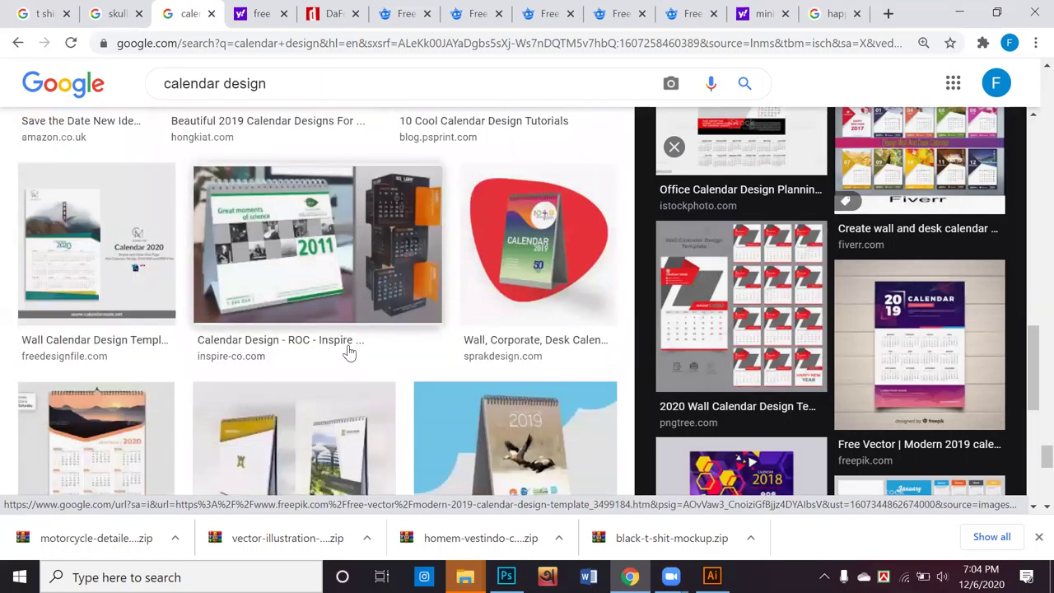
{"action": "scroll", "coordinate": [349, 353], "scroll_direction": "down", "scroll_amount": 5}
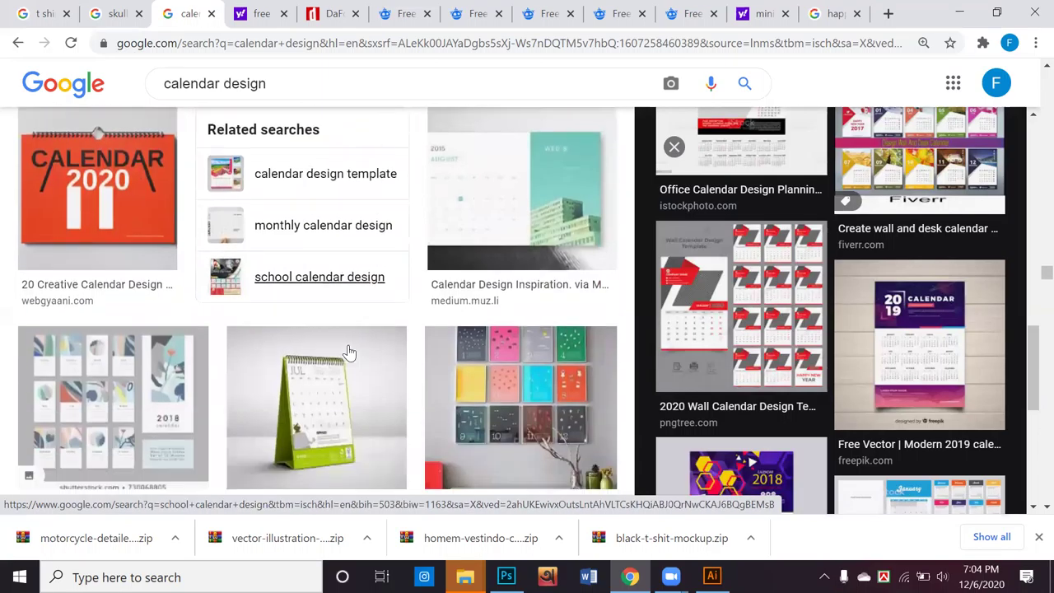
{"action": "scroll", "coordinate": [349, 353], "scroll_direction": "down", "scroll_amount": 2}
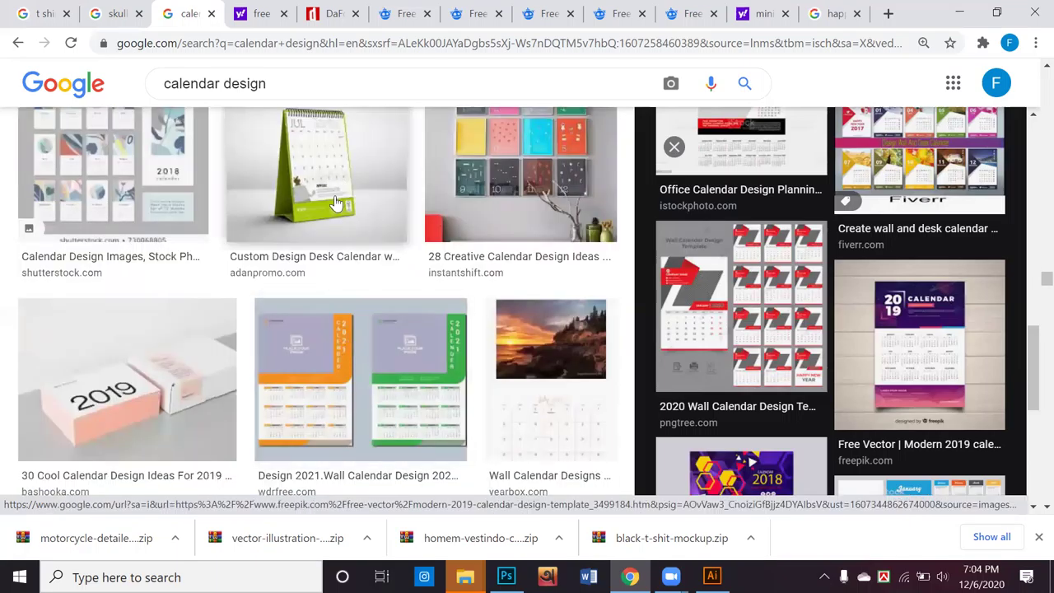
{"action": "scroll", "coordinate": [324, 277], "scroll_direction": "down", "scroll_amount": 7}
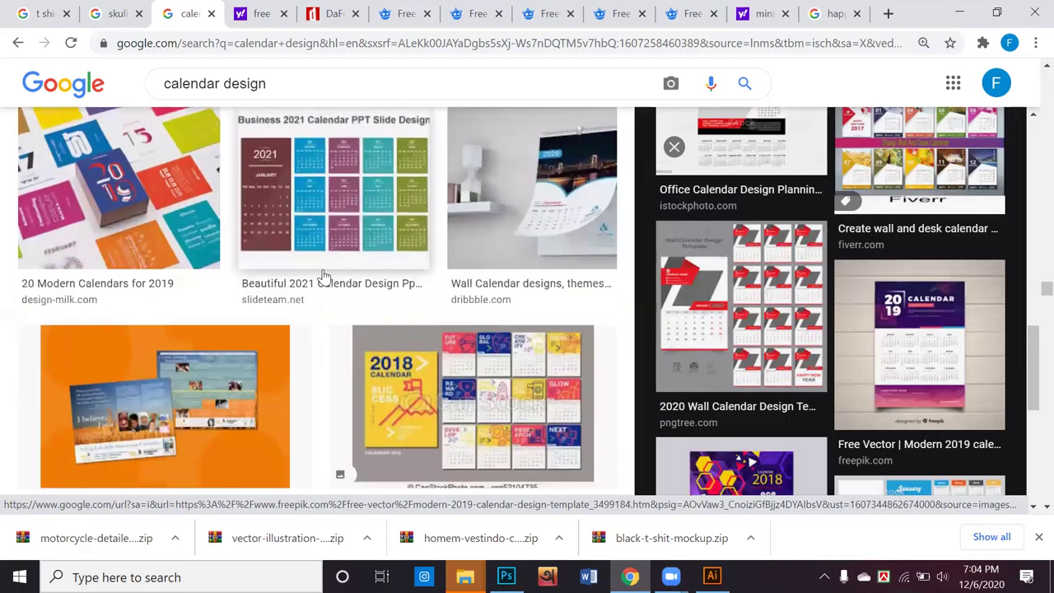
{"action": "scroll", "coordinate": [324, 276], "scroll_direction": "down", "scroll_amount": 2}
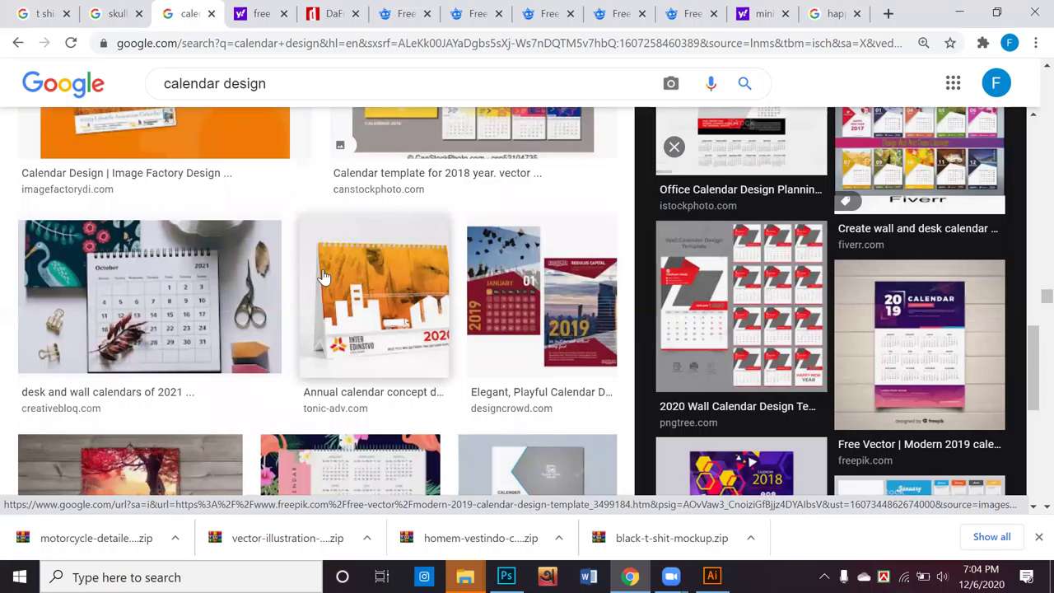
{"action": "scroll", "coordinate": [324, 277], "scroll_direction": "down", "scroll_amount": 2}
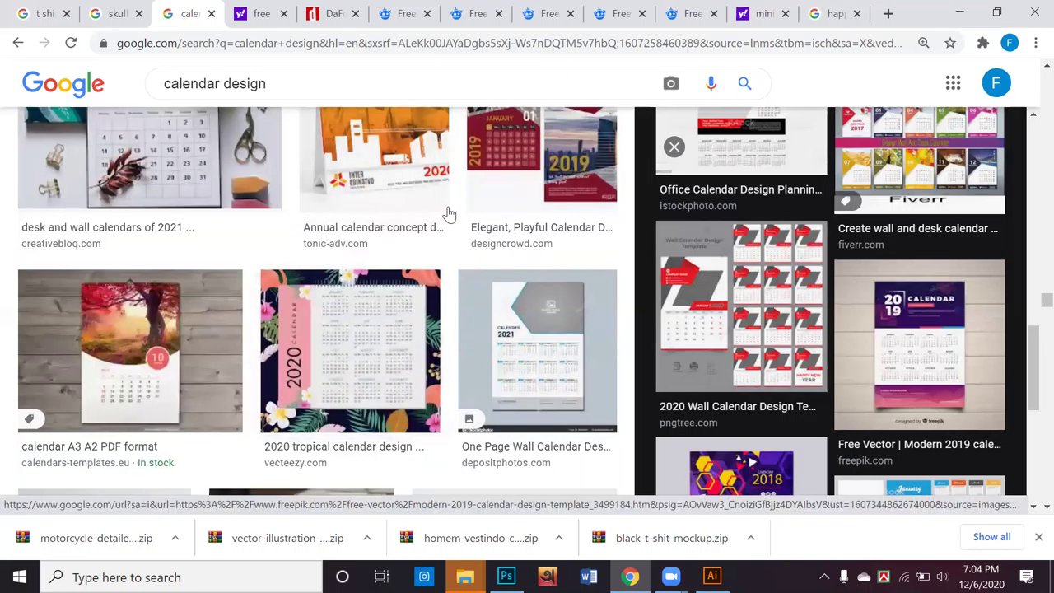
{"action": "scroll", "coordinate": [443, 273], "scroll_direction": "down", "scroll_amount": 2}
{"action": "scroll", "coordinate": [442, 274], "scroll_direction": "down", "scroll_amount": 2}
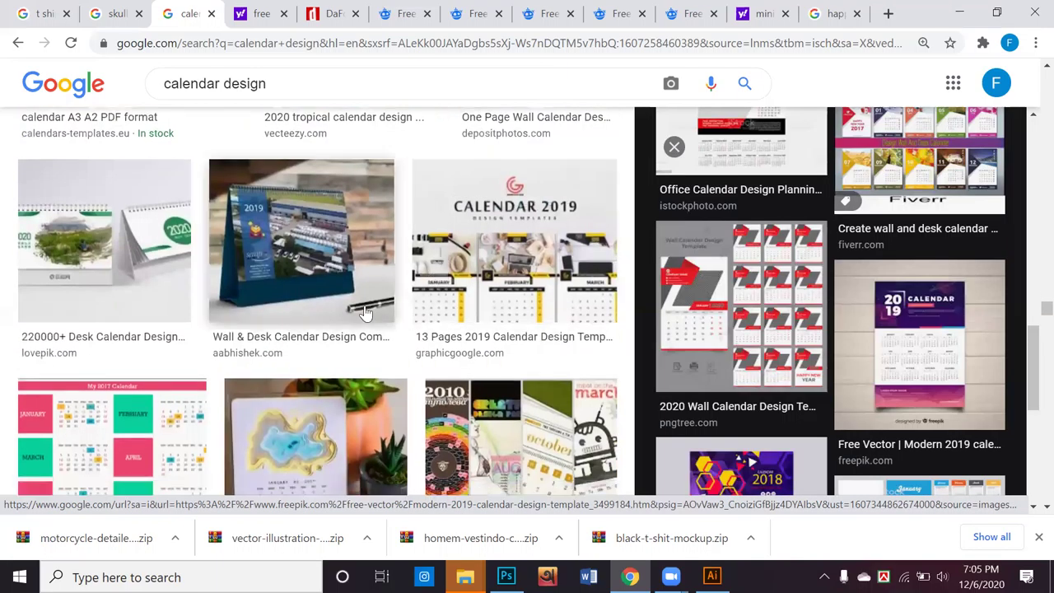
Step: Preview the "13 Pages 2019 Calendar Design Templates" image result and look through its related calendar images
{"action": "left_click", "coordinate": [484, 301]}
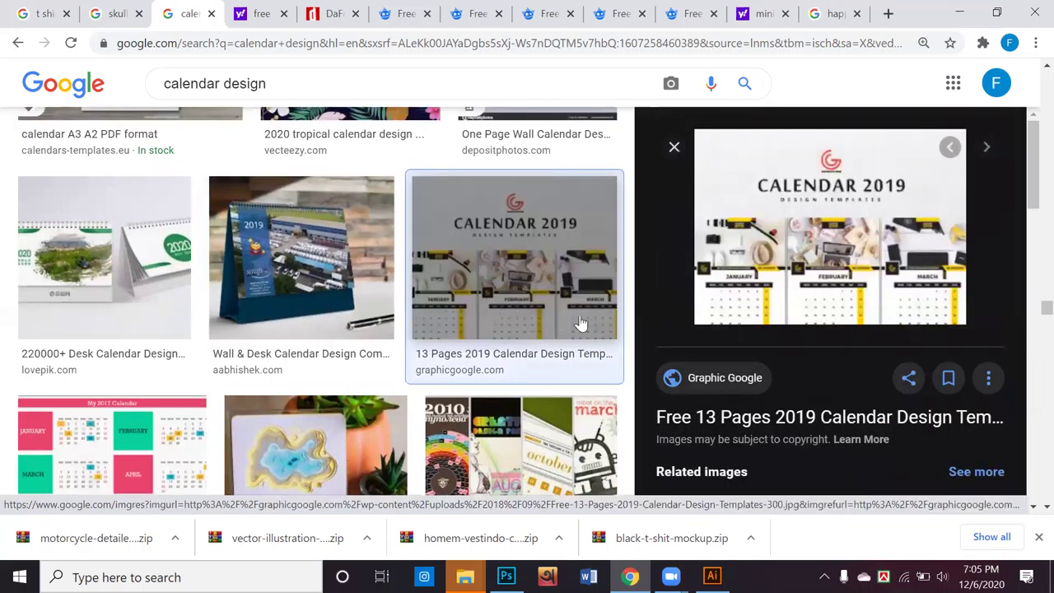
{"action": "scroll", "coordinate": [603, 325], "scroll_direction": "down", "scroll_amount": 2}
{"action": "scroll", "coordinate": [840, 401], "scroll_direction": "down", "scroll_amount": 7}
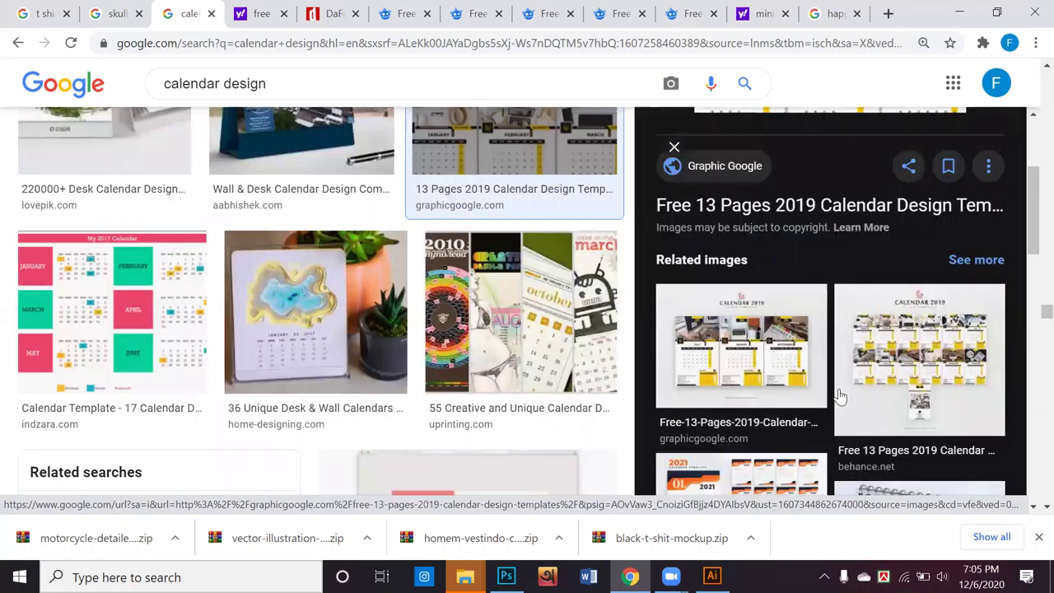
{"action": "scroll", "coordinate": [838, 398], "scroll_direction": "down", "scroll_amount": 6}
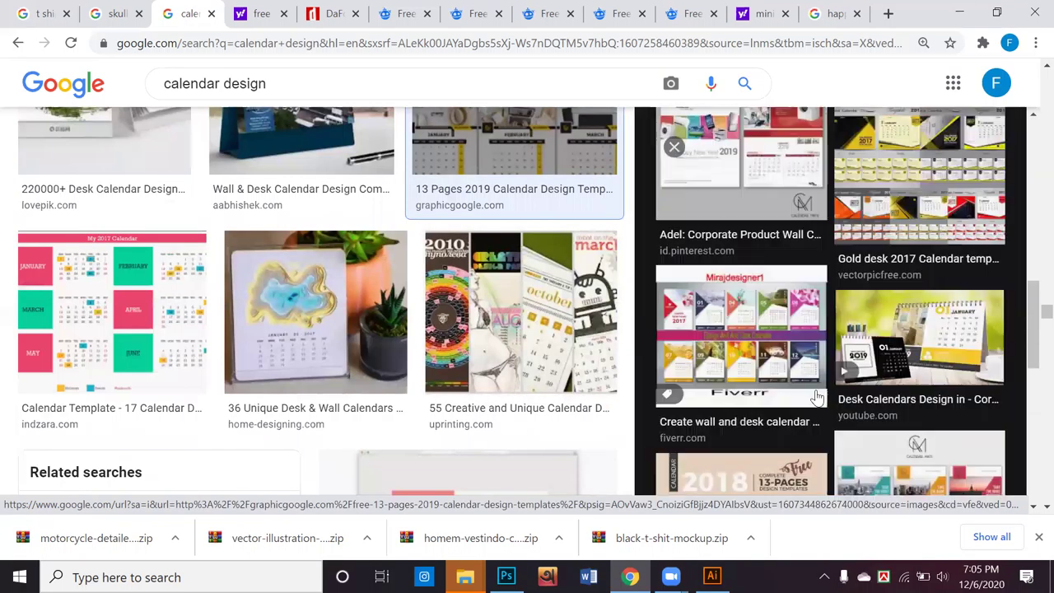
{"action": "scroll", "coordinate": [813, 398], "scroll_direction": "down", "scroll_amount": 8}
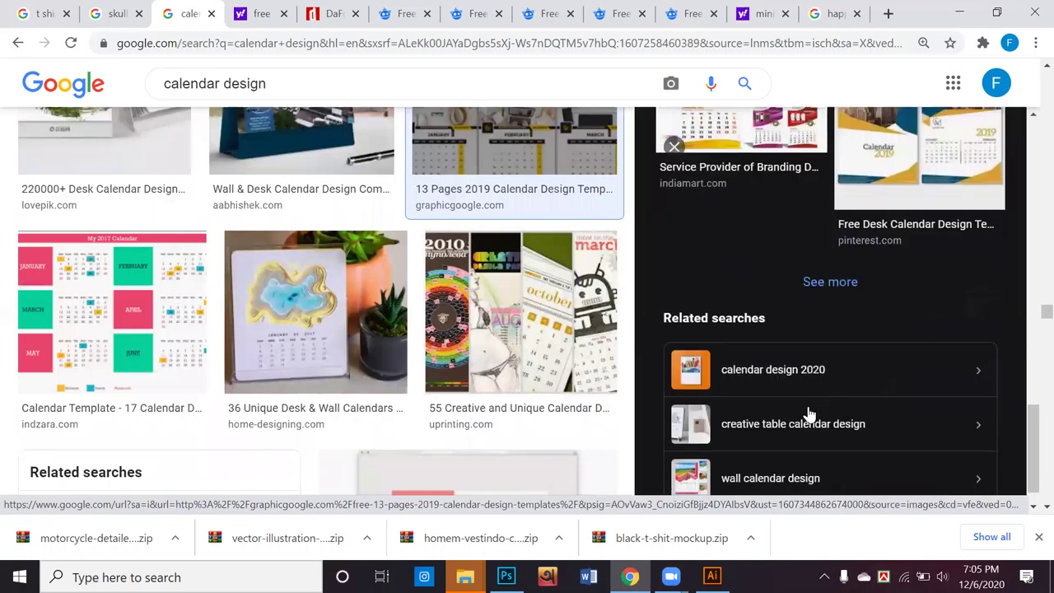
{"action": "scroll", "coordinate": [669, 389], "scroll_direction": "down", "scroll_amount": 5}
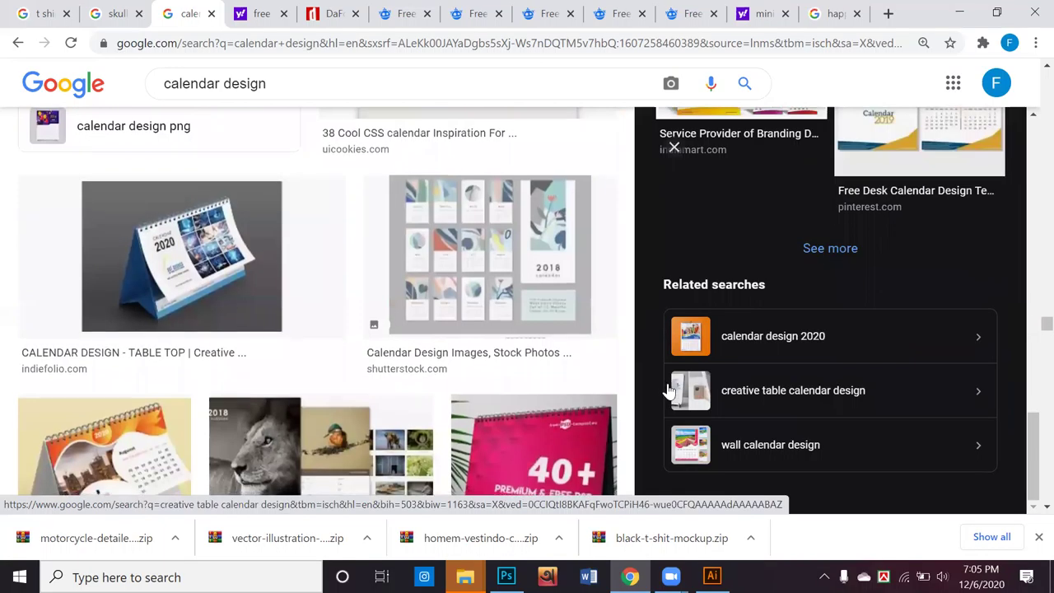
Step: Examine the remaining desk and wall calendar results further down the list, comparing how they arrange dates and photos
{"action": "scroll", "coordinate": [669, 391], "scroll_direction": "down", "scroll_amount": 10}
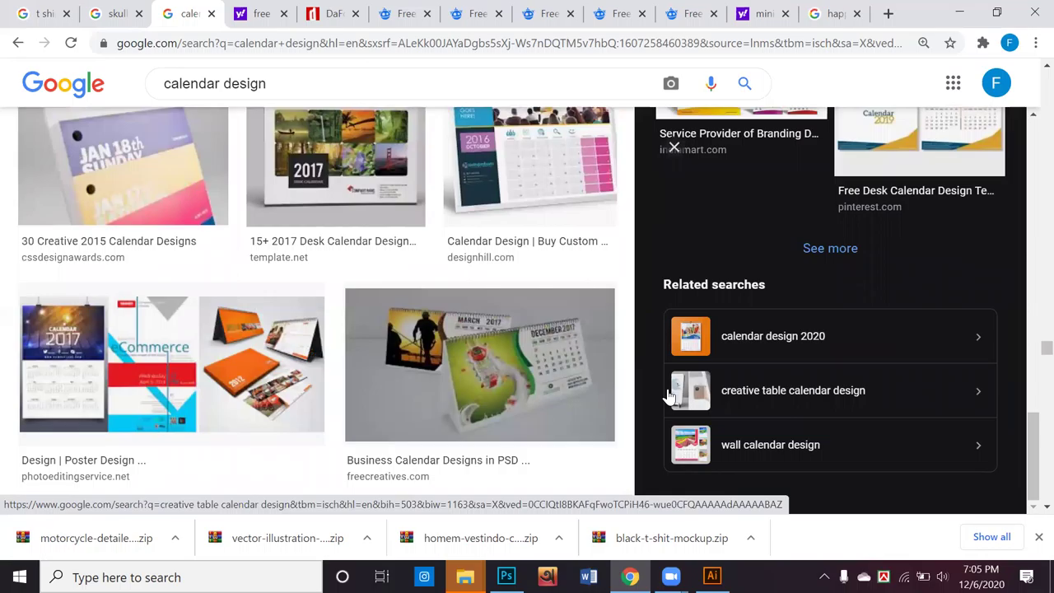
{"action": "scroll", "coordinate": [669, 395], "scroll_direction": "down", "scroll_amount": 2}
{"action": "scroll", "coordinate": [668, 396], "scroll_direction": "down", "scroll_amount": 3}
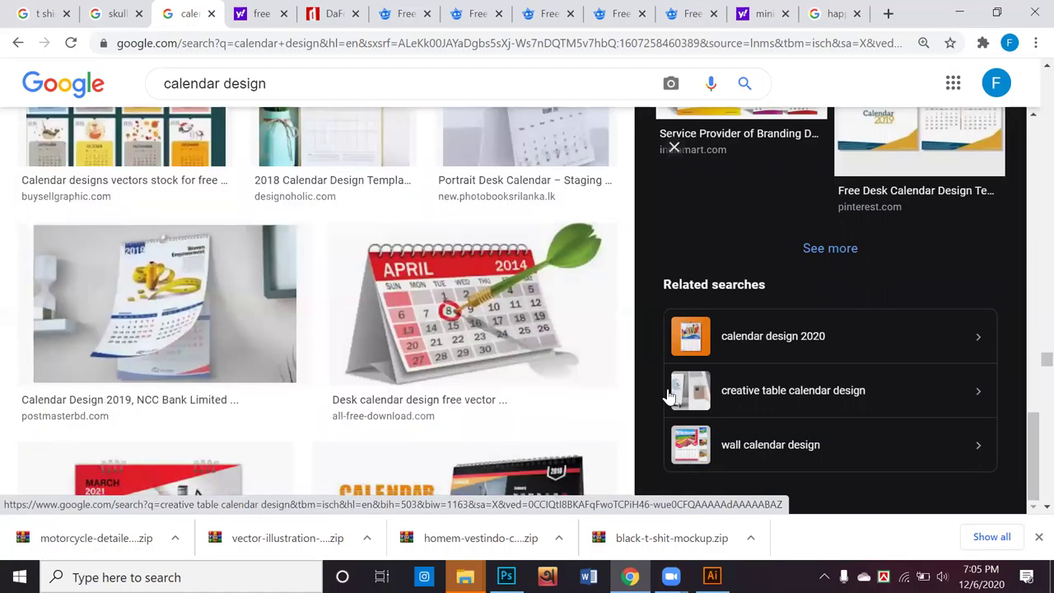
{"action": "scroll", "coordinate": [669, 396], "scroll_direction": "down", "scroll_amount": 4}
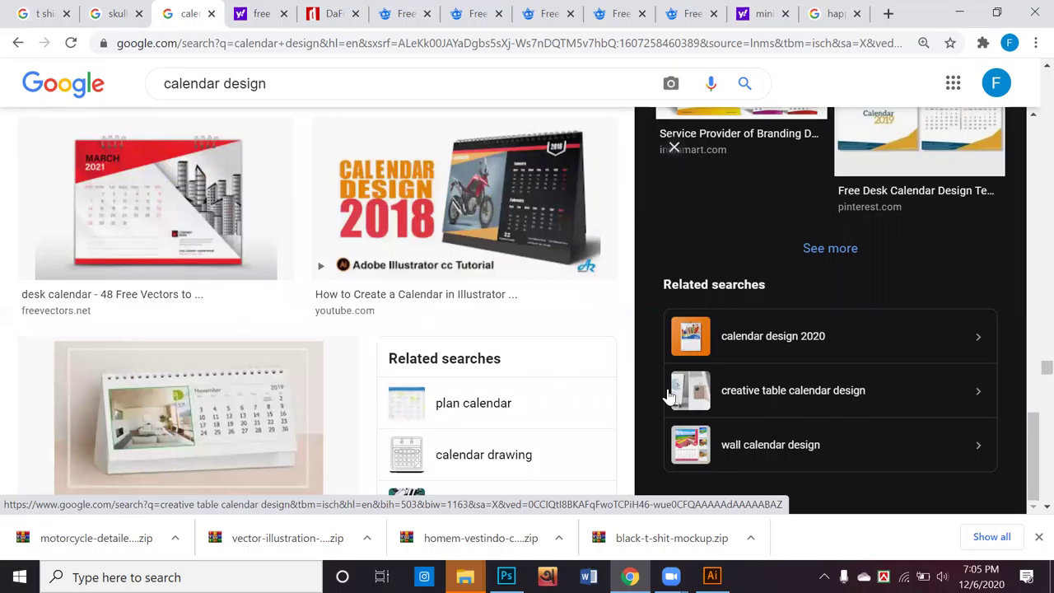
{"action": "scroll", "coordinate": [669, 395], "scroll_direction": "down", "scroll_amount": 3}
{"action": "scroll", "coordinate": [671, 393], "scroll_direction": "down", "scroll_amount": 3}
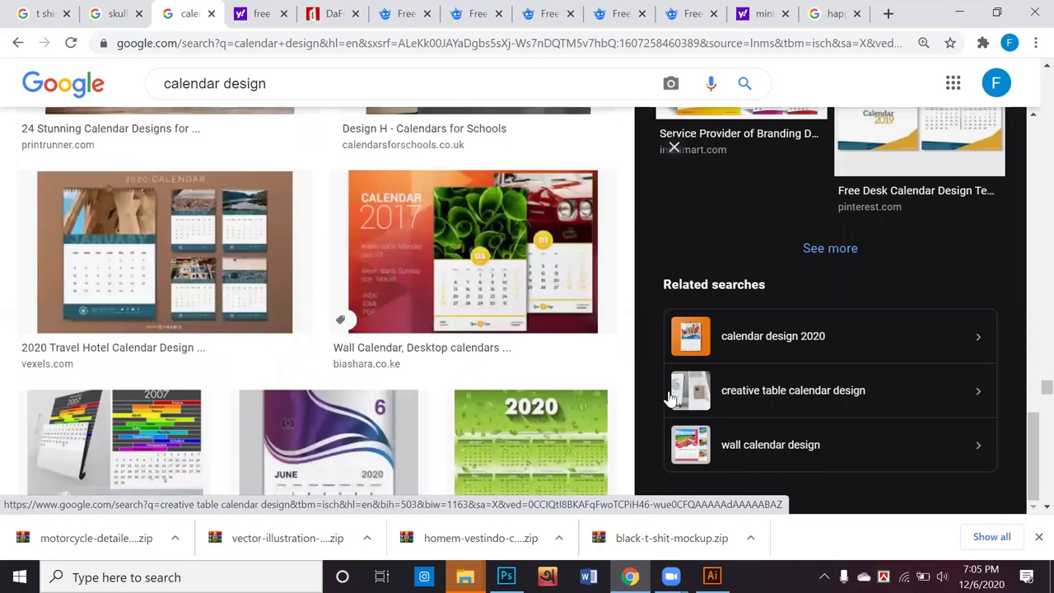
{"action": "scroll", "coordinate": [306, 337], "scroll_direction": "down", "scroll_amount": 5}
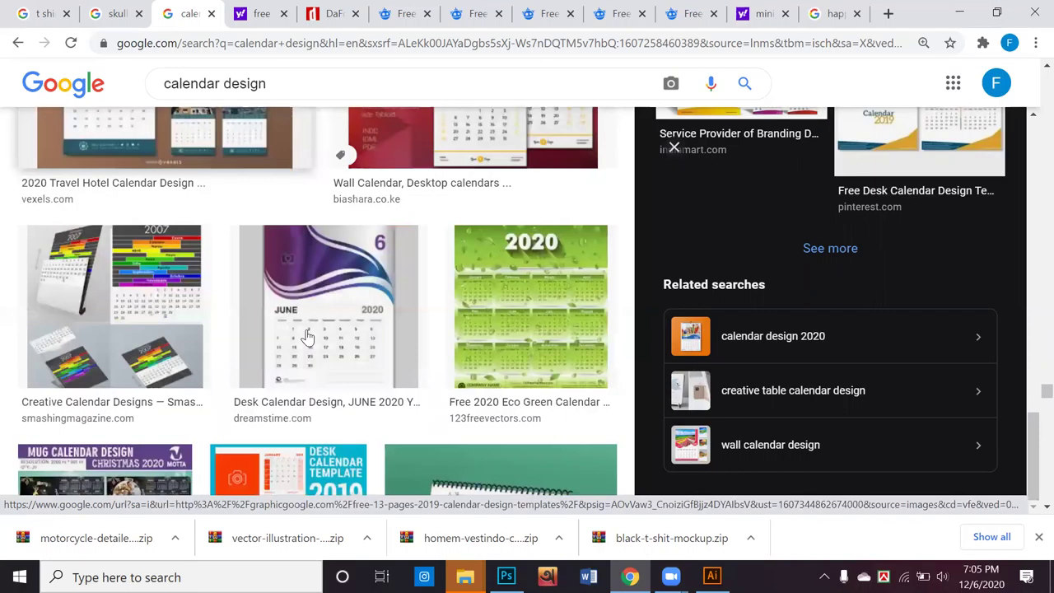
{"action": "scroll", "coordinate": [305, 341], "scroll_direction": "down", "scroll_amount": 1}
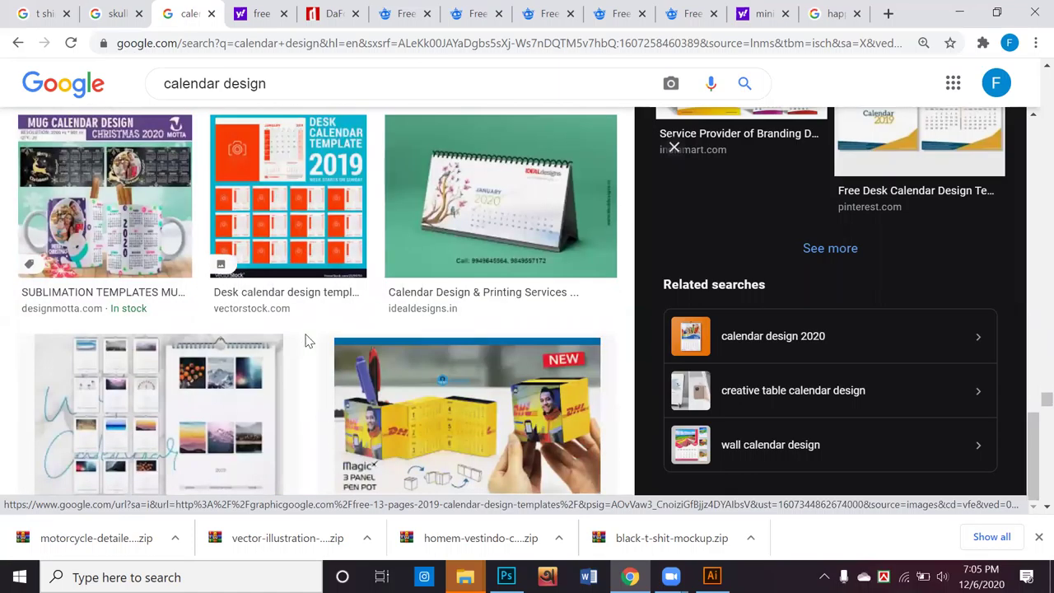
{"action": "scroll", "coordinate": [305, 341], "scroll_direction": "down", "scroll_amount": 7}
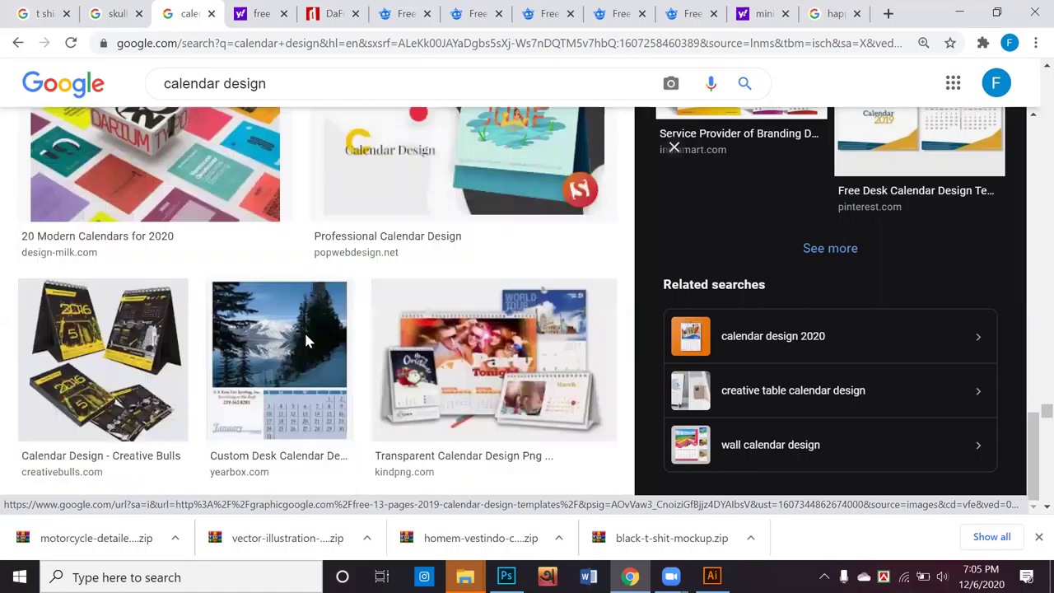
{"action": "scroll", "coordinate": [306, 341], "scroll_direction": "down", "scroll_amount": 5}
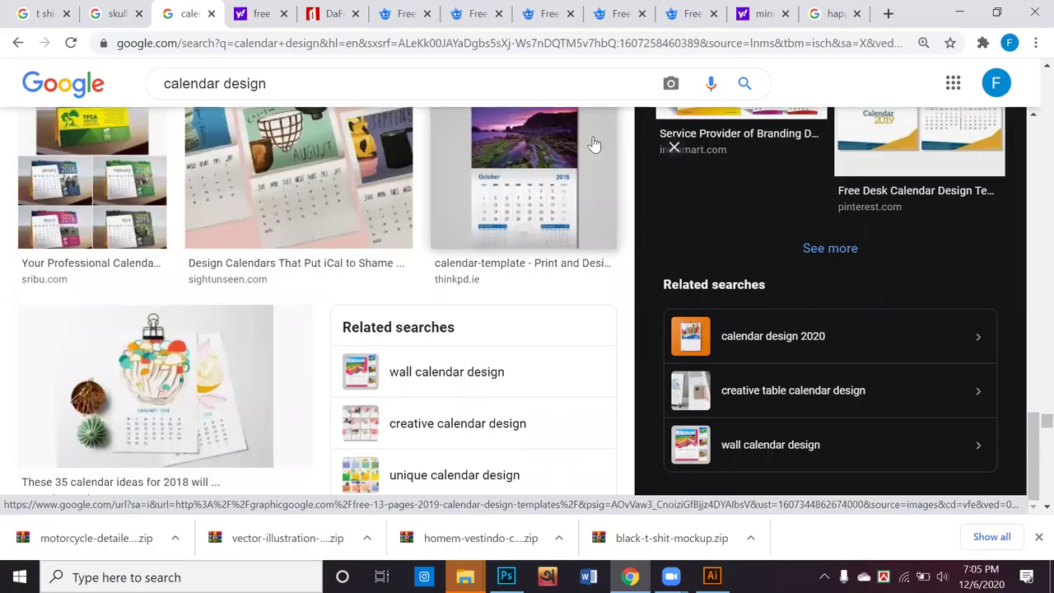
Step: Switch back to Illustrator and apply area type options of 6 rows and 7 columns with text flowing by rows to the frame
{"action": "left_click", "coordinate": [960, 14]}
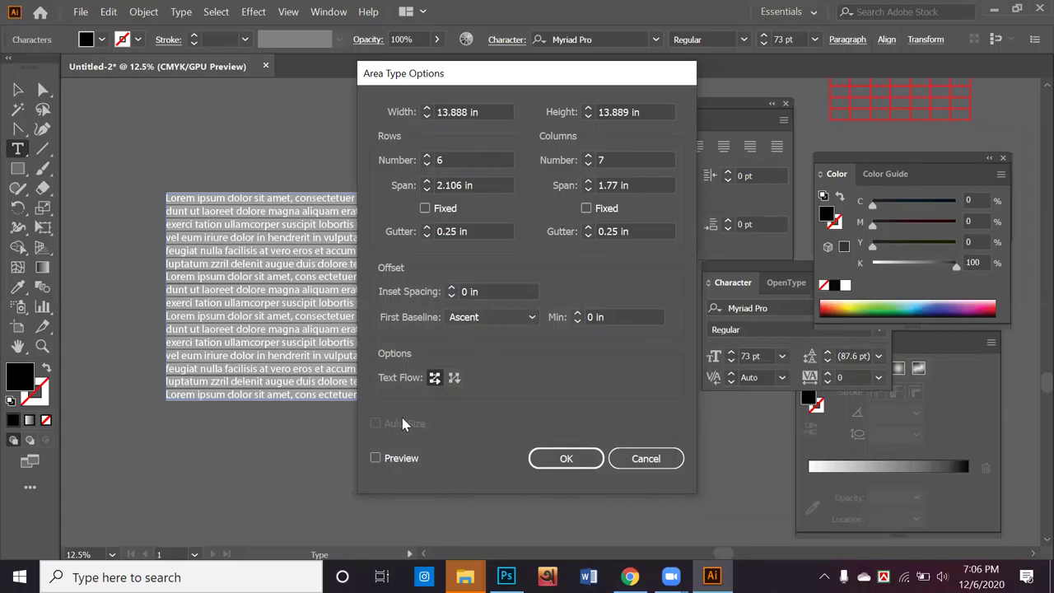
{"action": "left_click", "coordinate": [454, 377]}
{"action": "left_click", "coordinate": [471, 161]}
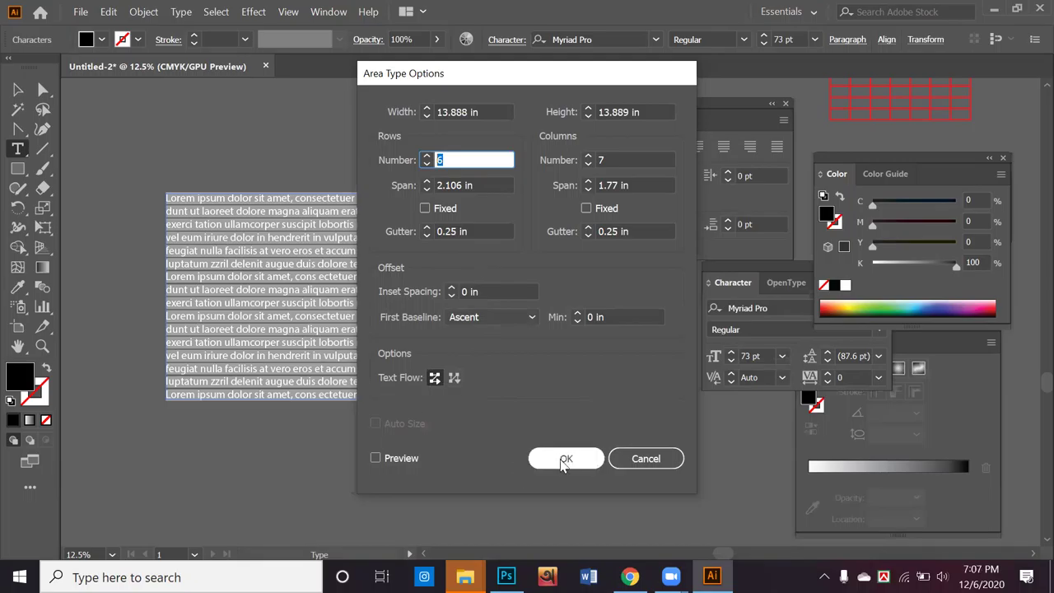
{"action": "left_click", "coordinate": [564, 459]}
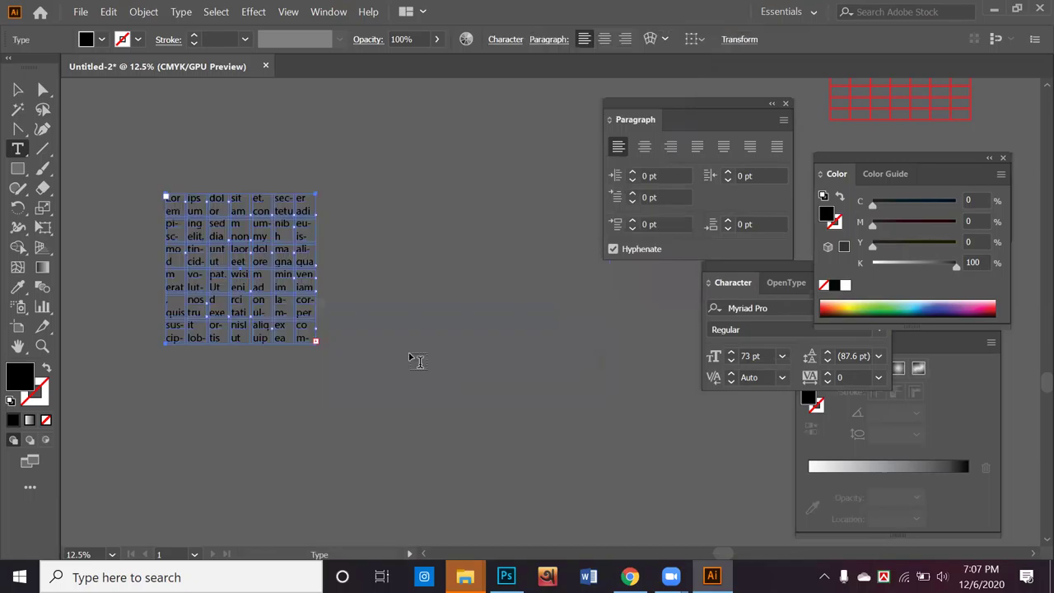
Step: Widen the 6-row, 7-column text frame to the right to about one and three-quarters of its width
{"action": "left_click", "coordinate": [20, 91]}
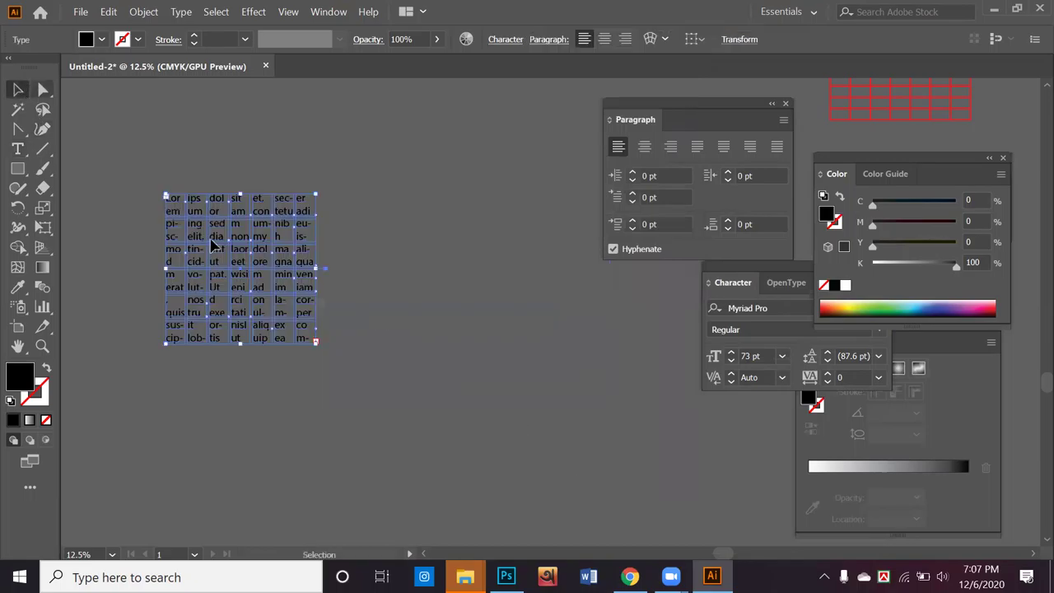
{"action": "left_click_drag", "start_coordinate": [318, 268], "coordinate": [430, 278]}
{"action": "left_click", "coordinate": [492, 288]}
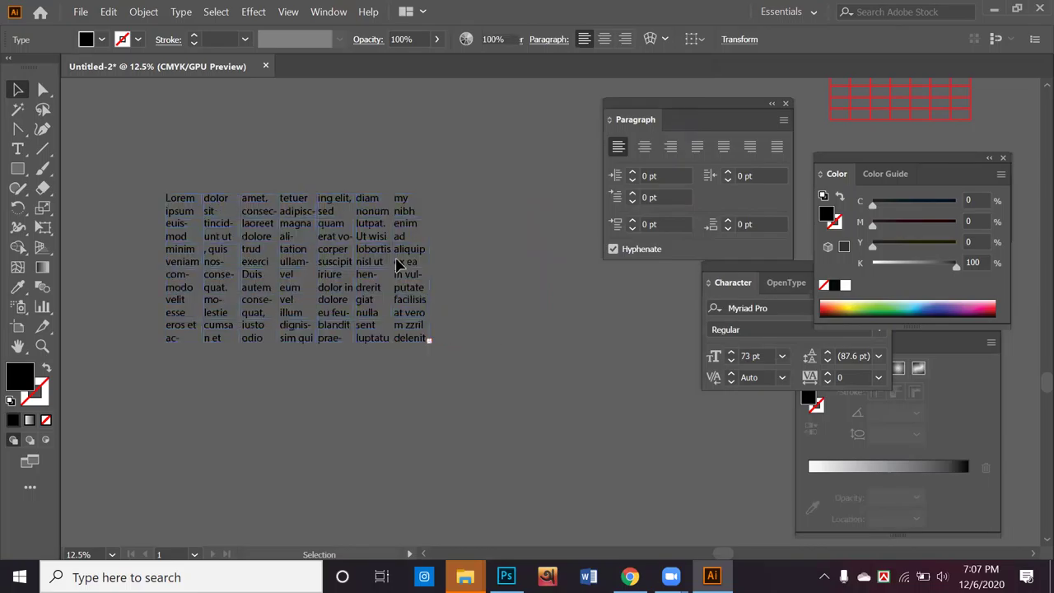
Step: Replace all placeholder text in the frame with the date 01 in the fourth column of the first row
{"action": "left_click", "coordinate": [17, 149]}
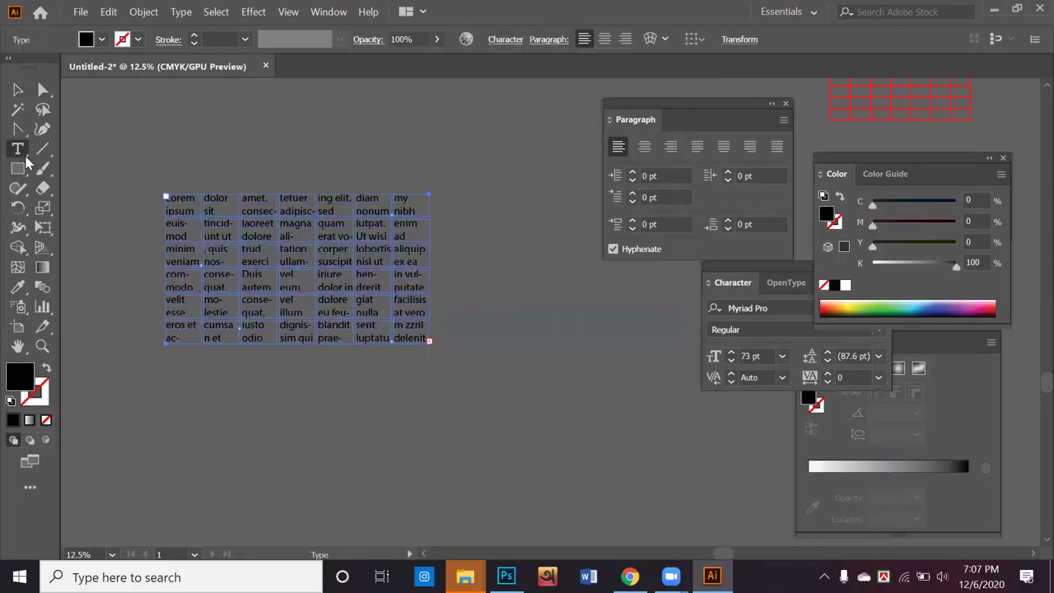
{"action": "left_click", "coordinate": [224, 234]}
{"action": "key", "text": "ctrl+a"}
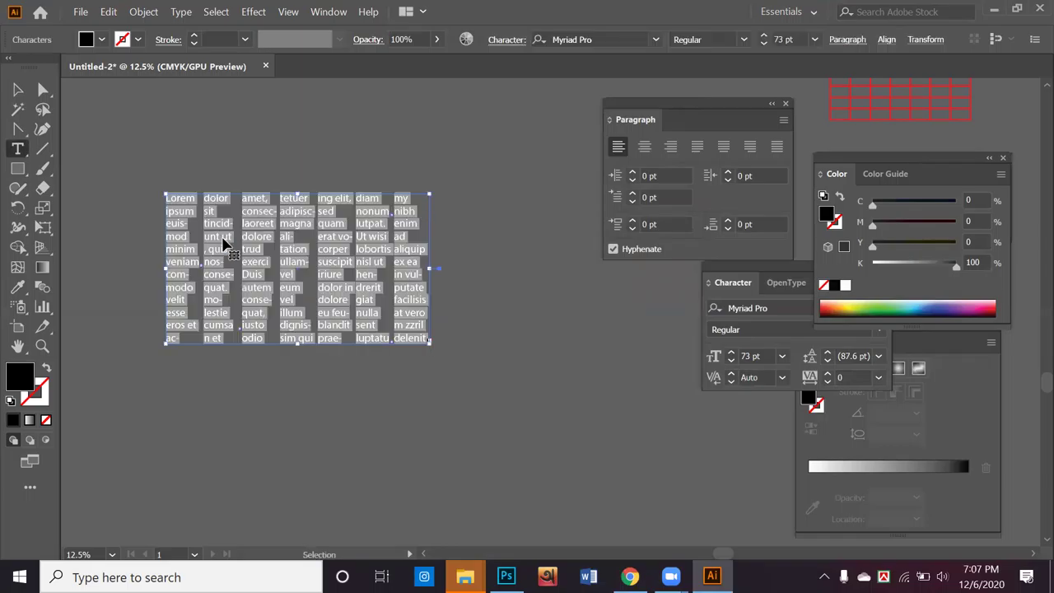
{"action": "key", "text": "BackSpace"}
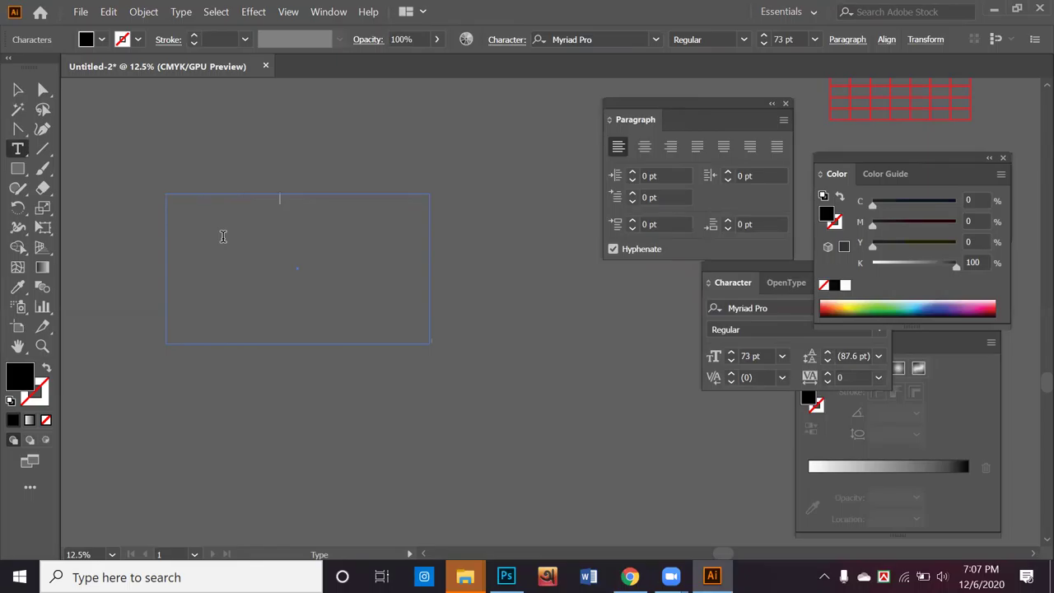
{"action": "type", "text": "01"}
{"action": "left_click", "coordinate": [18, 89]}
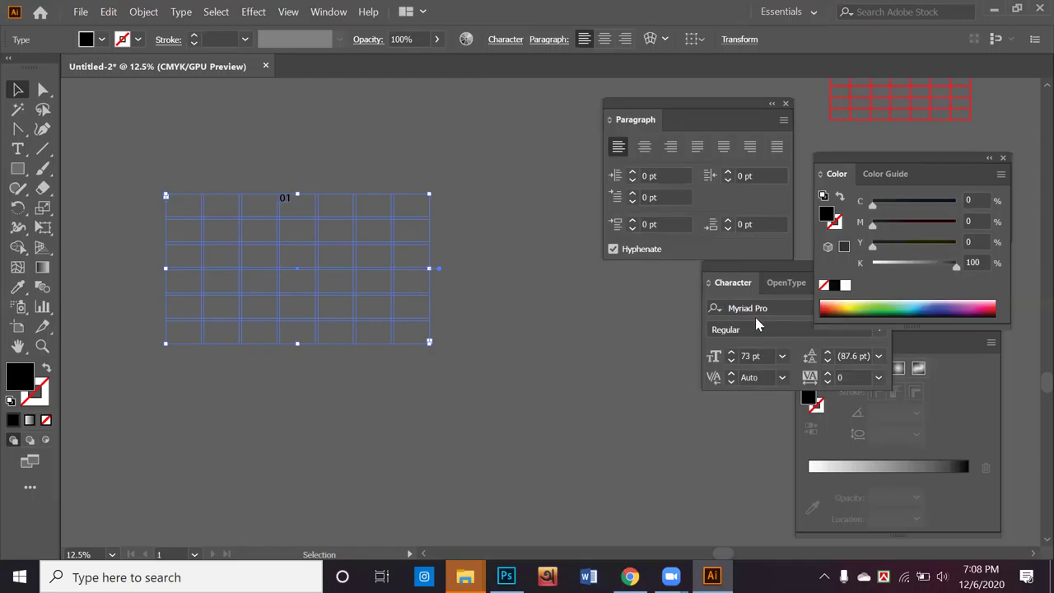
Step: Enlarge the text in the 6-row, 7-column frame to a font size of 168 pt
{"action": "left_click_drag", "start_coordinate": [720, 278], "coordinate": [670, 297]}
{"action": "left_click", "coordinate": [681, 371]}
{"action": "left_click", "coordinate": [681, 372]}
{"action": "left_click", "coordinate": [681, 371]}
{"action": "left_click", "coordinate": [681, 371]}
{"action": "left_click", "coordinate": [681, 372]}
{"action": "left_click", "coordinate": [681, 371]}
{"action": "left_click", "coordinate": [681, 372]}
{"action": "left_click", "coordinate": [681, 372]}
{"action": "left_click", "coordinate": [681, 371]}
{"action": "left_click", "coordinate": [683, 372]}
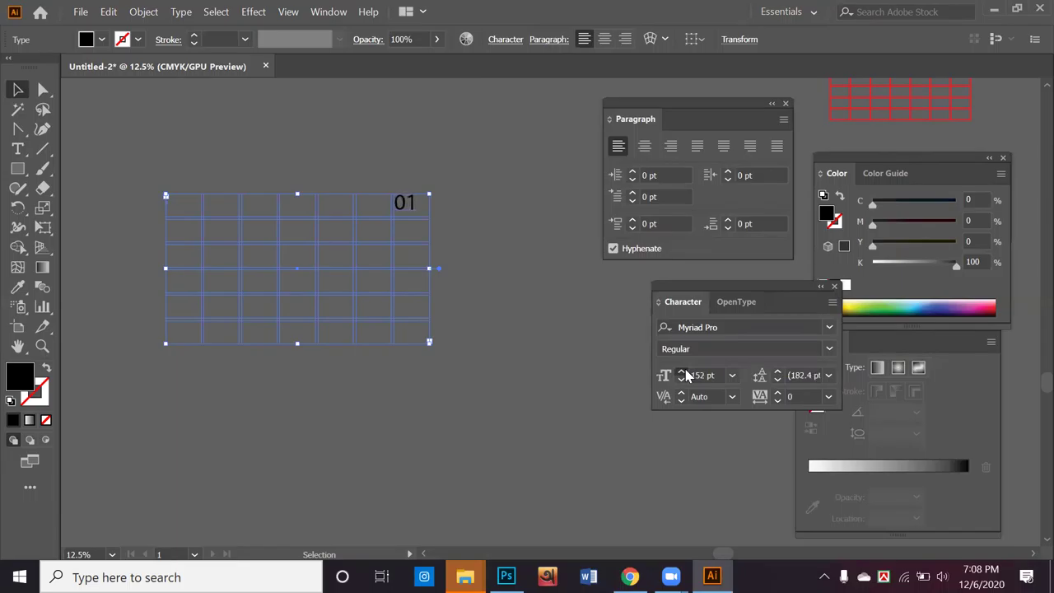
{"action": "left_click", "coordinate": [681, 371]}
{"action": "left_click", "coordinate": [681, 371]}
{"action": "left_click", "coordinate": [681, 372]}
{"action": "left_click", "coordinate": [681, 371]}
{"action": "left_click", "coordinate": [681, 372]}
{"action": "left_click", "coordinate": [681, 372]}
{"action": "left_click", "coordinate": [682, 380]}
{"action": "left_click", "coordinate": [682, 380]}
{"action": "left_click", "coordinate": [681, 379]}
{"action": "left_click", "coordinate": [681, 379]}
{"action": "left_click", "coordinate": [682, 379]}
{"action": "left_click", "coordinate": [682, 380]}
{"action": "left_click", "coordinate": [681, 380]}
Step: Remove the extra blanks before the date 01 to bring it back to the fourth column of the first row
{"action": "left_click", "coordinate": [17, 148]}
{"action": "left_click", "coordinate": [405, 202]}
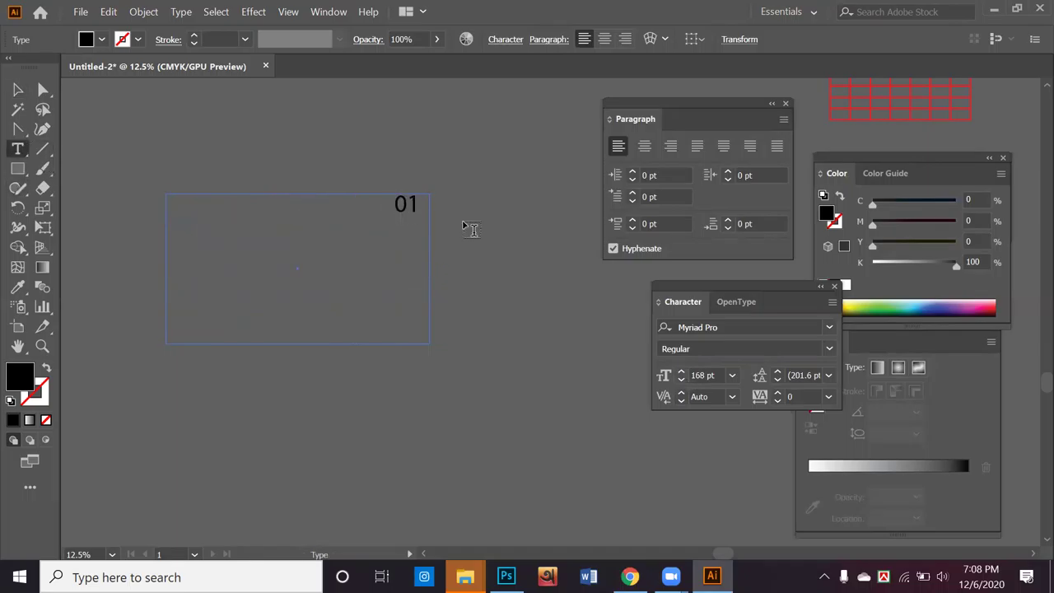
{"action": "key", "text": "BackSpace"}
{"action": "key", "text": "BackSpace"}
{"action": "key", "text": "BackSpace"}
{"action": "key", "text": "BackSpace"}
{"action": "key", "text": "BackSpace"}
{"action": "key", "text": "BackSpace"}
{"action": "key", "text": "BackSpace"}
{"action": "key", "text": "BackSpace"}
{"action": "key", "text": "BackSpace"}
{"action": "key", "text": "BackSpace"}
{"action": "key", "text": "BackSpace"}
{"action": "key", "text": "BackSpace"}
{"action": "key", "text": "BackSpace"}
{"action": "key", "text": "BackSpace"}
{"action": "key", "text": "BackSpace"}
{"action": "key", "text": "BackSpace"}
{"action": "key", "text": "BackSpace"}
{"action": "key", "text": "BackSpace"}
{"action": "key", "text": "BackSpace"}
{"action": "key", "text": "BackSpace"}
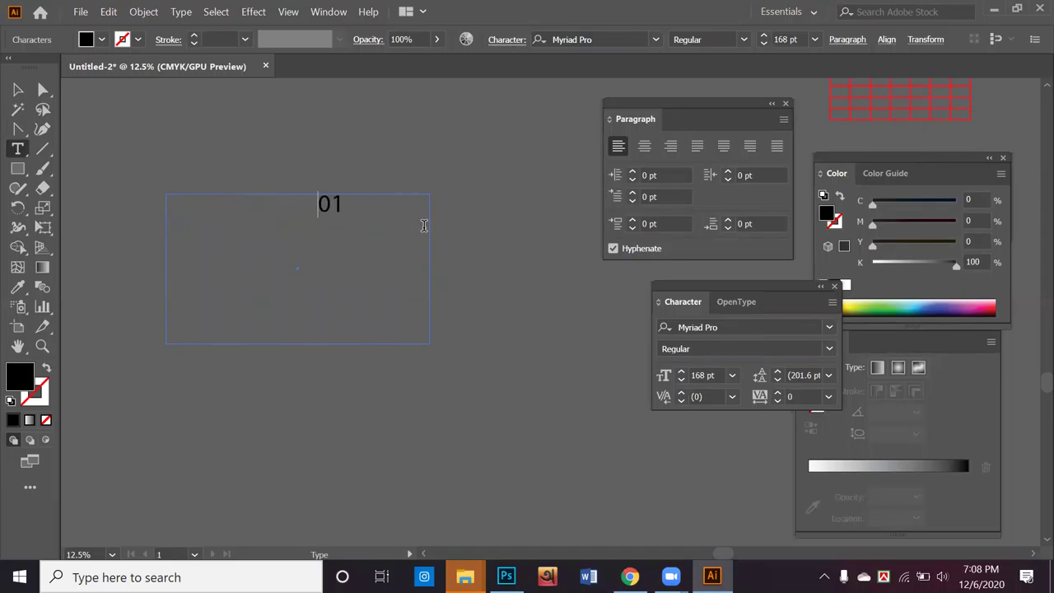
{"action": "key", "text": "Right"}
{"action": "key", "text": "Right"}
{"action": "key", "text": "Right"}
{"action": "key", "text": "BackSpace"}
{"action": "key", "text": "BackSpace"}
Step: Enter the dates 01 to 17 in successive cells from the first row's fourth column, followed by 11, 11, 11 and 18
{"action": "type", "text": "1 02 0"}
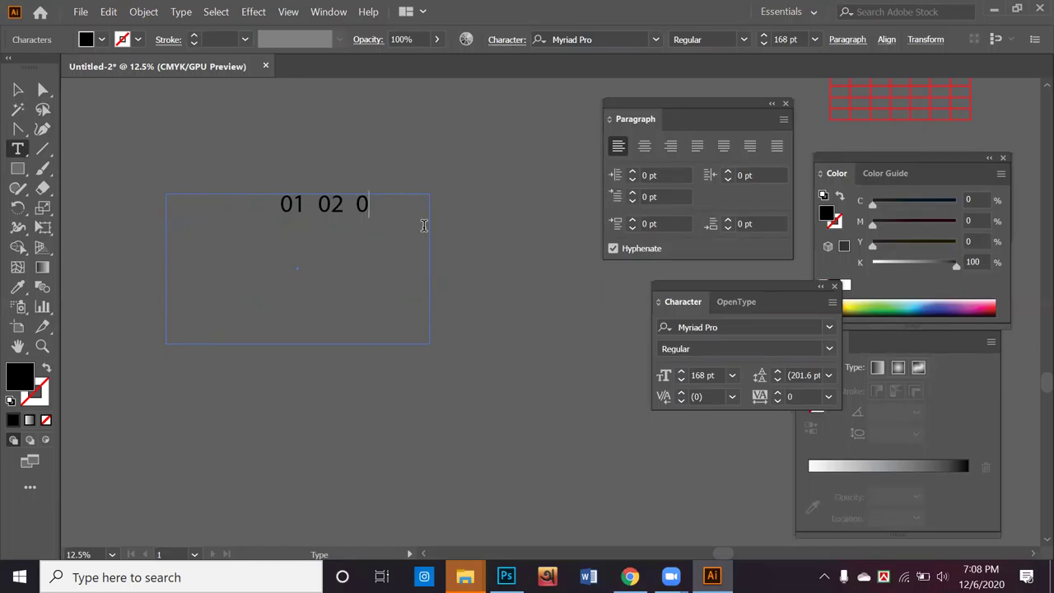
{"action": "type", "text": "3 04 0  5"}
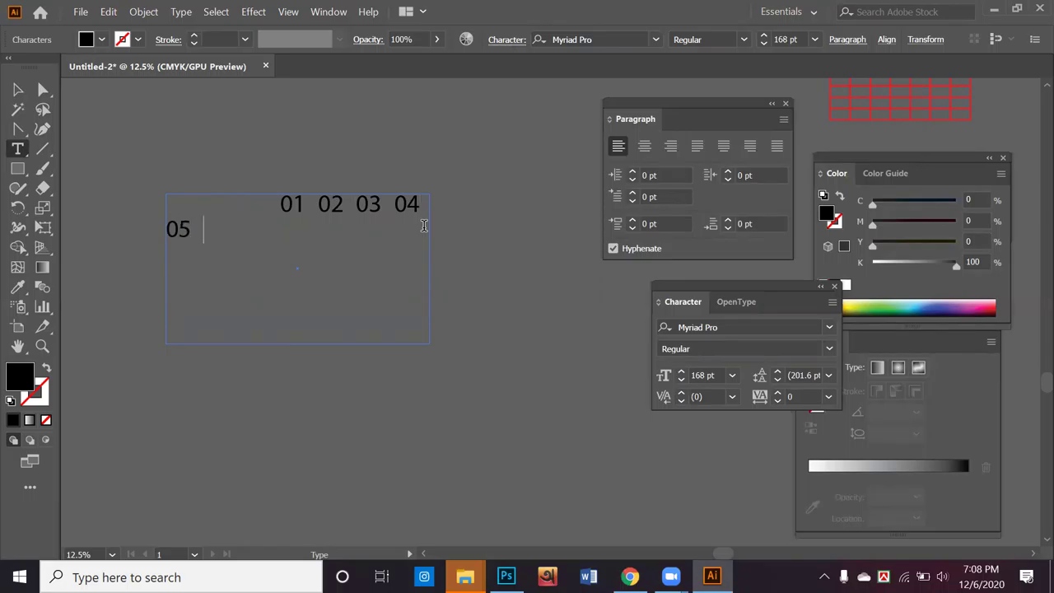
{"action": "type", "text": " 06 07"}
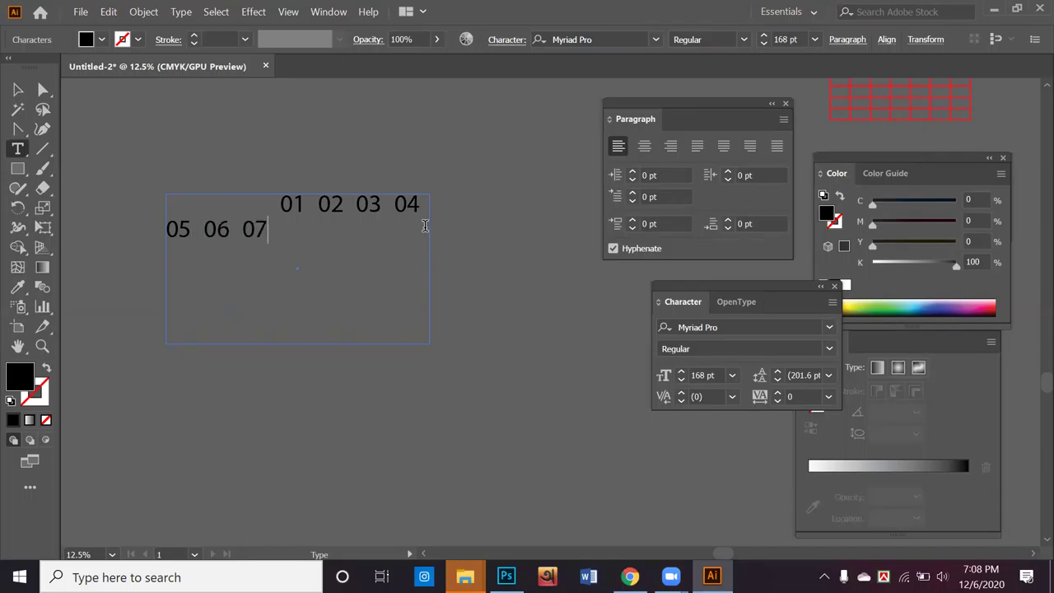
{"action": "type", "text": " 08 09 10"}
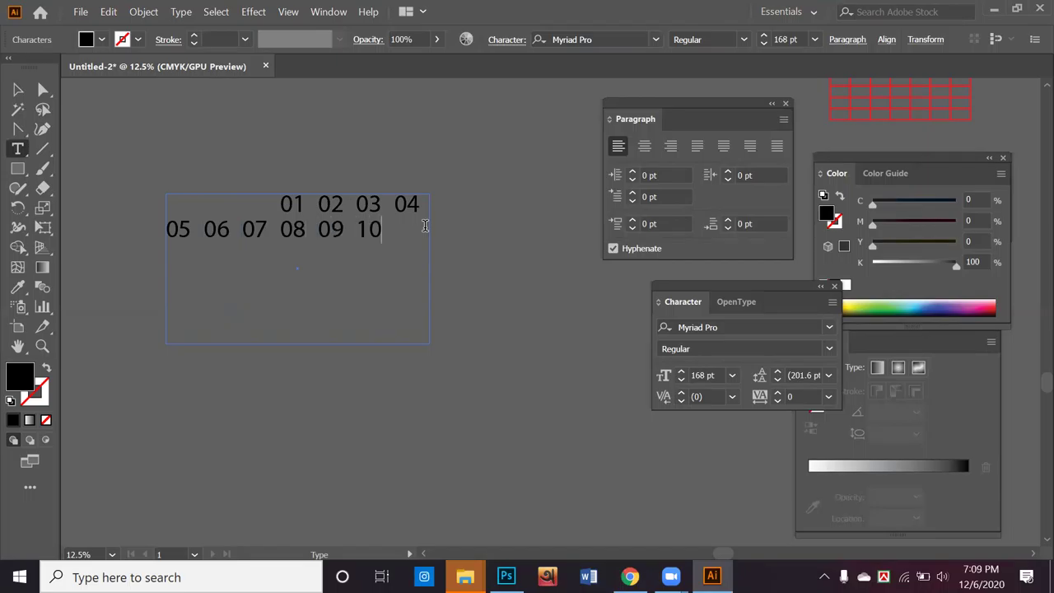
{"action": "type", "text": " 11 "}
{"action": "type", "text": "13"}
{"action": "key", "text": "BackSpace"}
{"action": "type", "text": "2 13 14 15"}
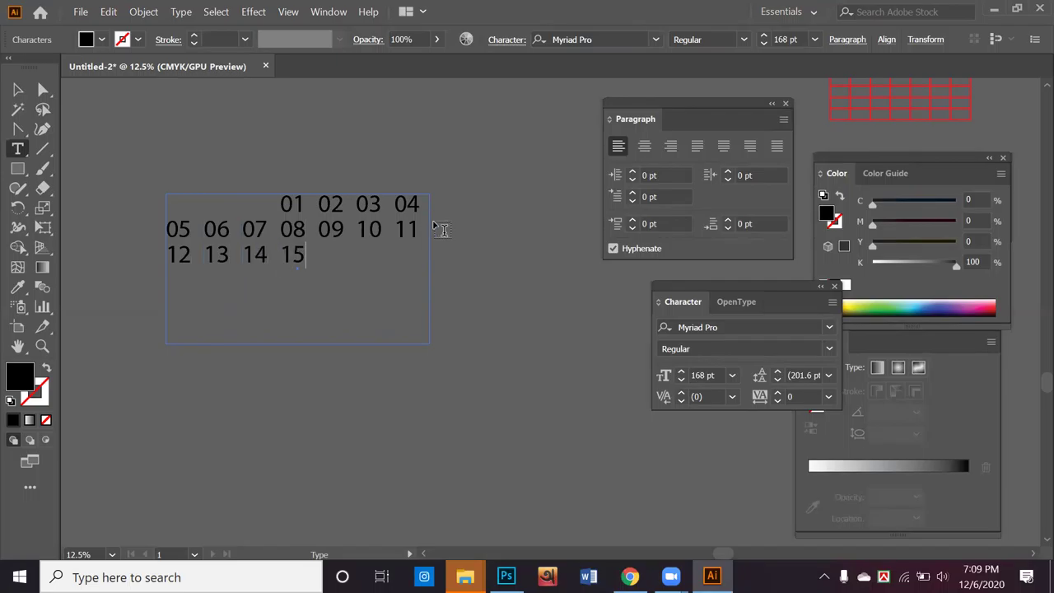
{"action": "type", "text": " 16 17 11 11"}
{"action": "type", "text": " 11 18"}
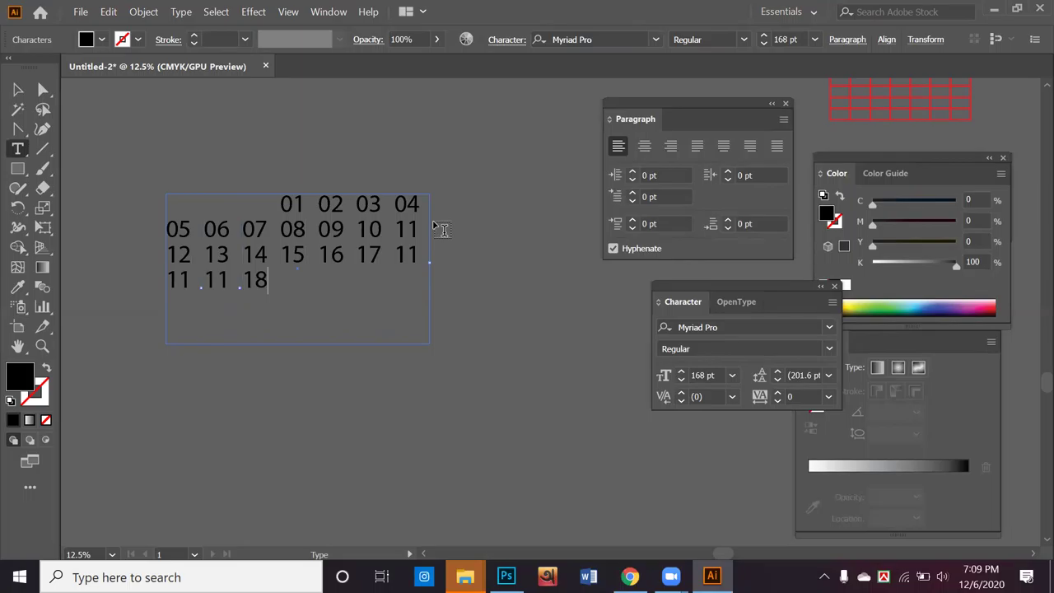
Step: Select all the frame's text, switch to Chrome, search for dateandtime.com and open the timeanddate.com site
{"action": "key", "text": "Escape"}
{"action": "left_click_drag", "start_coordinate": [272, 285], "coordinate": [175, 216]}
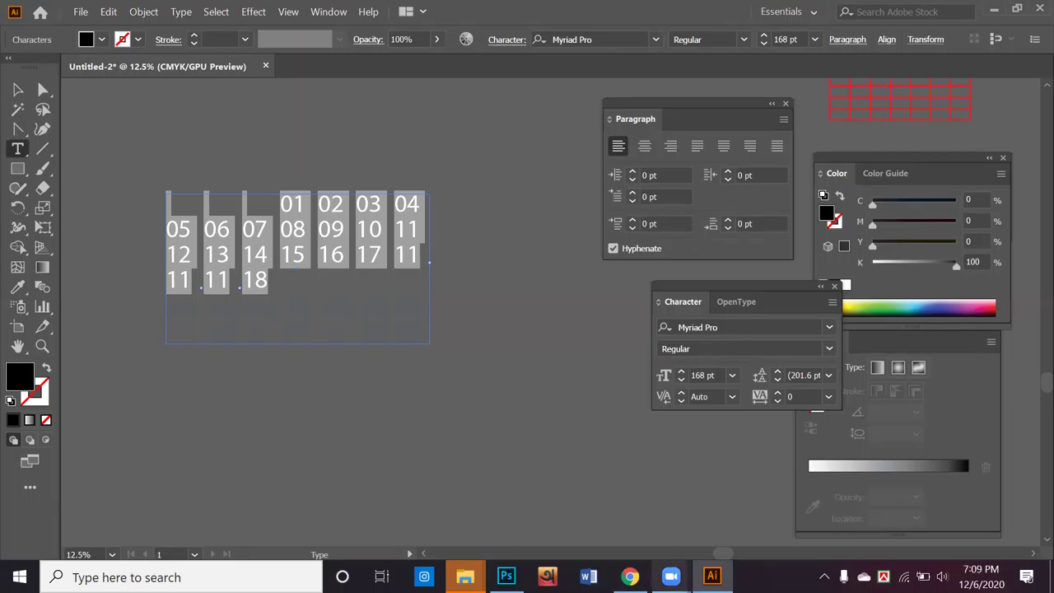
{"action": "key", "text": "alt+Tab"}
{"action": "left_click", "coordinate": [839, 45]}
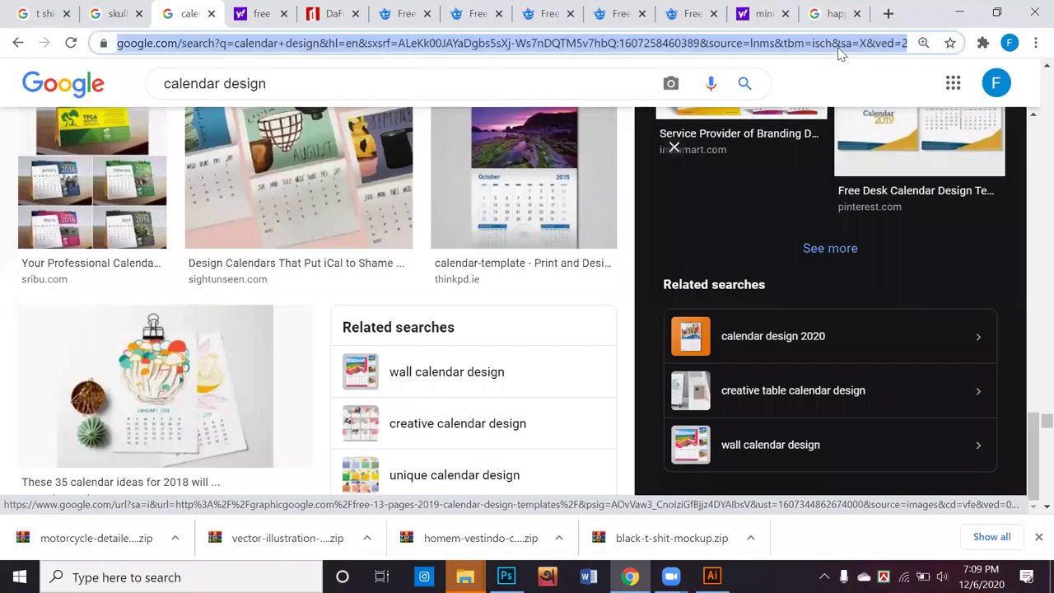
{"action": "type", "text": "dateand"}
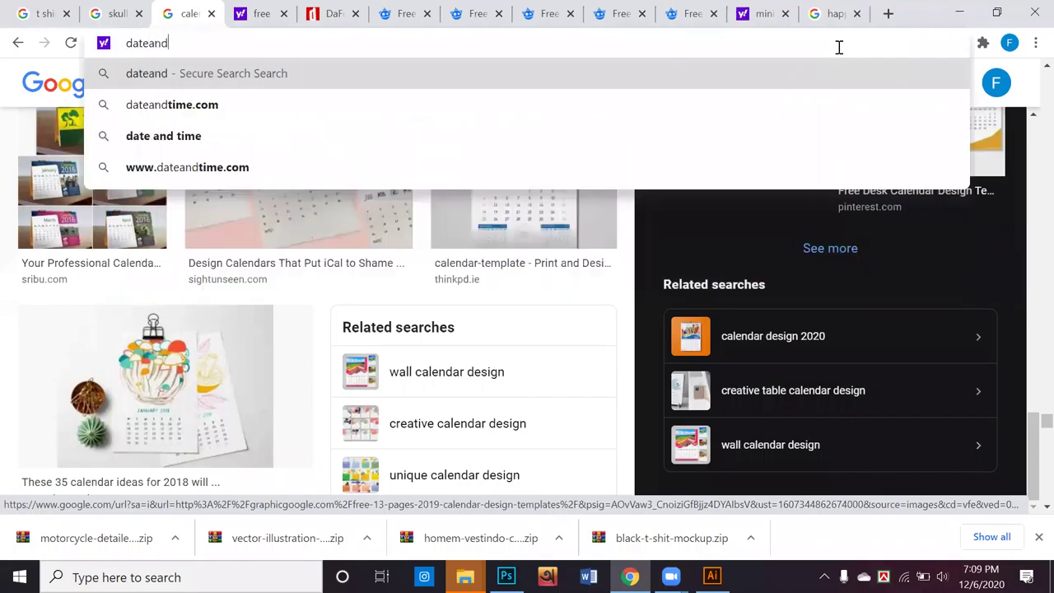
{"action": "type", "text": "time.com"}
{"action": "key", "text": "Return"}
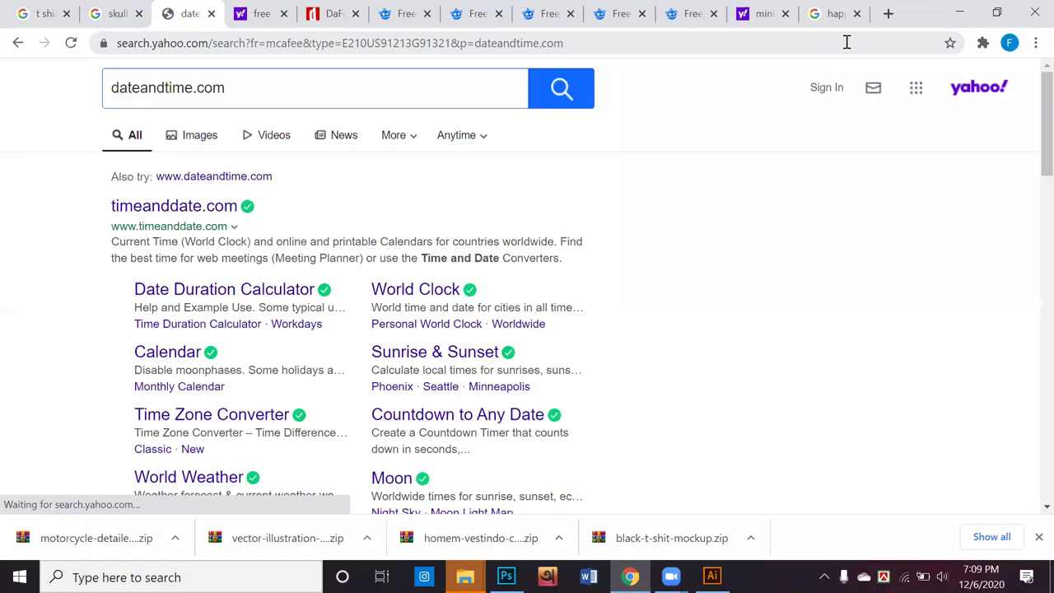
{"action": "left_click", "coordinate": [130, 206]}
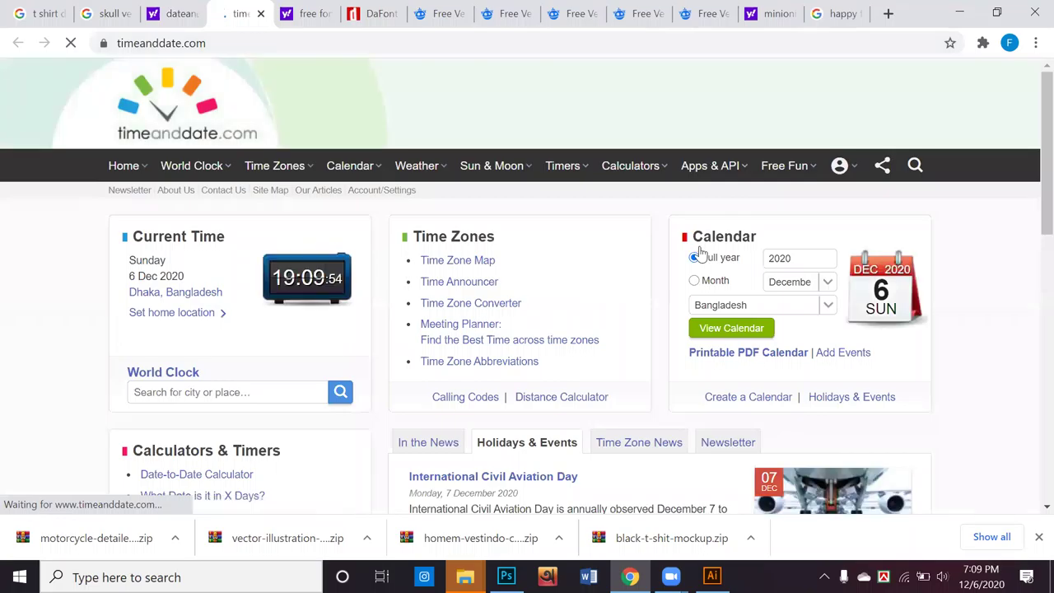
Step: Generate the monthly calendar for January 2050 in Bangladesh and look over its dates
{"action": "scroll", "coordinate": [698, 254], "scroll_direction": "down", "scroll_amount": 1}
{"action": "scroll", "coordinate": [700, 251], "scroll_direction": "up", "scroll_amount": 1}
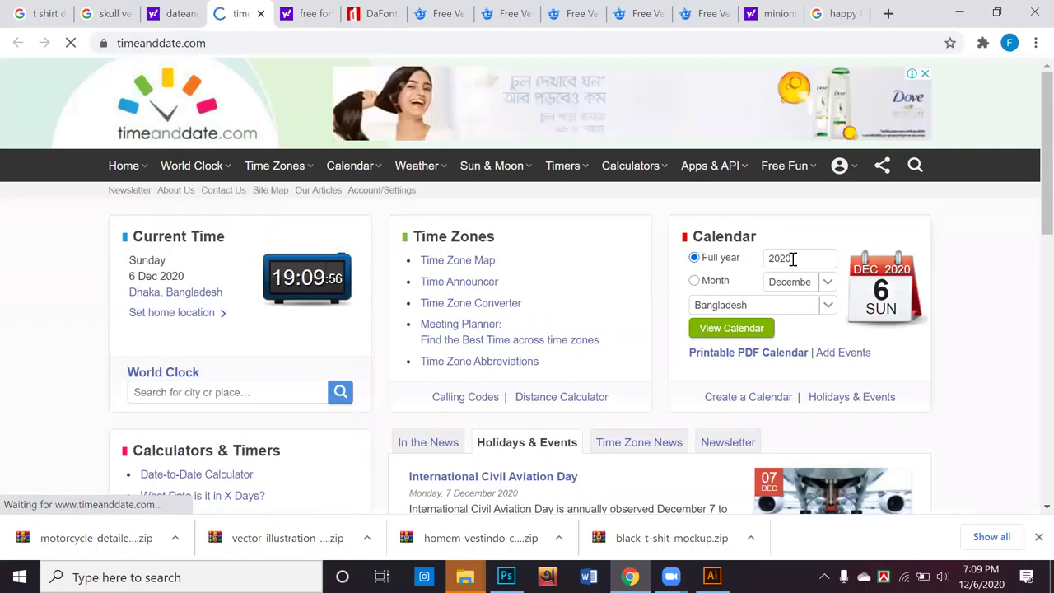
{"action": "left_click", "coordinate": [793, 258]}
{"action": "key", "text": "BackSpace"}
{"action": "key", "text": "BackSpace"}
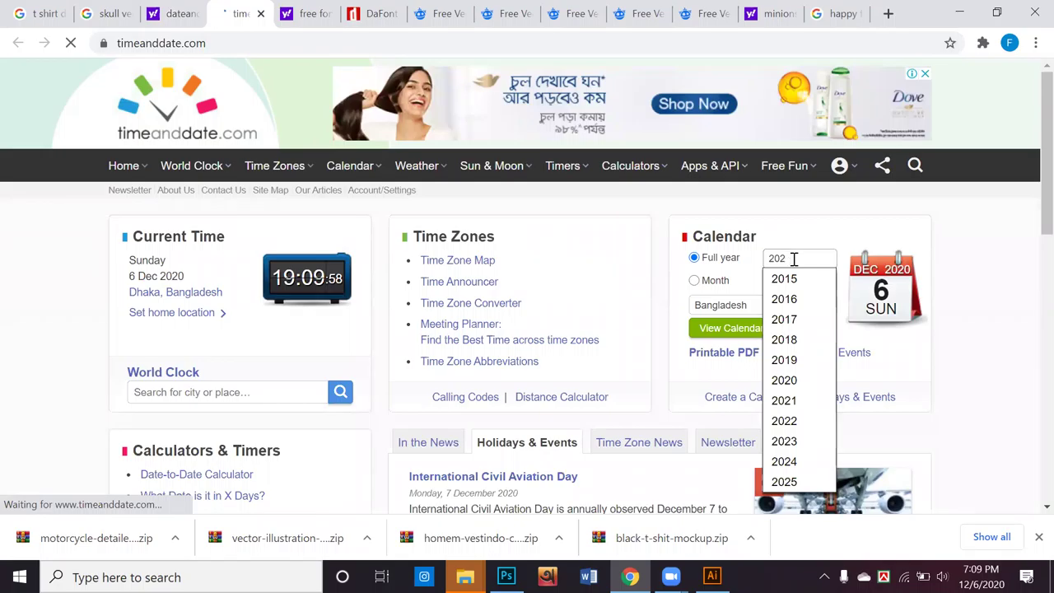
{"action": "type", "text": "50"}
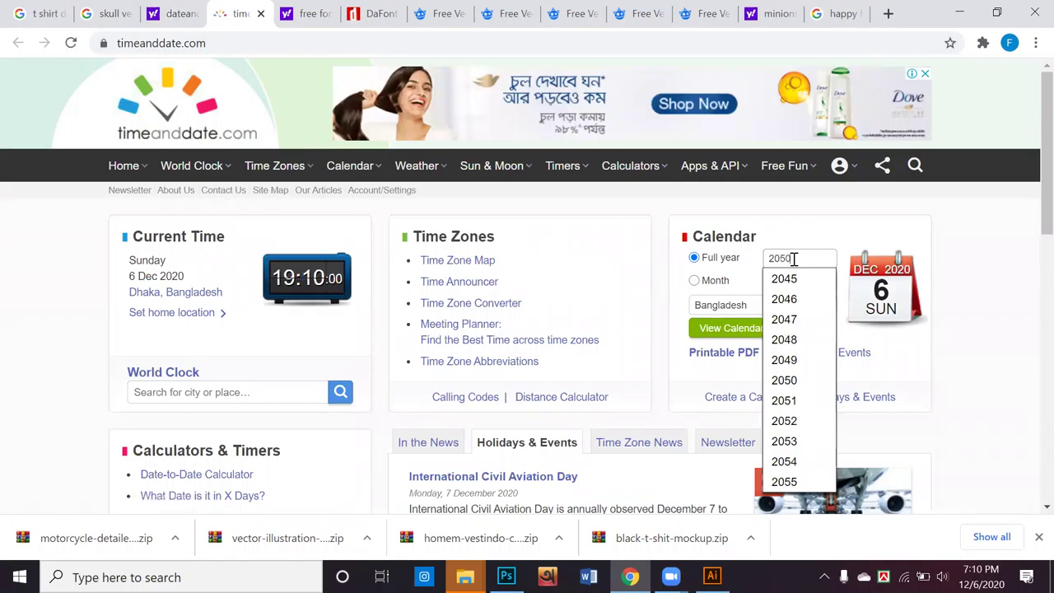
{"action": "left_click", "coordinate": [812, 229]}
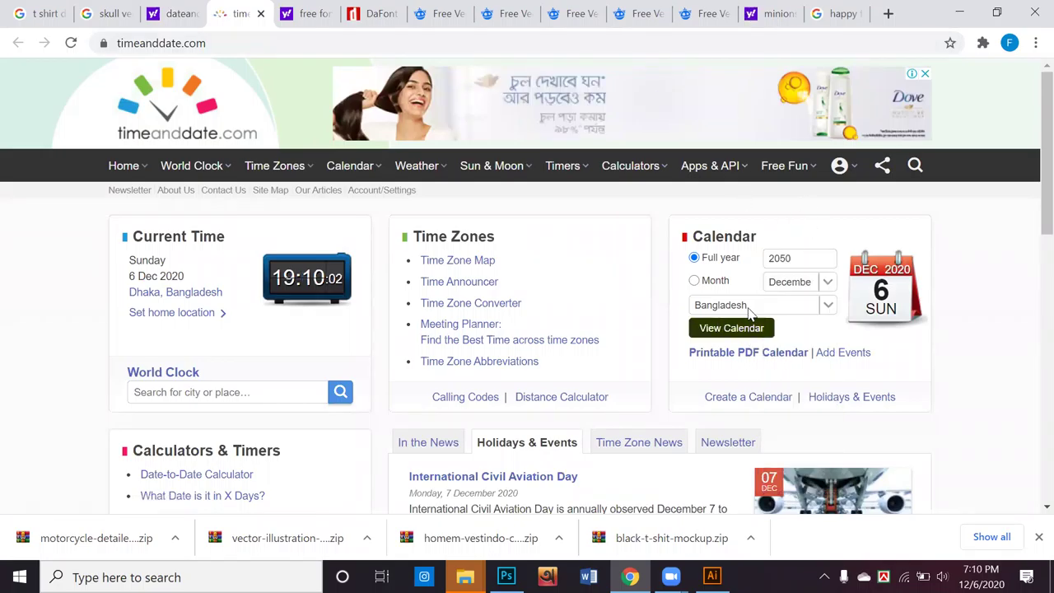
{"action": "left_click", "coordinate": [823, 289]}
{"action": "left_click", "coordinate": [803, 296]}
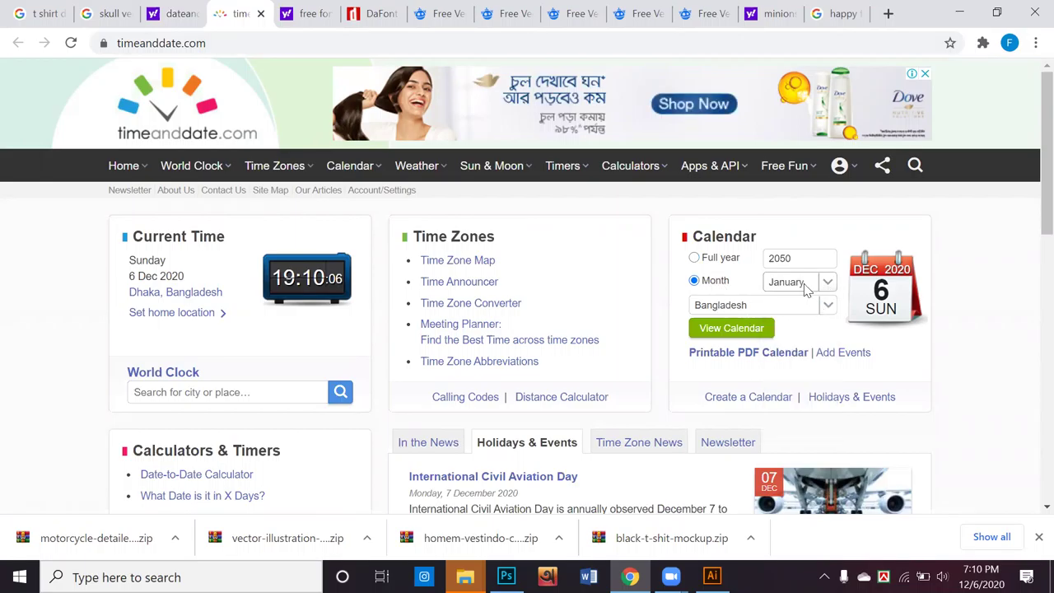
{"action": "left_click", "coordinate": [747, 336]}
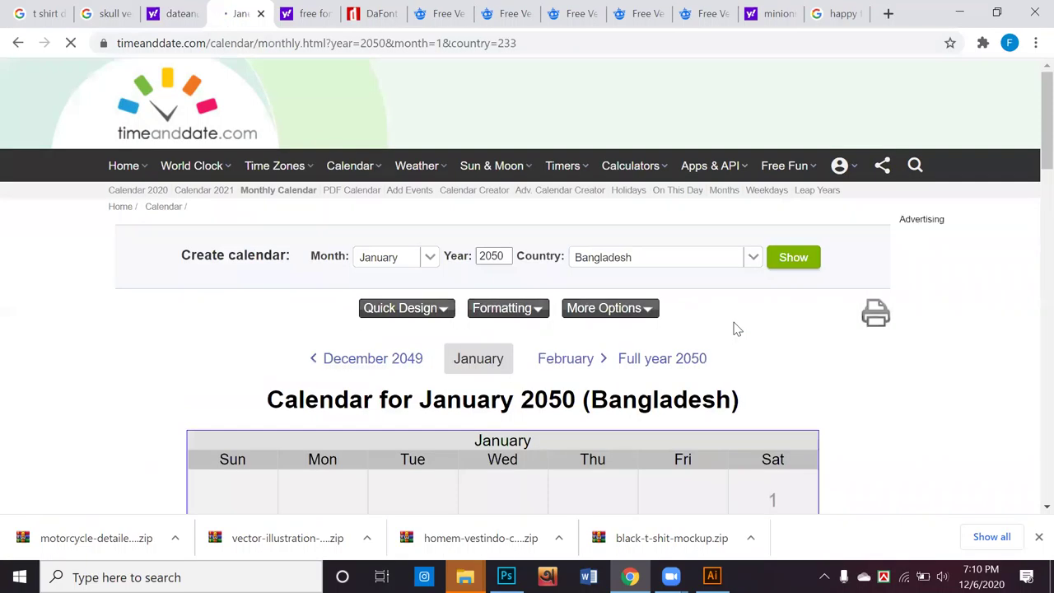
{"action": "scroll", "coordinate": [803, 441], "scroll_direction": "down", "scroll_amount": 2}
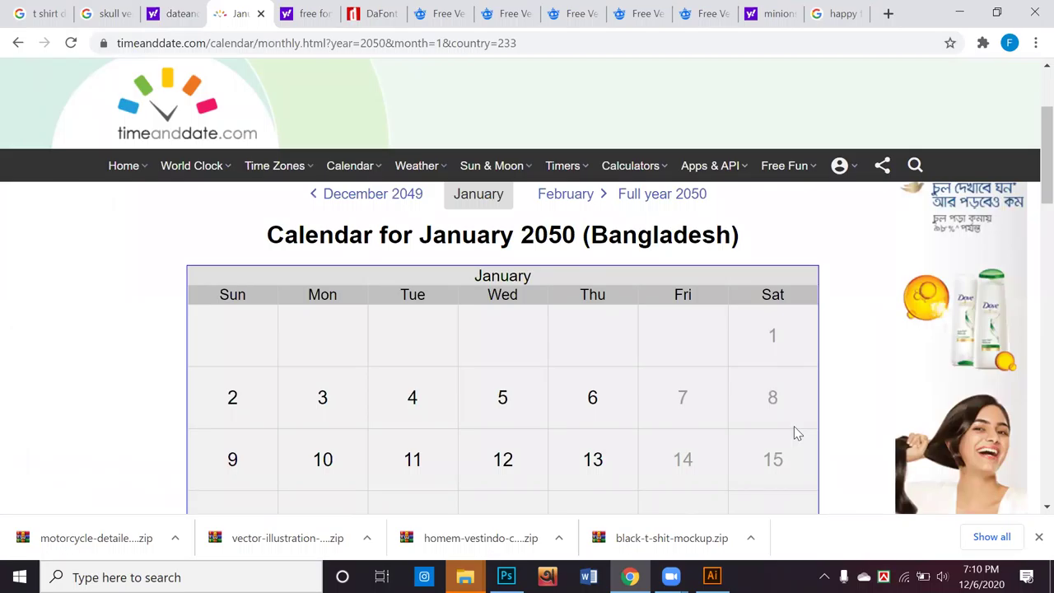
{"action": "scroll", "coordinate": [795, 432], "scroll_direction": "up", "scroll_amount": 2}
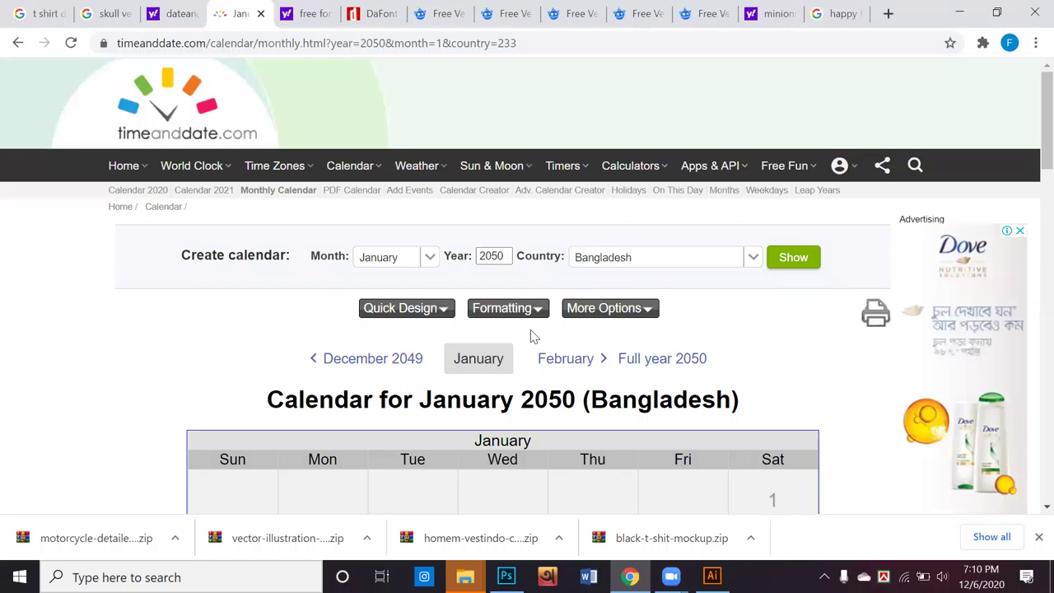
Step: Change the calendar's year to 2021 and show the January calendar
{"action": "left_click_drag", "start_coordinate": [494, 259], "coordinate": [509, 276]}
{"action": "type", "text": "20"}
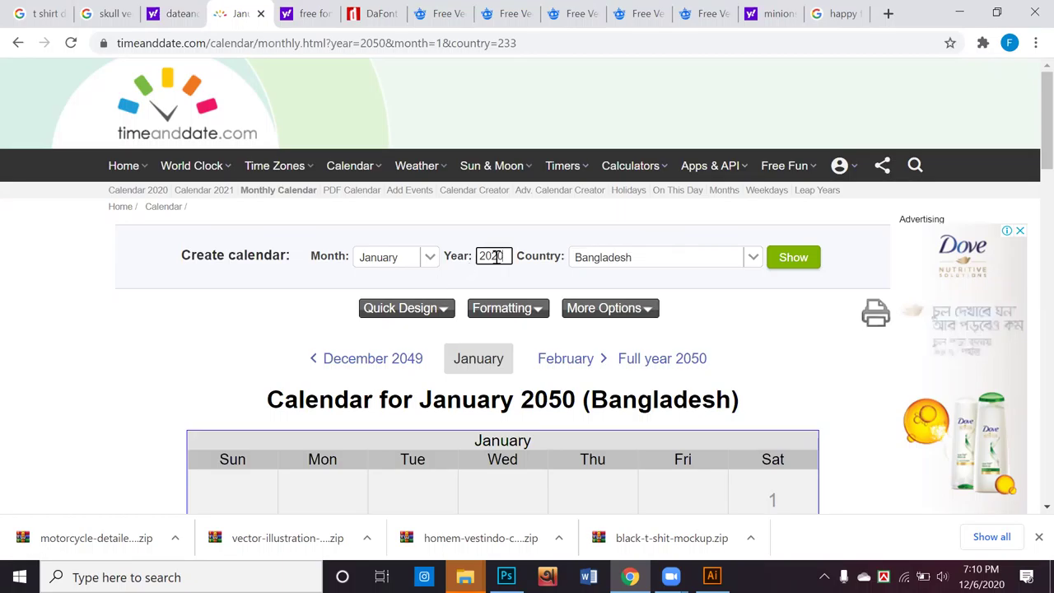
{"action": "key", "text": "BackSpace"}
{"action": "type", "text": "1"}
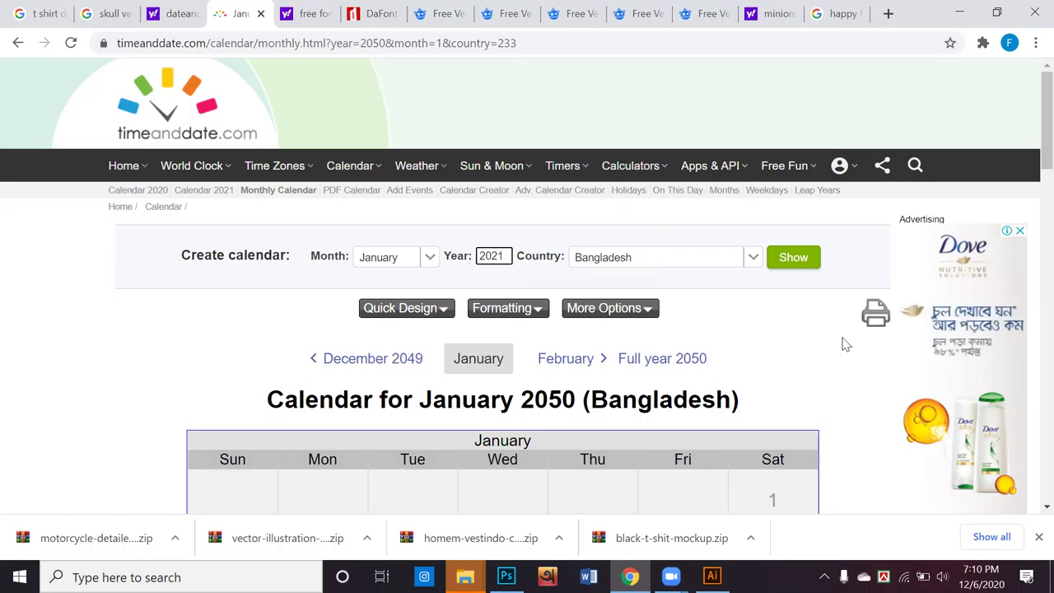
{"action": "left_click", "coordinate": [796, 262]}
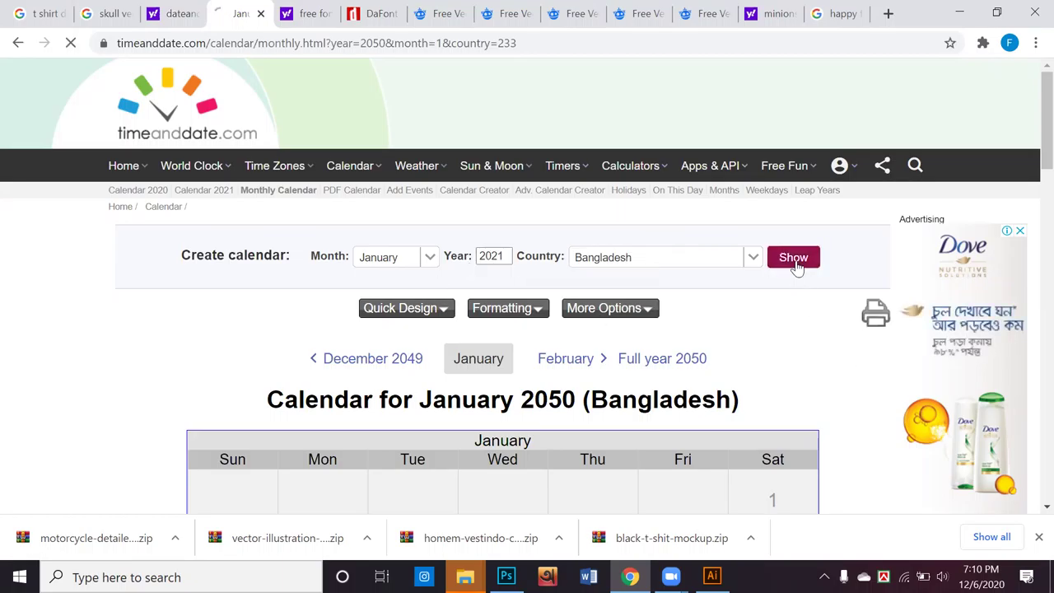
{"action": "scroll", "coordinate": [791, 349], "scroll_direction": "down", "scroll_amount": 2}
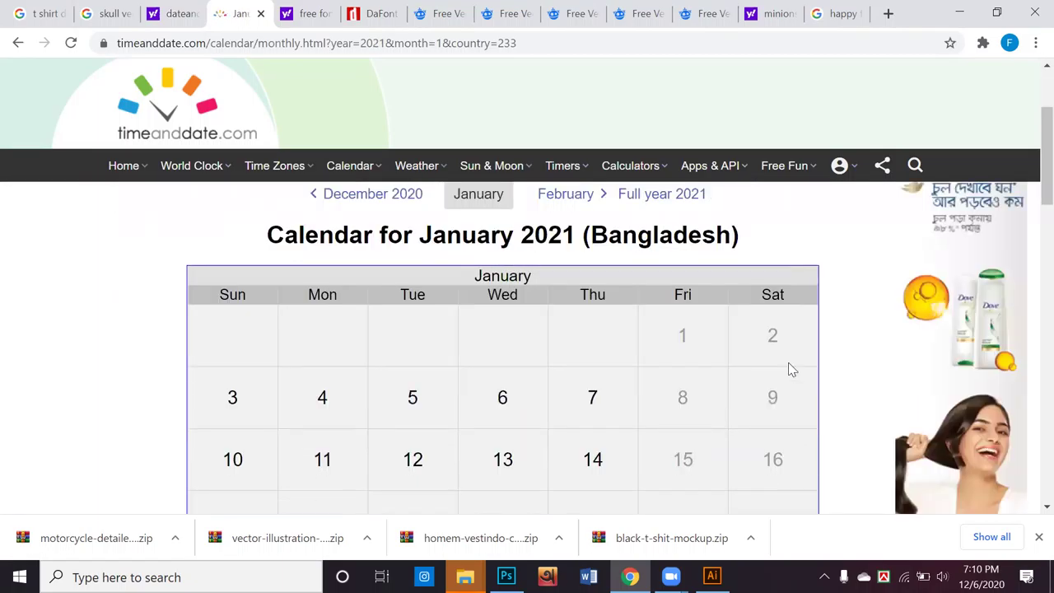
Step: Copy the dates 1 to 31 from the January 2021 calendar and return to Illustrator
{"action": "scroll", "coordinate": [774, 363], "scroll_direction": "down", "scroll_amount": 1}
{"action": "left_click_drag", "start_coordinate": [675, 255], "coordinate": [247, 412]}
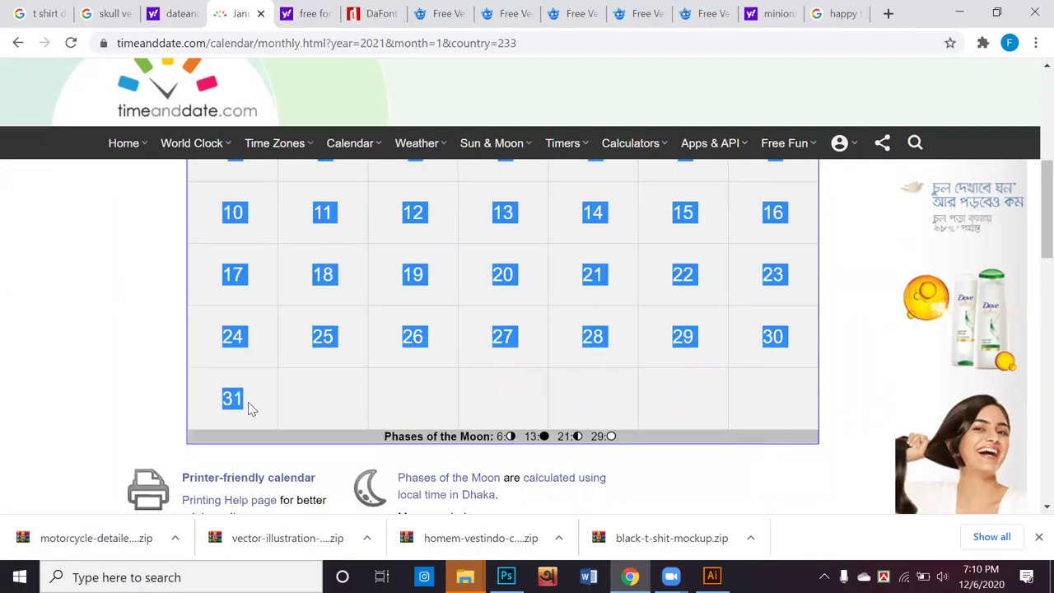
{"action": "right_click", "coordinate": [236, 332]}
{"action": "left_click", "coordinate": [247, 339]}
{"action": "scroll", "coordinate": [266, 344], "scroll_direction": "up", "scroll_amount": 5}
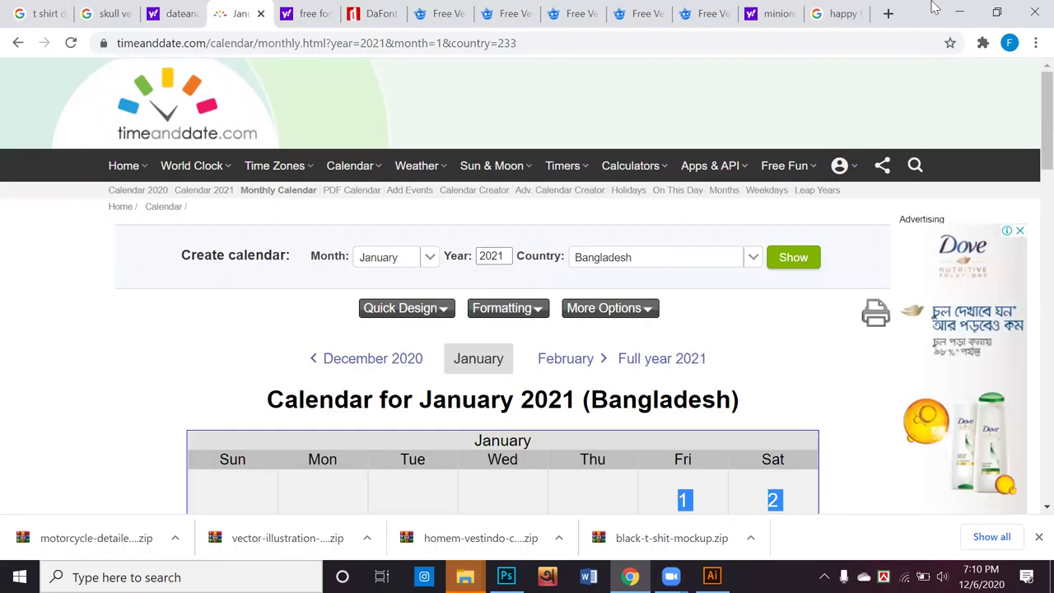
{"action": "left_click", "coordinate": [962, 8]}
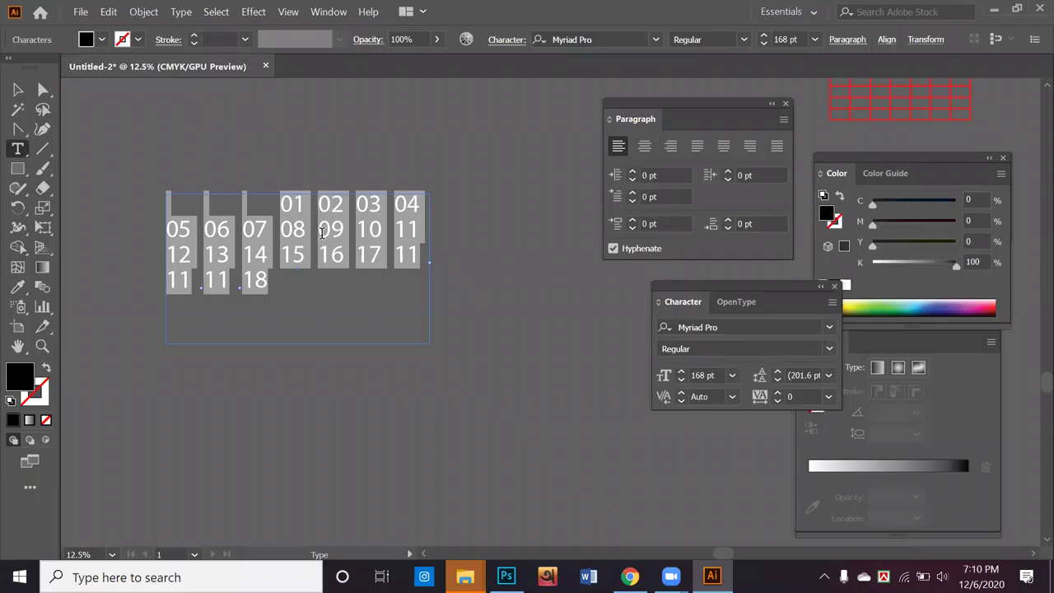
{"action": "key", "text": "BackSpace"}
{"action": "key", "text": "ctrl+z"}
{"action": "left_click", "coordinate": [362, 204]}
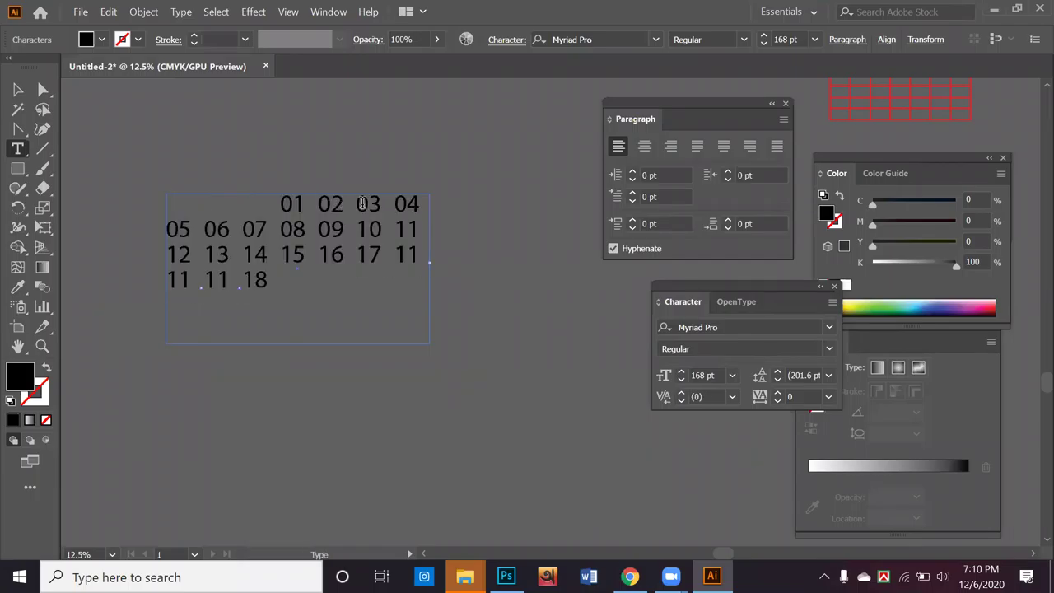
{"action": "double_click", "coordinate": [362, 204]}
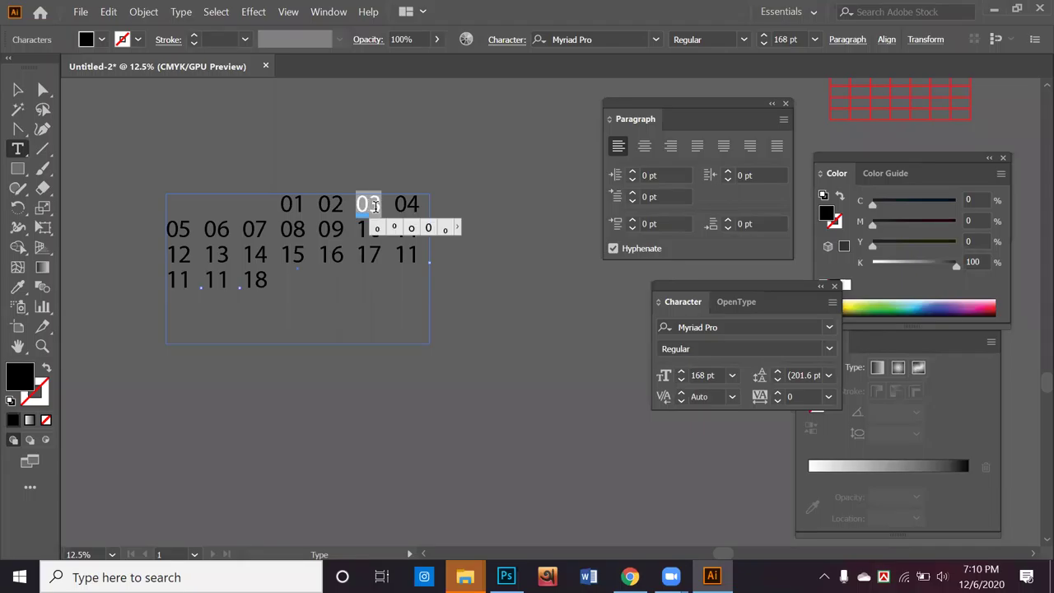
{"action": "mouse_move", "coordinate": [395, 197]}
{"action": "left_mouse_down"}
{"action": "mouse_move", "coordinate": [416, 200]}
{"action": "mouse_move", "coordinate": [365, 204]}
{"action": "mouse_move", "coordinate": [376, 205]}
{"action": "left_mouse_up"}
{"action": "left_click", "coordinate": [336, 206]}
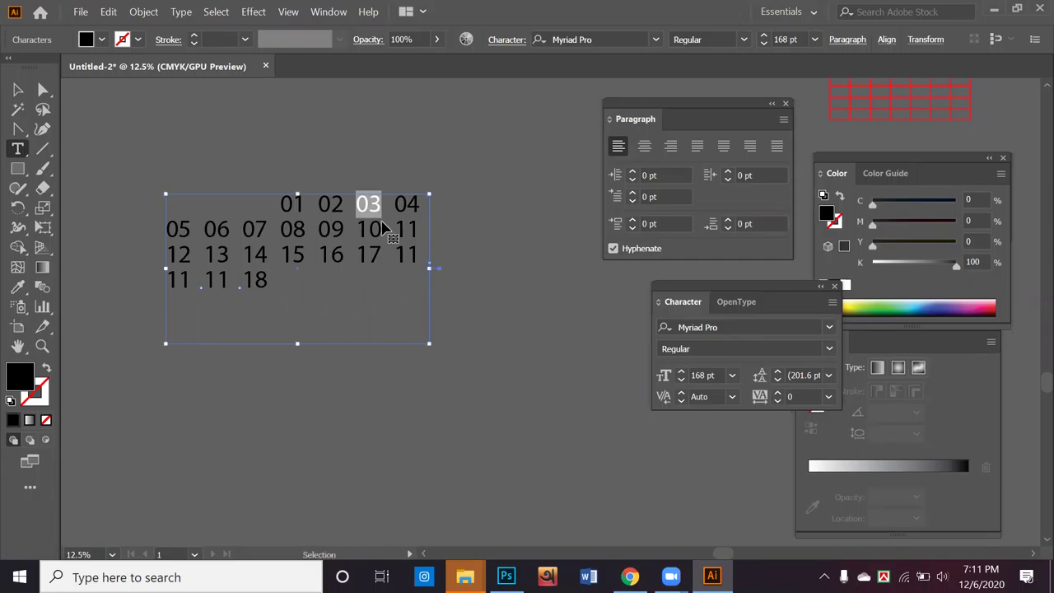
{"action": "key", "text": "ctrl+z"}
Step: Clear all dates from the text frame and paste the copied dates 1 to 31, starting in the first row's fifth column
{"action": "key", "text": "ctrl+a"}
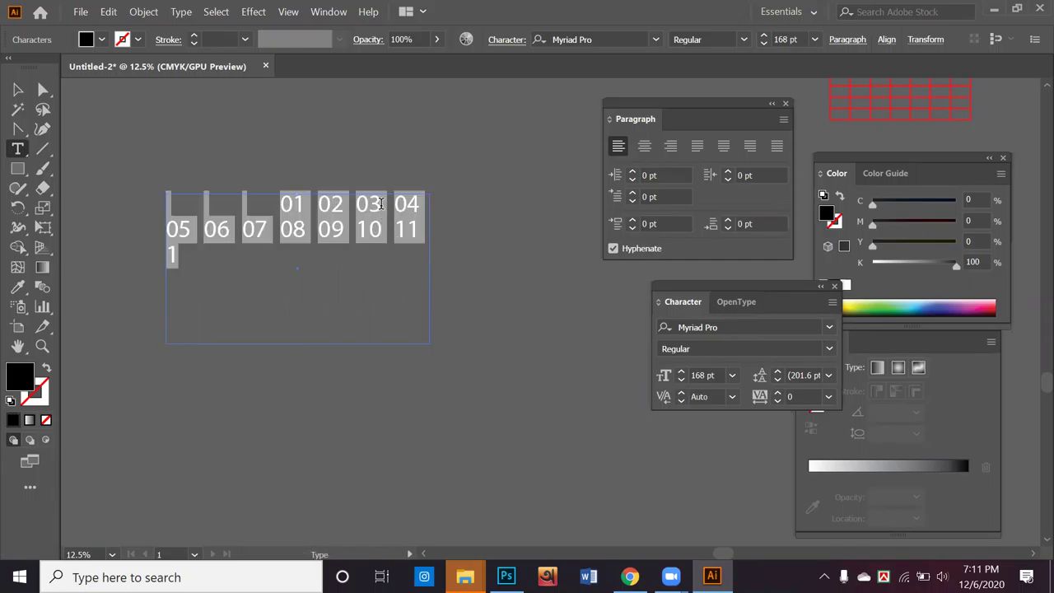
{"action": "key", "text": "BackSpace"}
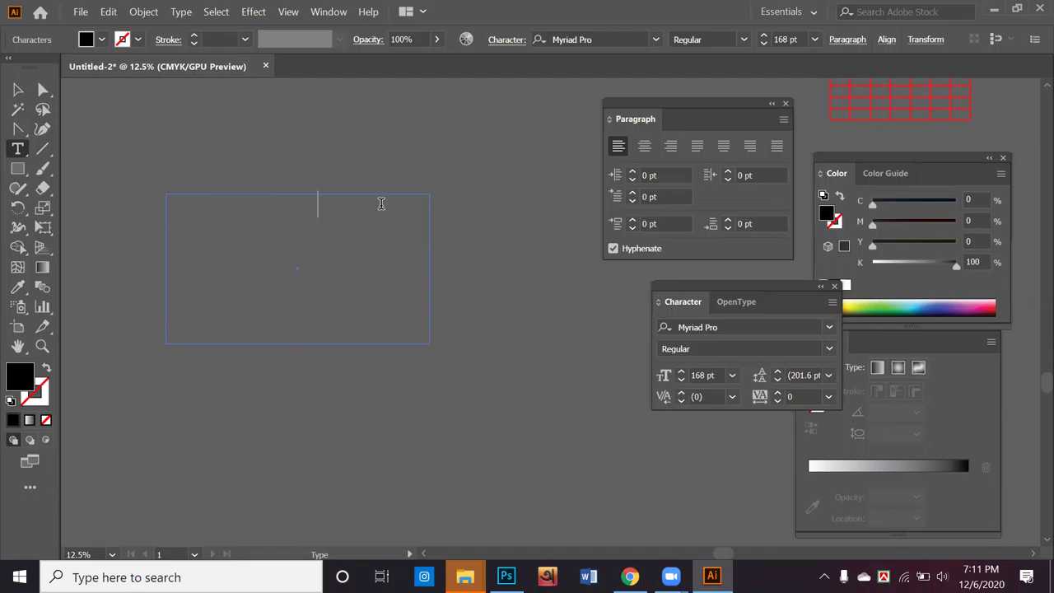
{"action": "key", "text": "ctrl+v"}
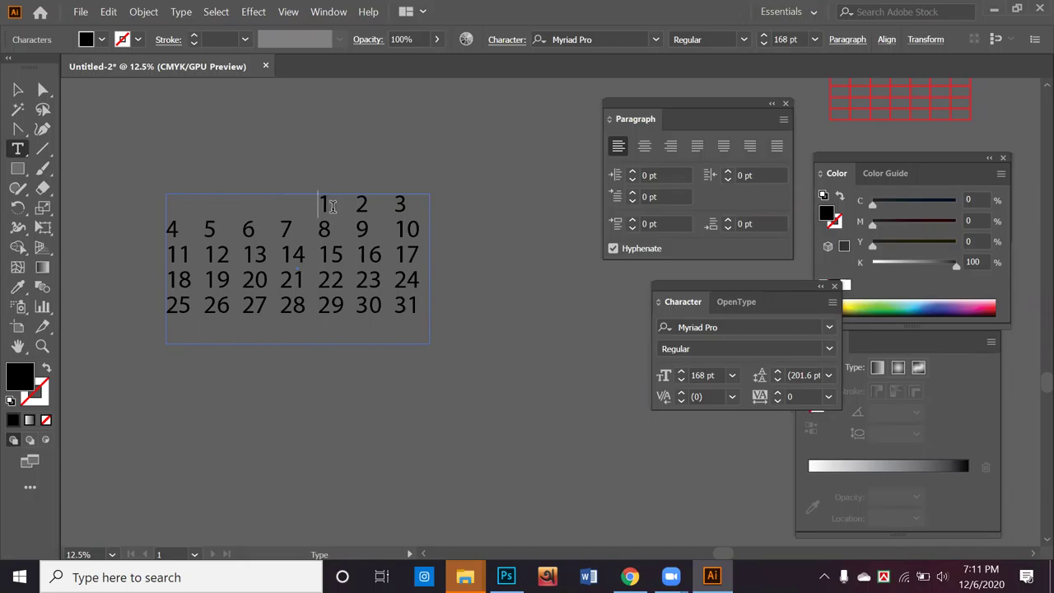
Step: Shift the dates one cell so 1 sits in the first row's sixth column, and center-align all dates in their cells
{"action": "key", "text": "Tab"}
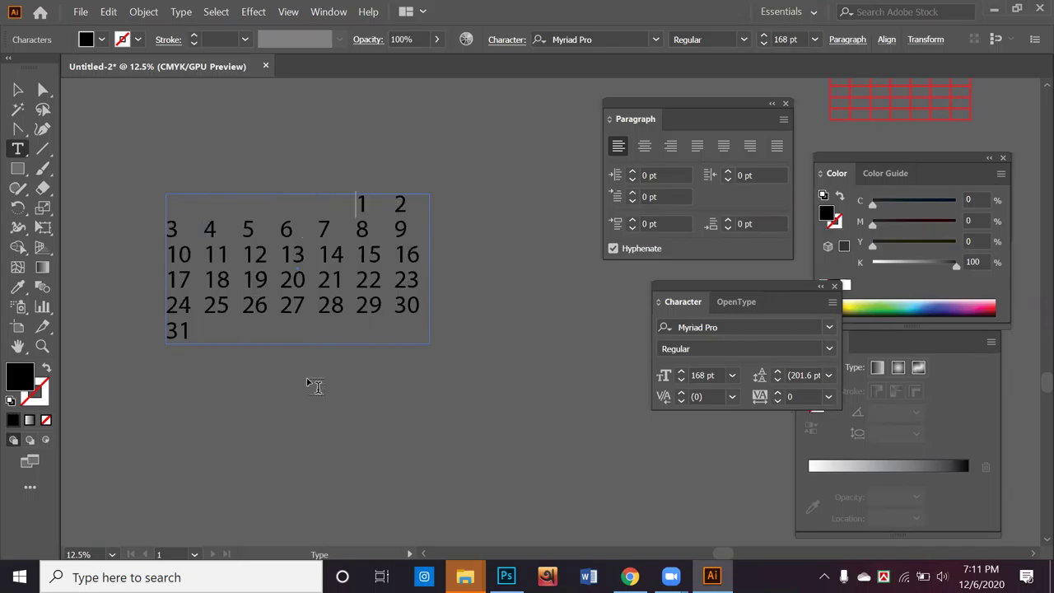
{"action": "left_click", "coordinate": [20, 100]}
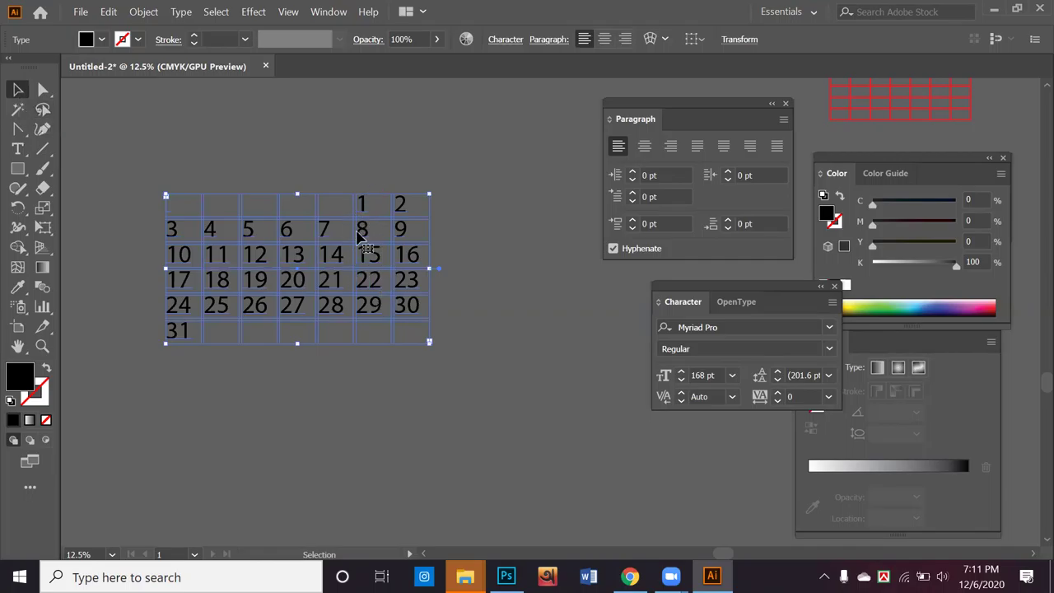
{"action": "left_click", "coordinate": [604, 39]}
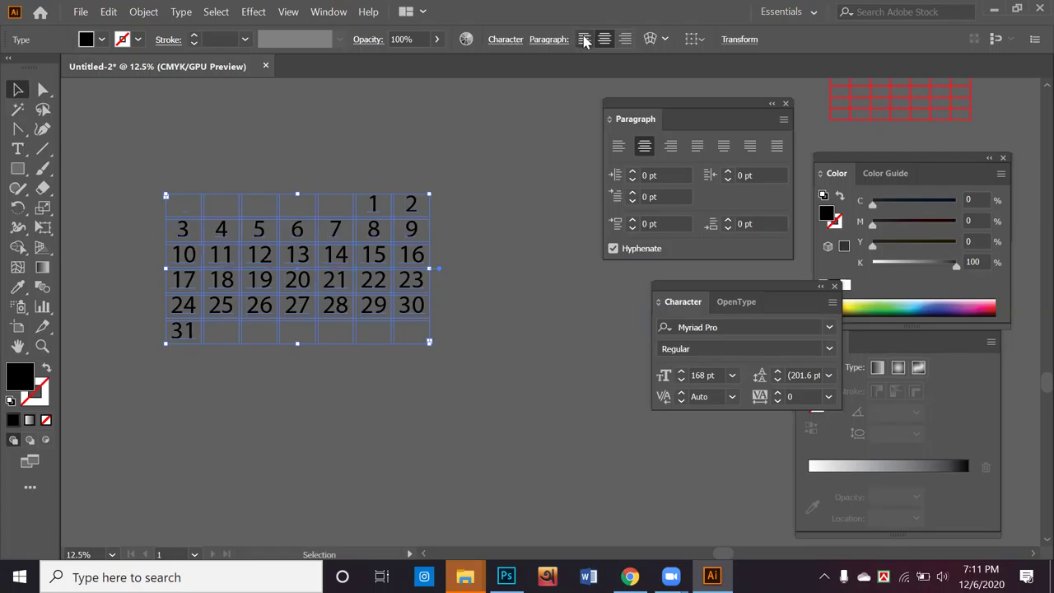
{"action": "left_click", "coordinate": [584, 38]}
{"action": "left_click", "coordinate": [602, 40]}
{"action": "left_click", "coordinate": [625, 39]}
{"action": "left_click", "coordinate": [605, 40]}
{"action": "left_click", "coordinate": [453, 152]}
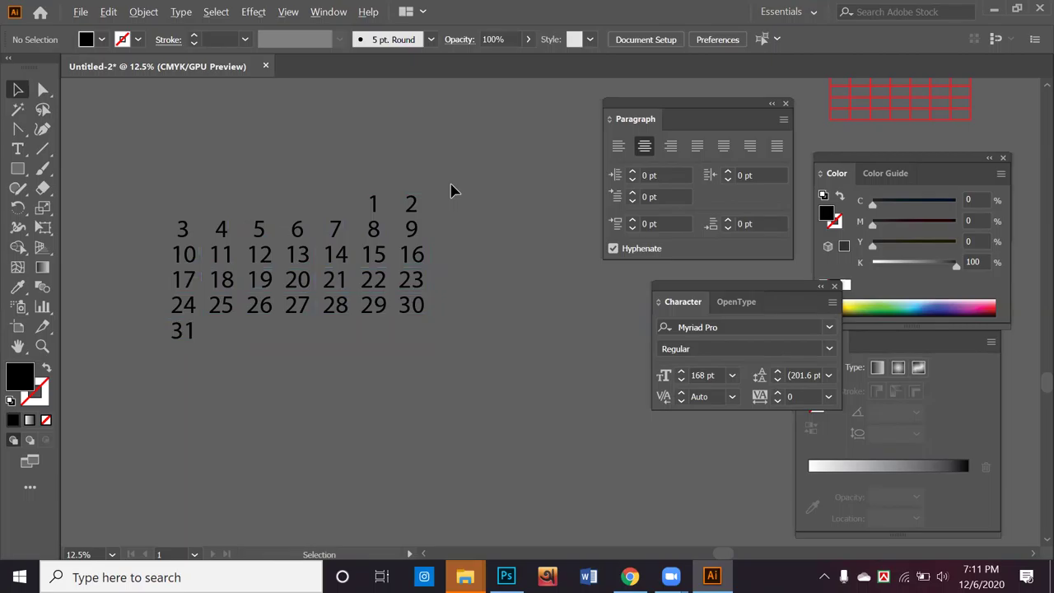
Step: Try moving the date text frame onto the lower half of the calendar page
{"action": "scroll", "coordinate": [451, 191], "scroll_direction": "down", "scroll_amount": 1}
{"action": "scroll", "coordinate": [284, 329], "scroll_direction": "up", "scroll_amount": 3}
{"action": "scroll", "coordinate": [284, 330], "scroll_direction": "right", "scroll_amount": 5}
{"action": "left_click_drag", "start_coordinate": [518, 249], "coordinate": [318, 325]}
{"action": "left_click_drag", "start_coordinate": [202, 359], "coordinate": [423, 307]}
{"action": "left_click_drag", "start_coordinate": [443, 262], "coordinate": [304, 383]}
{"action": "left_click_drag", "start_coordinate": [363, 338], "coordinate": [435, 361]}
{"action": "left_click", "coordinate": [310, 376]}
{"action": "left_click_drag", "start_coordinate": [310, 376], "coordinate": [395, 162]}
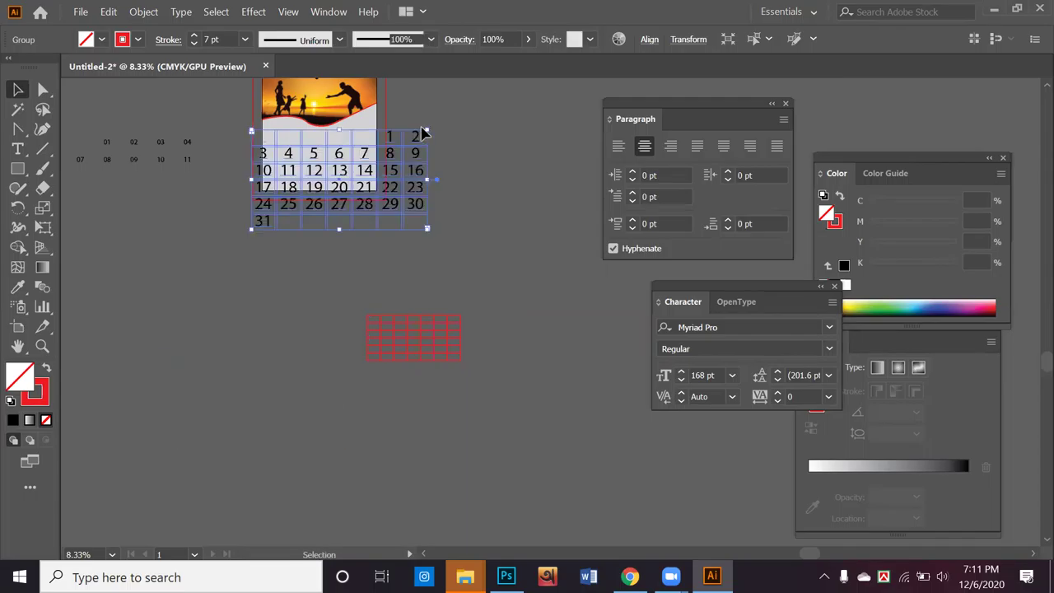
{"action": "key", "text": "ctrl+shift+g"}
{"action": "key", "text": "ctrl+z"}
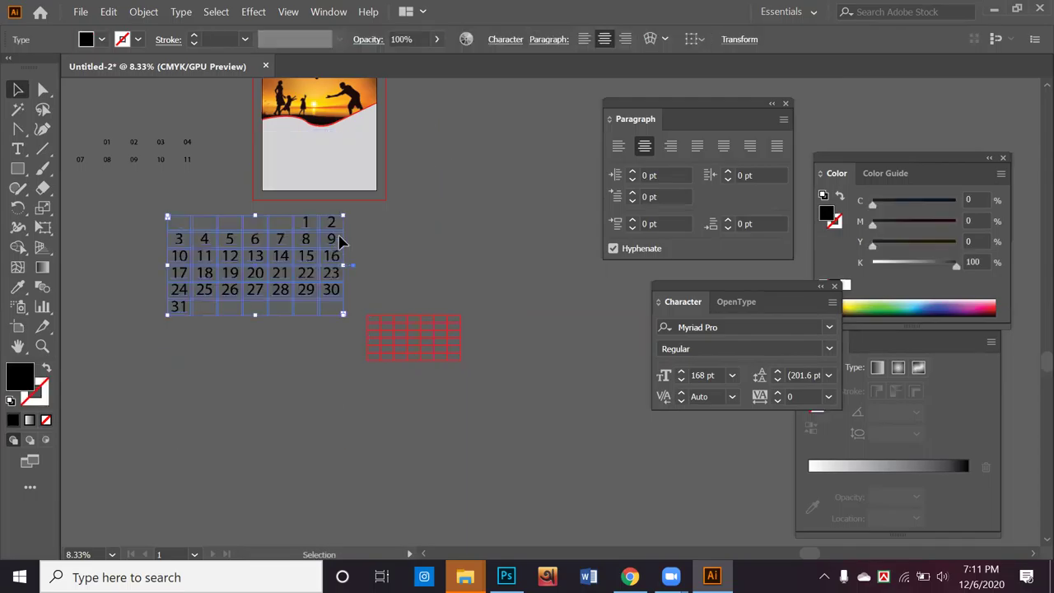
Step: Move the red grid up and farther away from the date text frame
{"action": "left_click_drag", "start_coordinate": [423, 327], "coordinate": [486, 257]}
{"action": "left_click", "coordinate": [305, 258]}
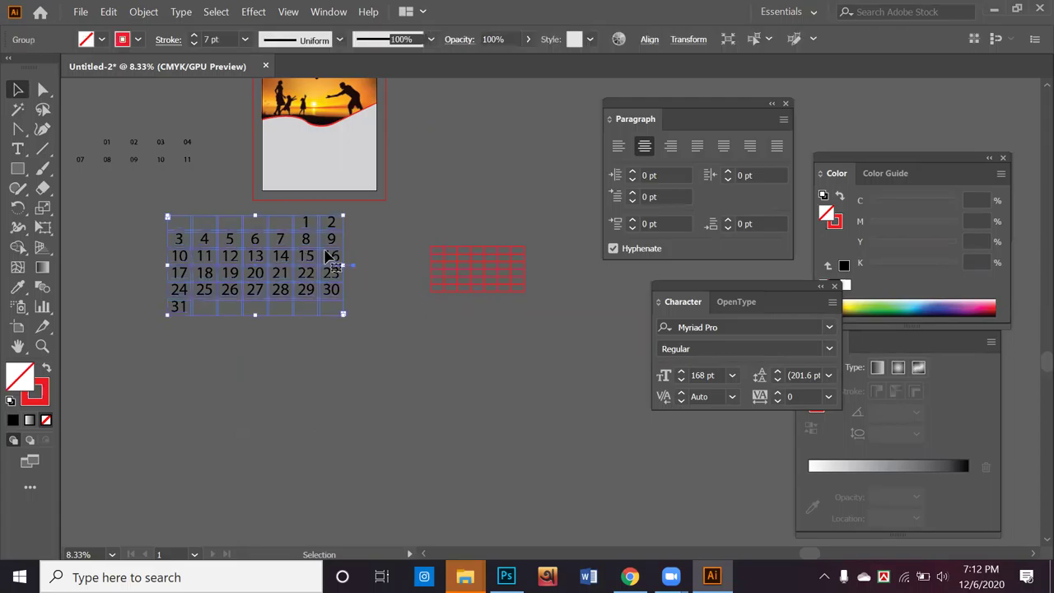
{"action": "left_click", "coordinate": [362, 242]}
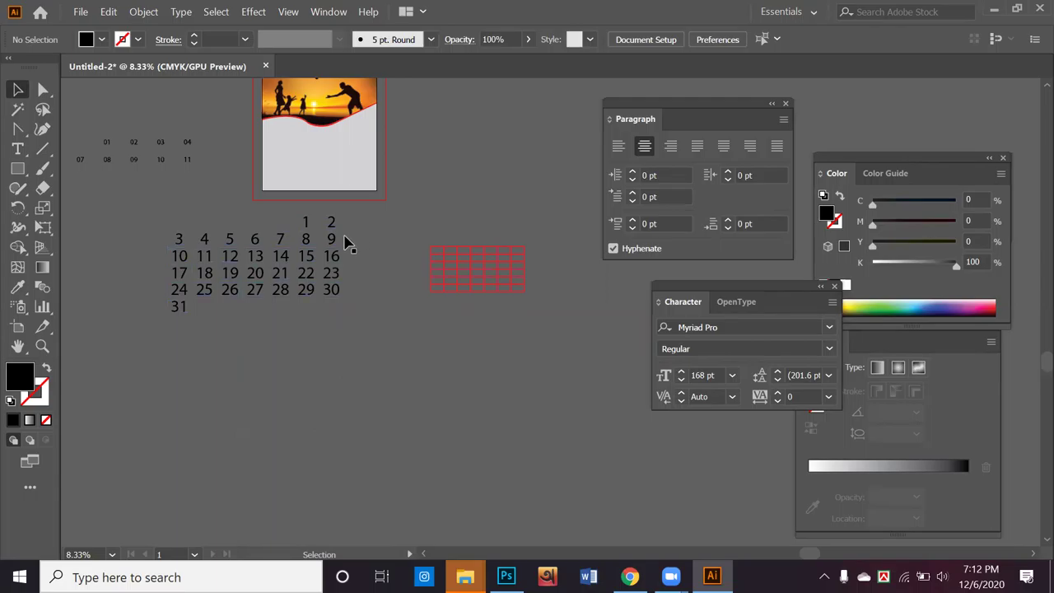
{"action": "left_click", "coordinate": [310, 257]}
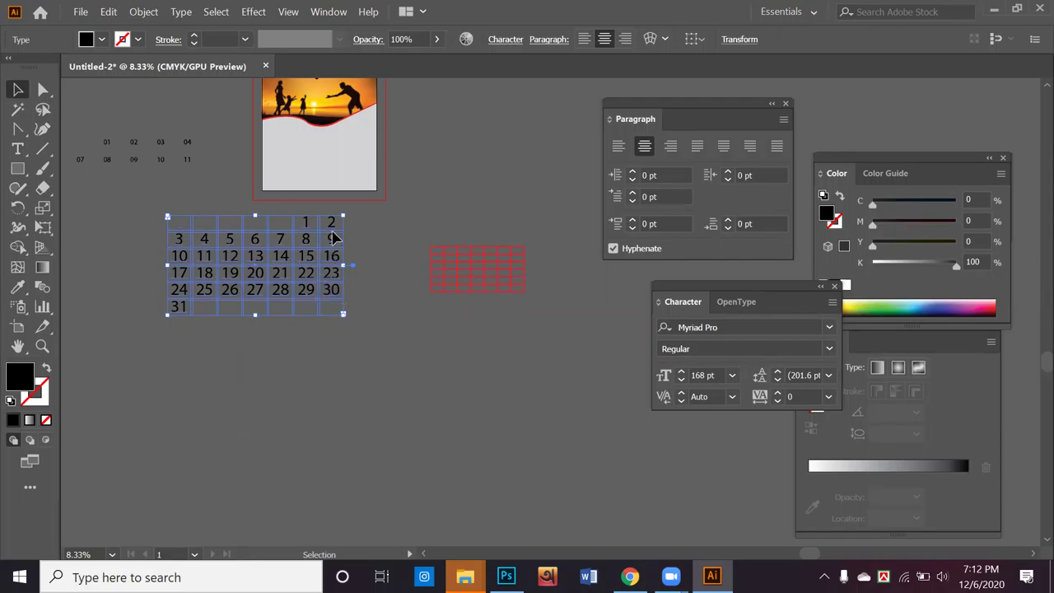
{"action": "left_click", "coordinate": [378, 356]}
{"action": "left_click", "coordinate": [202, 264]}
Step: Try enlarging the date text frame by its upper corner in several stages
{"action": "scroll", "coordinate": [321, 238], "scroll_direction": "up", "scroll_amount": 1}
{"action": "scroll", "coordinate": [323, 237], "scroll_direction": "up", "scroll_amount": 1}
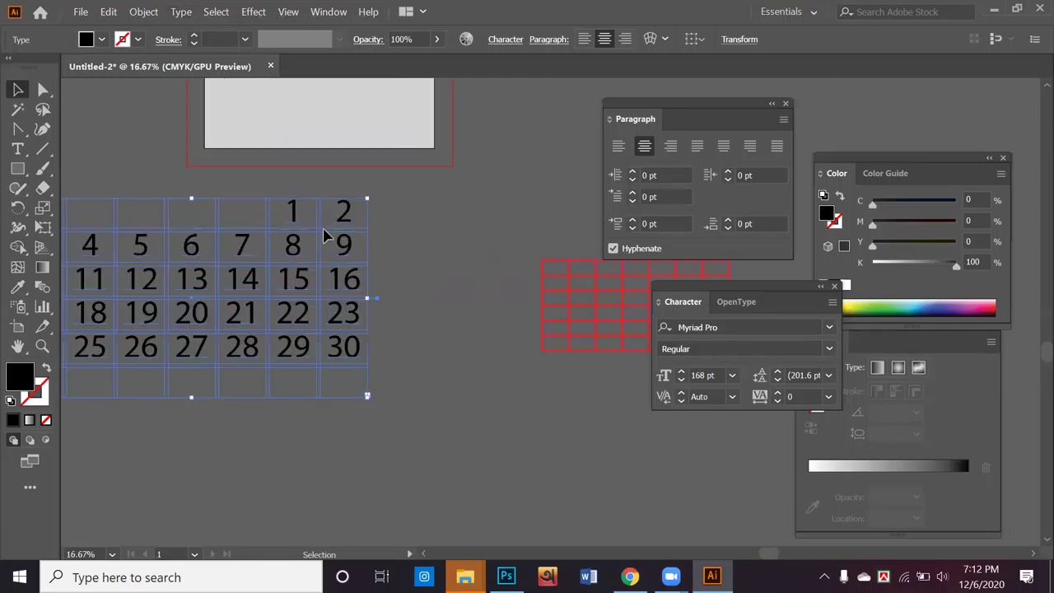
{"action": "scroll", "coordinate": [323, 231], "scroll_direction": "up", "scroll_amount": 1}
{"action": "left_click_drag", "start_coordinate": [323, 231], "coordinate": [635, 158]}
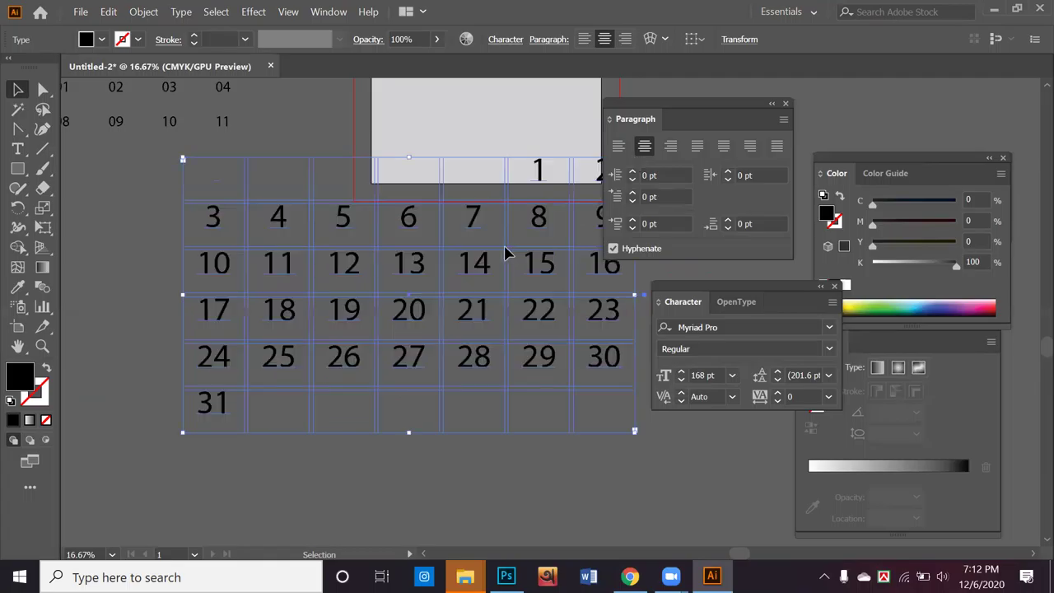
{"action": "scroll", "coordinate": [507, 250], "scroll_direction": "down", "scroll_amount": 1}
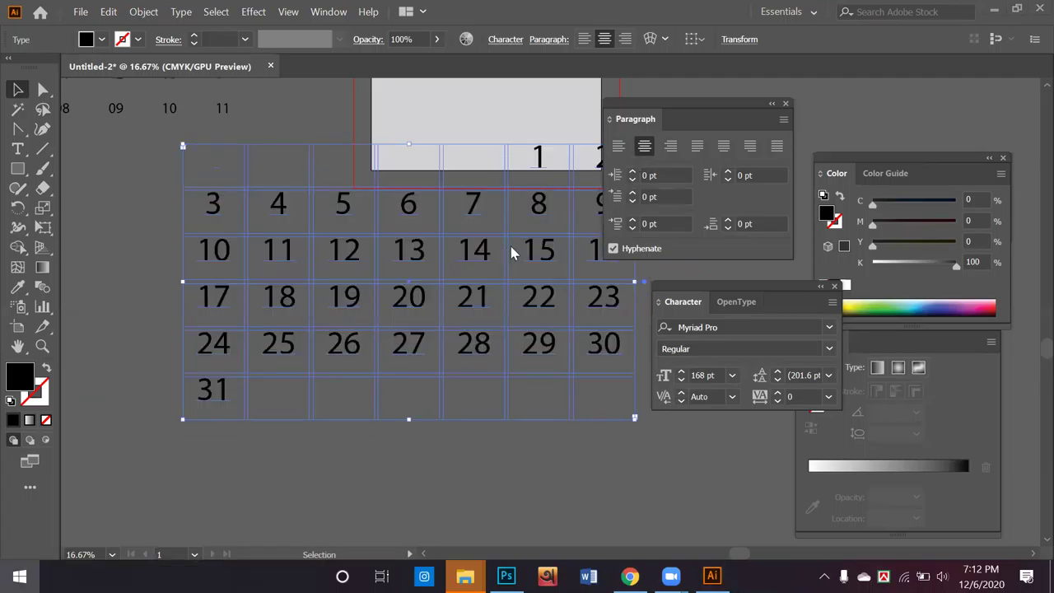
{"action": "key", "text": "super"}
{"action": "key", "text": "super"}
{"action": "scroll", "coordinate": [511, 246], "scroll_direction": "down", "scroll_amount": 1}
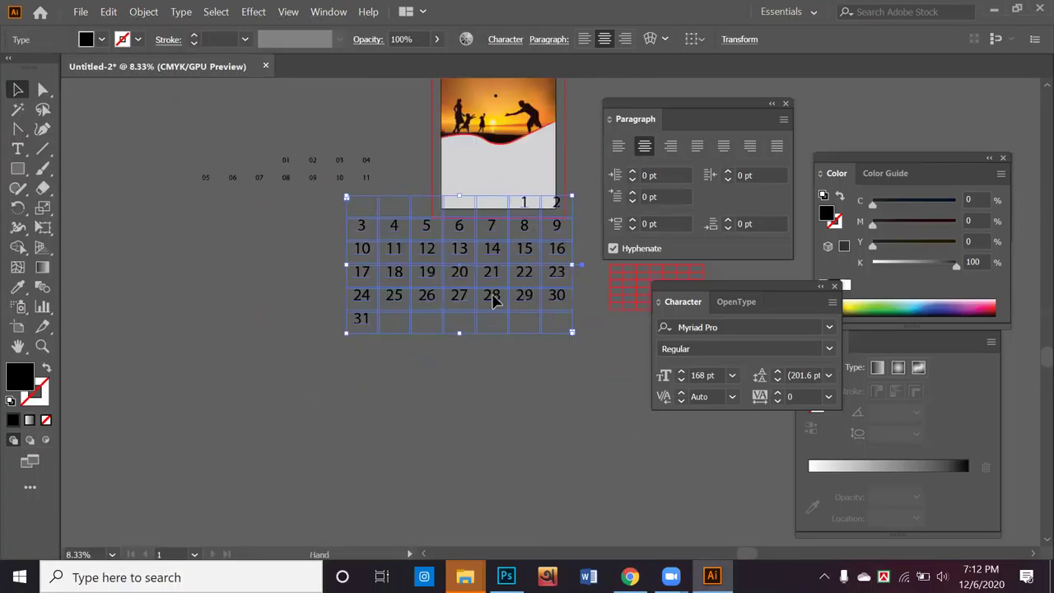
{"action": "scroll", "coordinate": [519, 246], "scroll_direction": "down", "scroll_amount": 1}
{"action": "left_click_drag", "start_coordinate": [506, 280], "coordinate": [597, 130]}
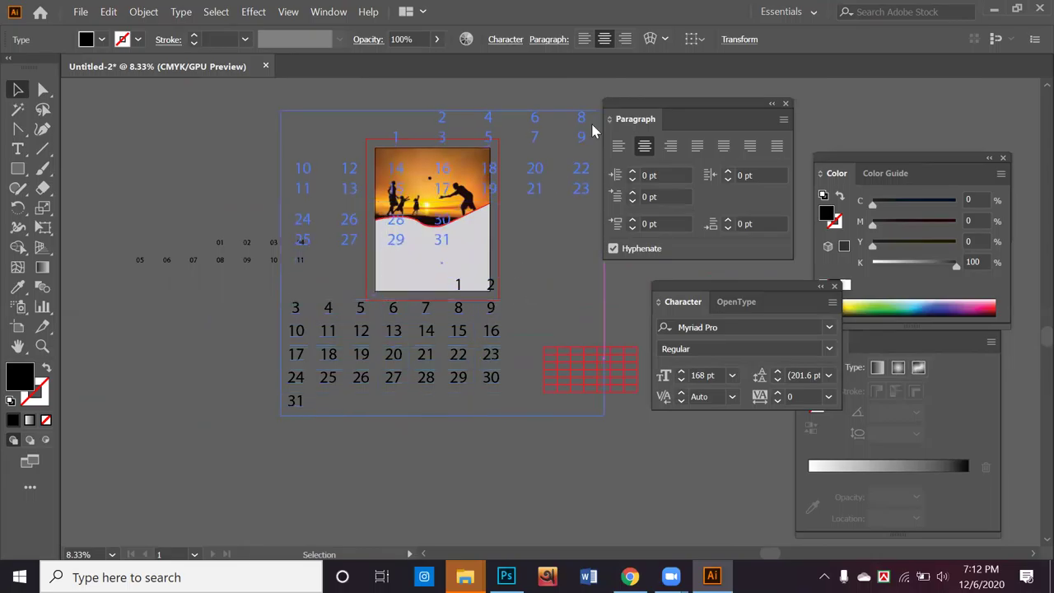
{"action": "left_click_drag", "start_coordinate": [524, 219], "coordinate": [449, 364]}
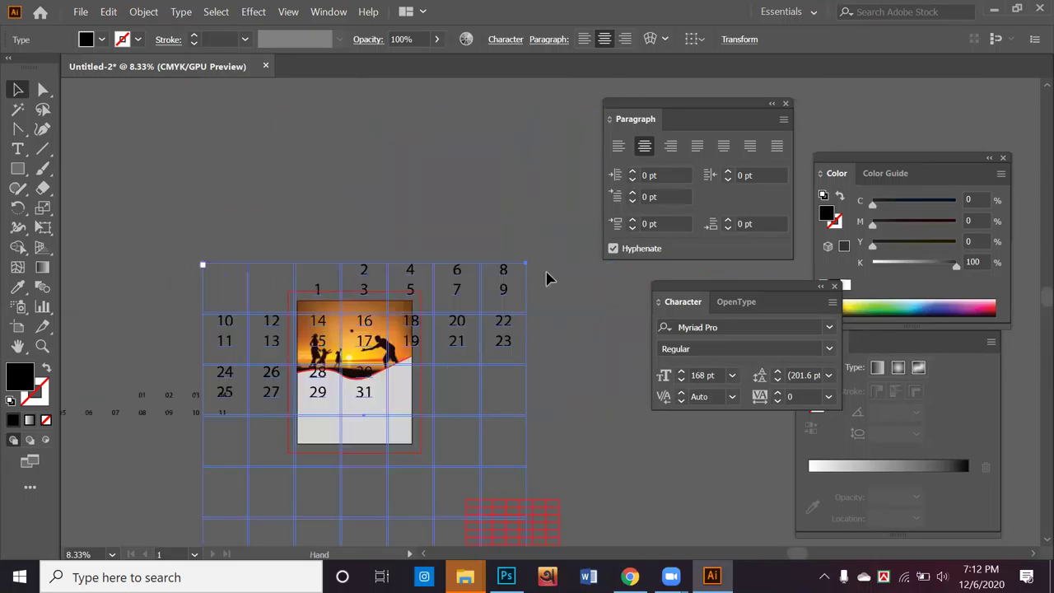
{"action": "left_click_drag", "start_coordinate": [525, 264], "coordinate": [636, 202]}
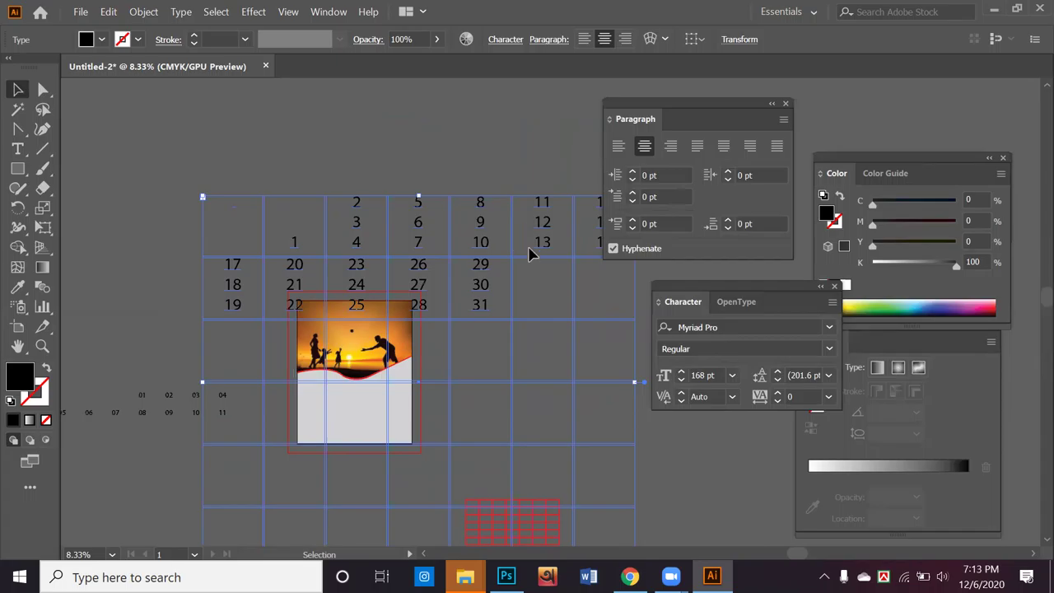
Step: Undo the enlargements of the date text frame and bring back its size that fits all dates
{"action": "key", "text": "ctrl+z"}
{"action": "key", "text": "ctrl+z"}
{"action": "key", "text": "ctrl+z"}
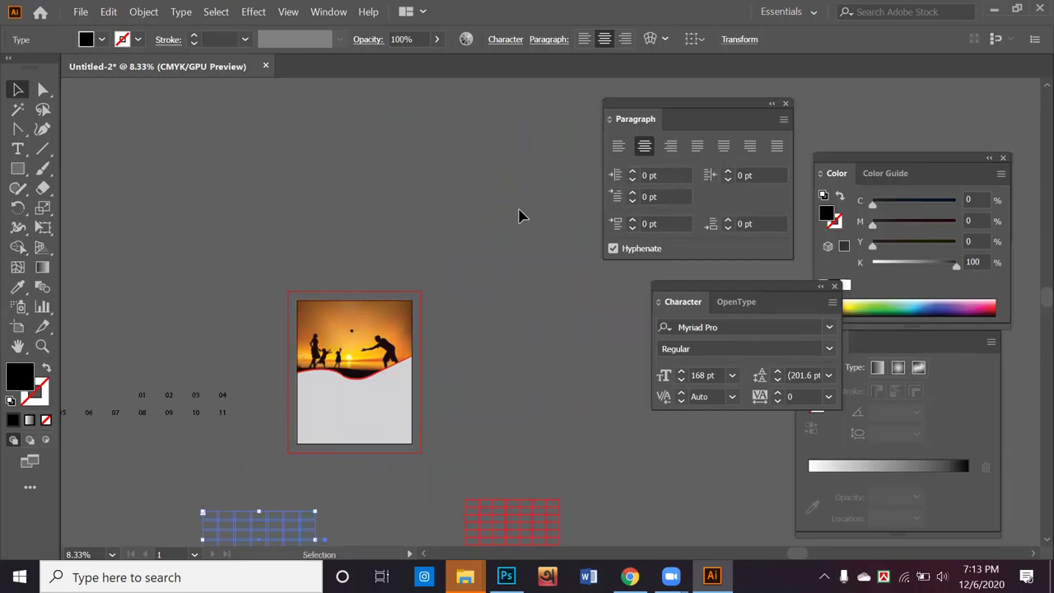
{"action": "scroll", "coordinate": [352, 316], "scroll_direction": "down", "scroll_amount": 2}
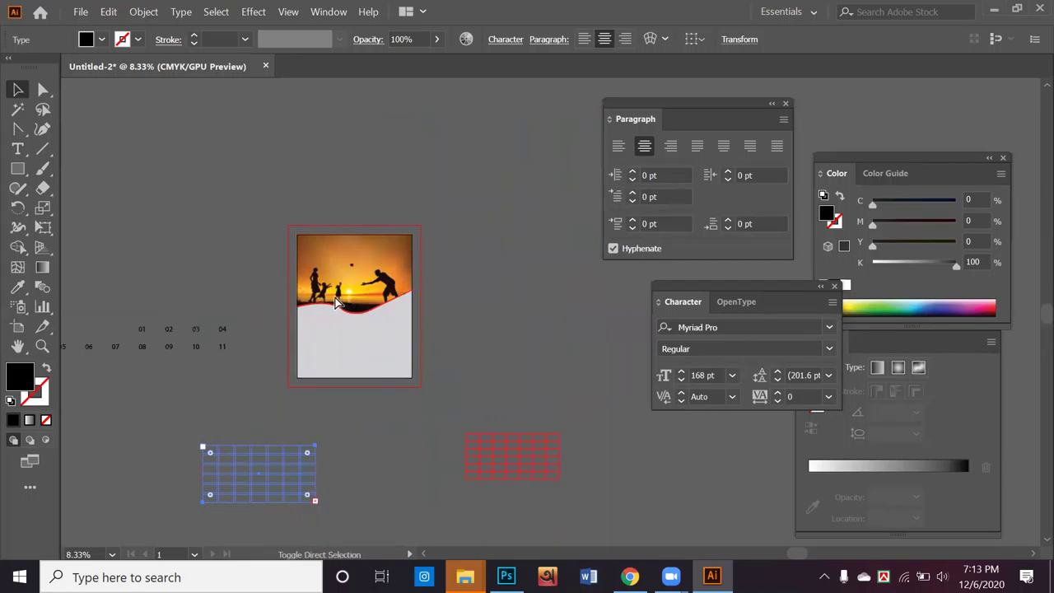
{"action": "left_click", "coordinate": [277, 436]}
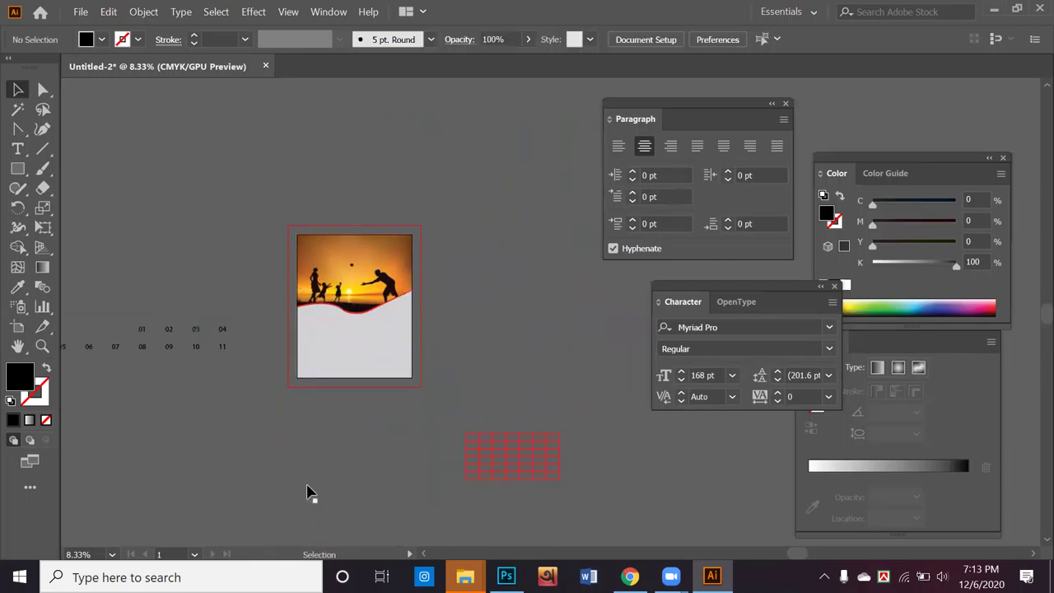
{"action": "left_click_drag", "start_coordinate": [308, 503], "coordinate": [346, 533]}
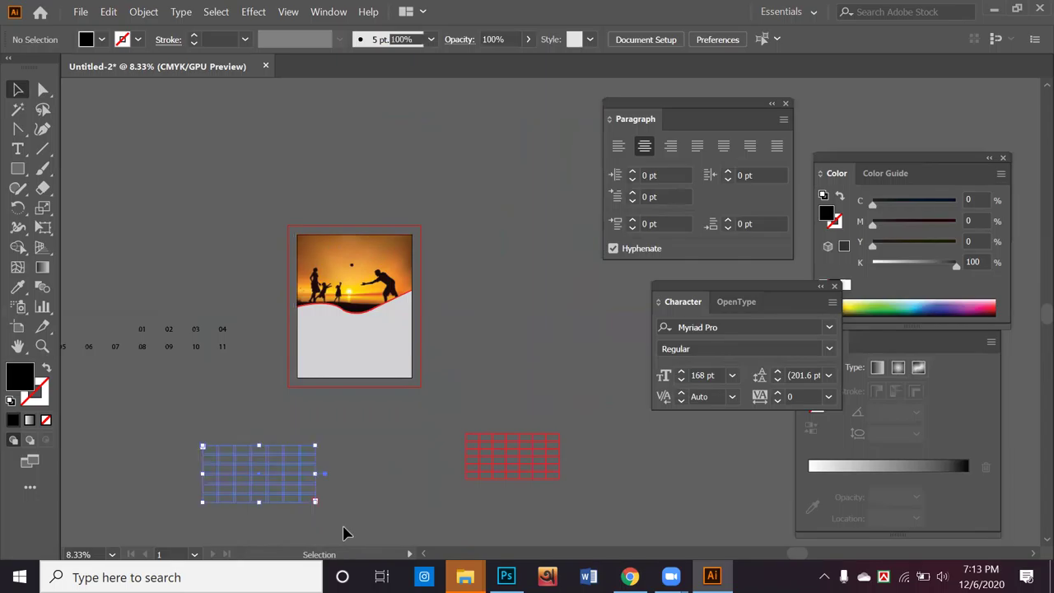
{"action": "key", "text": "ctrl+shift+z"}
{"action": "key", "text": "ctrl+shift+z"}
{"action": "key", "text": "ctrl+shift+z"}
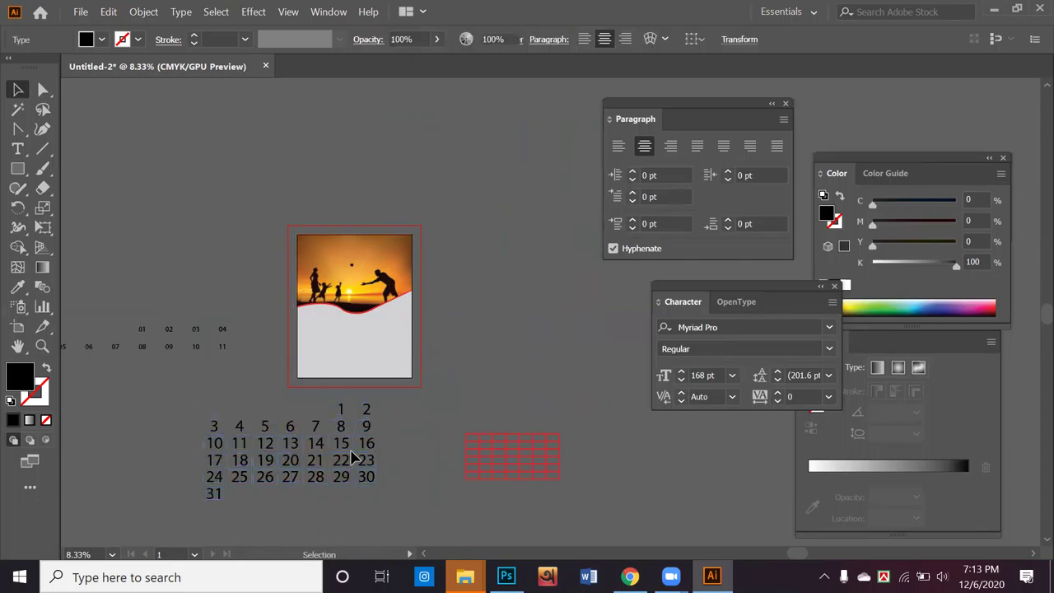
Step: Move the date text frame over the page's lower part and shrink it to about the page's width
{"action": "left_click", "coordinate": [391, 411]}
{"action": "left_click", "coordinate": [387, 406]}
{"action": "left_click_drag", "start_coordinate": [389, 408], "coordinate": [453, 324]}
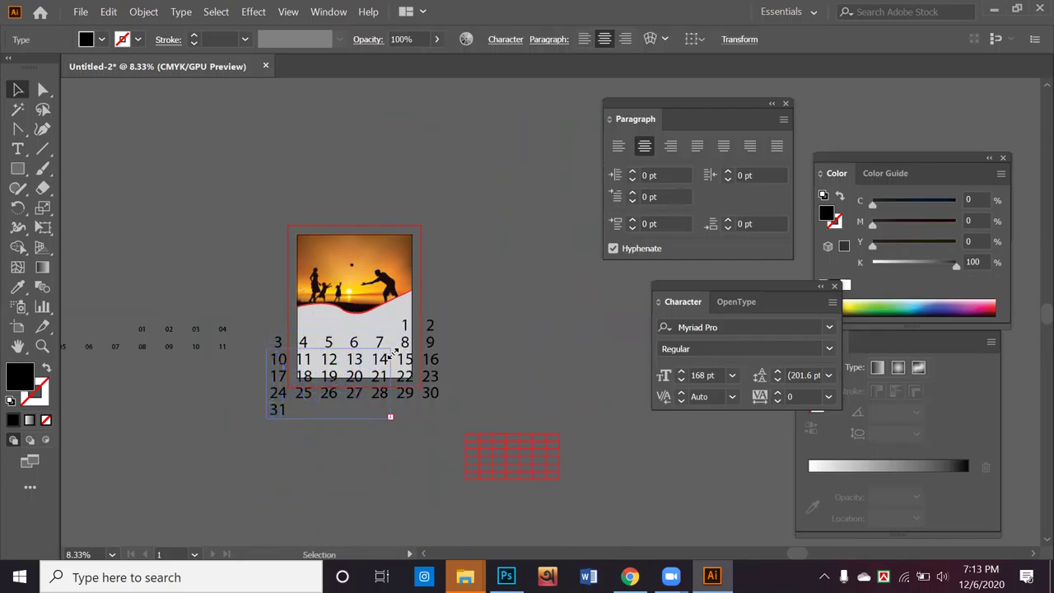
{"action": "key", "text": "ctrl+z"}
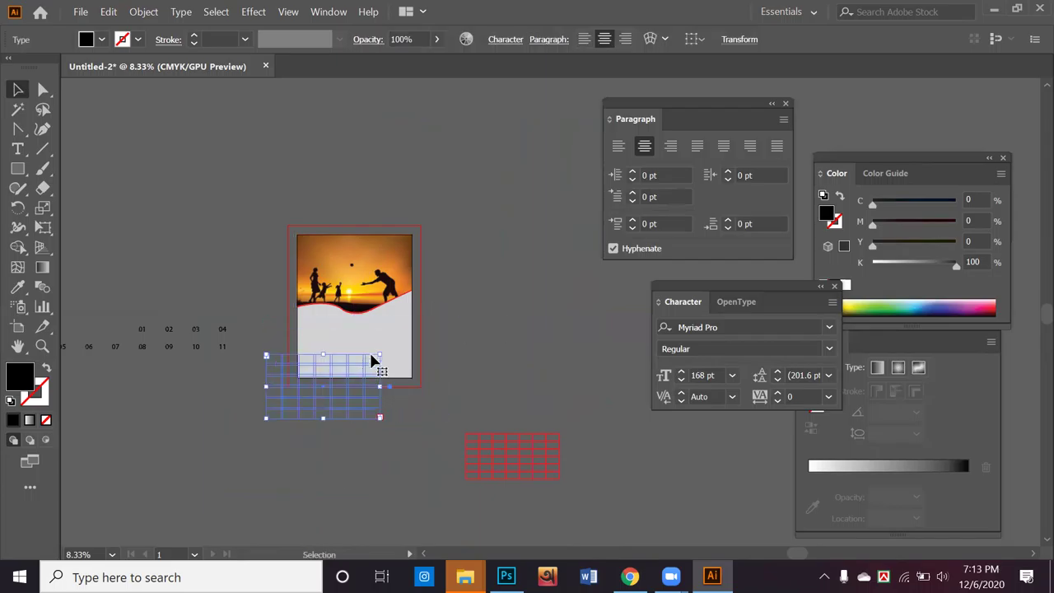
{"action": "left_click", "coordinate": [375, 374]}
{"action": "left_click", "coordinate": [368, 409]}
Step: Reduce the font size of the dates to 115 pt so they fit the smaller frame
{"action": "left_click", "coordinate": [680, 372]}
{"action": "left_click", "coordinate": [680, 372]}
{"action": "left_click", "coordinate": [681, 380]}
{"action": "left_click", "coordinate": [681, 381]}
{"action": "left_click", "coordinate": [680, 381]}
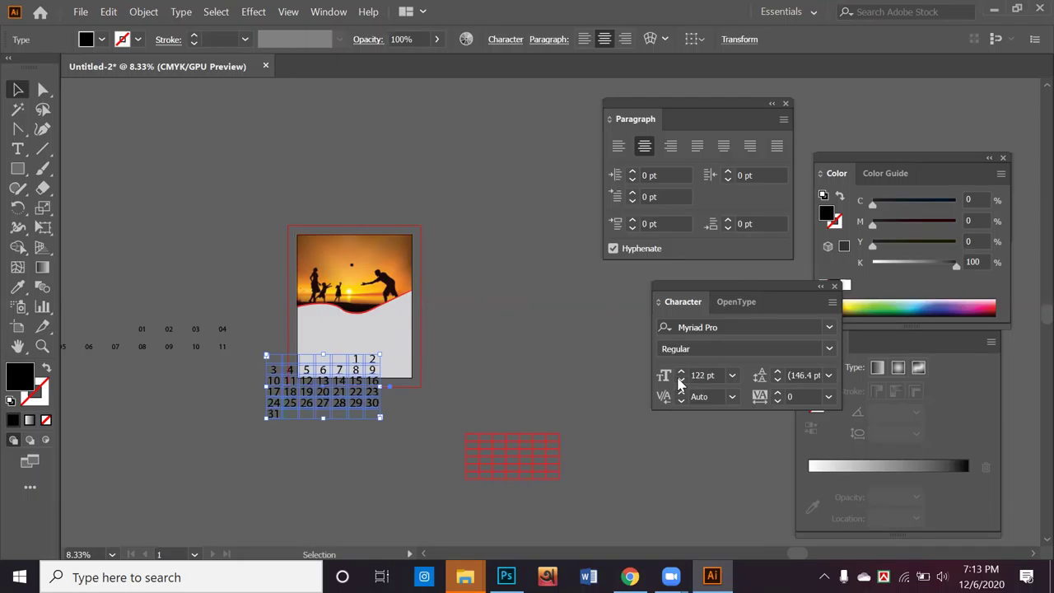
{"action": "left_click", "coordinate": [680, 381]}
{"action": "left_click", "coordinate": [680, 381]}
{"action": "left_click", "coordinate": [565, 381]}
{"action": "double_click", "coordinate": [368, 380]}
{"action": "double_click", "coordinate": [372, 359]}
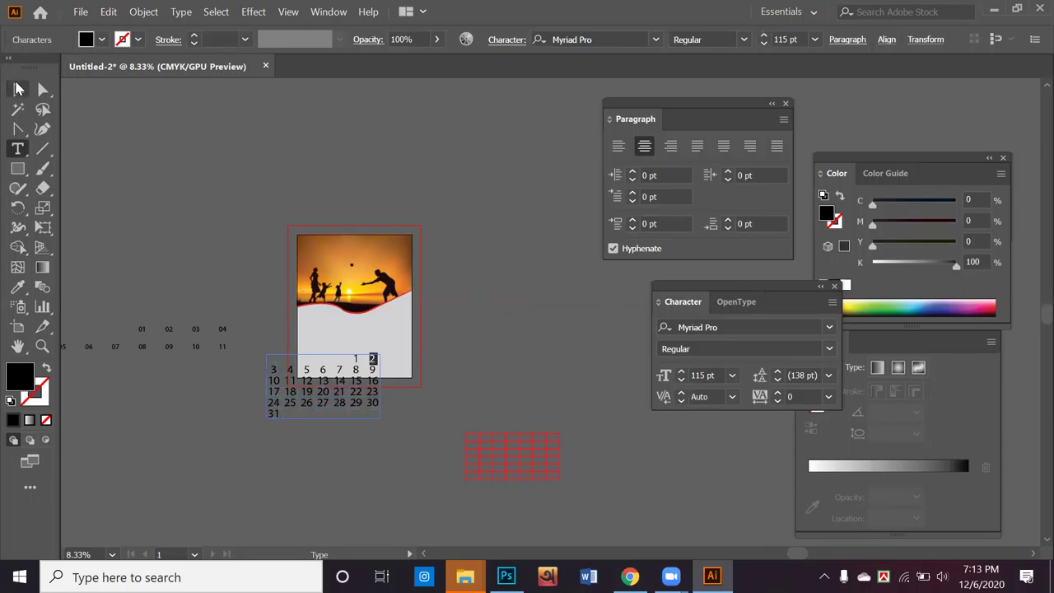
{"action": "left_click", "coordinate": [17, 89]}
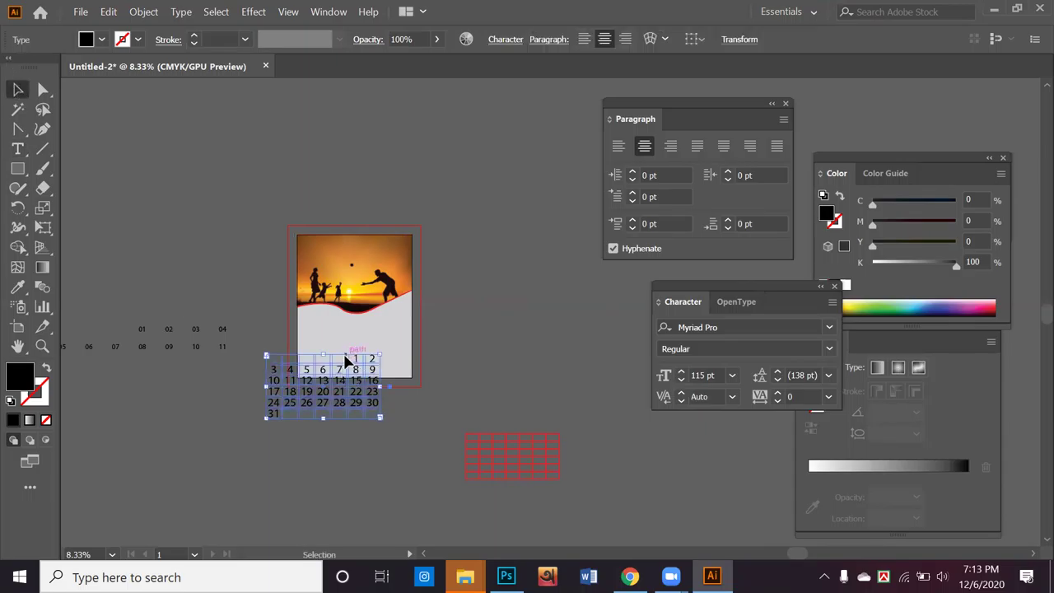
Step: Align the date text frame with the page's lower-left corner and shrink it to about four-fifths of the page width
{"action": "scroll", "coordinate": [355, 377], "scroll_direction": "up", "scroll_amount": 1}
{"action": "scroll", "coordinate": [362, 386], "scroll_direction": "up", "scroll_amount": 2}
{"action": "left_click_drag", "start_coordinate": [368, 349], "coordinate": [527, 205]}
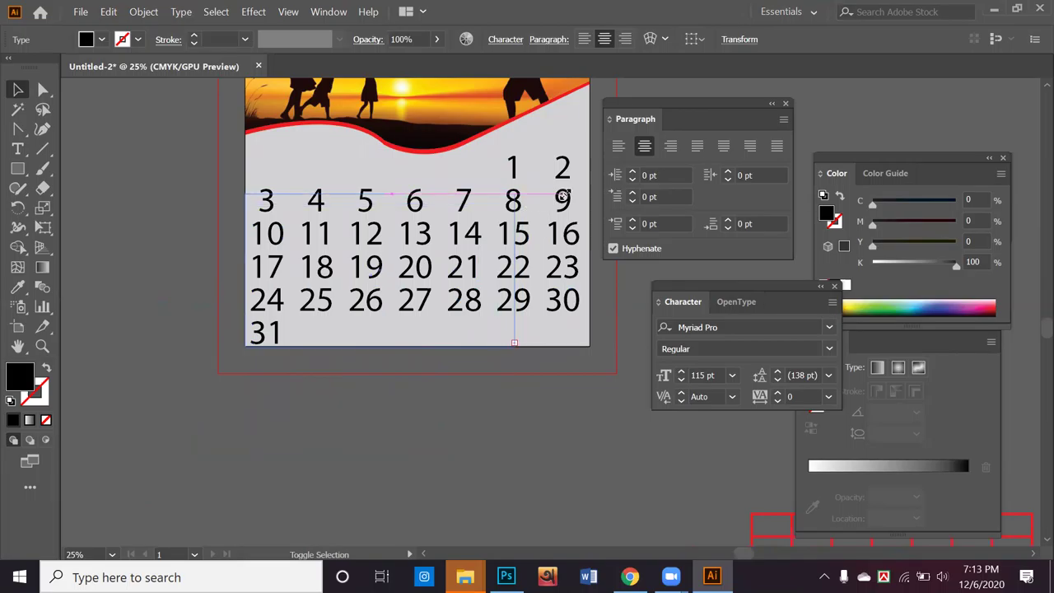
{"action": "left_click", "coordinate": [507, 224]}
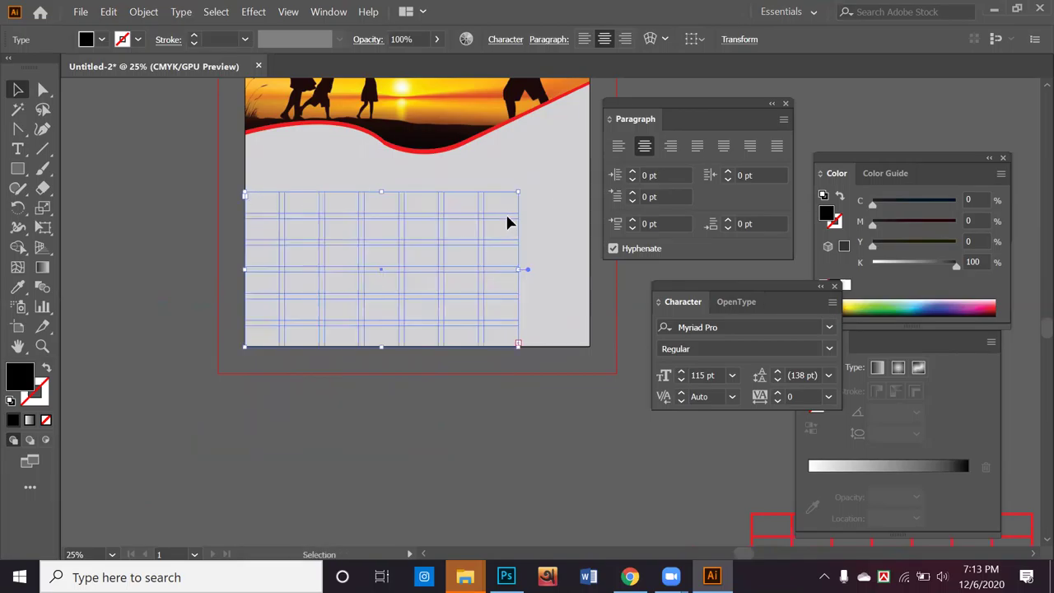
{"action": "left_click", "coordinate": [502, 231]}
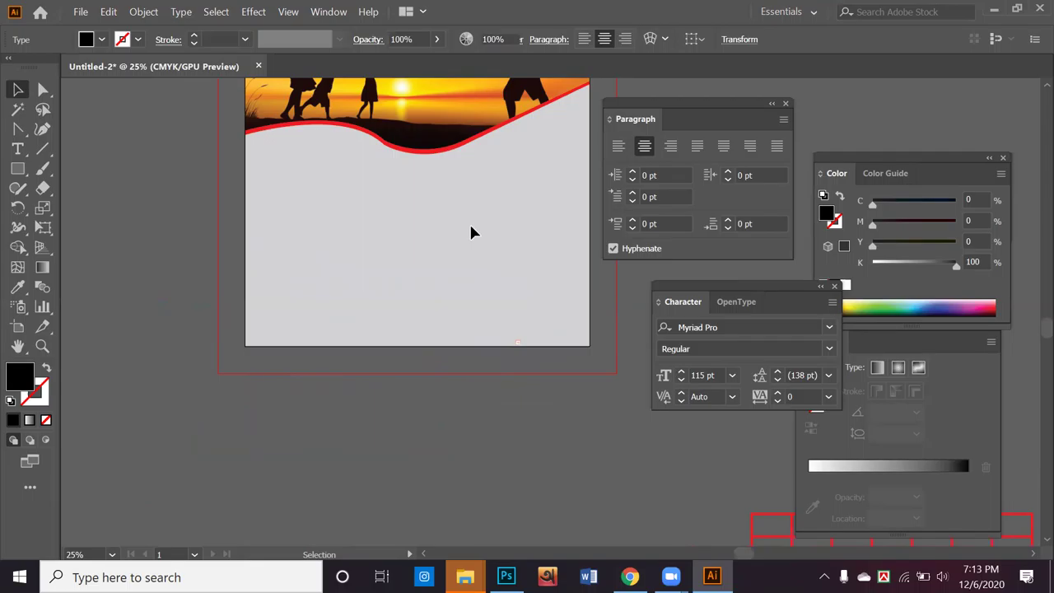
{"action": "left_click", "coordinate": [471, 232]}
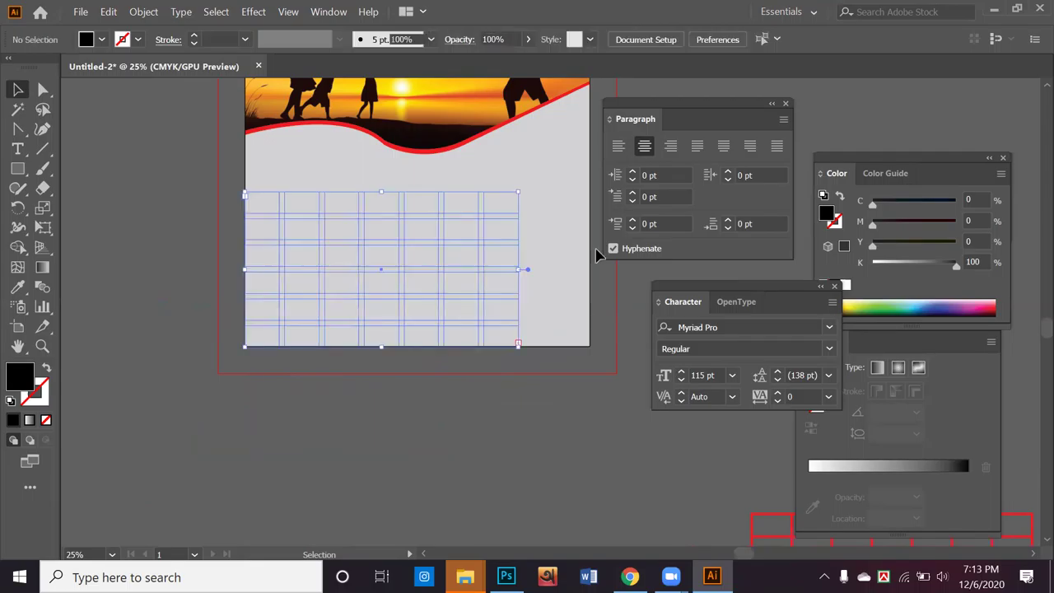
Step: Set the dates' font size to 80 pt and center the text frame on the page's grey area
{"action": "triple_click", "coordinate": [682, 381]}
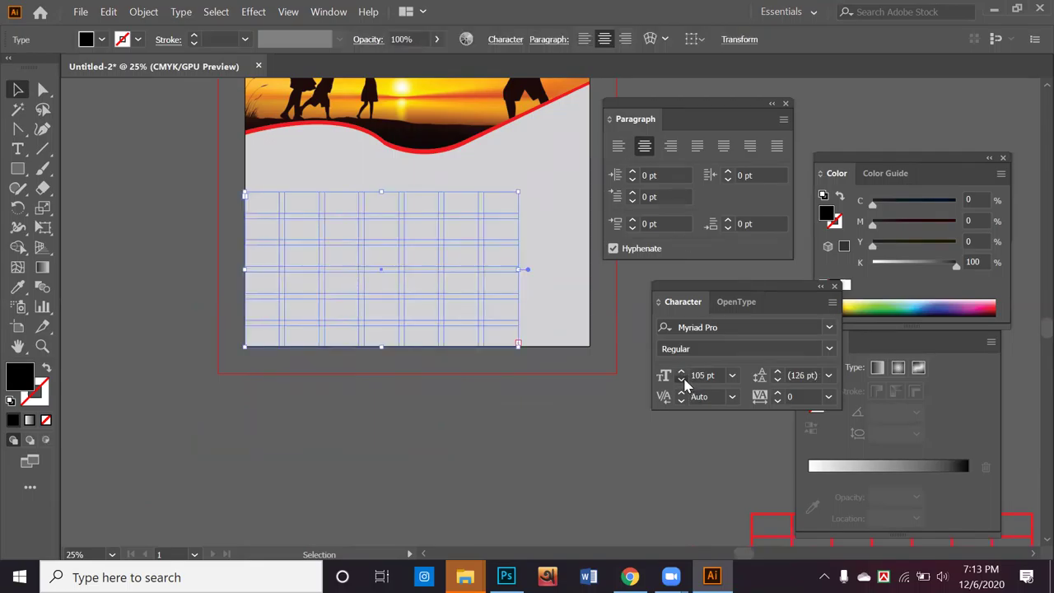
{"action": "triple_click", "coordinate": [682, 380]}
{"action": "triple_click", "coordinate": [682, 381]}
{"action": "double_click", "coordinate": [682, 381]}
{"action": "double_click", "coordinate": [681, 380]}
{"action": "triple_click", "coordinate": [682, 380]}
{"action": "triple_click", "coordinate": [682, 380]}
{"action": "triple_click", "coordinate": [682, 380]}
{"action": "triple_click", "coordinate": [682, 380]}
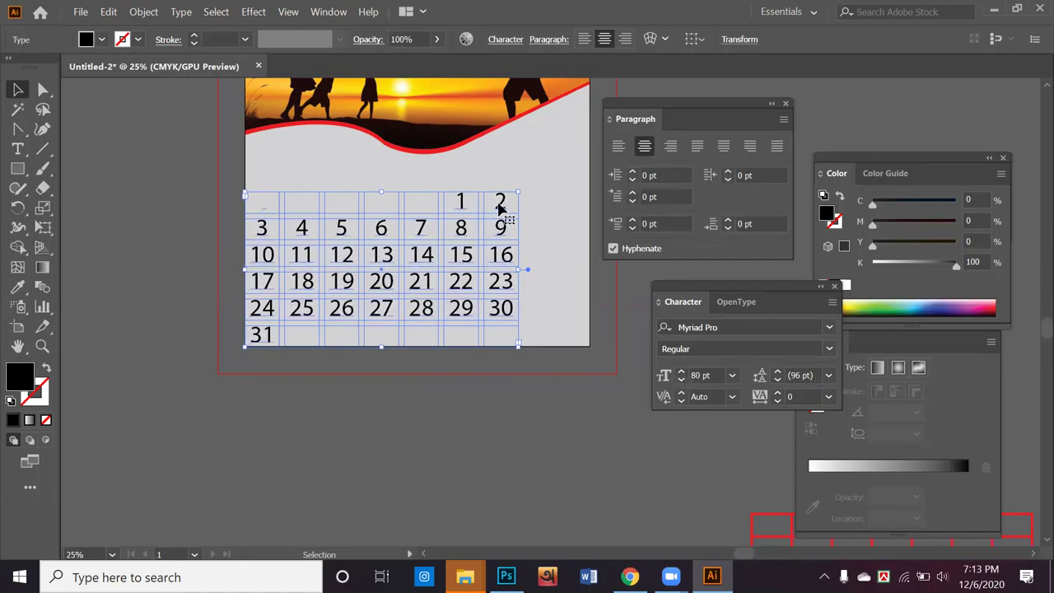
{"action": "left_click_drag", "start_coordinate": [511, 191], "coordinate": [536, 196]}
{"action": "left_click", "coordinate": [532, 395]}
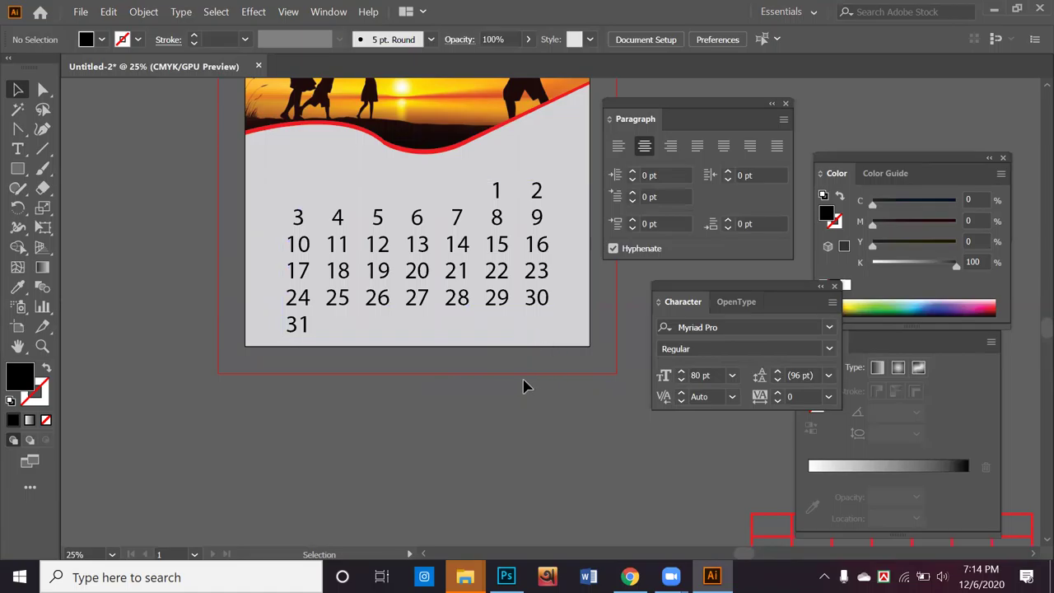
Step: Color the date 1 in the first row red (M 100, Y 100)
{"action": "left_click", "coordinate": [17, 149]}
{"action": "mouse_move", "coordinate": [494, 205]}
{"action": "left_mouse_down"}
{"action": "mouse_move", "coordinate": [503, 221]}
{"action": "mouse_move", "coordinate": [498, 195]}
{"action": "left_mouse_up"}
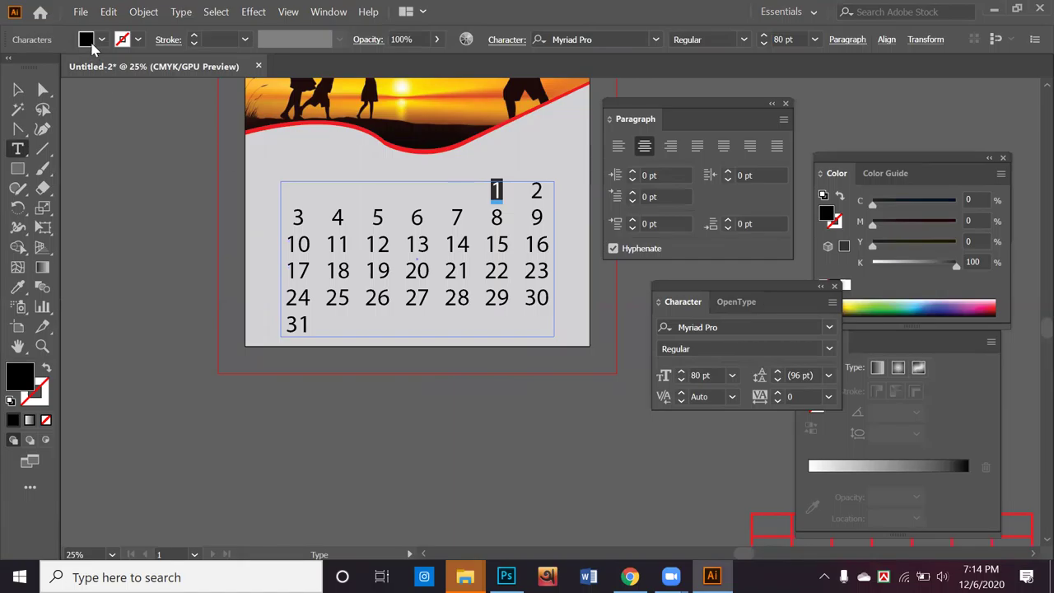
{"action": "left_click", "coordinate": [100, 41]}
{"action": "left_click", "coordinate": [63, 72]}
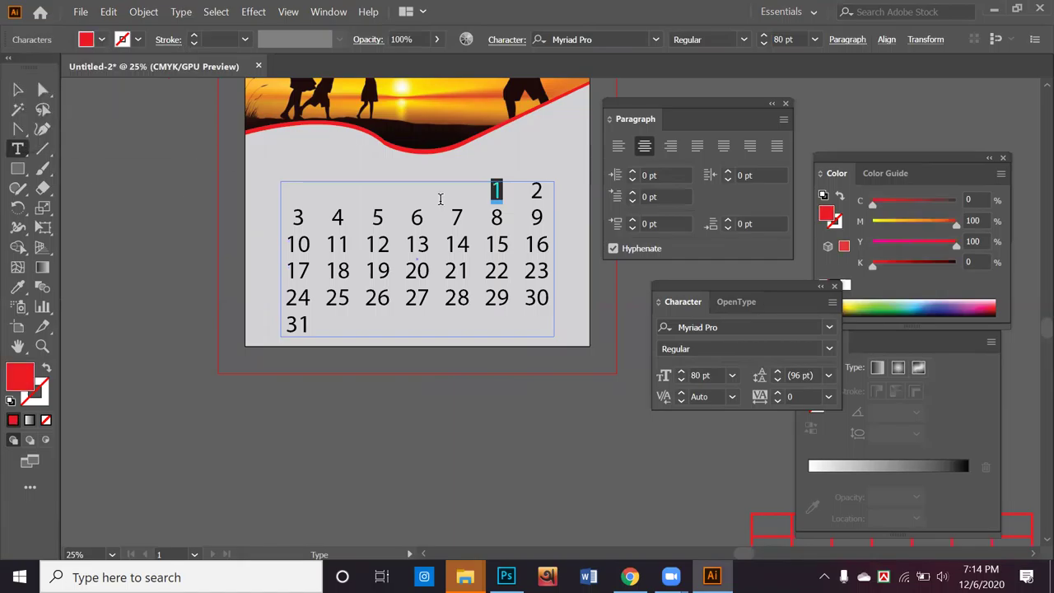
Step: Color the dates 8 and 9 in the second row red (M 100, Y 100)
{"action": "double_click", "coordinate": [497, 216]}
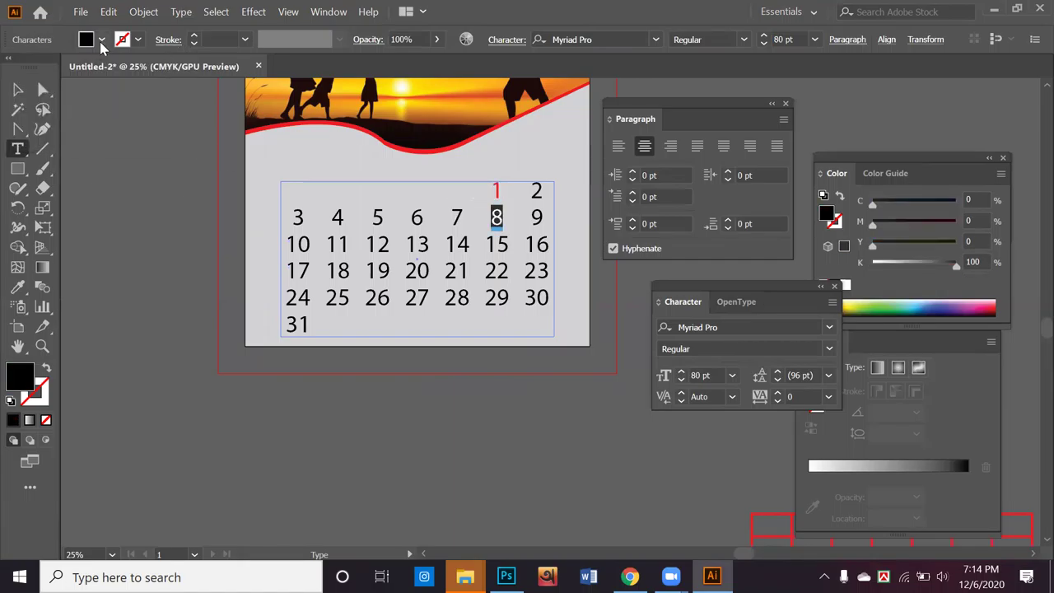
{"action": "left_click", "coordinate": [100, 41]}
{"action": "left_click", "coordinate": [57, 67]}
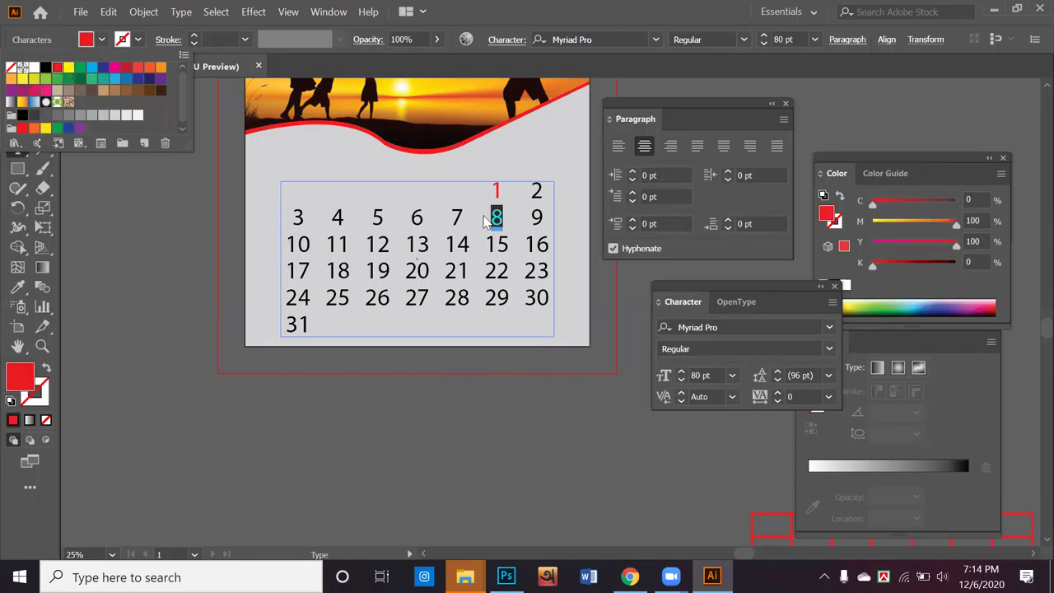
{"action": "key", "text": "Escape"}
{"action": "left_click", "coordinate": [544, 216], "text": "shift"}
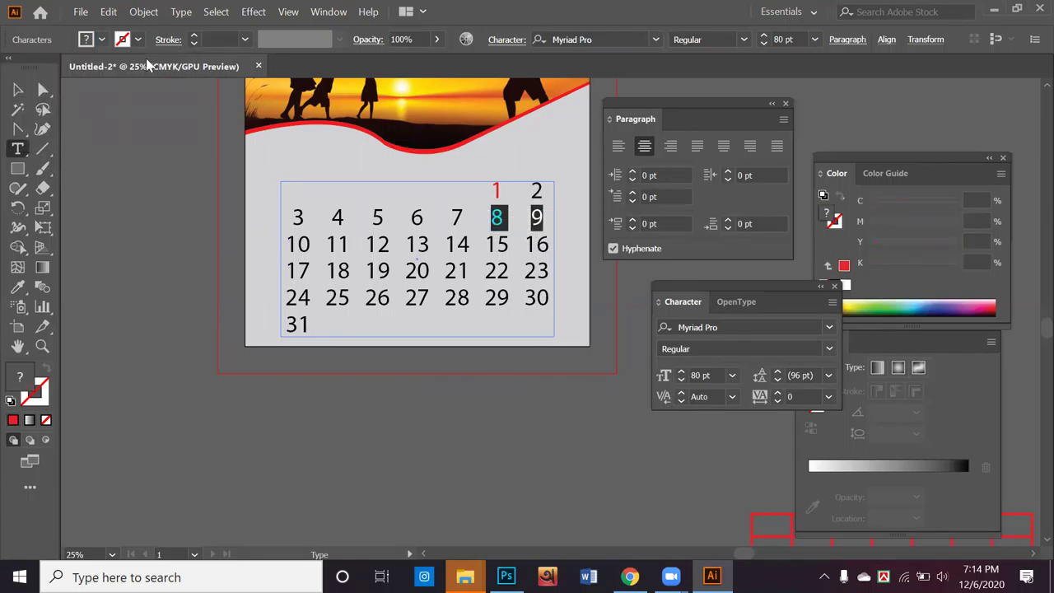
{"action": "left_click", "coordinate": [100, 42]}
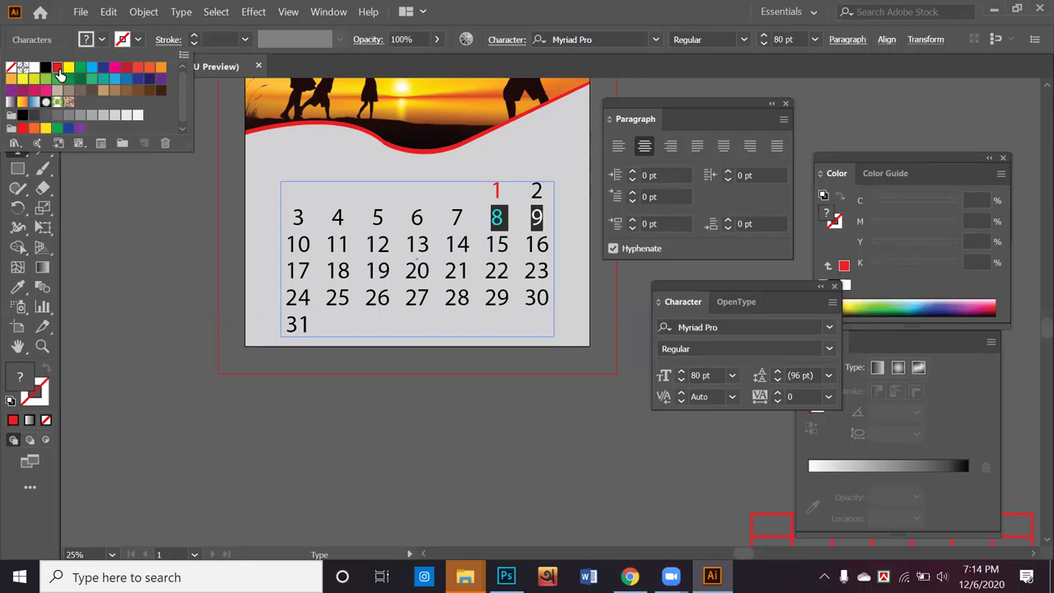
{"action": "left_click", "coordinate": [57, 67]}
{"action": "key", "text": "Escape"}
{"action": "left_click_drag", "start_coordinate": [488, 244], "coordinate": [586, 257]}
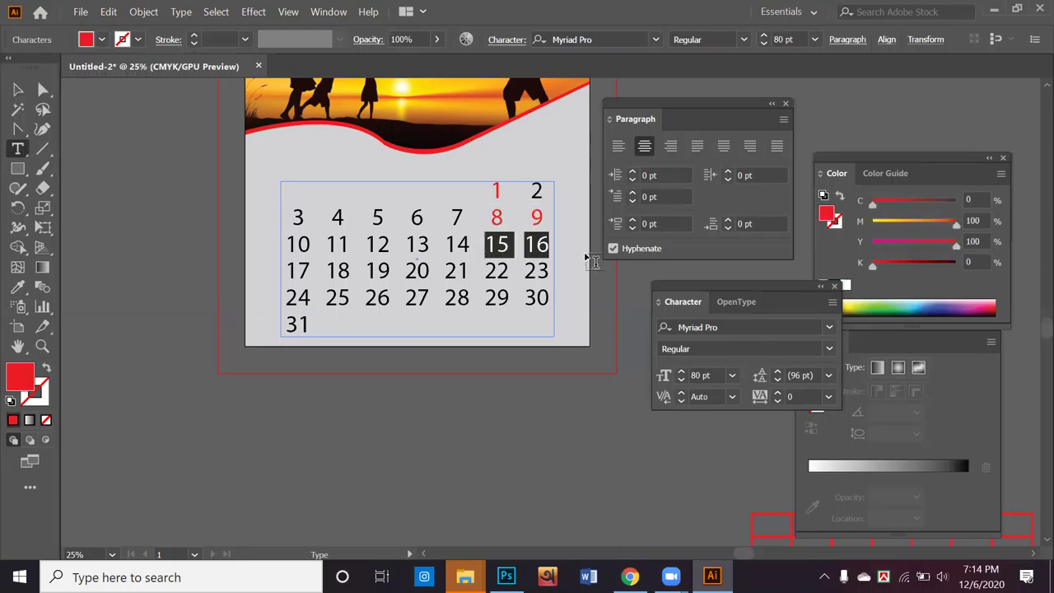
{"action": "left_click", "coordinate": [100, 40]}
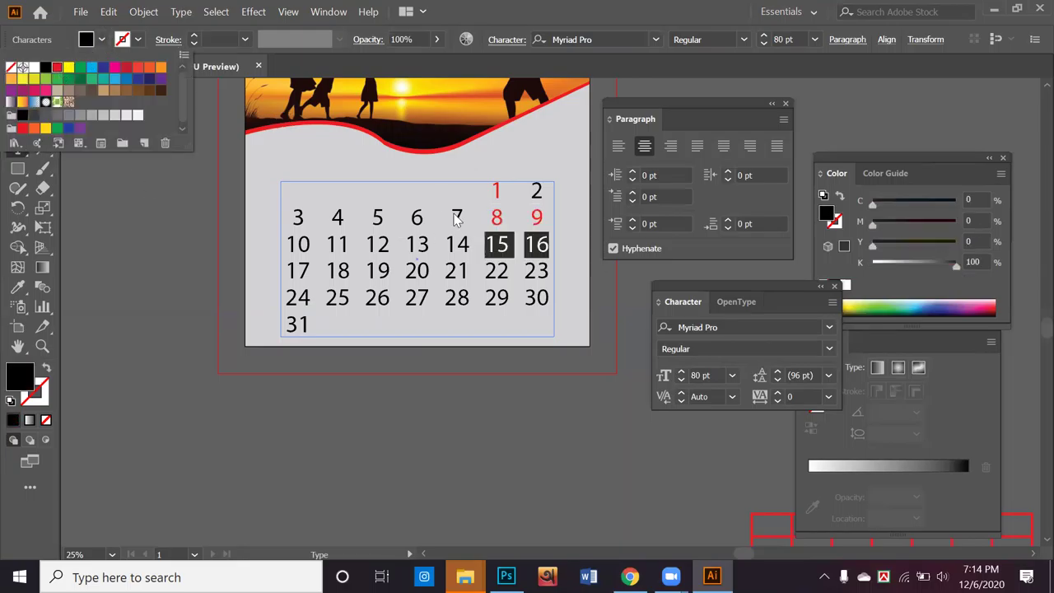
{"action": "key", "text": "Escape"}
Step: Color the dates 22, 23, 29 and 30 red (M 100, Y 100)
{"action": "left_click", "coordinate": [540, 272]}
{"action": "left_click_drag", "start_coordinate": [550, 272], "coordinate": [485, 271]}
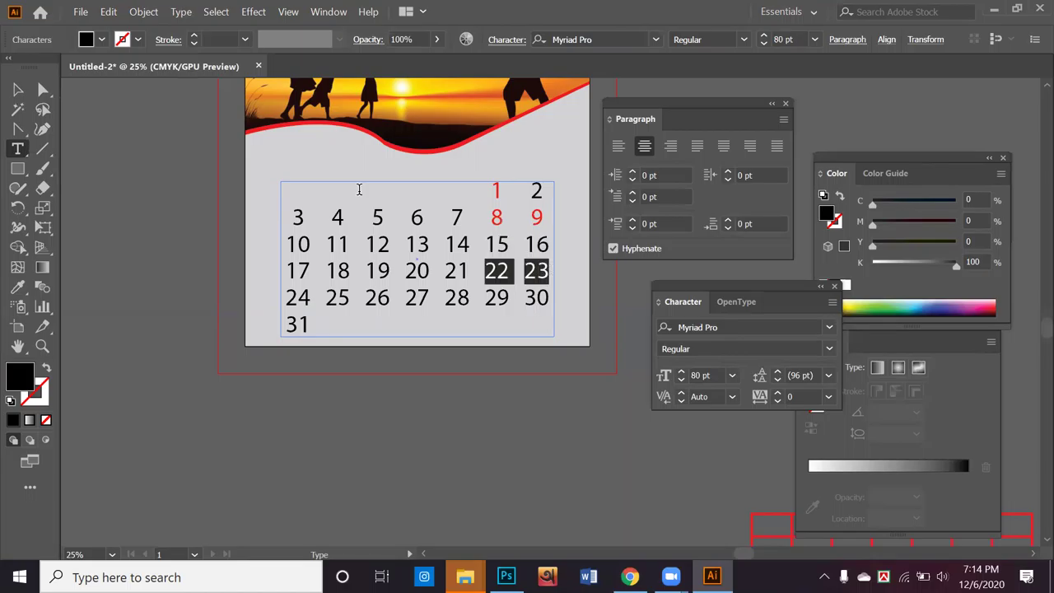
{"action": "left_click", "coordinate": [100, 39]}
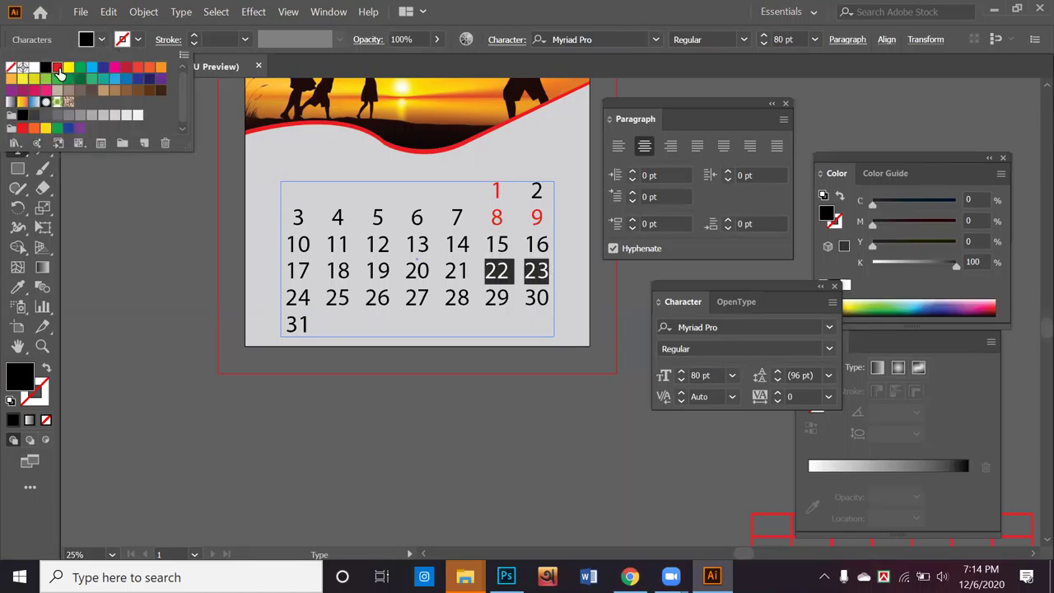
{"action": "left_click", "coordinate": [57, 67]}
{"action": "key", "text": "Escape"}
{"action": "left_click_drag", "start_coordinate": [557, 299], "coordinate": [486, 298]}
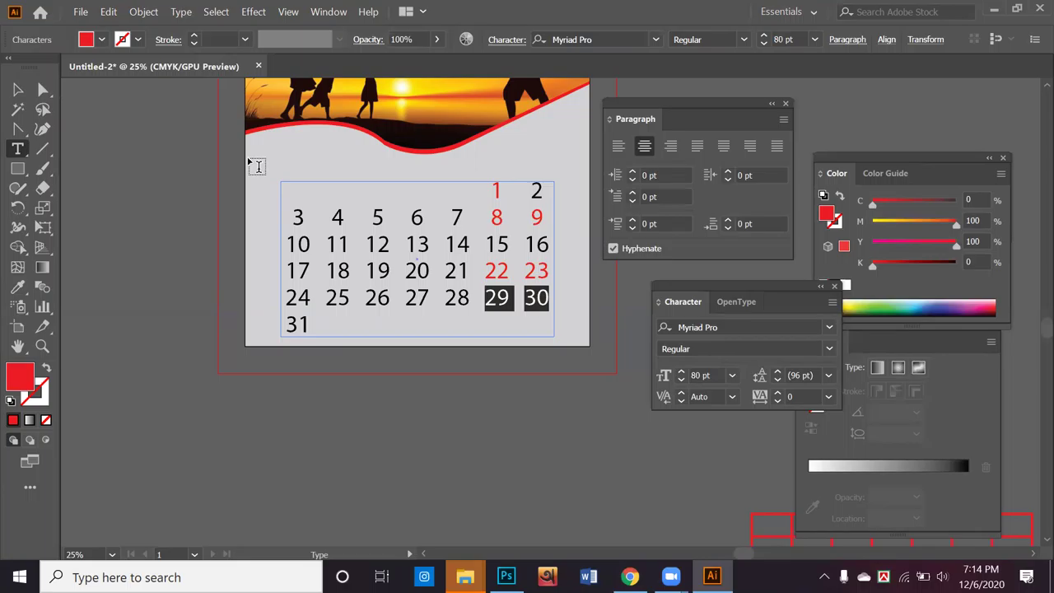
{"action": "left_click", "coordinate": [101, 40]}
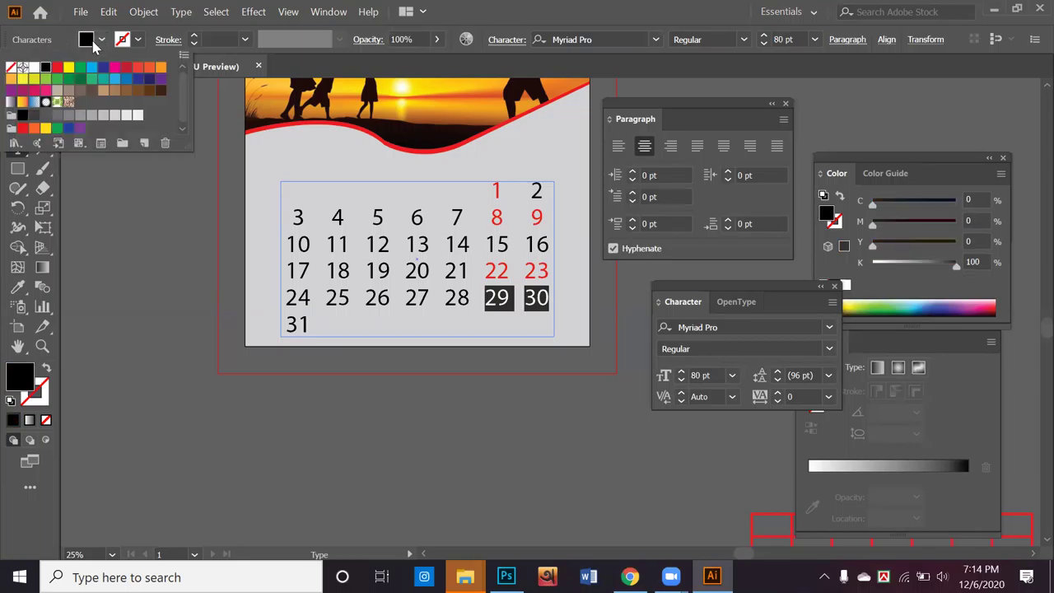
{"action": "left_click", "coordinate": [57, 66]}
{"action": "key", "text": "Escape"}
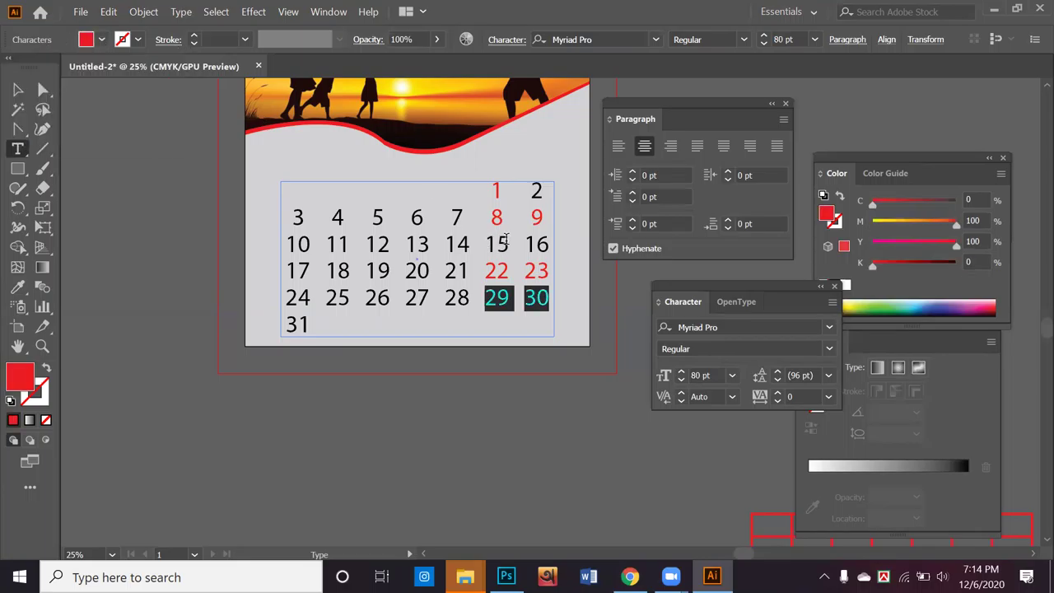
Step: Color the dates 15 and 16 and the date 2 in the first row red (M 100, Y 100)
{"action": "left_click_drag", "start_coordinate": [484, 244], "coordinate": [552, 243]}
{"action": "left_click", "coordinate": [101, 40]}
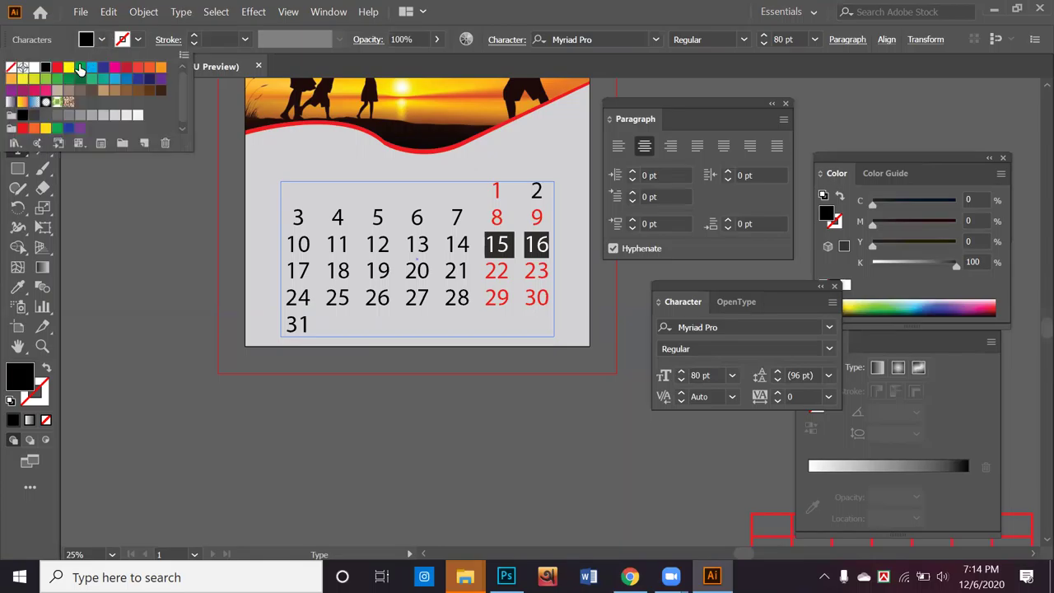
{"action": "left_click", "coordinate": [57, 66]}
{"action": "key", "text": "Escape"}
{"action": "left_click_drag", "start_coordinate": [528, 191], "coordinate": [542, 185]}
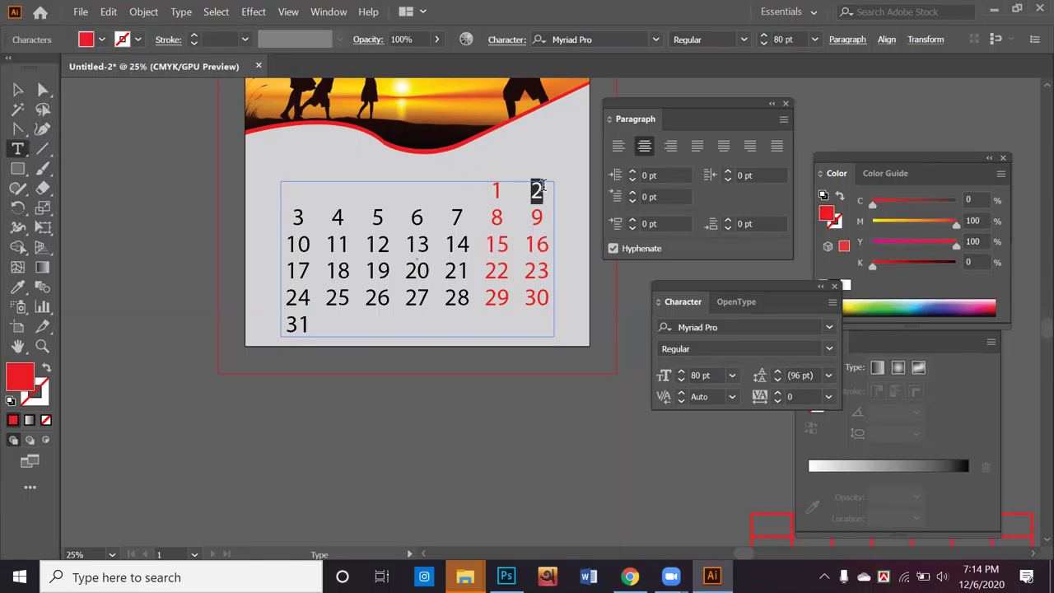
{"action": "left_click", "coordinate": [99, 42]}
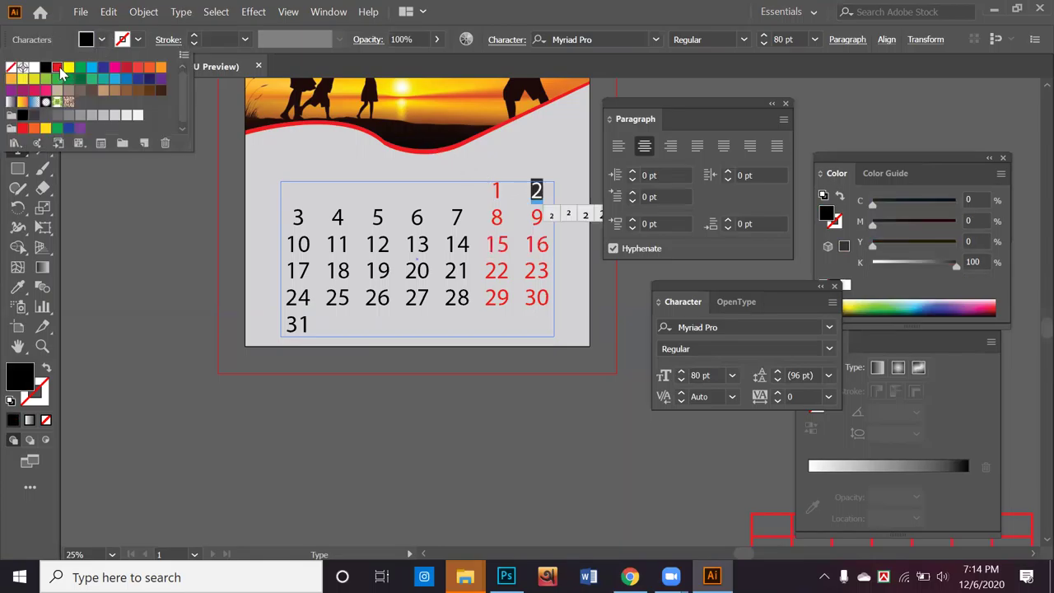
{"action": "left_click", "coordinate": [57, 67]}
{"action": "key", "text": "Escape"}
Step: Set the font of all the dates to Roboto Bold Italic
{"action": "left_click", "coordinate": [418, 219]}
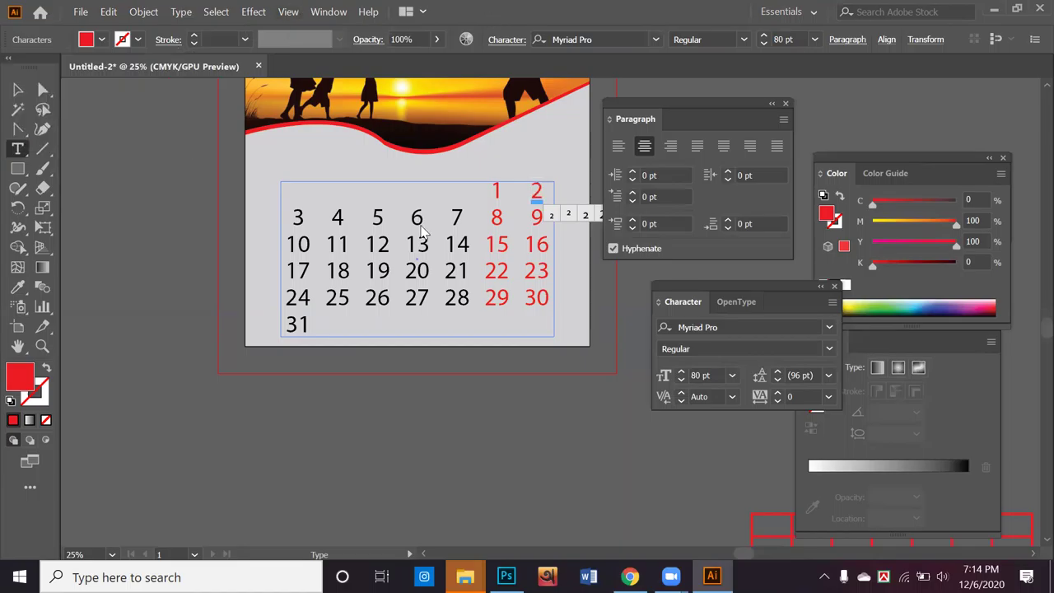
{"action": "key", "text": "ctrl+a"}
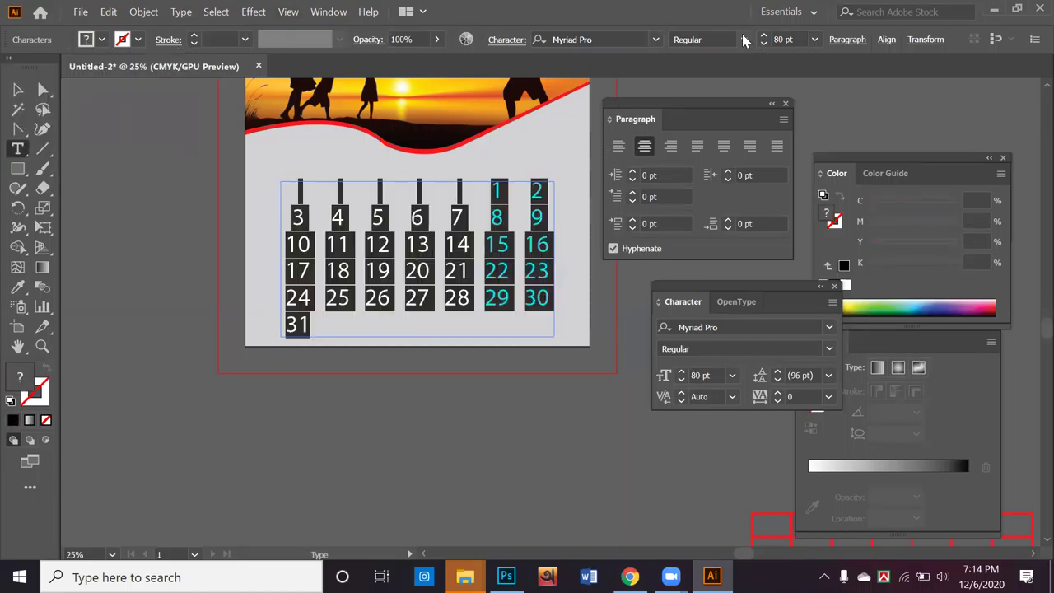
{"action": "left_click", "coordinate": [744, 40]}
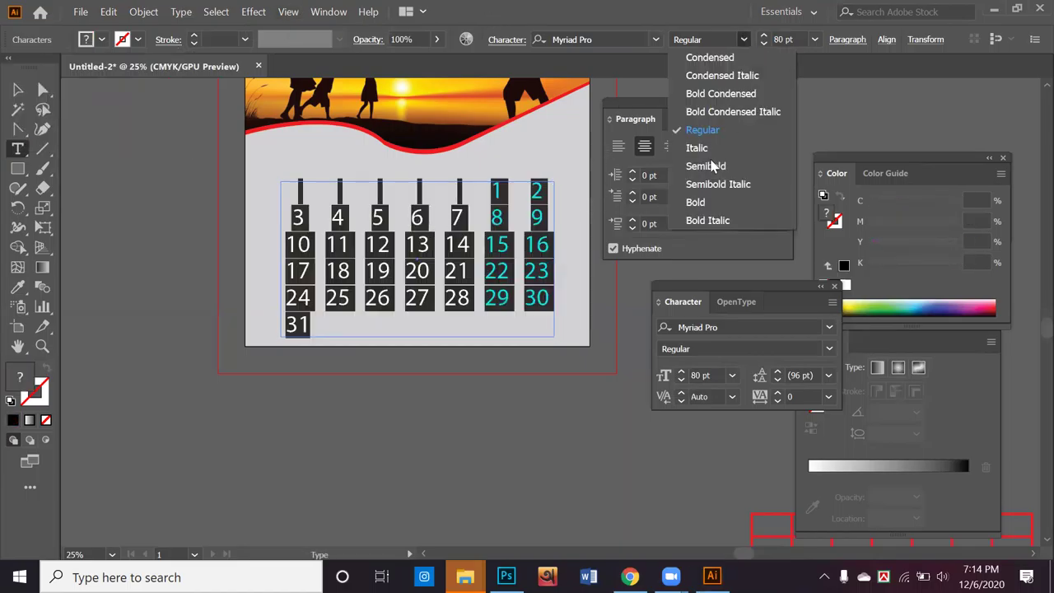
{"action": "left_click", "coordinate": [695, 204]}
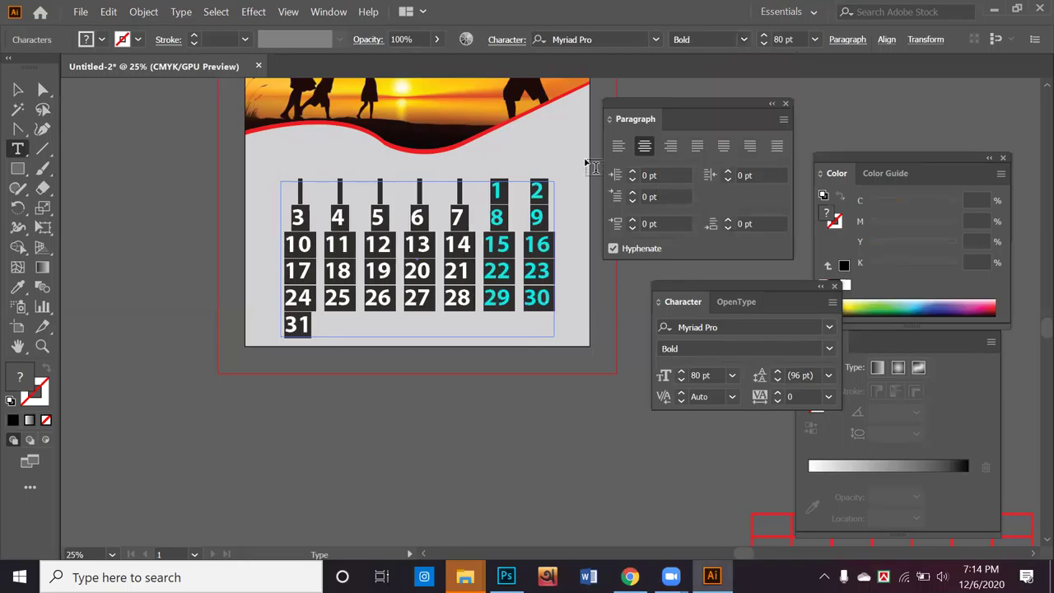
{"action": "left_click", "coordinate": [582, 39]}
{"action": "type", "text": "robo"}
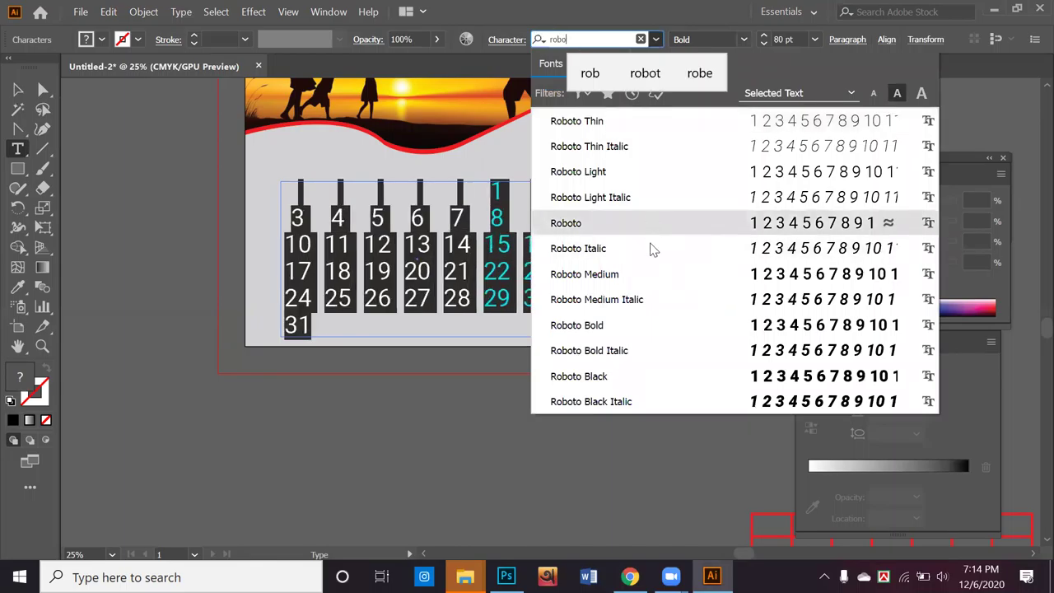
{"action": "left_click", "coordinate": [636, 350]}
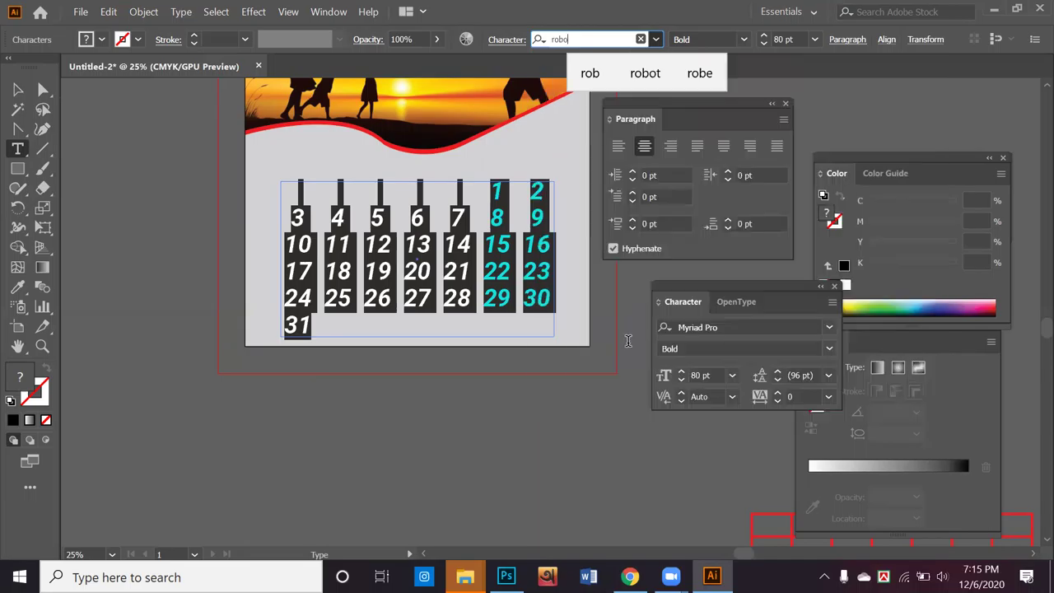
{"action": "key", "text": "Escape"}
{"action": "left_click", "coordinate": [153, 295]}
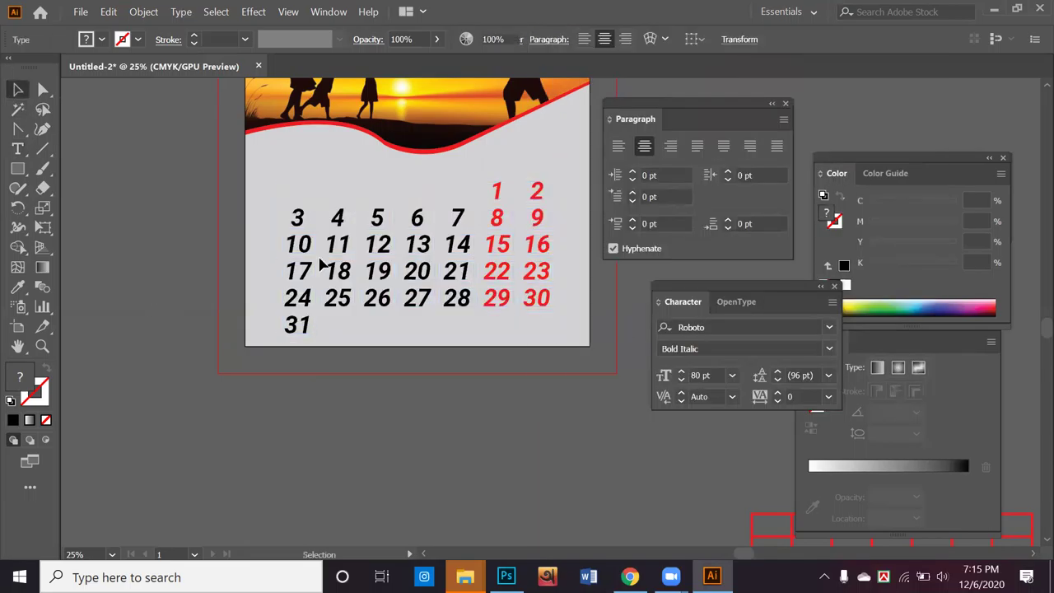
Step: Reduce the font size of the dates to 46 pt so each date stays in its own grid cell
{"action": "left_click", "coordinate": [464, 277]}
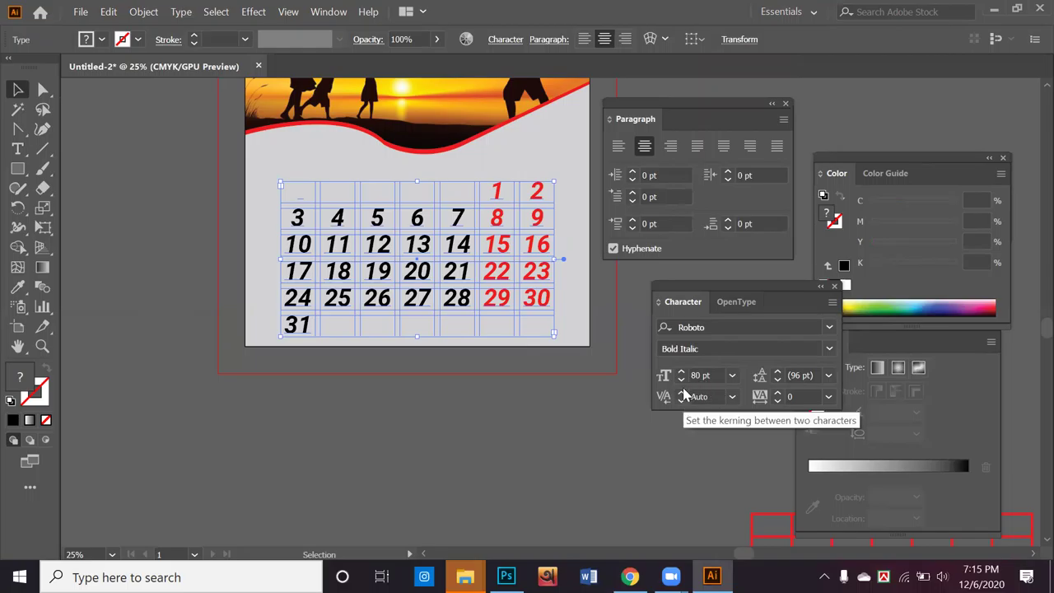
{"action": "scroll", "coordinate": [531, 395], "scroll_direction": "up", "scroll_amount": 5}
{"action": "scroll", "coordinate": [691, 424], "scroll_direction": "up", "scroll_amount": 1}
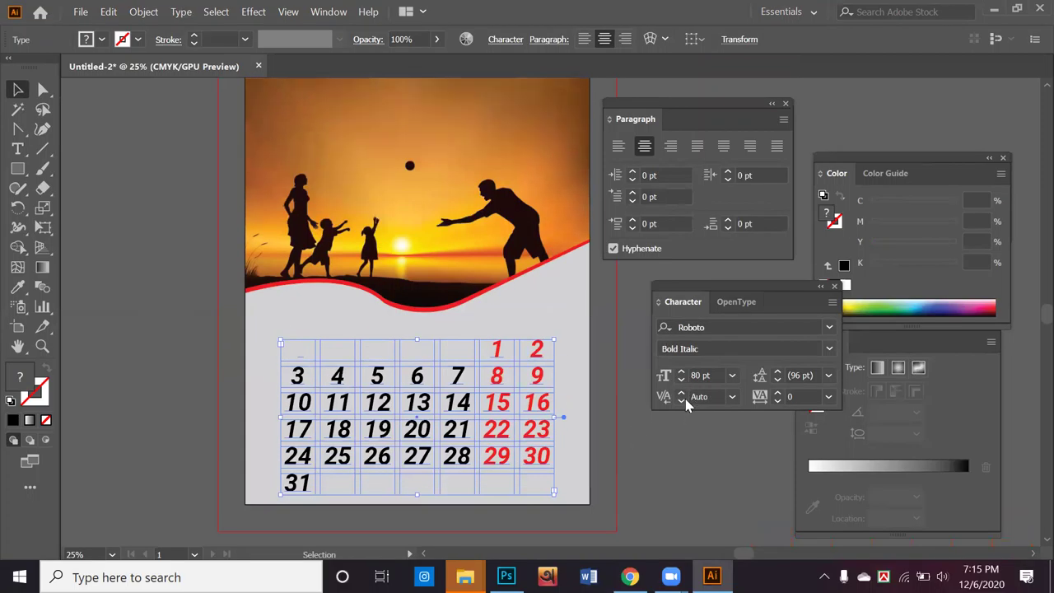
{"action": "left_click", "coordinate": [682, 382]}
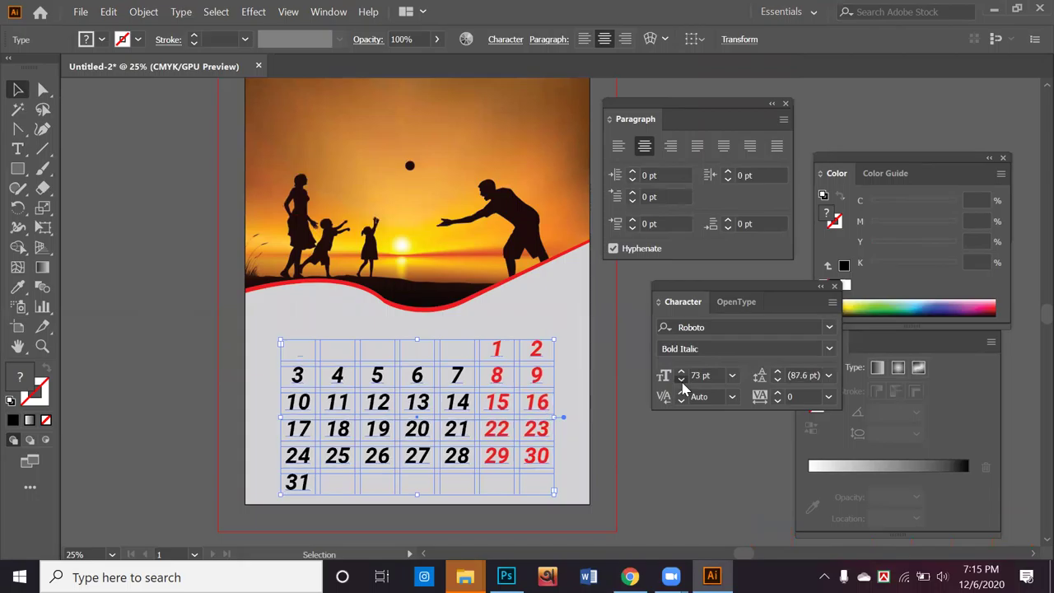
{"action": "left_click", "coordinate": [682, 382]}
{"action": "left_click", "coordinate": [682, 382]}
{"action": "left_click", "coordinate": [682, 382]}
{"action": "left_click", "coordinate": [682, 382]}
{"action": "left_click", "coordinate": [682, 382]}
{"action": "left_click", "coordinate": [682, 382]}
{"action": "left_click", "coordinate": [681, 382]}
{"action": "left_click", "coordinate": [682, 382]}
{"action": "left_click", "coordinate": [682, 382]}
{"action": "left_click", "coordinate": [682, 382]}
{"action": "left_click", "coordinate": [682, 382]}
{"action": "left_click", "coordinate": [682, 382]}
{"action": "left_click", "coordinate": [682, 382]}
{"action": "left_click", "coordinate": [682, 382]}
{"action": "left_click", "coordinate": [682, 382]}
{"action": "left_click", "coordinate": [682, 383]}
{"action": "left_click", "coordinate": [681, 383]}
{"action": "left_click", "coordinate": [682, 383]}
{"action": "left_click", "coordinate": [681, 382]}
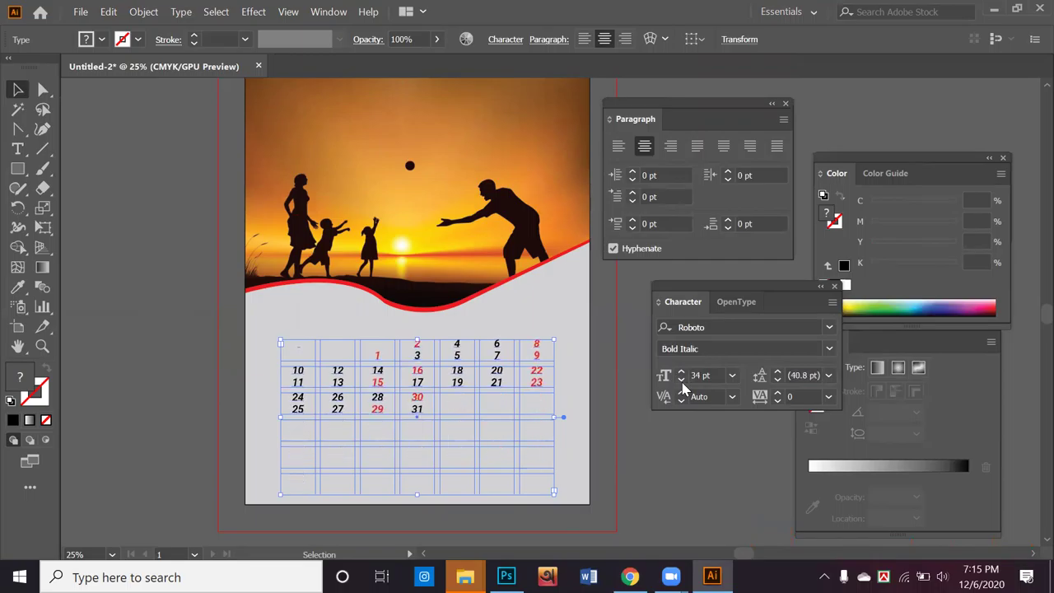
{"action": "left_click", "coordinate": [682, 372]}
{"action": "left_click", "coordinate": [682, 372]}
{"action": "left_click", "coordinate": [682, 372]}
{"action": "left_click", "coordinate": [682, 372]}
{"action": "left_click", "coordinate": [681, 372]}
{"action": "left_click", "coordinate": [681, 381]}
{"action": "left_click", "coordinate": [681, 381]}
{"action": "left_click", "coordinate": [681, 381]}
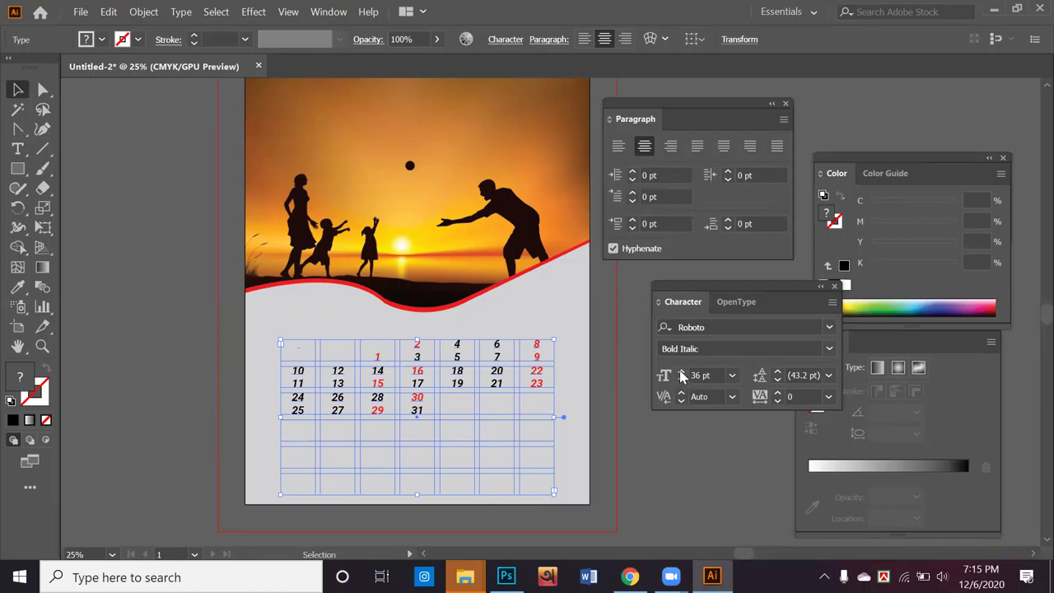
{"action": "left_click", "coordinate": [682, 372]}
{"action": "left_click", "coordinate": [682, 372]}
{"action": "left_click", "coordinate": [682, 372]}
{"action": "left_click", "coordinate": [682, 372]}
{"action": "left_click", "coordinate": [682, 373]}
{"action": "left_click", "coordinate": [682, 372]}
{"action": "left_click", "coordinate": [681, 372]}
{"action": "left_click", "coordinate": [682, 372]}
{"action": "left_click", "coordinate": [682, 372]}
{"action": "left_click", "coordinate": [682, 373]}
{"action": "left_click", "coordinate": [650, 461]}
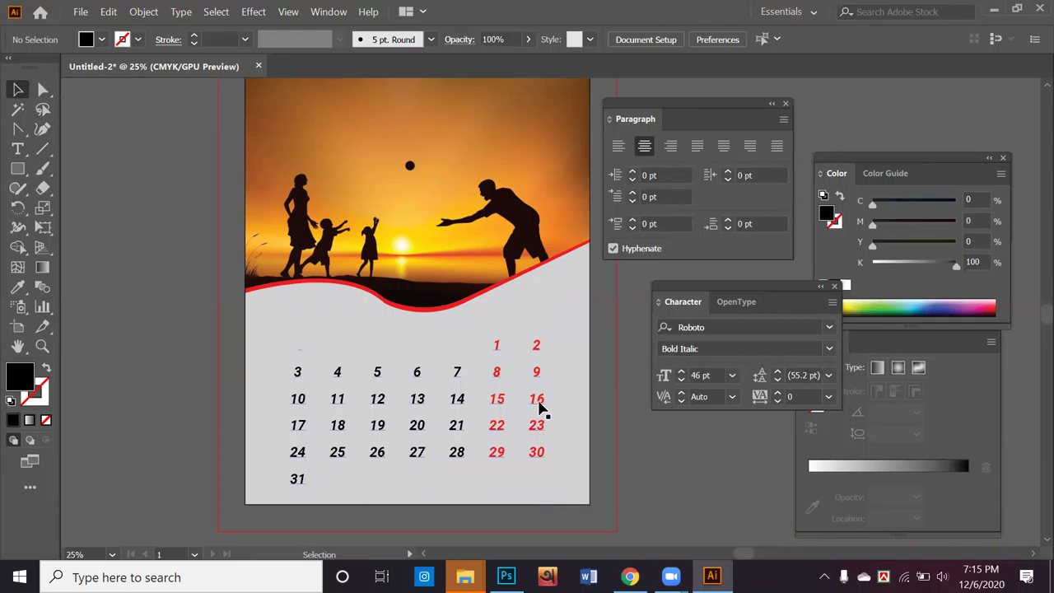
Step: Draw a black rectangle as wide as the date text frame and about one row high, and place it just above the first row of dates
{"action": "left_click", "coordinate": [18, 168]}
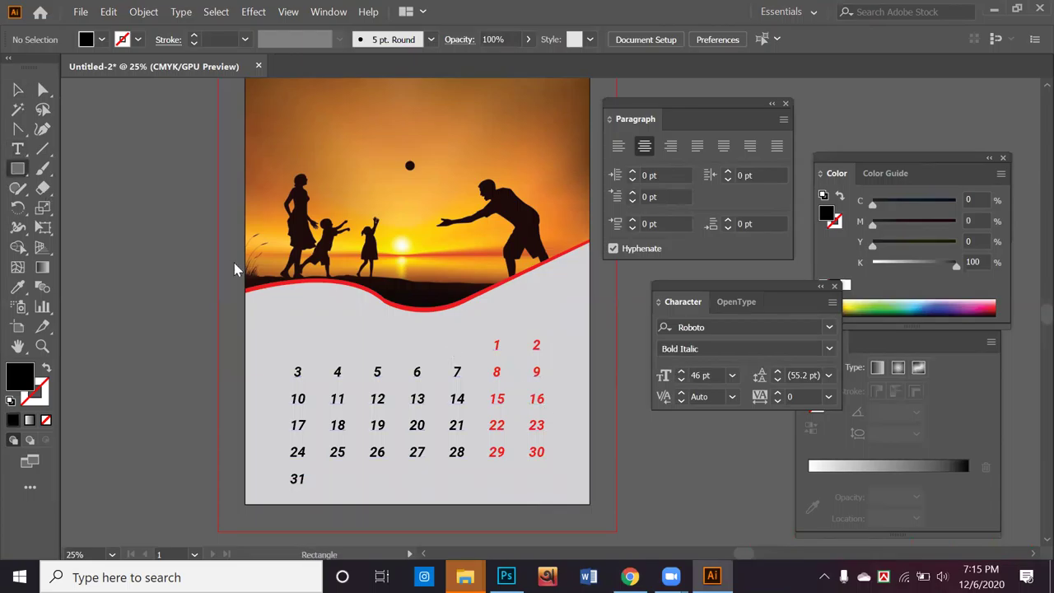
{"action": "mouse_move", "coordinate": [281, 343]}
{"action": "left_mouse_down"}
{"action": "mouse_move", "coordinate": [287, 354]}
{"action": "mouse_move", "coordinate": [554, 368]}
{"action": "left_mouse_up"}
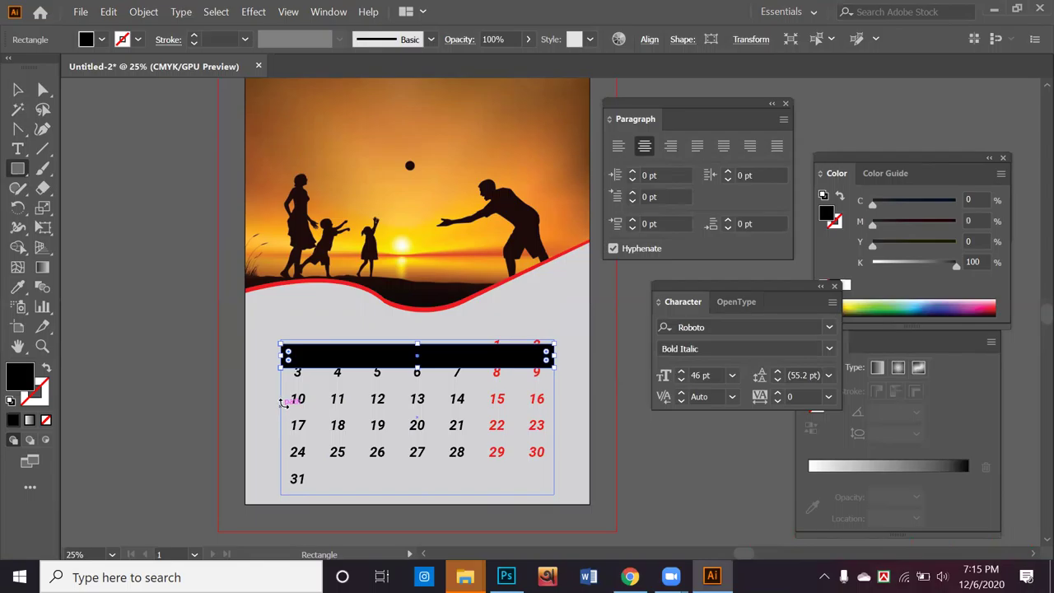
{"action": "left_click", "coordinate": [236, 337]}
{"action": "left_click", "coordinate": [560, 313]}
{"action": "left_click", "coordinate": [17, 89]}
{"action": "left_click", "coordinate": [384, 366]}
{"action": "left_click_drag", "start_coordinate": [384, 360], "coordinate": [388, 329]}
{"action": "left_click", "coordinate": [661, 478]}
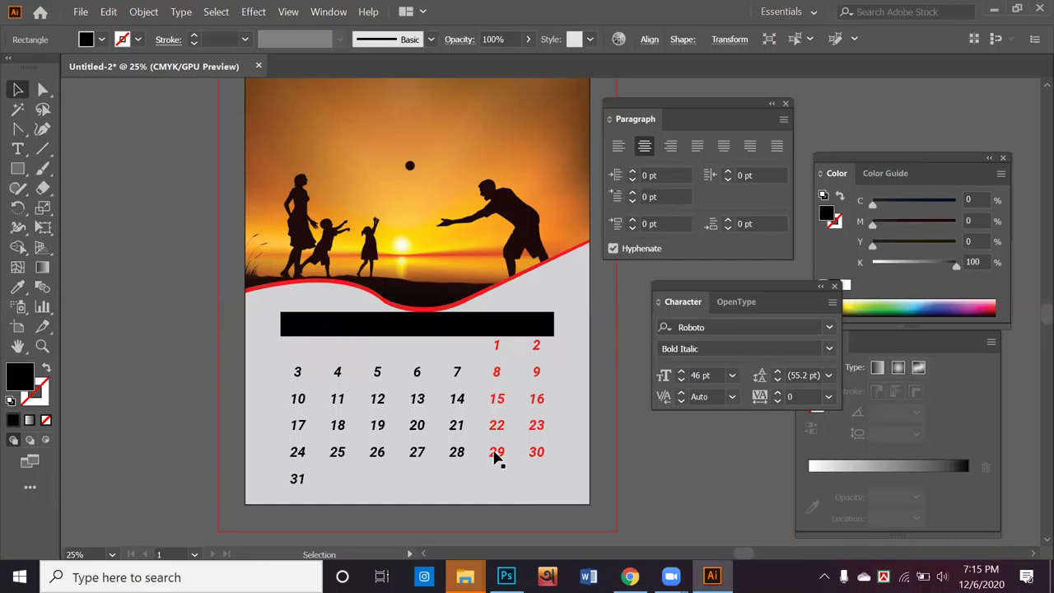
Step: Nudge the date text frame down slightly to leave a gap below the black bar
{"action": "left_click", "coordinate": [496, 459]}
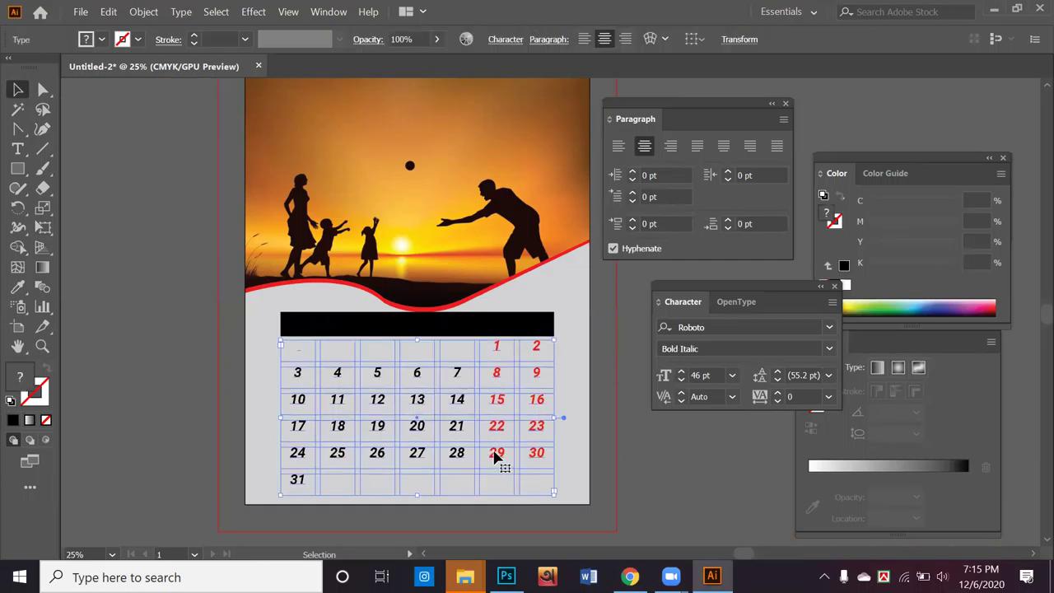
{"action": "key", "text": "shift+Down"}
{"action": "key", "text": "shift+Down"}
{"action": "key", "text": "shift+Down"}
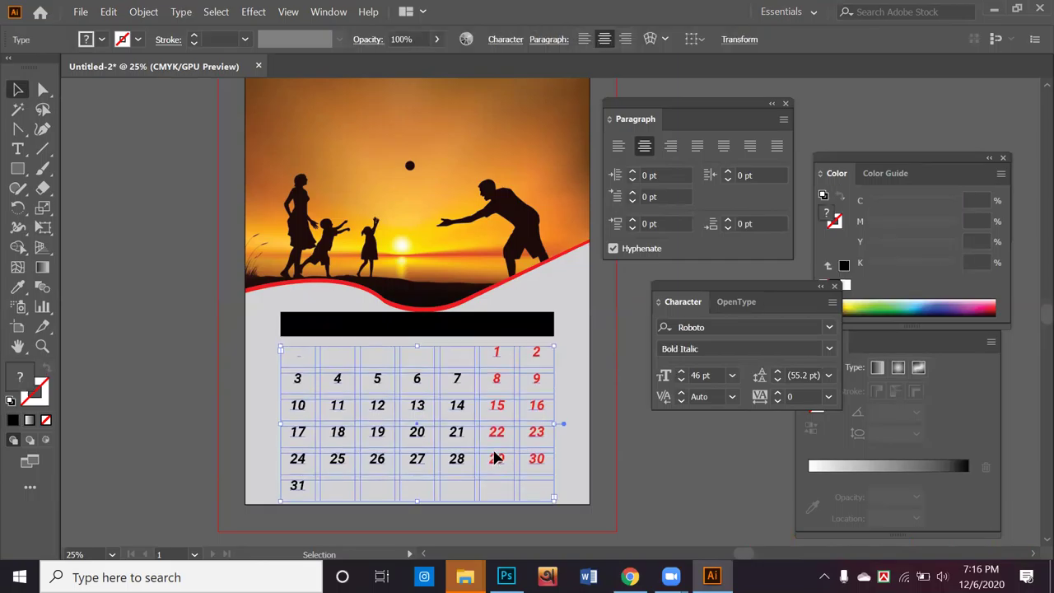
{"action": "left_click", "coordinate": [685, 482]}
Step: Nudge the black bar down slightly, away from the red curve and closer to the dates
{"action": "left_click", "coordinate": [545, 334]}
{"action": "key", "text": "Down"}
{"action": "key", "text": "Down"}
{"action": "key", "text": "Down"}
{"action": "key", "text": "Down"}
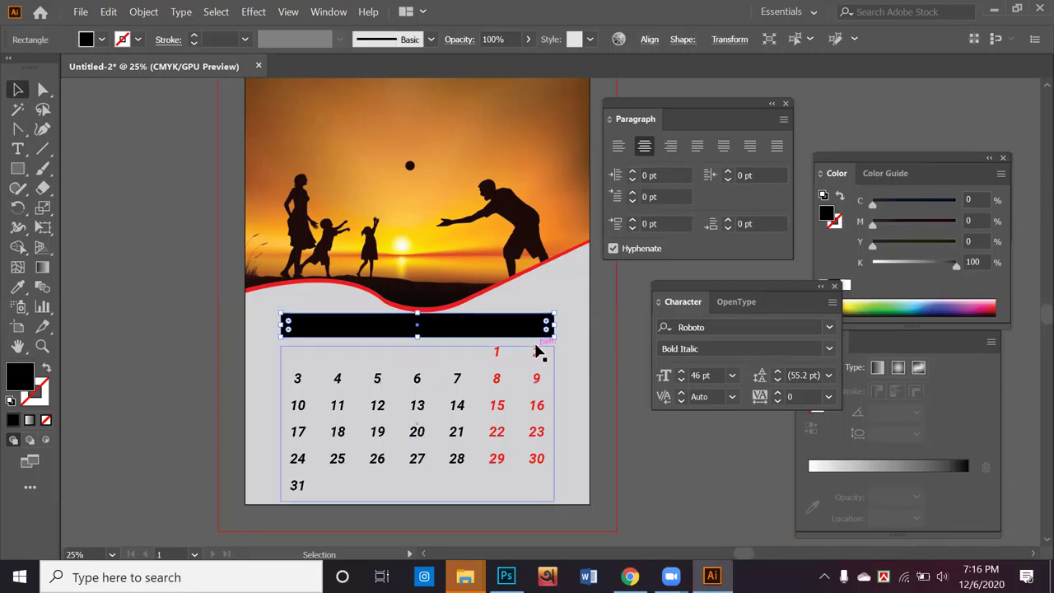
{"action": "left_click", "coordinate": [580, 348]}
Step: Split the black header bar into a grid of 1 row and 7 columns
{"action": "left_click", "coordinate": [530, 326]}
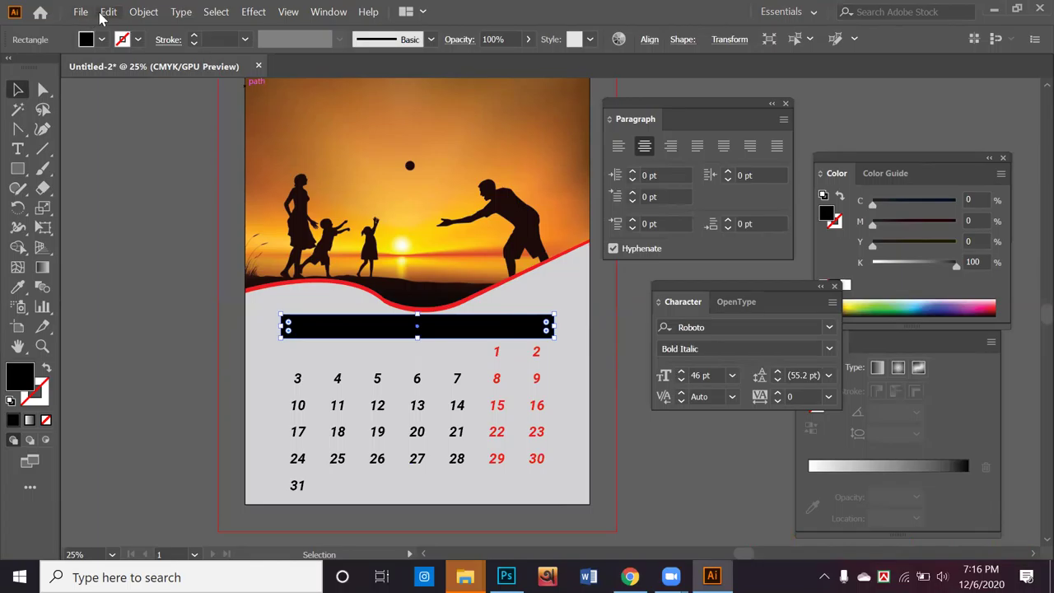
{"action": "left_click", "coordinate": [143, 12]}
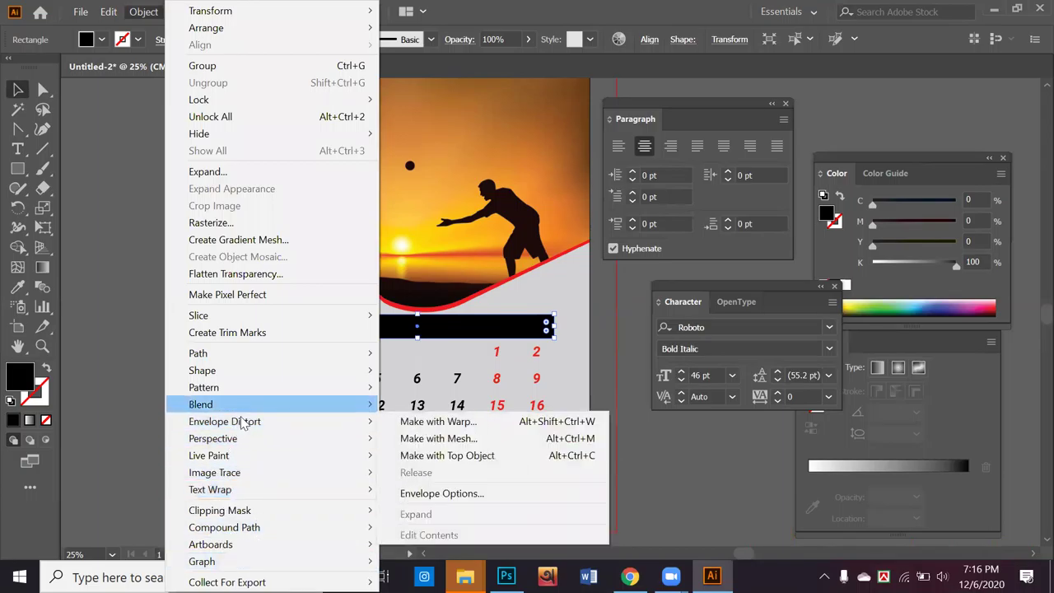
{"action": "mouse_move", "coordinate": [246, 360]}
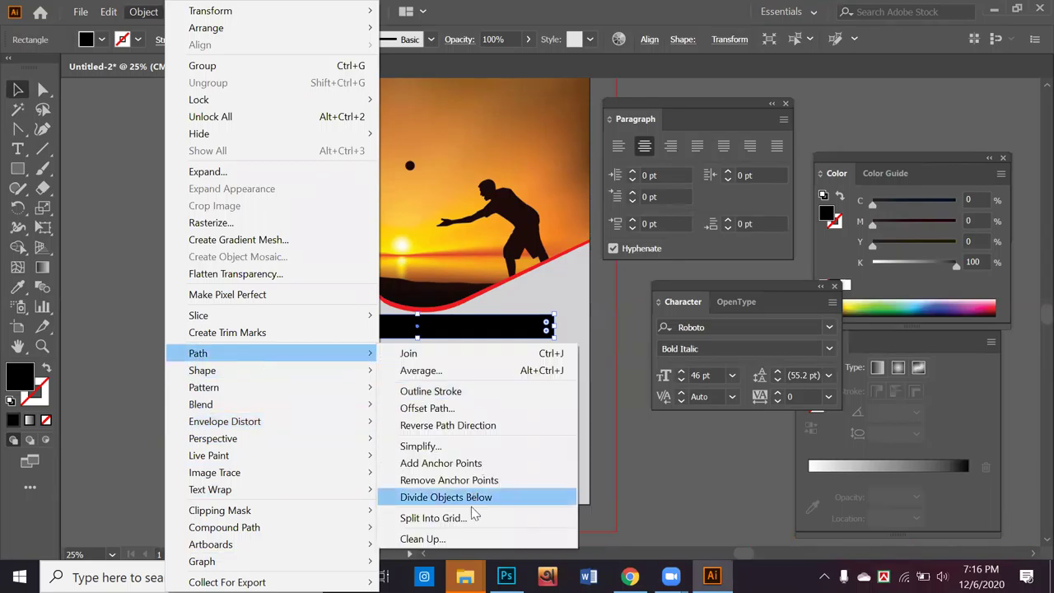
{"action": "left_click", "coordinate": [473, 519]}
{"action": "left_click", "coordinate": [526, 278]}
{"action": "left_click", "coordinate": [758, 130]}
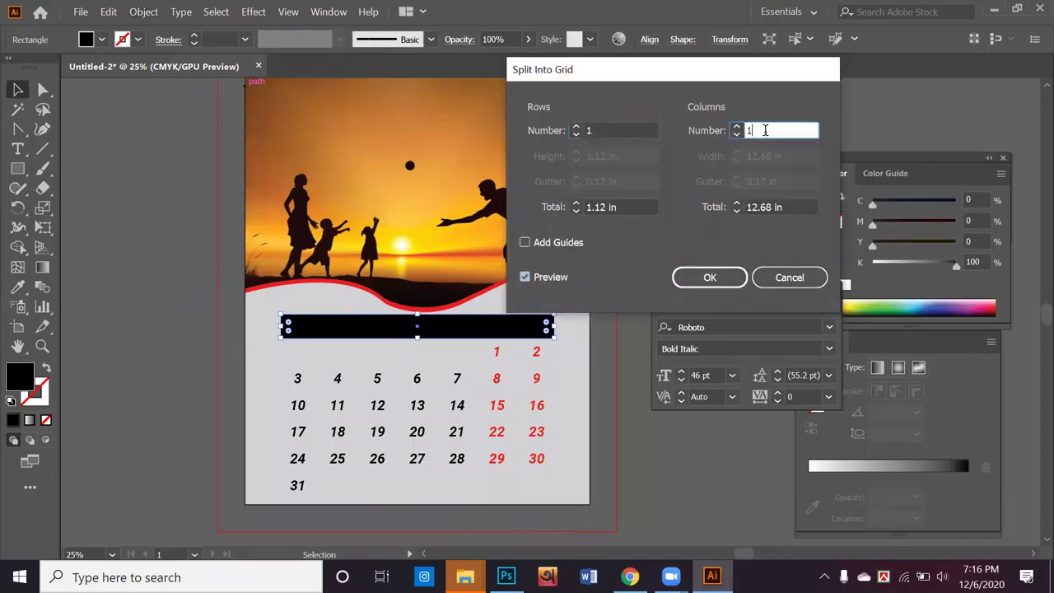
{"action": "type", "text": "7"}
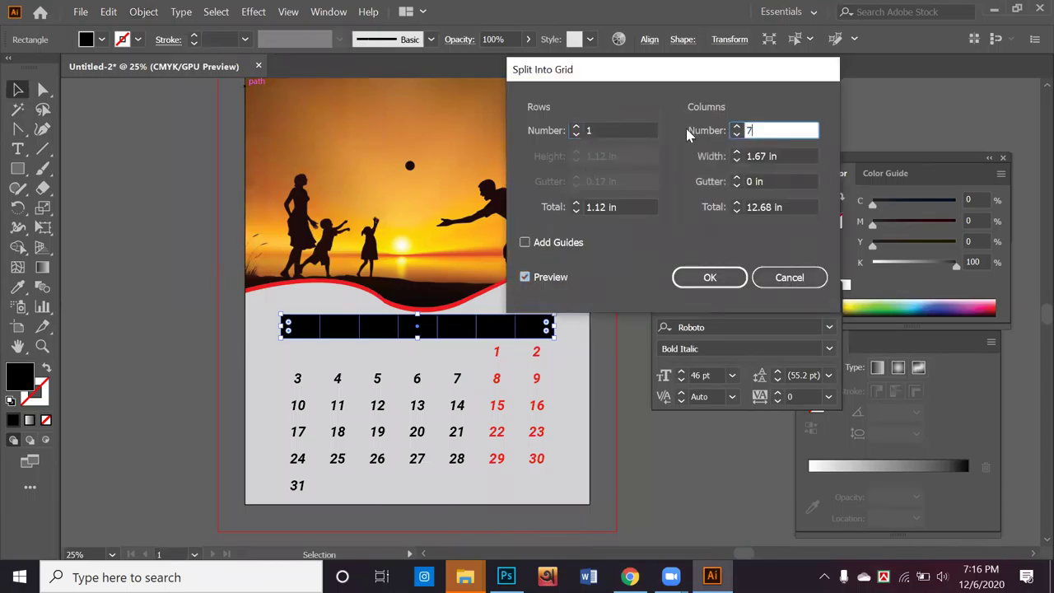
{"action": "left_click", "coordinate": [708, 279]}
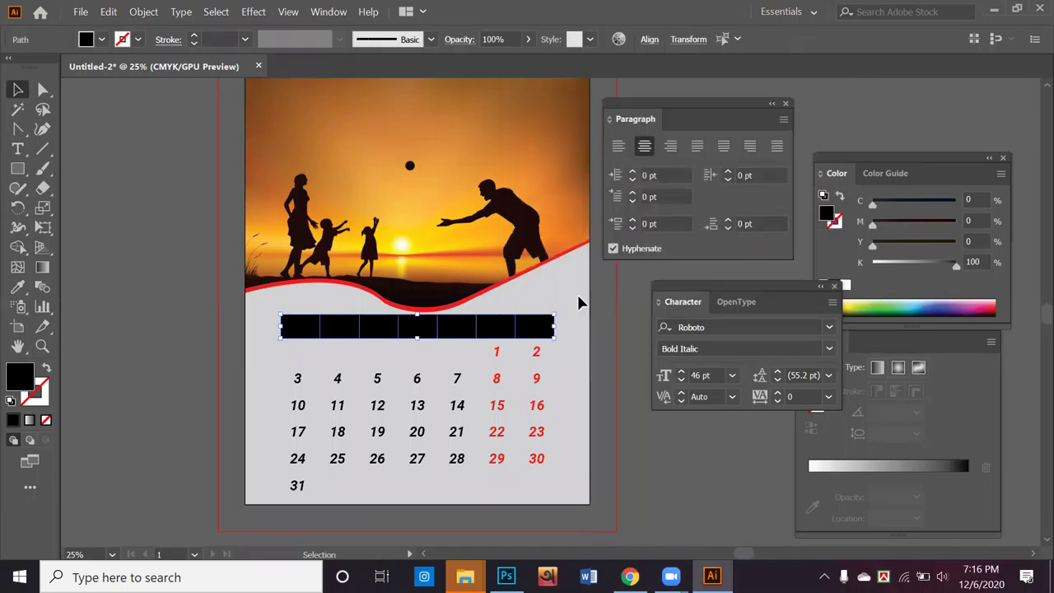
Step: Fill all seven header cells with light blue
{"action": "left_click", "coordinate": [223, 330]}
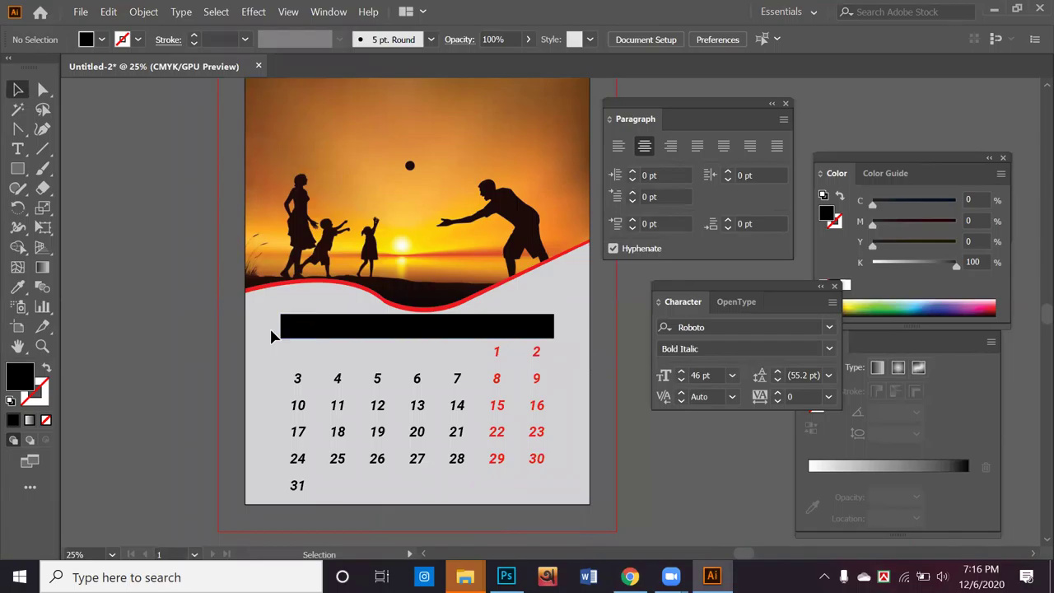
{"action": "left_click_drag", "start_coordinate": [270, 329], "coordinate": [563, 331]}
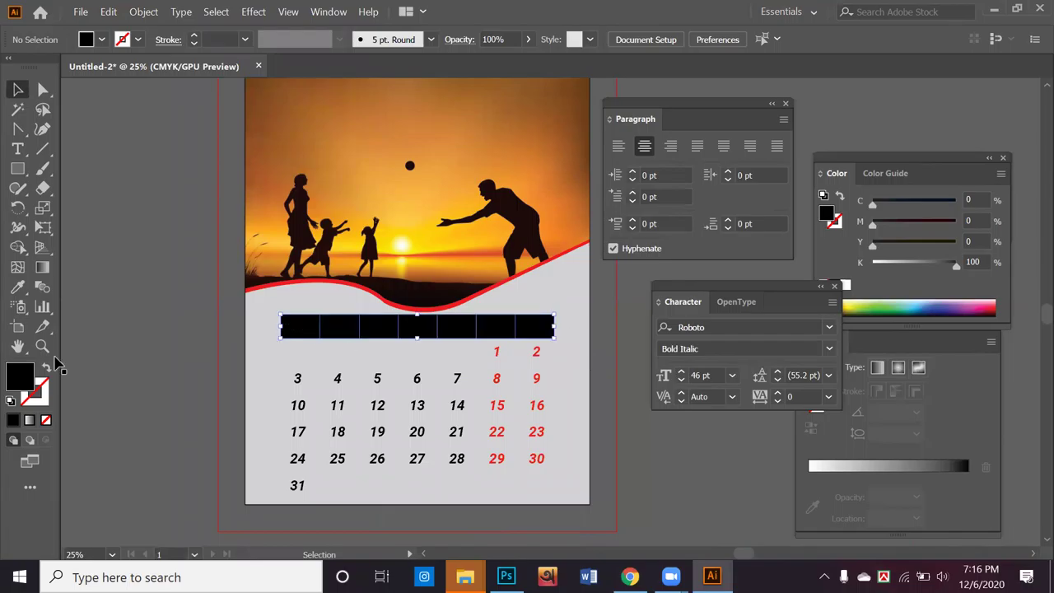
{"action": "left_click", "coordinate": [102, 40]}
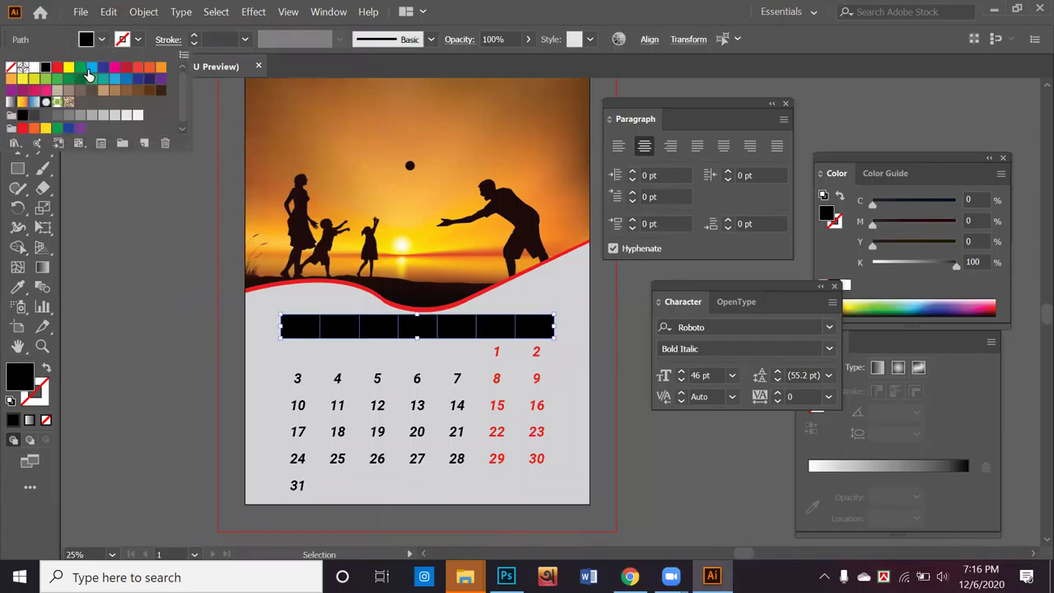
{"action": "left_click", "coordinate": [90, 69]}
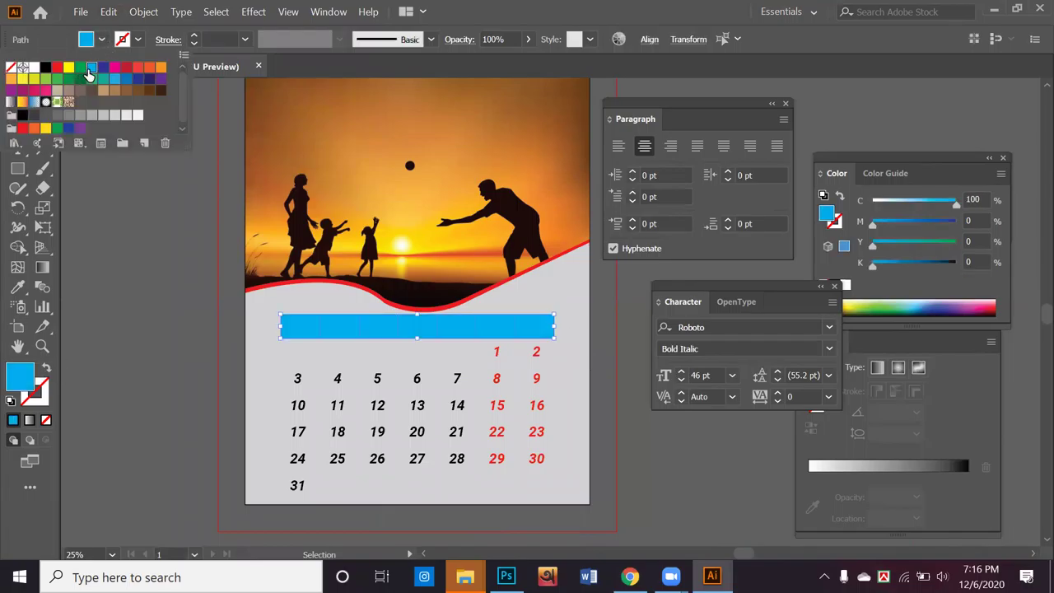
Step: Give the seven header cells a black stroke of 4 pt
{"action": "left_click", "coordinate": [38, 394]}
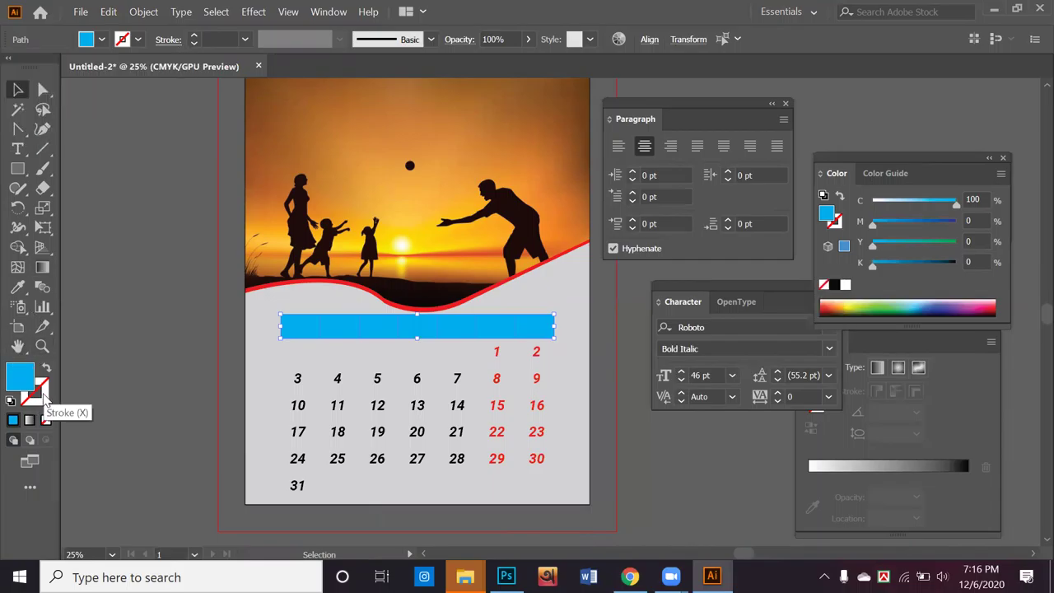
{"action": "left_click", "coordinate": [137, 41]}
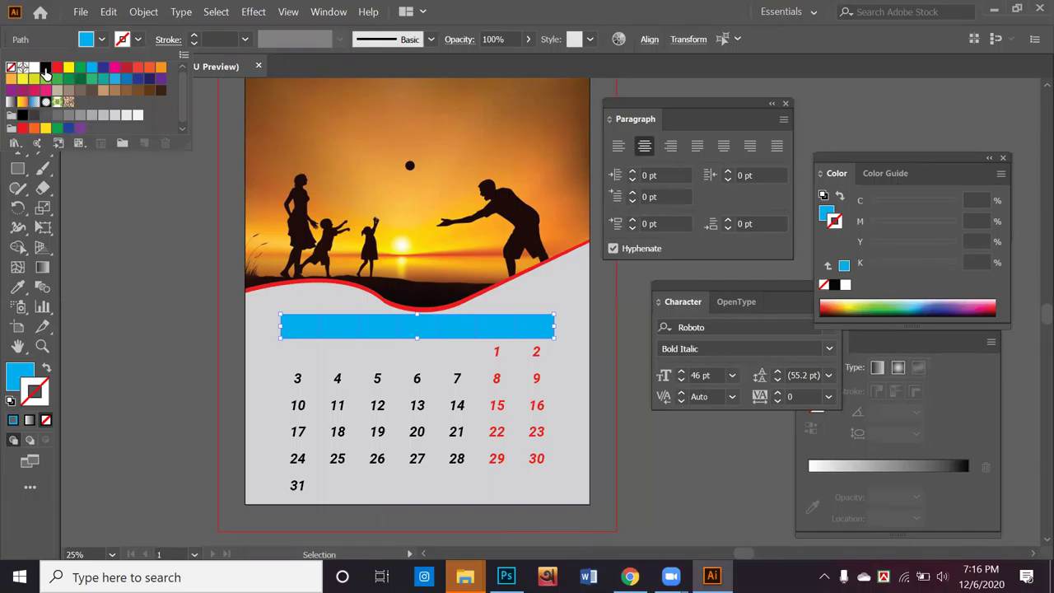
{"action": "left_click", "coordinate": [45, 68]}
{"action": "left_click", "coordinate": [193, 36]}
{"action": "left_click", "coordinate": [194, 36]}
{"action": "left_click", "coordinate": [194, 36]}
{"action": "left_click", "coordinate": [45, 89]}
{"action": "left_click", "coordinate": [133, 139]}
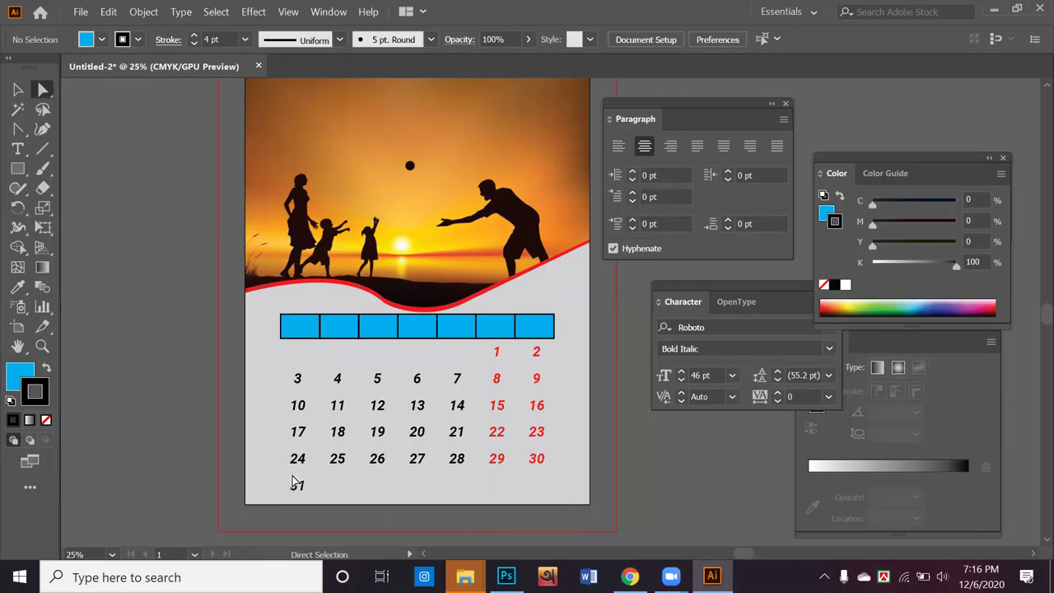
Step: Fill the two header cells above the red date columns with red
{"action": "left_click", "coordinate": [503, 326]}
{"action": "left_click", "coordinate": [528, 329], "text": "shift"}
{"action": "left_click", "coordinate": [101, 38]}
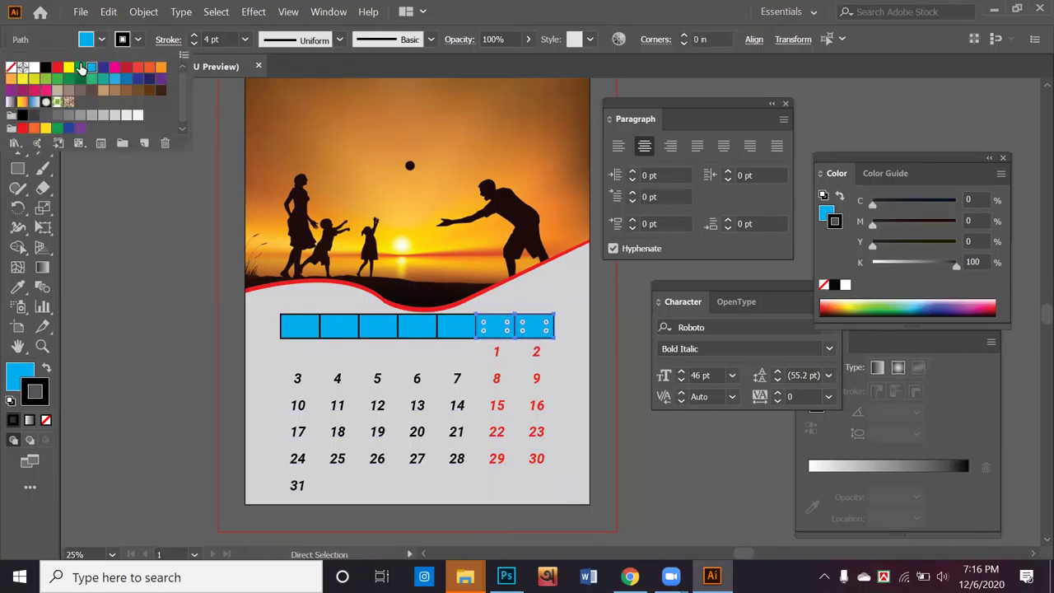
{"action": "left_click", "coordinate": [57, 68]}
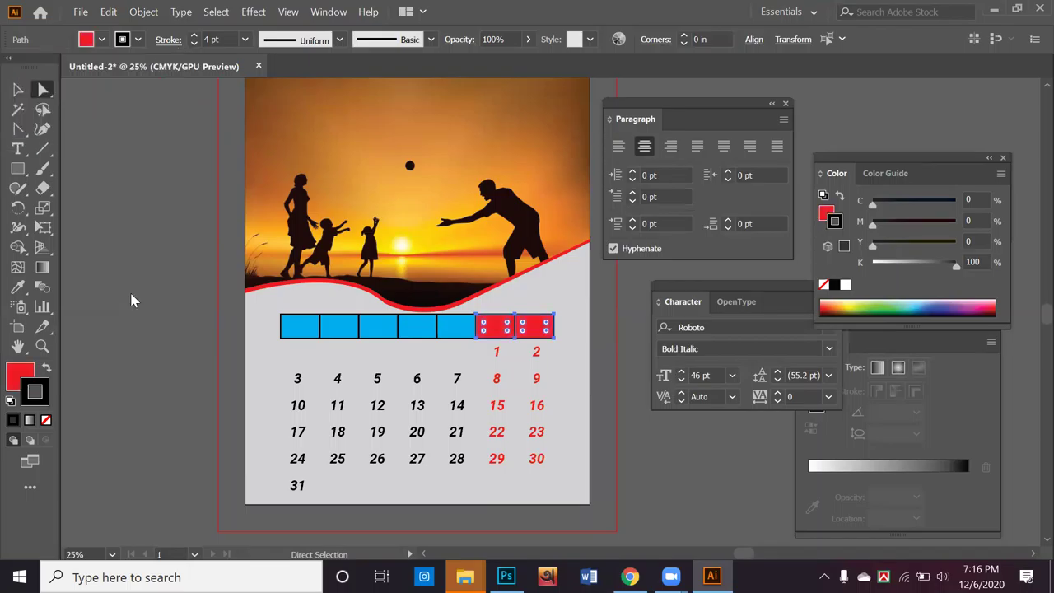
{"action": "left_click", "coordinate": [17, 88]}
{"action": "left_click", "coordinate": [441, 498]}
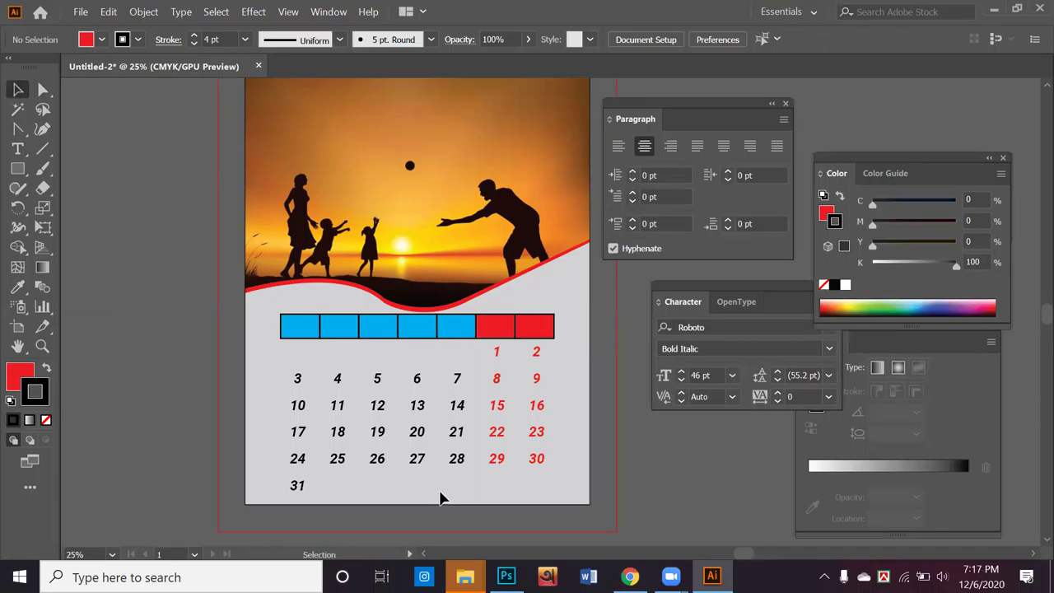
Step: Undo the red fill on the last two header cells
{"action": "key", "text": "a"}
{"action": "key", "text": "ctrl+z"}
{"action": "key", "text": "ctrl+z"}
{"action": "key", "text": "ctrl+z"}
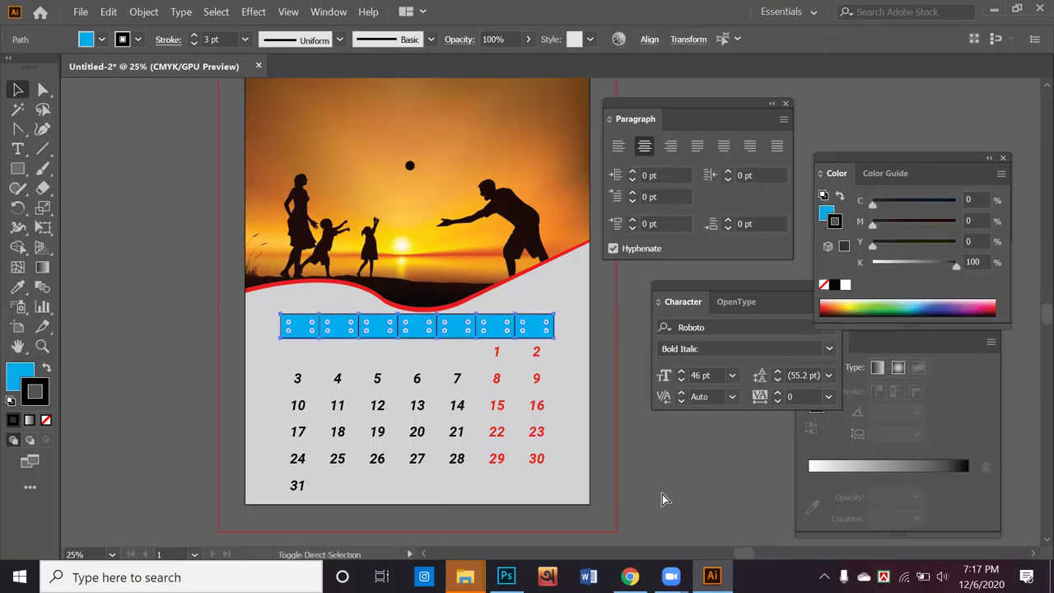
{"action": "left_click", "coordinate": [654, 498]}
{"action": "scroll", "coordinate": [635, 487], "scroll_direction": "up", "scroll_amount": 1}
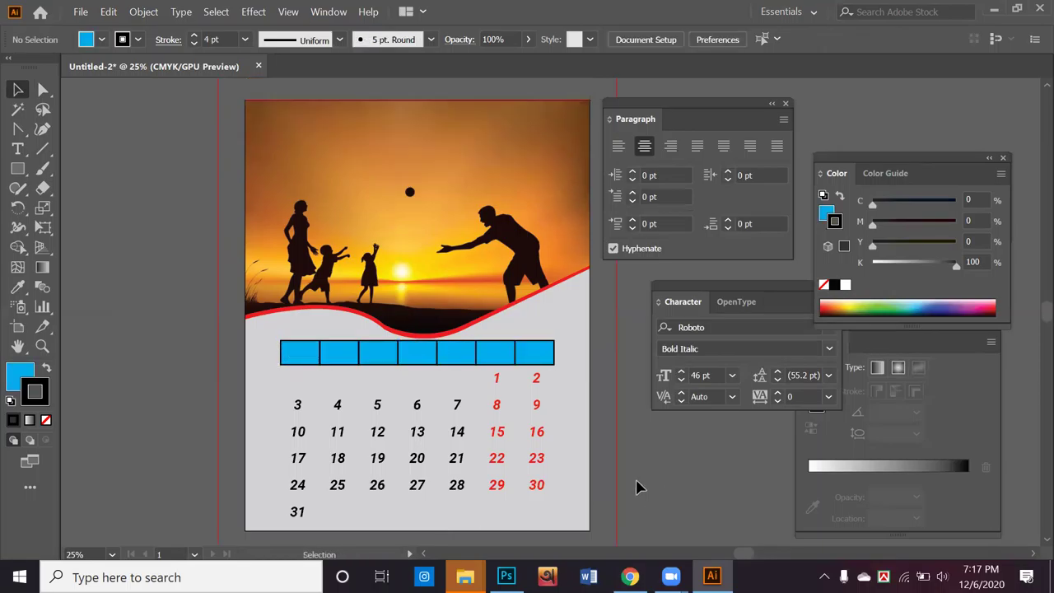
Step: Nudge the row of header cells slightly down and reduce its height from its upper edge
{"action": "left_click", "coordinate": [281, 354]}
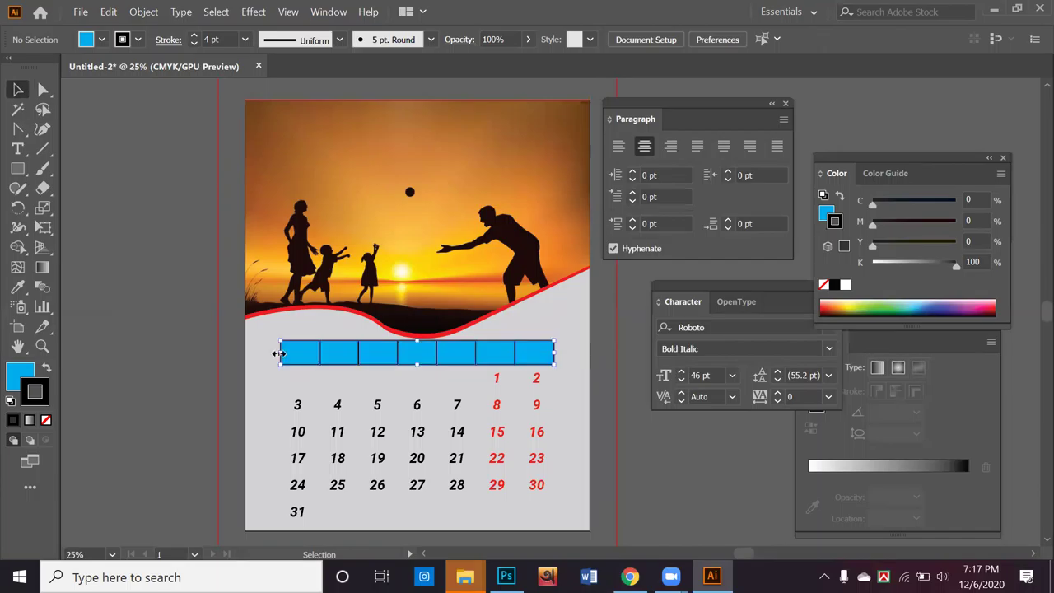
{"action": "key", "text": "Down"}
{"action": "key", "text": "Down"}
{"action": "key", "text": "Down"}
{"action": "key", "text": "Up"}
{"action": "key", "text": "Up"}
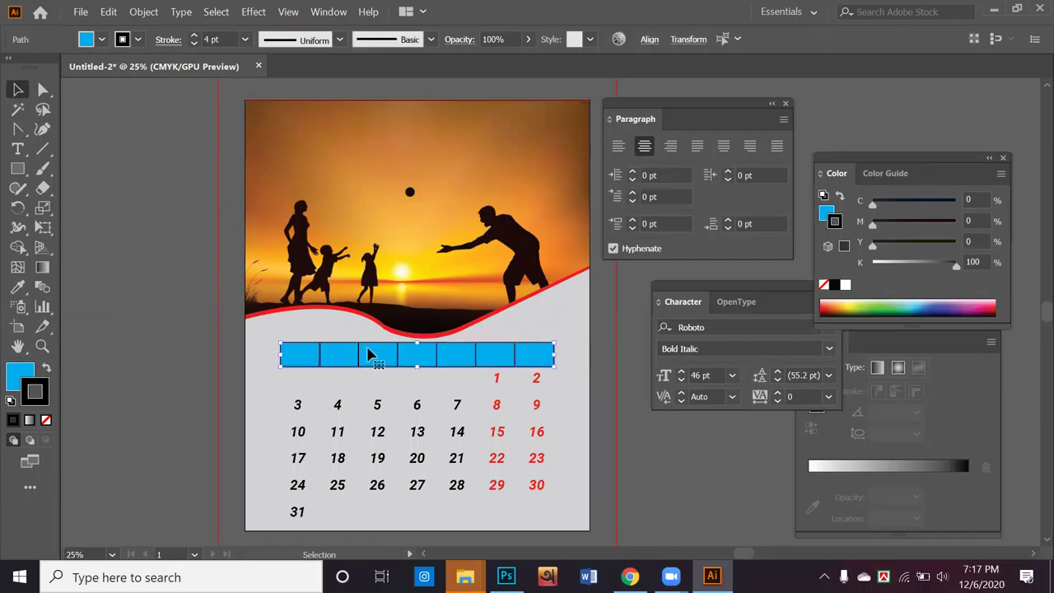
{"action": "left_click_drag", "start_coordinate": [418, 346], "coordinate": [446, 357]}
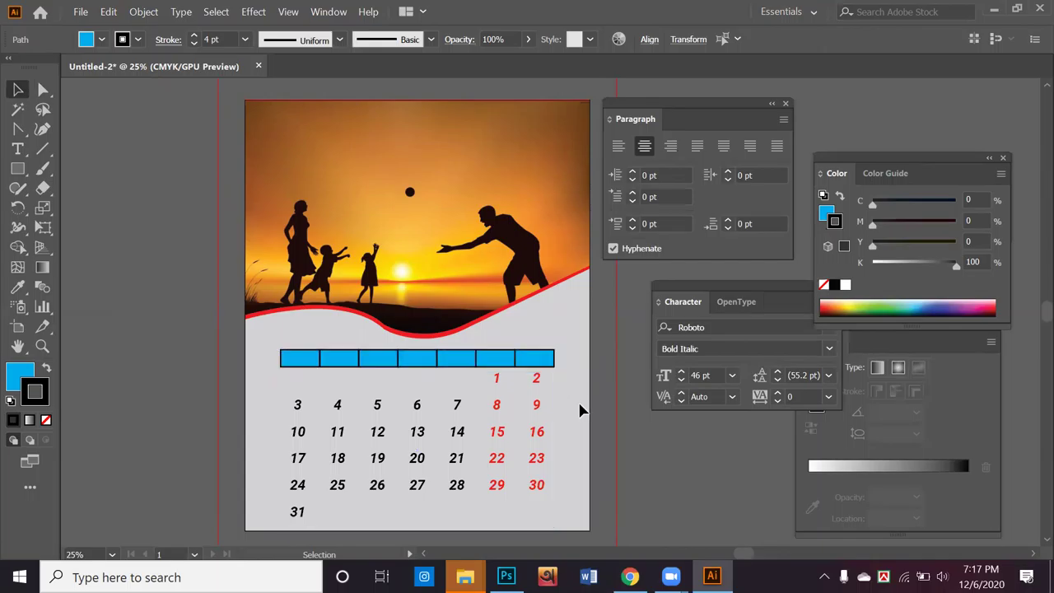
{"action": "left_click", "coordinate": [566, 405]}
Step: Set the stroke weight of the seven header cells to 2 pt
{"action": "left_click", "coordinate": [490, 364]}
{"action": "left_click_drag", "start_coordinate": [268, 370], "coordinate": [284, 357]}
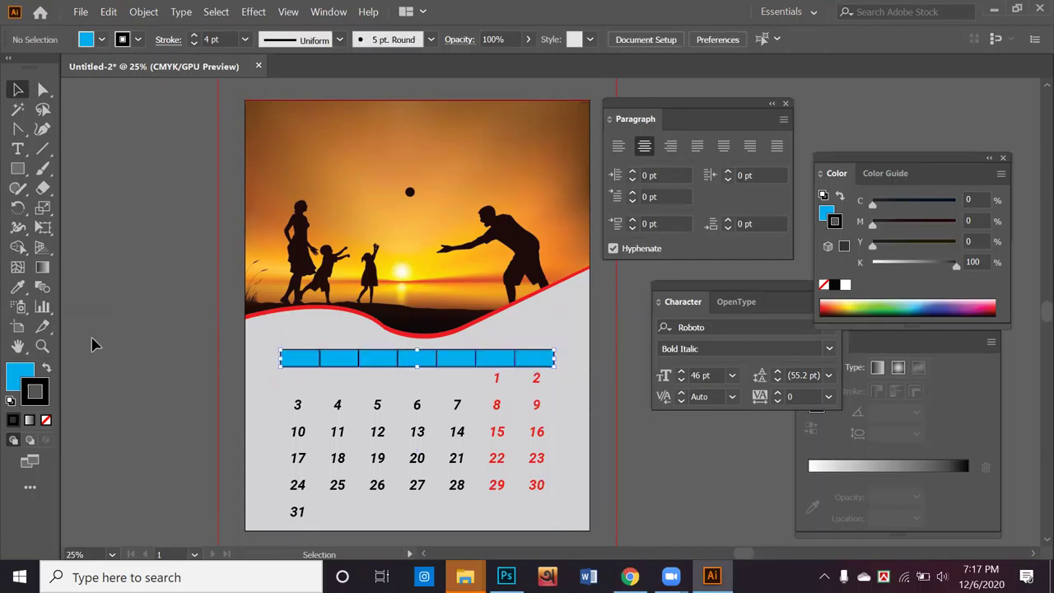
{"action": "left_click", "coordinate": [194, 44]}
{"action": "left_click", "coordinate": [194, 45]}
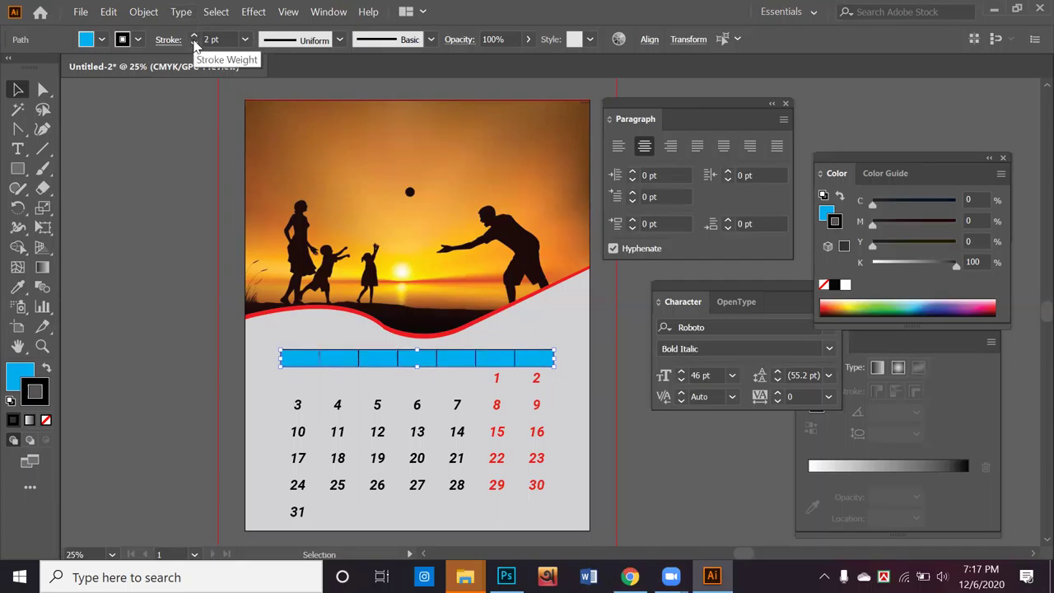
{"action": "left_click", "coordinate": [133, 241]}
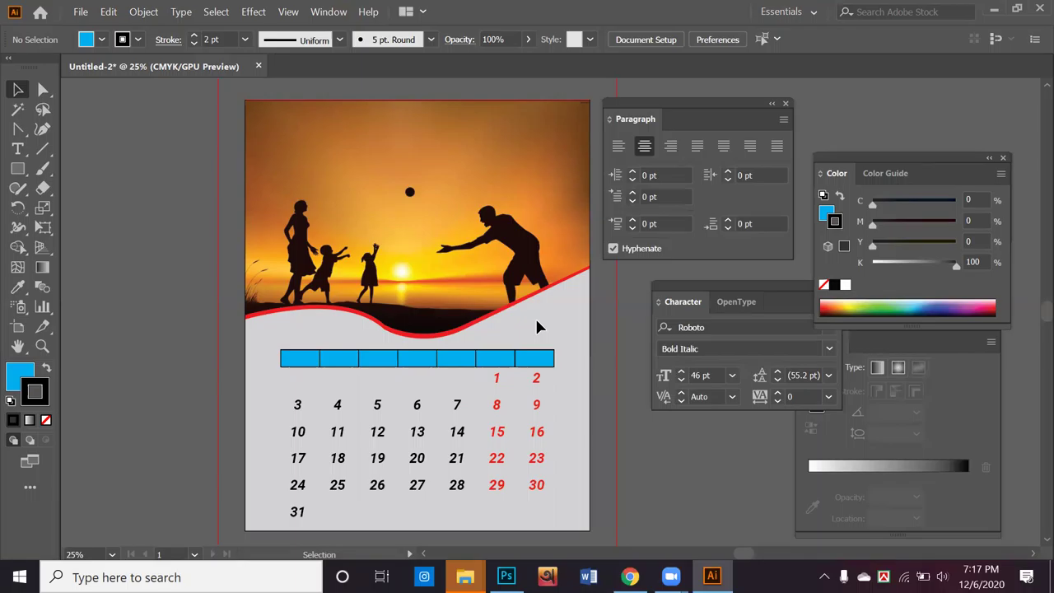
Step: Move several header cells individually out of the row onto the dates to demonstrate that they are separate shapes
{"action": "scroll", "coordinate": [532, 280], "scroll_direction": "down", "scroll_amount": 2}
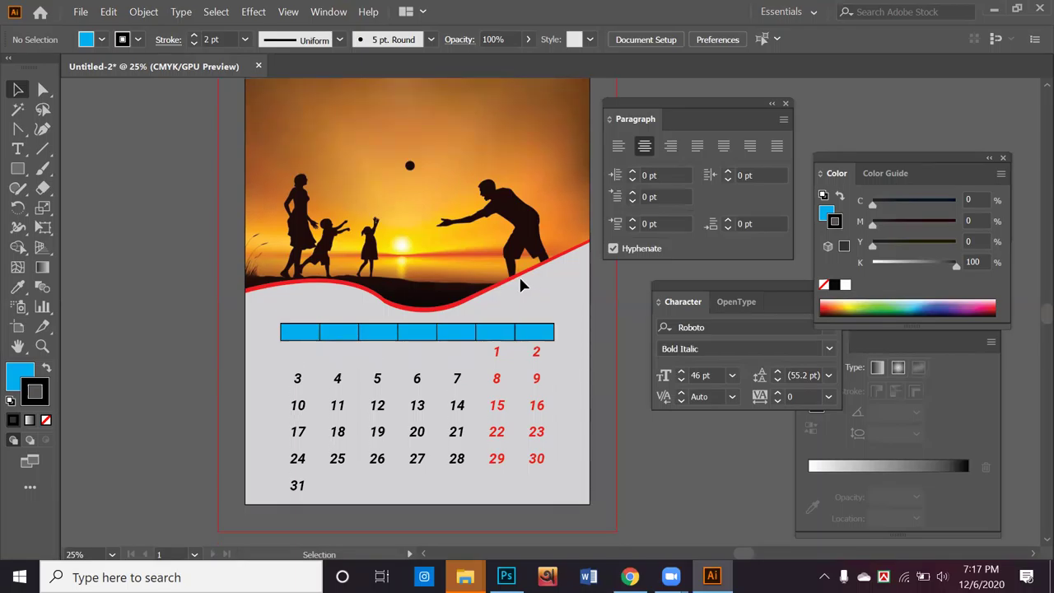
{"action": "scroll", "coordinate": [520, 285], "scroll_direction": "down", "scroll_amount": 5}
{"action": "left_click_drag", "start_coordinate": [461, 165], "coordinate": [461, 211]}
{"action": "left_click_drag", "start_coordinate": [534, 164], "coordinate": [538, 194]}
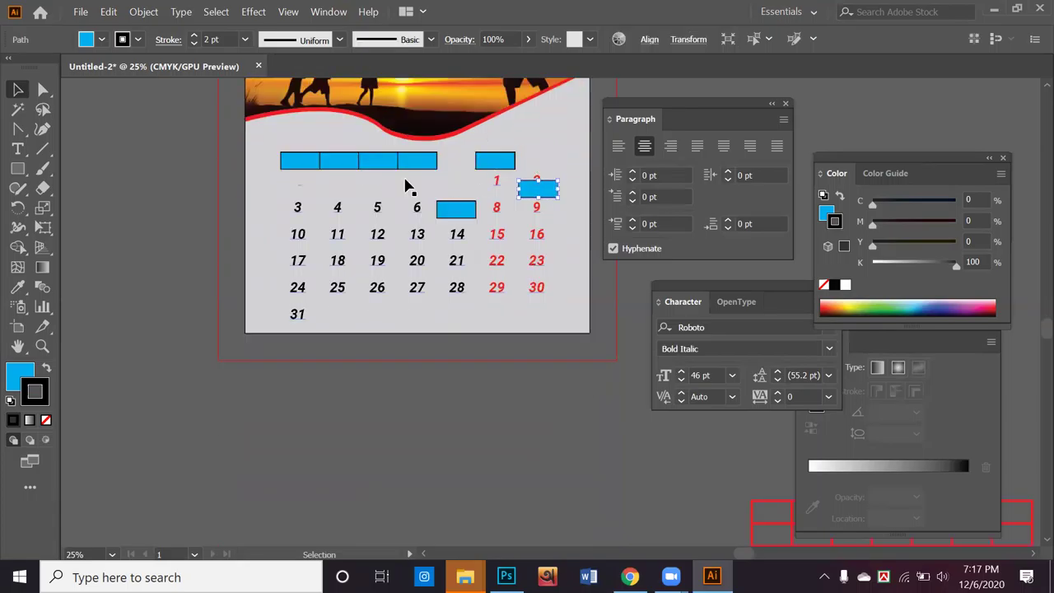
{"action": "left_click_drag", "start_coordinate": [376, 167], "coordinate": [381, 220]}
{"action": "scroll", "coordinate": [353, 360], "scroll_direction": "down", "scroll_amount": 6}
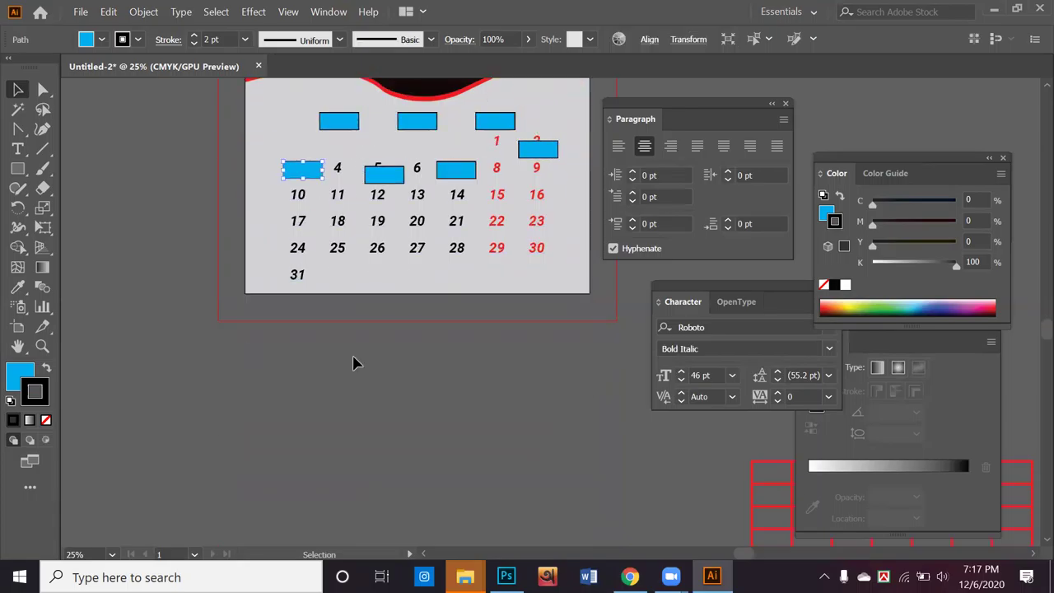
Step: Draw a light blue rectangle about 11.21 by 5.99 in without stroke on the empty canvas away from the calendar
{"action": "scroll", "coordinate": [691, 434], "scroll_direction": "down", "scroll_amount": 5}
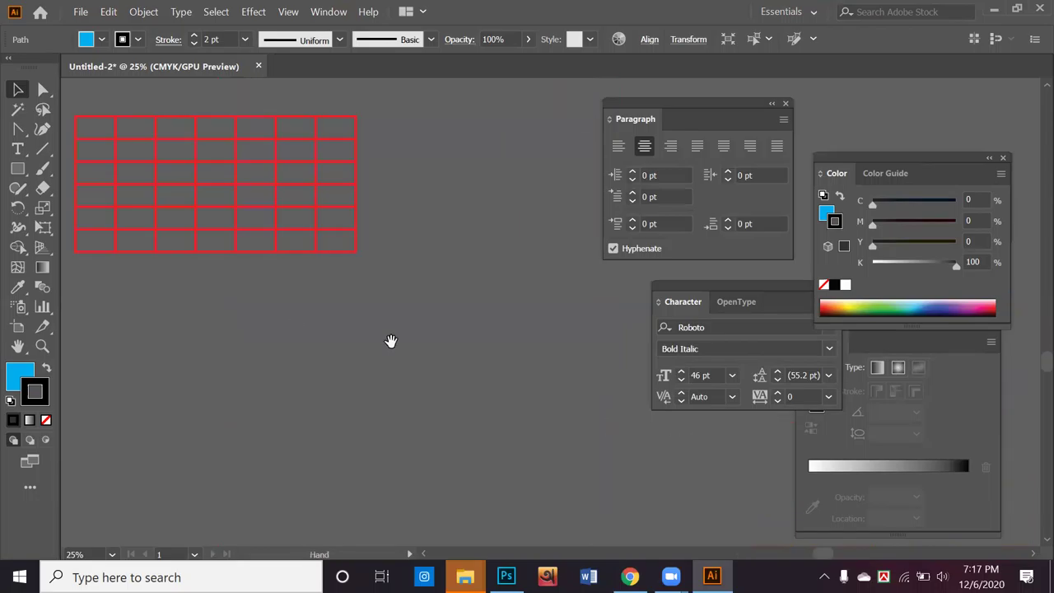
{"action": "left_click", "coordinate": [17, 168]}
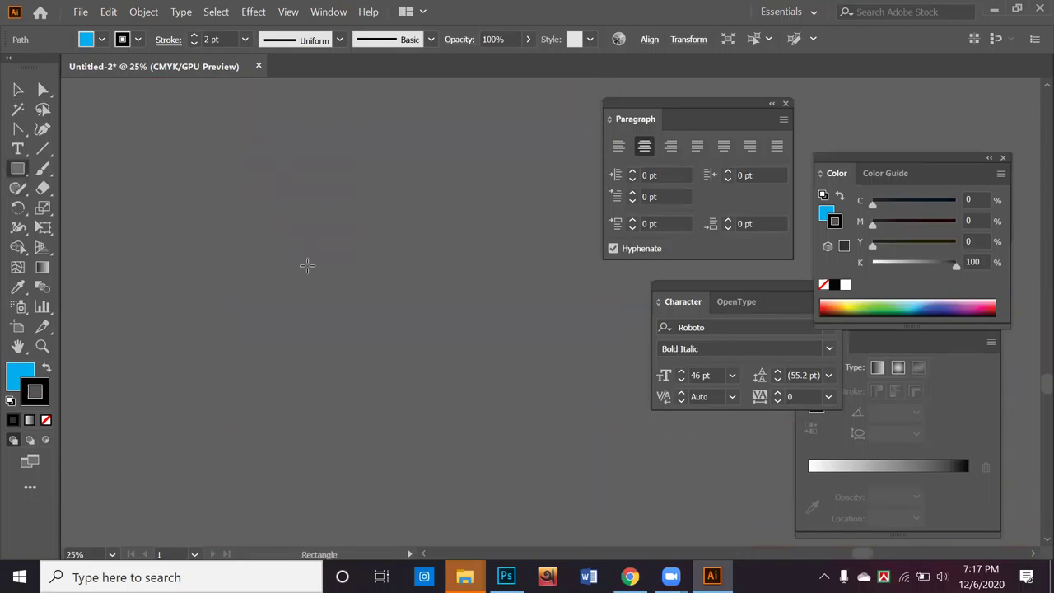
{"action": "left_click_drag", "start_coordinate": [167, 195], "coordinate": [408, 321]}
{"action": "left_click", "coordinate": [45, 420]}
{"action": "left_click", "coordinate": [17, 89]}
{"action": "left_click", "coordinate": [96, 244]}
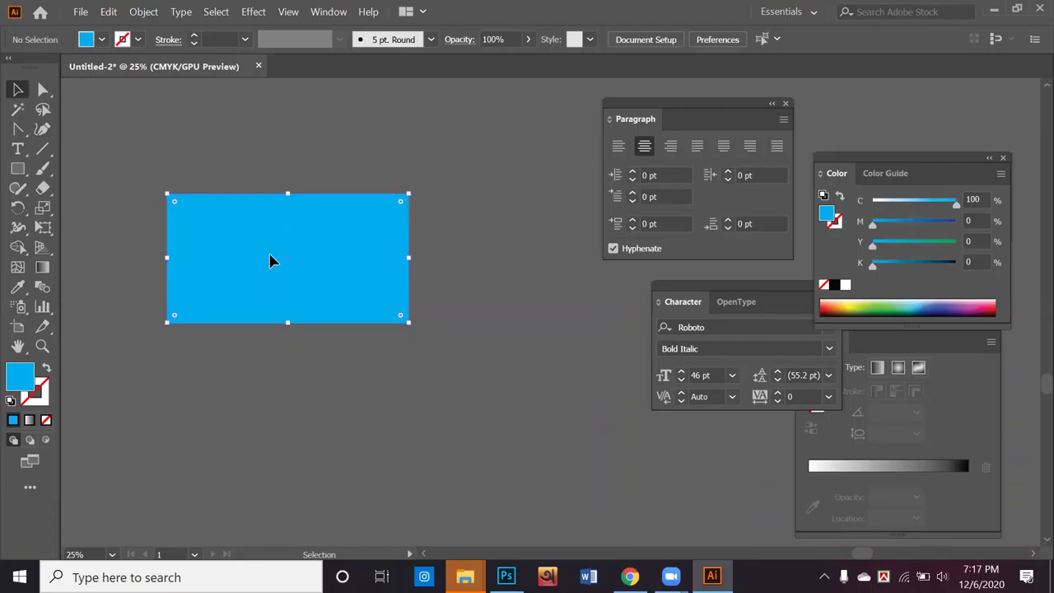
{"action": "left_click", "coordinate": [272, 260]}
{"action": "left_click_drag", "start_coordinate": [271, 273], "coordinate": [289, 285]}
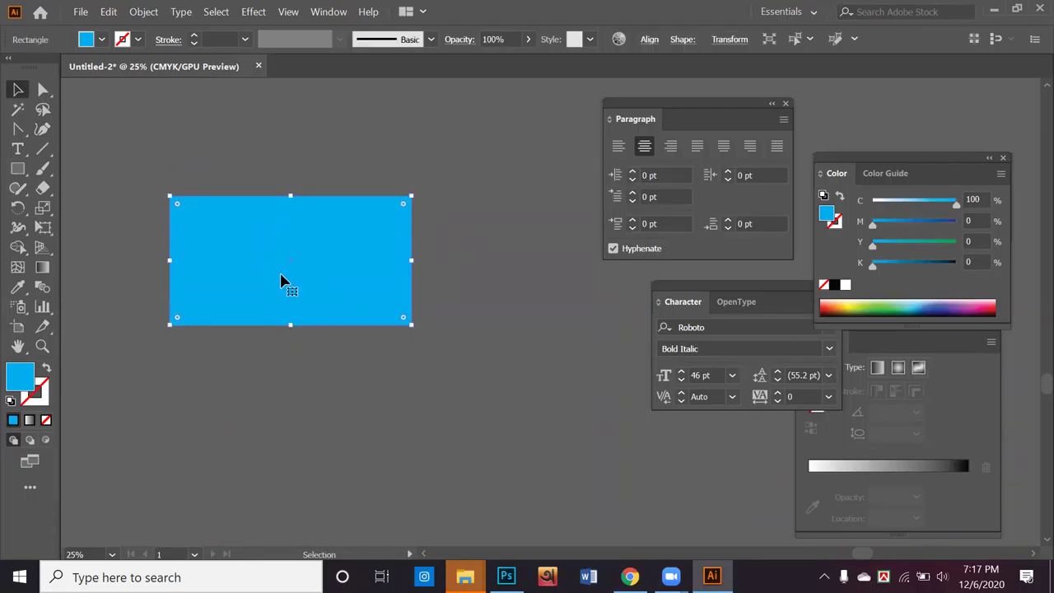
Step: Open the Split Into Grid settings for the blue rectangle and enable the preview
{"action": "left_click", "coordinate": [155, 13]}
{"action": "mouse_move", "coordinate": [203, 359]}
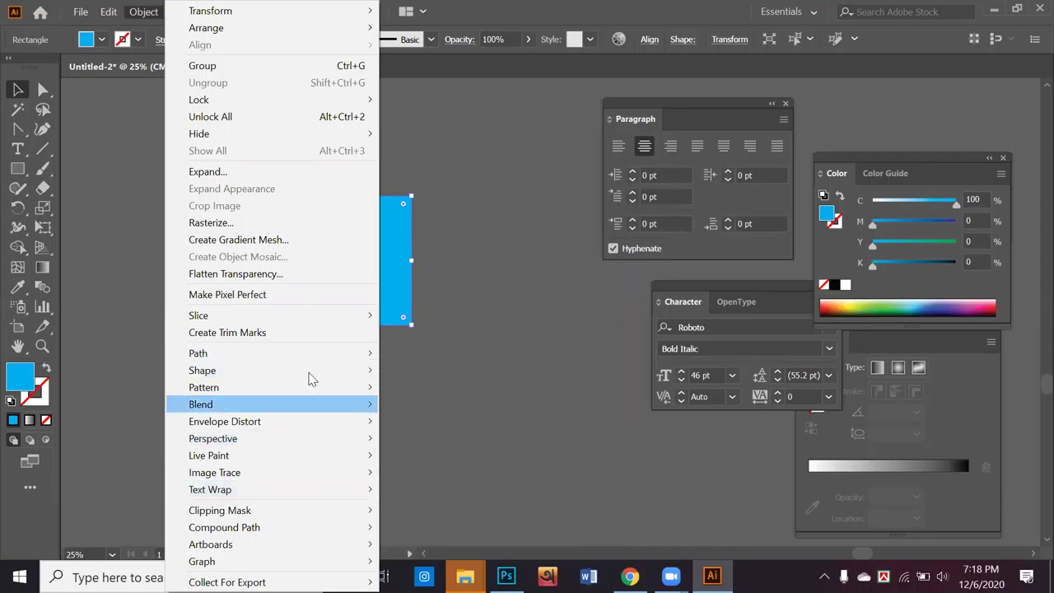
{"action": "mouse_move", "coordinate": [324, 356]}
{"action": "left_click", "coordinate": [545, 517]}
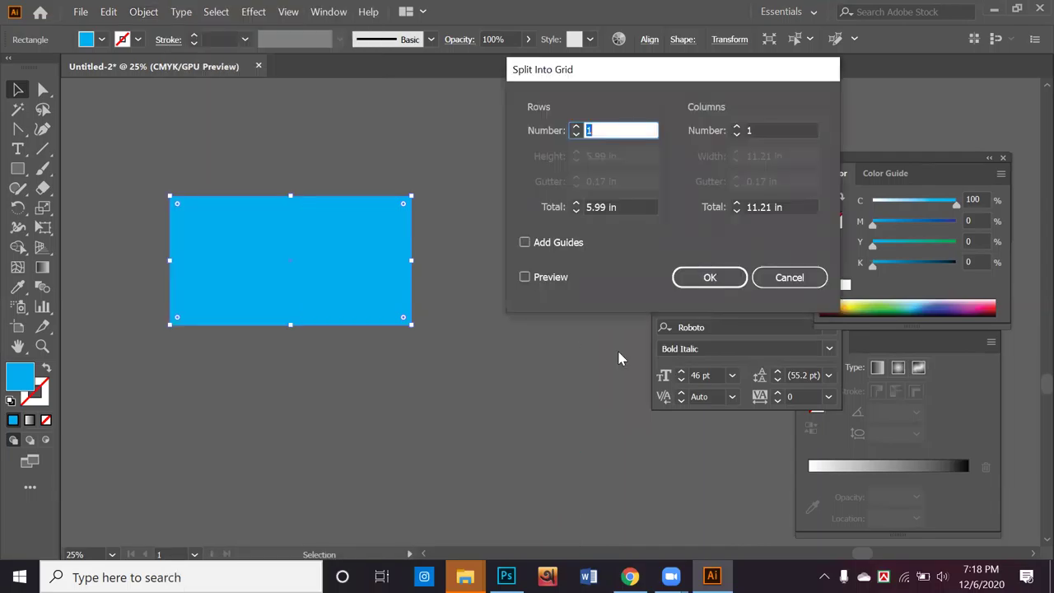
{"action": "left_click_drag", "start_coordinate": [654, 69], "coordinate": [624, 166]}
{"action": "left_click", "coordinate": [496, 374]}
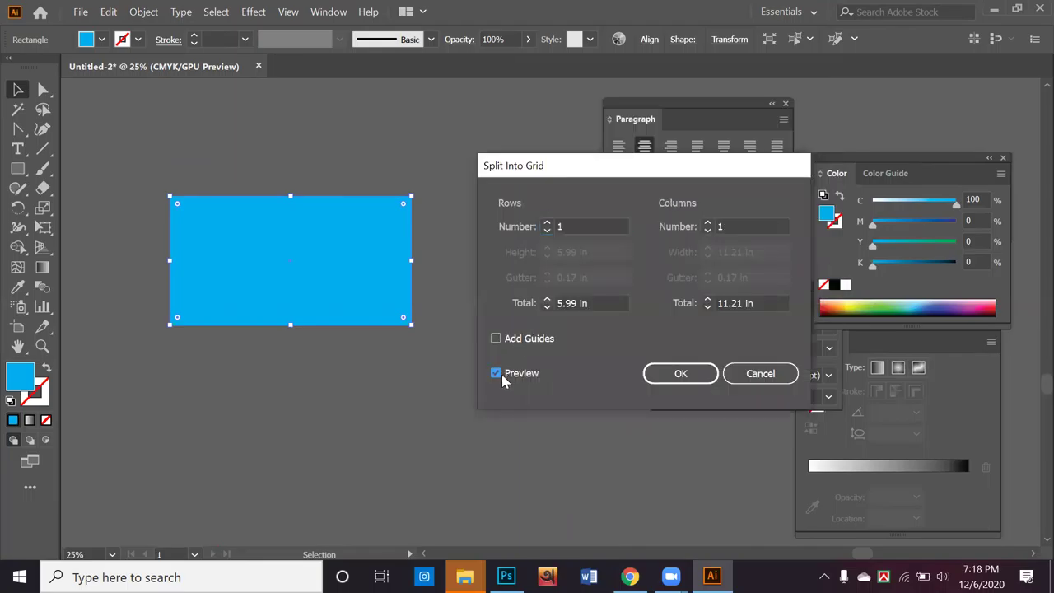
{"action": "left_click", "coordinate": [613, 230]}
{"action": "left_click_drag", "start_coordinate": [606, 227], "coordinate": [550, 224]}
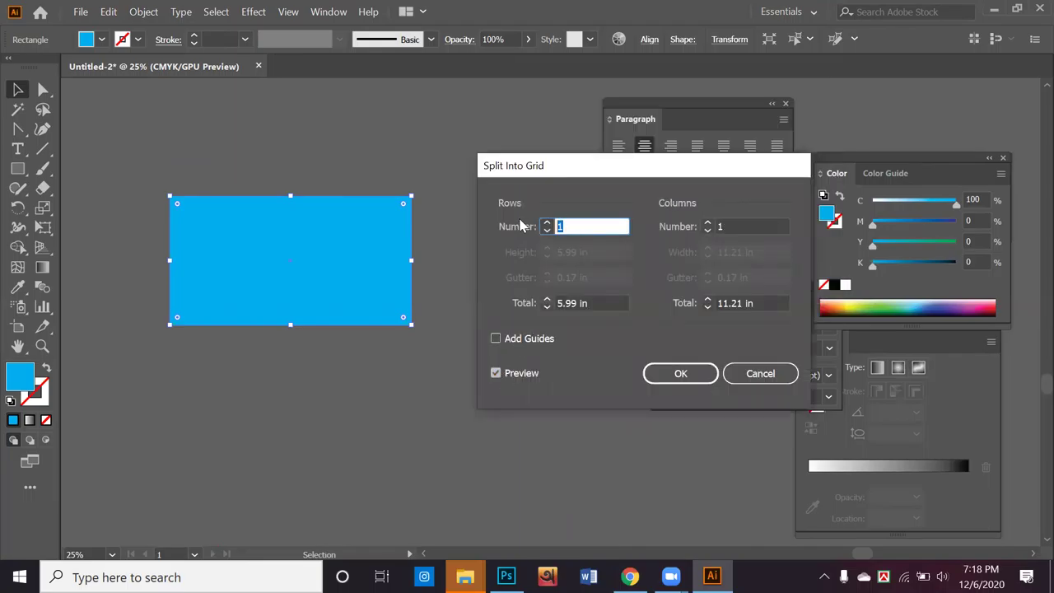
{"action": "type", "text": "7"}
{"action": "left_click_drag", "start_coordinate": [598, 227], "coordinate": [460, 237]}
{"action": "type", "text": "1"}
Step: Split the blue rectangle into 7 columns in a single row
{"action": "left_click_drag", "start_coordinate": [754, 228], "coordinate": [664, 231]}
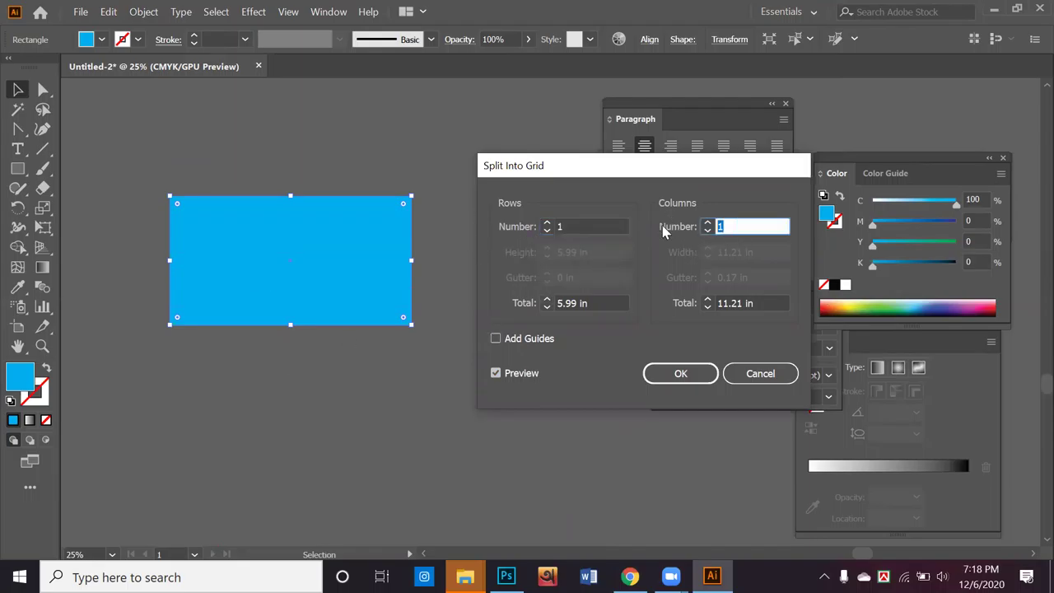
{"action": "type", "text": "7"}
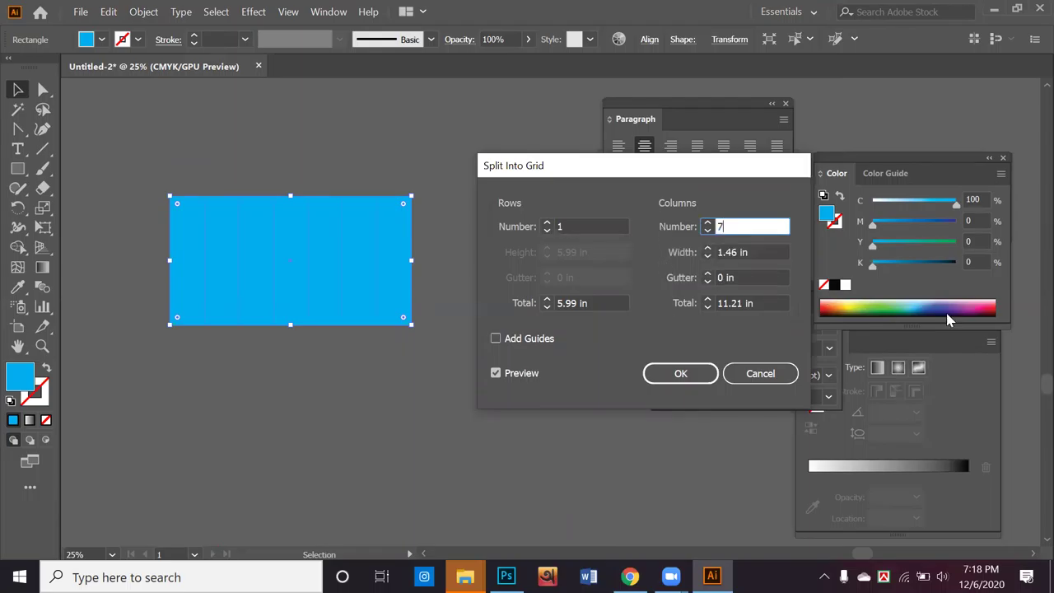
{"action": "left_click", "coordinate": [680, 374]}
Step: Move the seven blue strips apart so that each one stands separately on the canvas
{"action": "left_click_drag", "start_coordinate": [398, 308], "coordinate": [418, 323]}
{"action": "left_click_drag", "start_coordinate": [354, 299], "coordinate": [305, 368]}
{"action": "left_click_drag", "start_coordinate": [280, 318], "coordinate": [271, 348]}
{"action": "left_click_drag", "start_coordinate": [249, 312], "coordinate": [160, 353]}
{"action": "left_click_drag", "start_coordinate": [227, 241], "coordinate": [229, 413]}
{"action": "left_click_drag", "start_coordinate": [317, 320], "coordinate": [311, 350]}
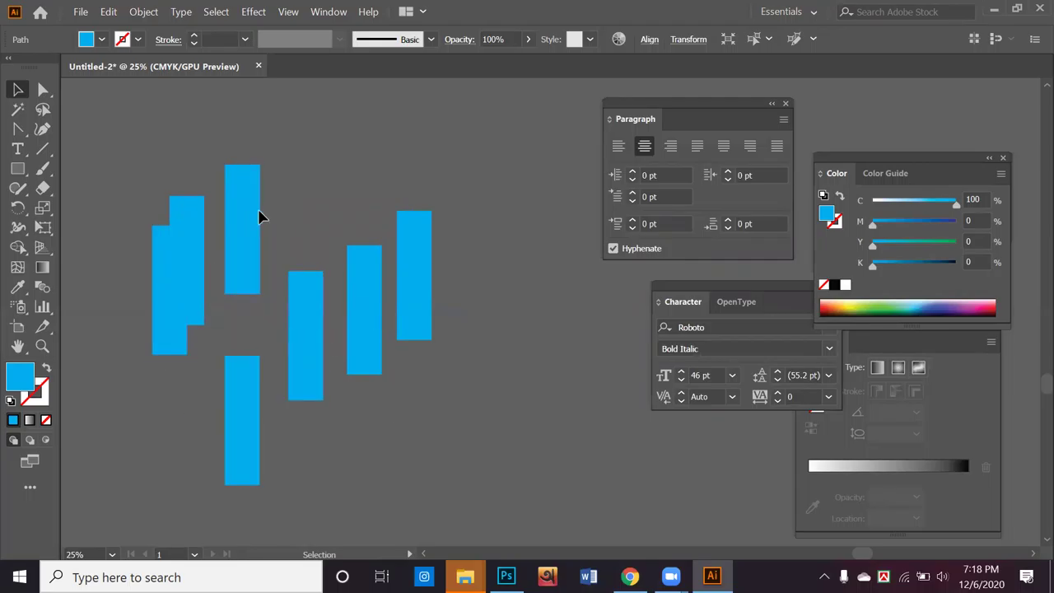
{"action": "left_click_drag", "start_coordinate": [255, 212], "coordinate": [315, 178]}
{"action": "left_click_drag", "start_coordinate": [201, 216], "coordinate": [228, 203]}
{"action": "left_click", "coordinate": [148, 172]}
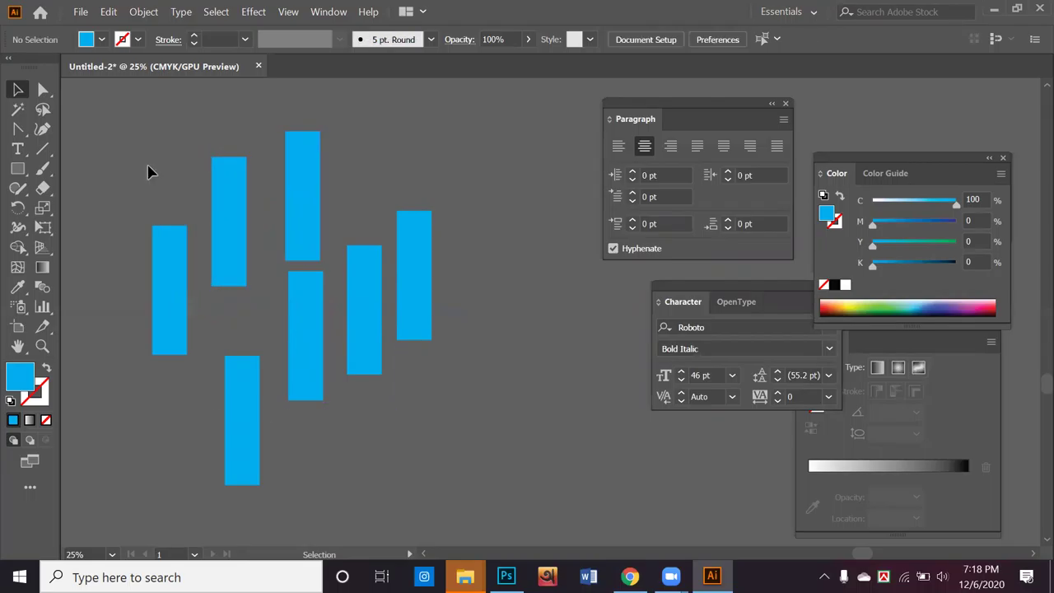